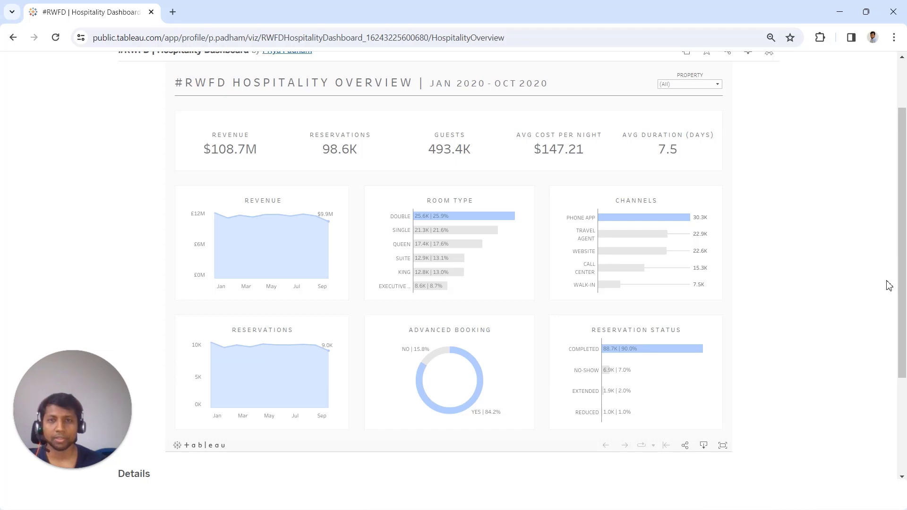
Review the hospitality overview dashboard's KPI row and its revenue, room type, channel, reservation and booking charts
scroll(745, 203, "up", 3)
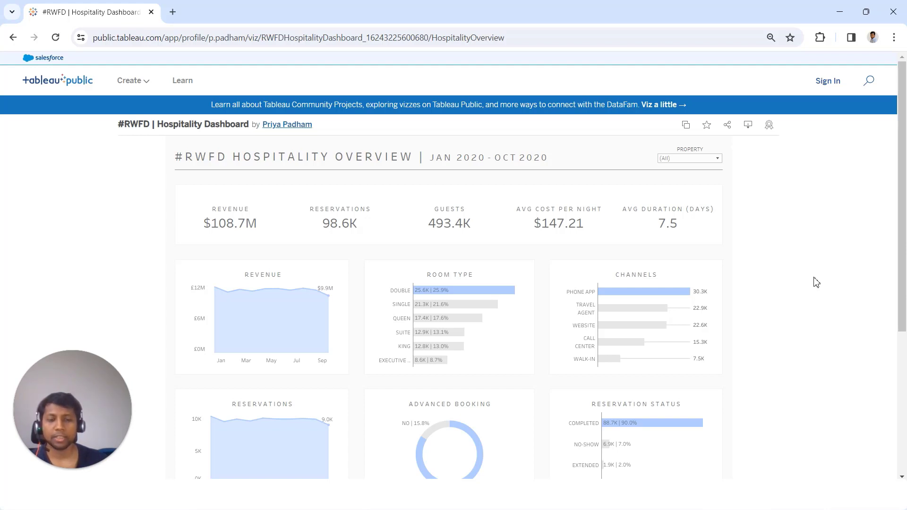
scroll(810, 249, "down", 1)
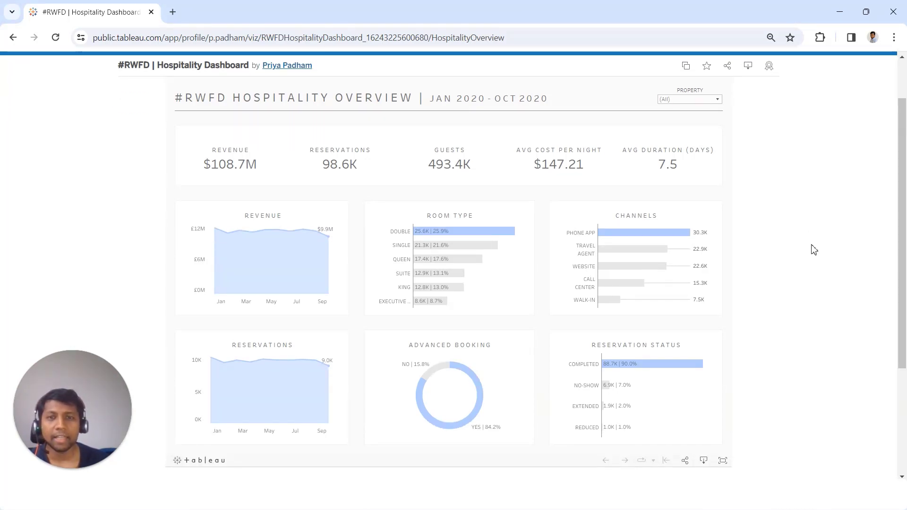
scroll(810, 249, "down", 2)
scroll(813, 249, "up", 2)
scroll(813, 249, "up", 2)
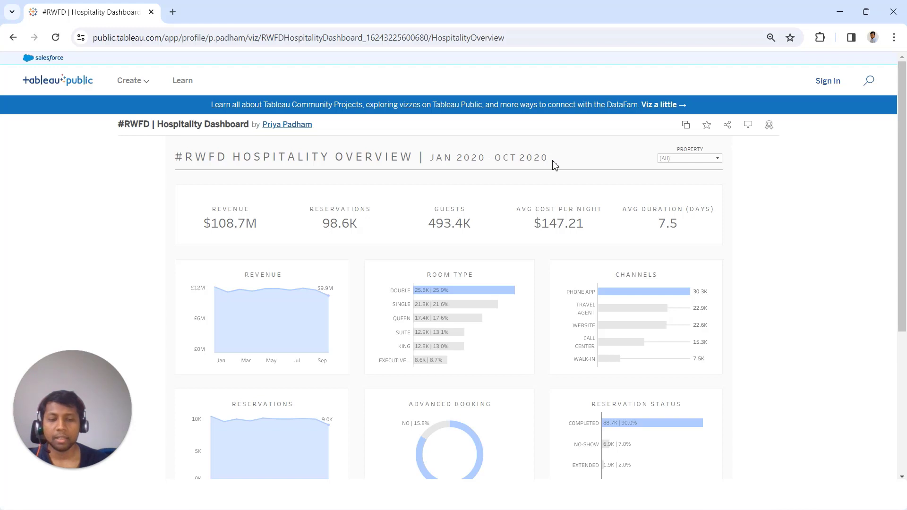
scroll(744, 235, "down", 1)
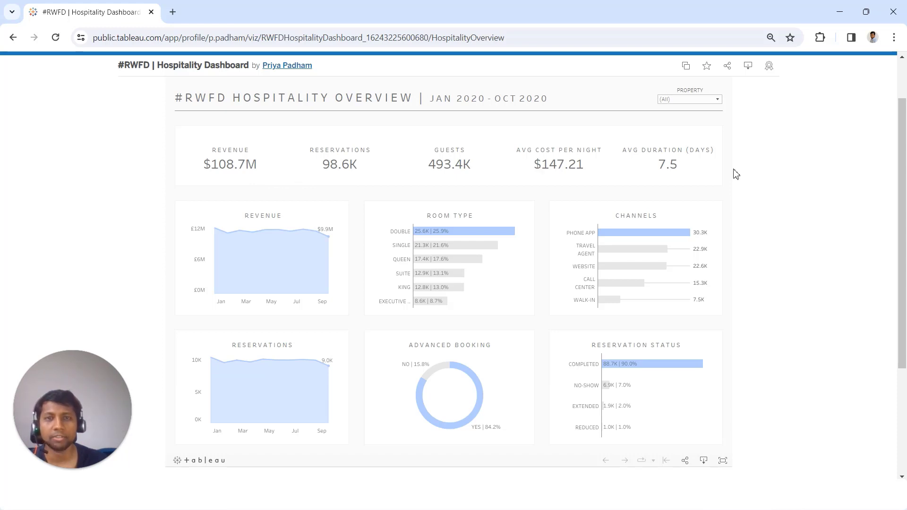
scroll(751, 189, "up", 2)
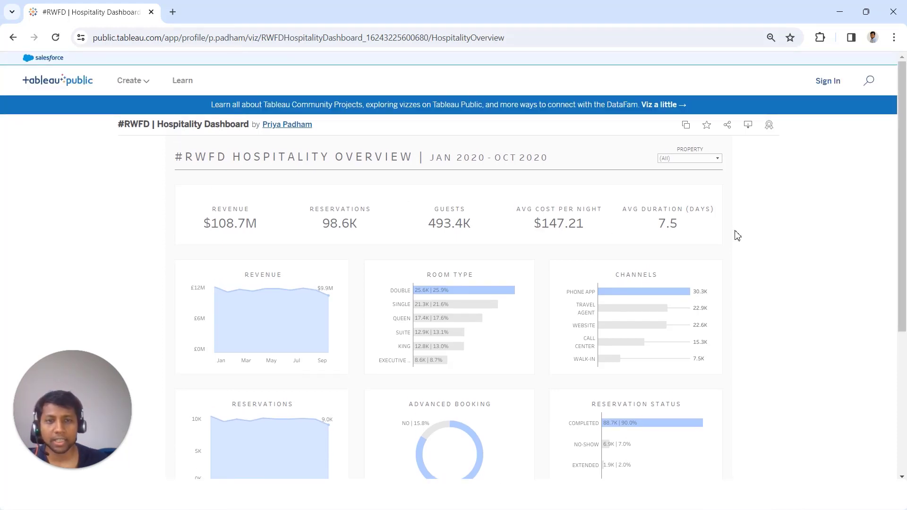
Filter the dashboard to the property The Chord, and reset the property filter to all properties
left_click(694, 158)
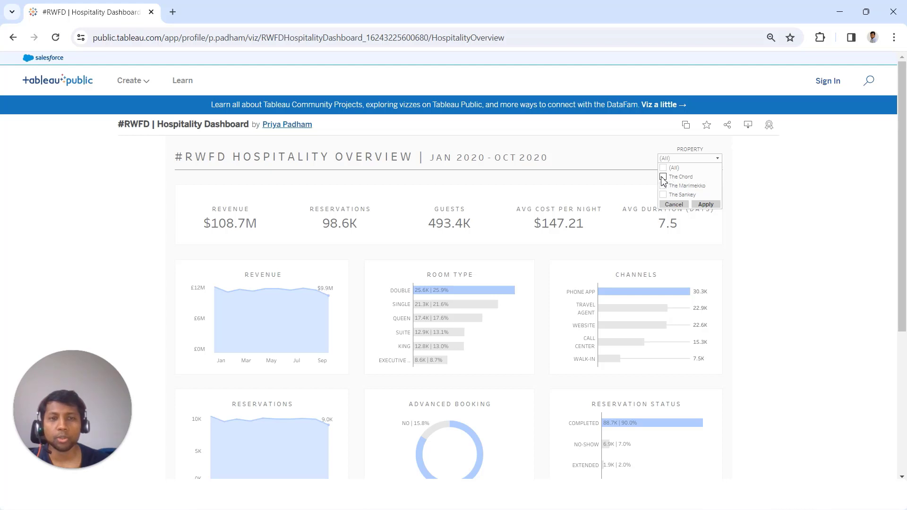
left_click(663, 178)
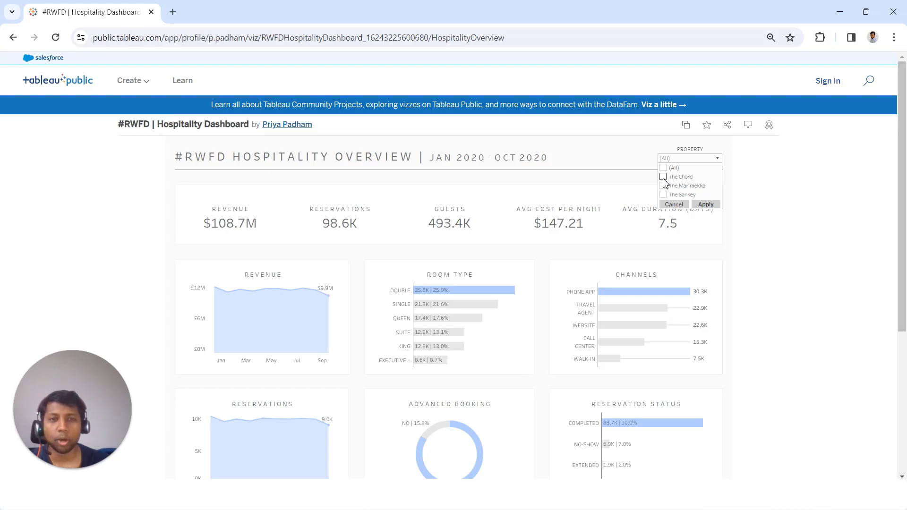
left_click(704, 206)
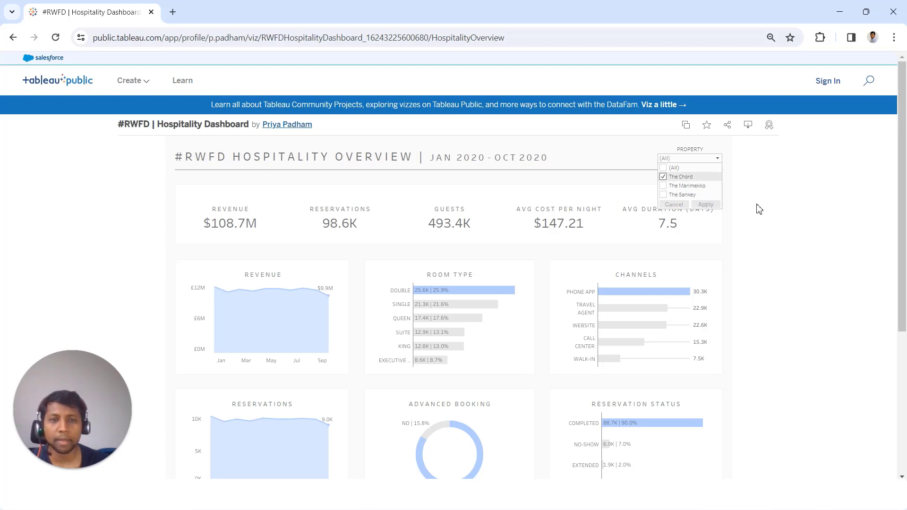
left_click(663, 168)
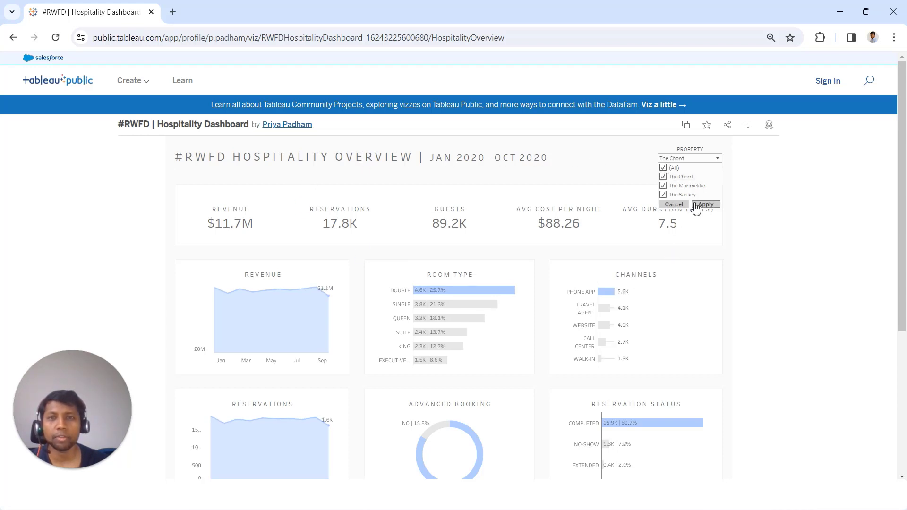
left_click(704, 205)
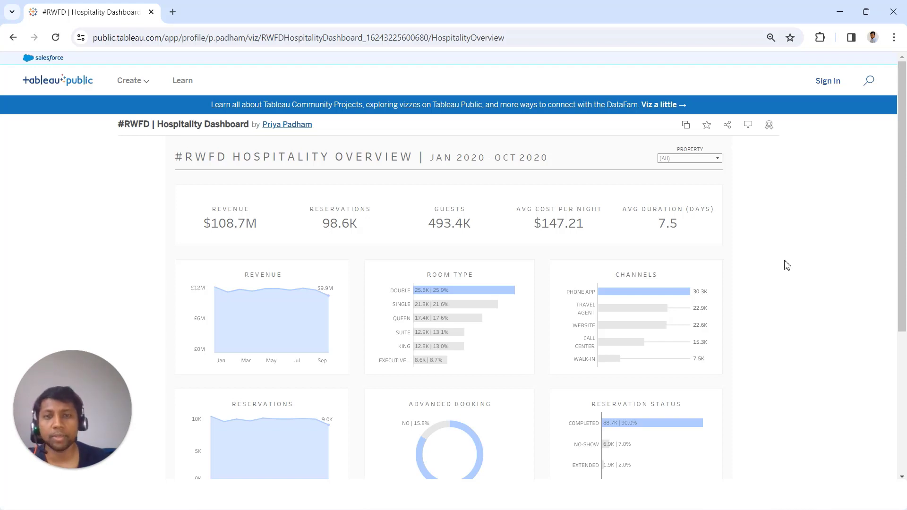
Examine the dashboard's chart layout from the property filter down to the reservations, advanced booking and reservation status charts
scroll(785, 263, "down", 1)
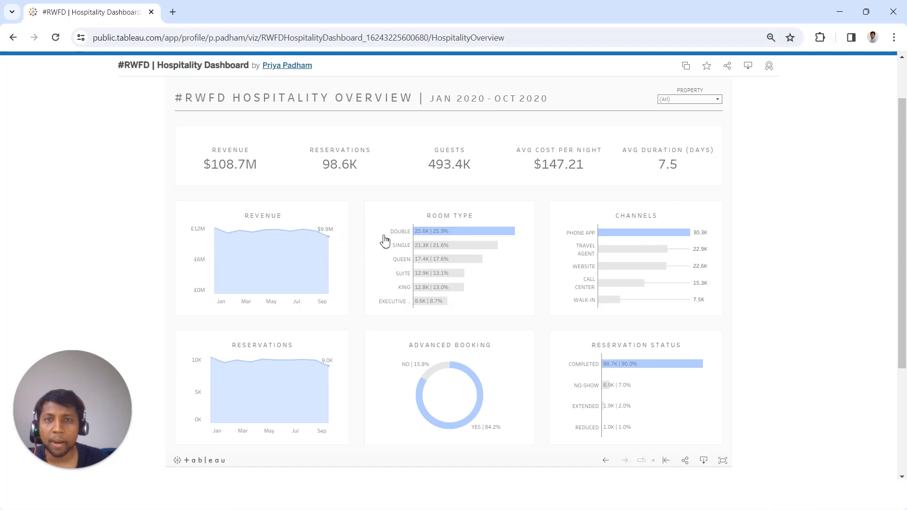
scroll(569, 255, "down", 3)
scroll(571, 269, "up", 5)
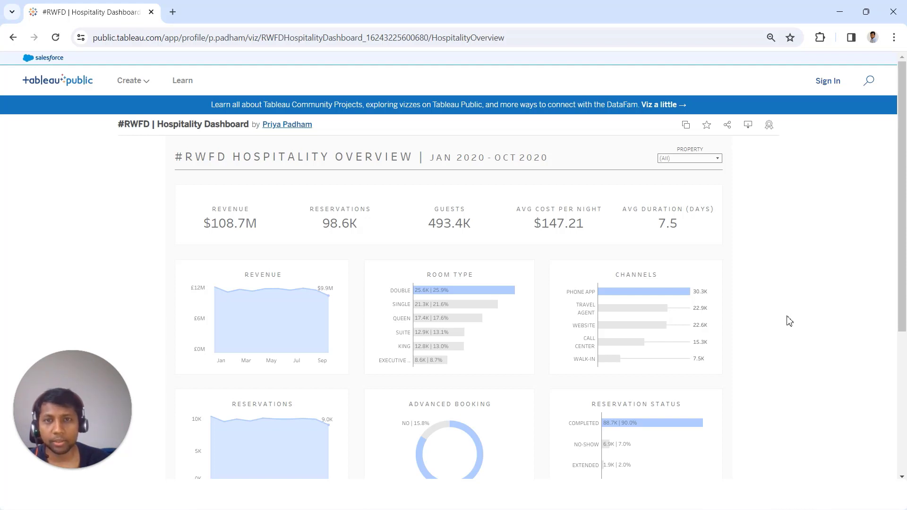
scroll(802, 309, "down", 1)
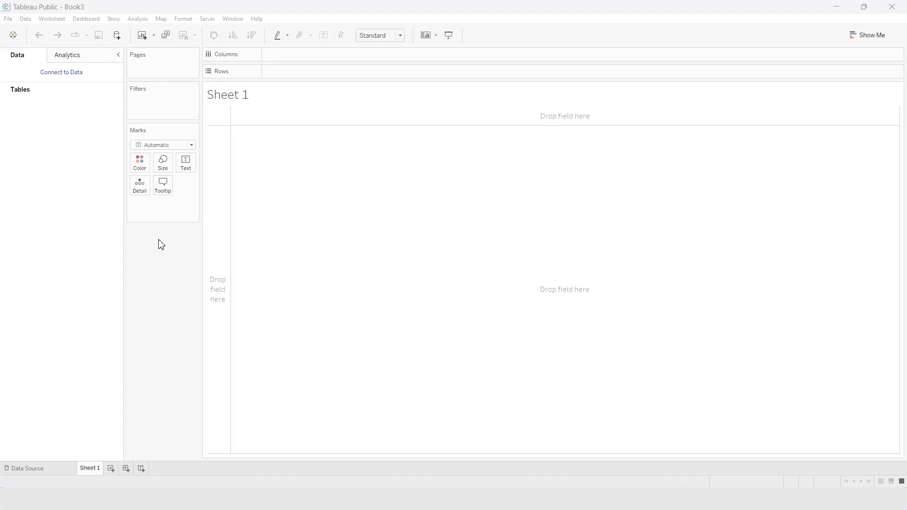
Switch to the Tableau Public desktop workbook and connect it to the Hospitality text file in the Tableau project folder
left_click(63, 74)
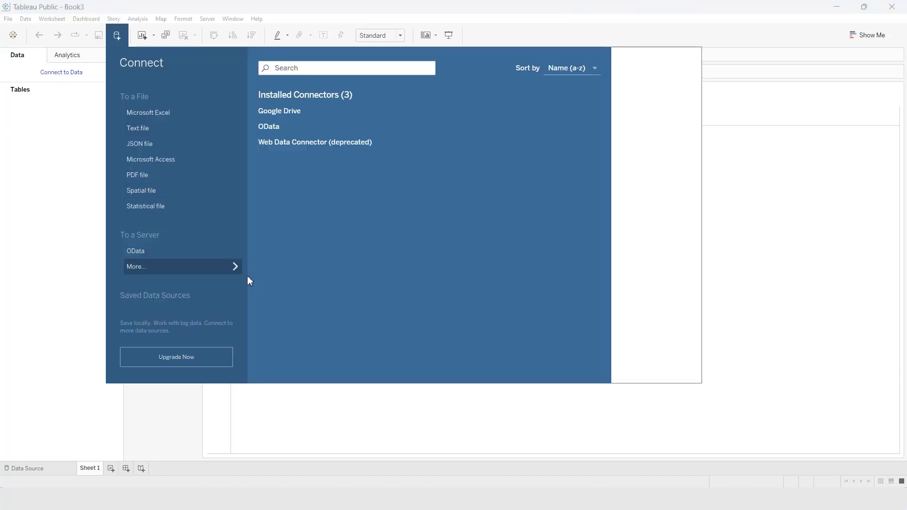
left_click(184, 136)
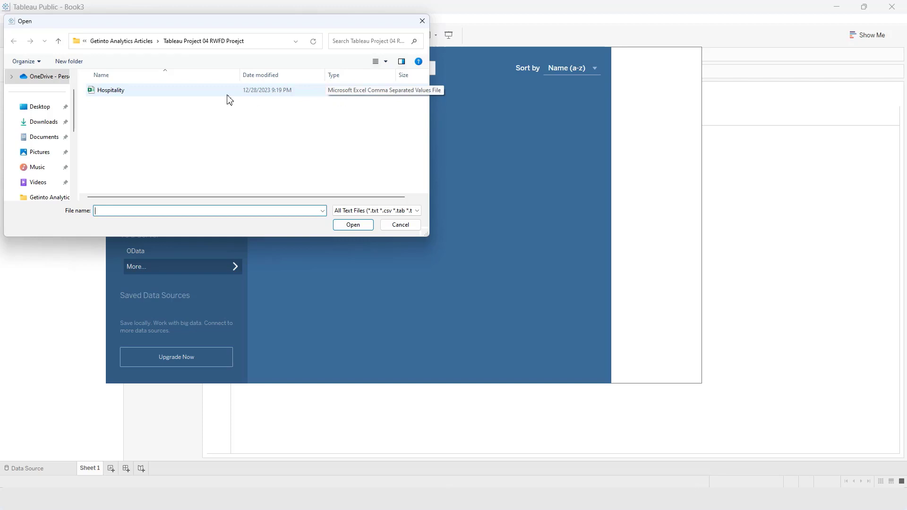
left_click(199, 91)
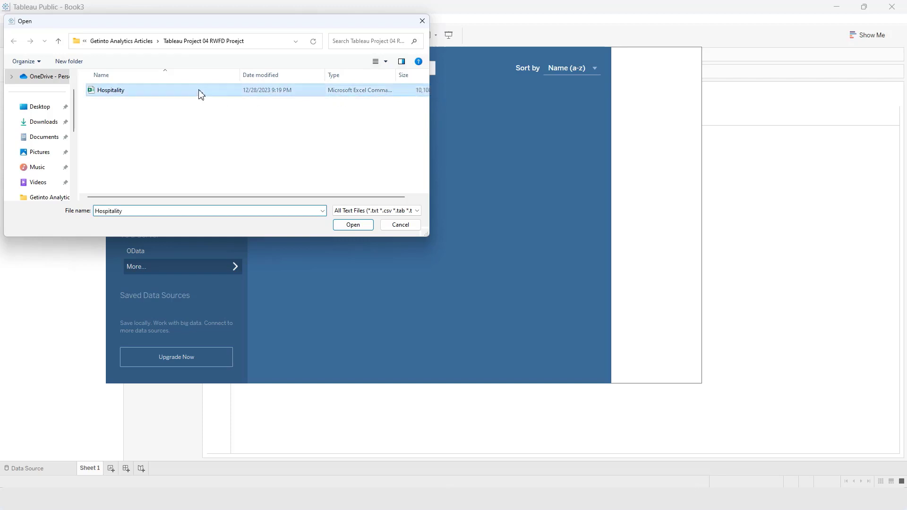
left_click(353, 225)
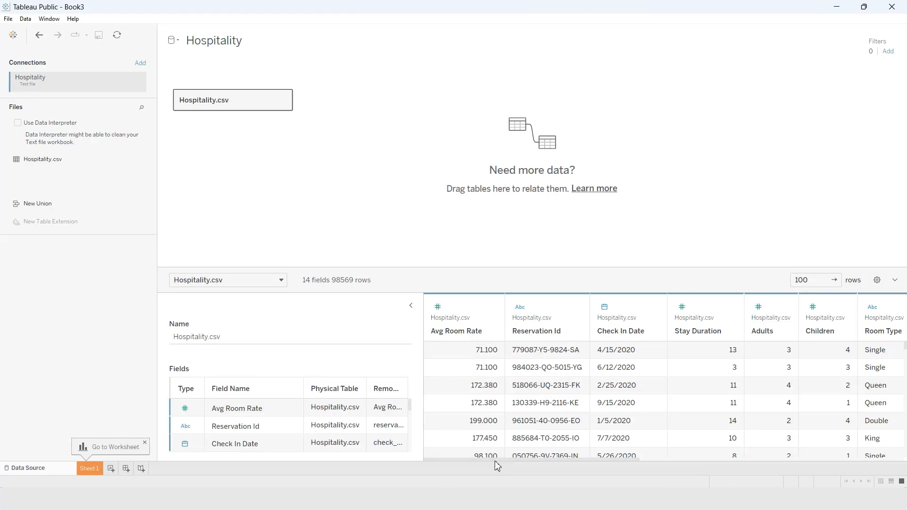
Look through all the columns of Hospitality.csv in the data preview, from Avg Room Rate to Rate Type
left_click_drag(498, 462, 633, 465)
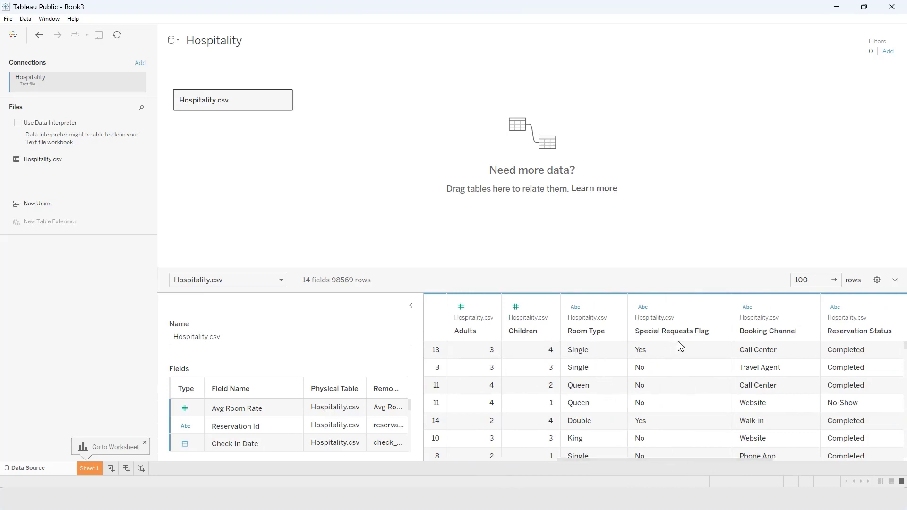
left_click_drag(723, 462, 820, 464)
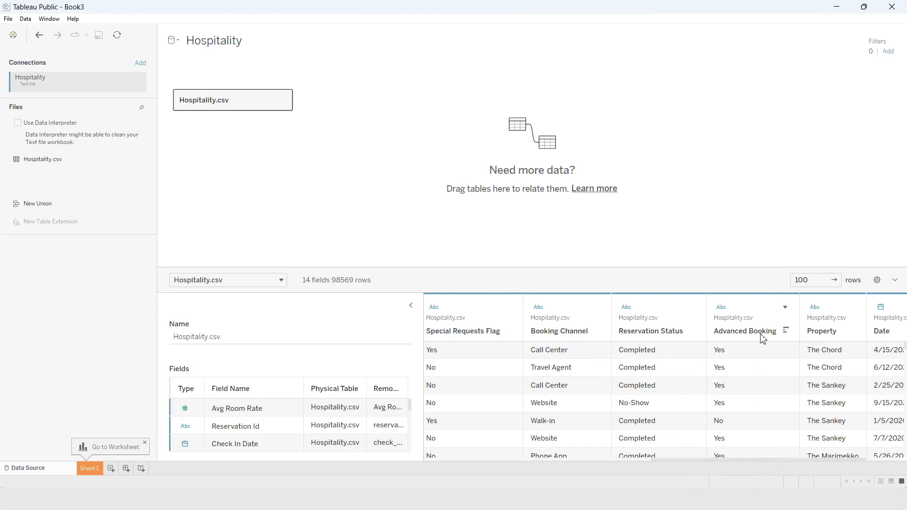
left_click_drag(775, 462, 840, 462)
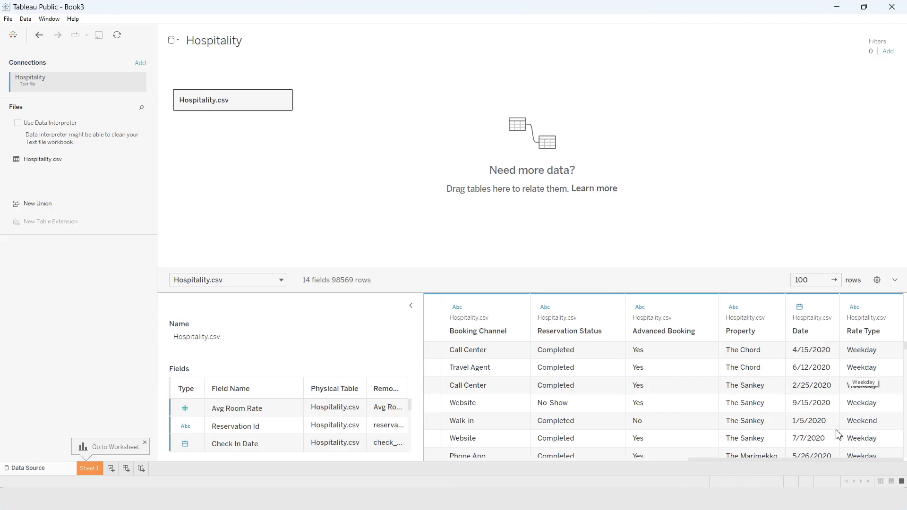
left_click_drag(732, 461, 86, 473)
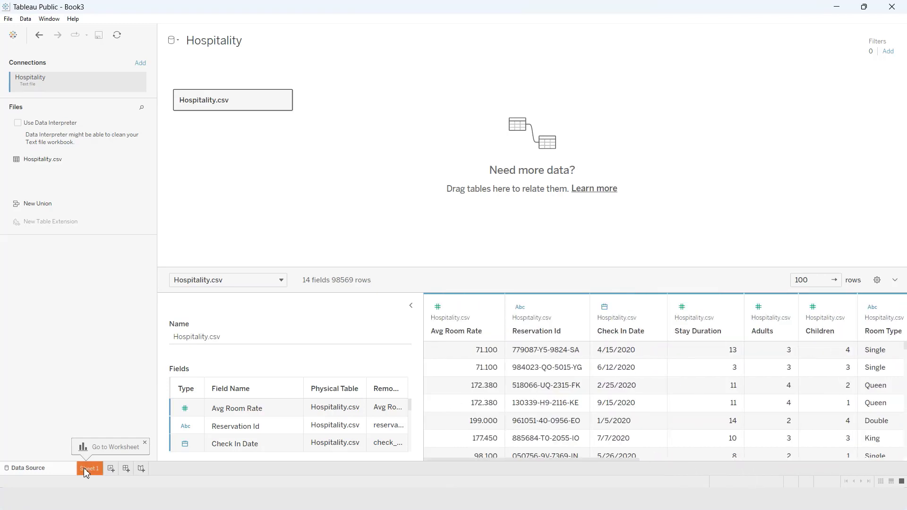
On Sheet 1, create a calculated field named Revenue with the formula [Stay Duration] * [Avg Room Rate]
left_click(96, 469)
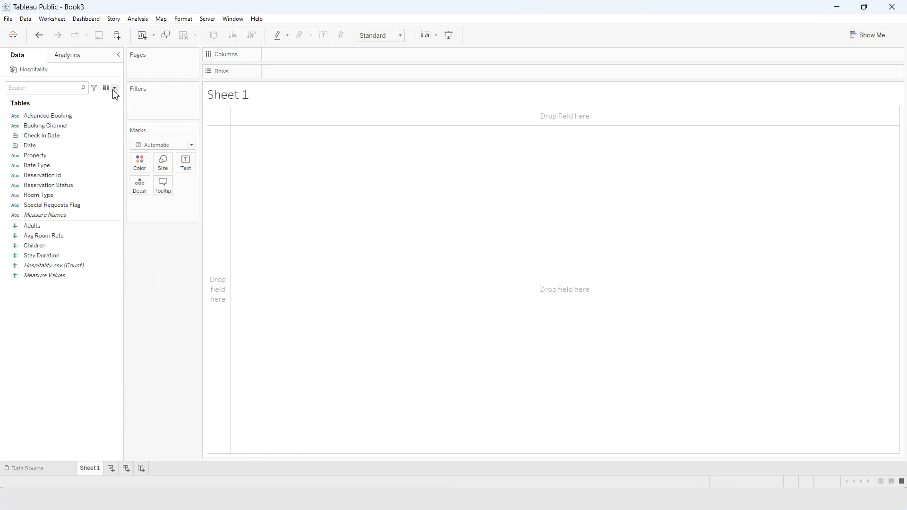
left_click(114, 88)
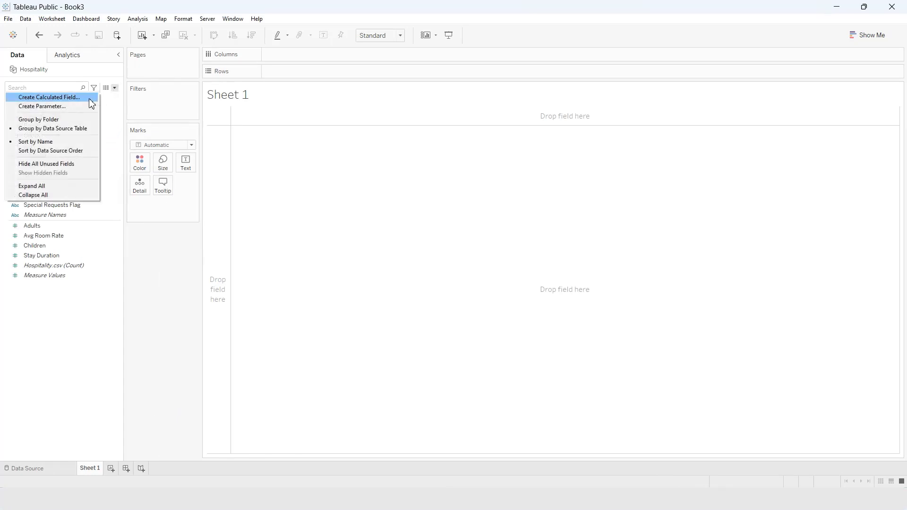
left_click(89, 98)
type("Re")
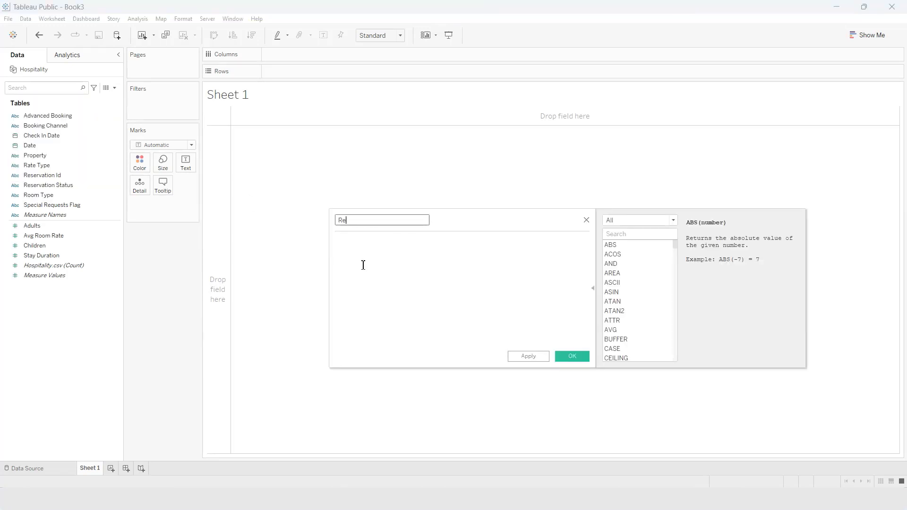
type("venue")
key("Tab")
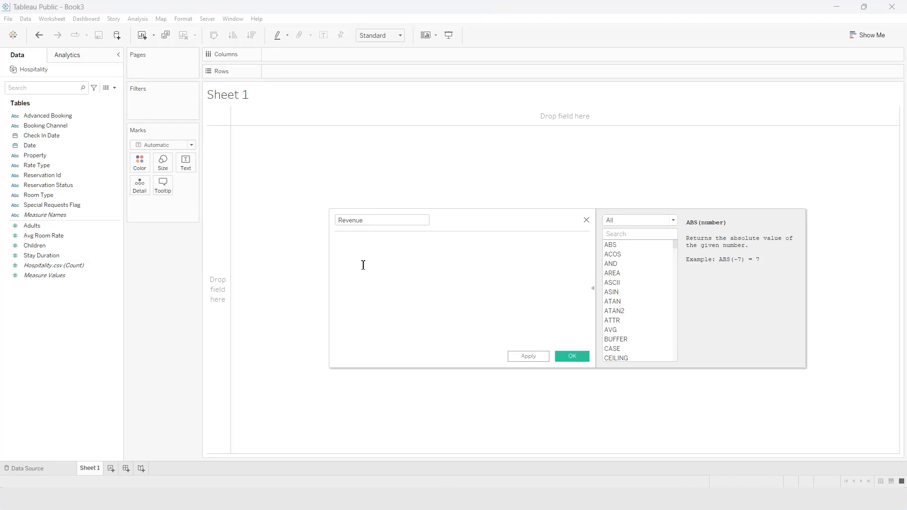
left_click(49, 258)
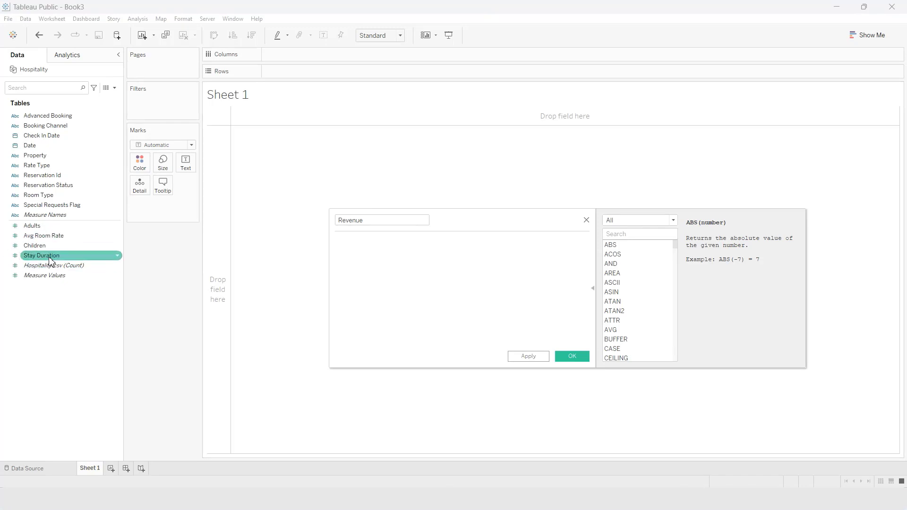
left_click_drag(50, 259, 433, 308)
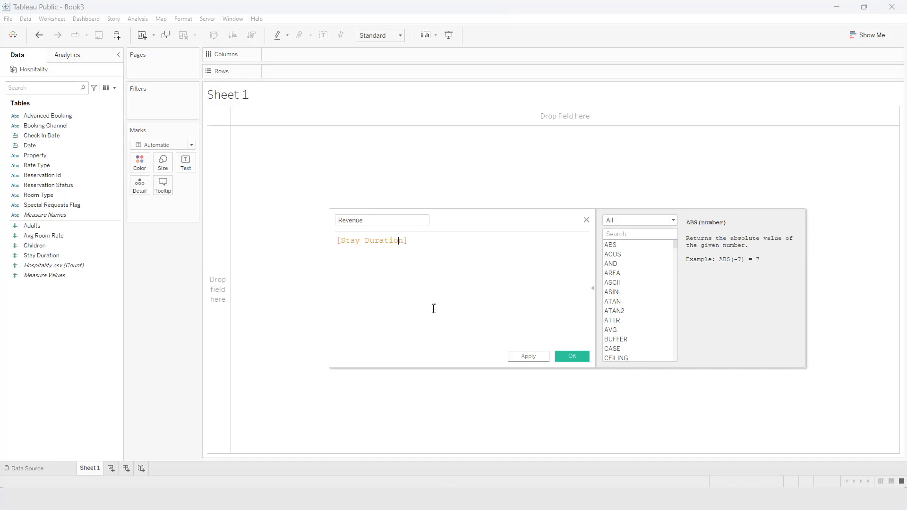
left_click_drag(71, 235, 520, 245)
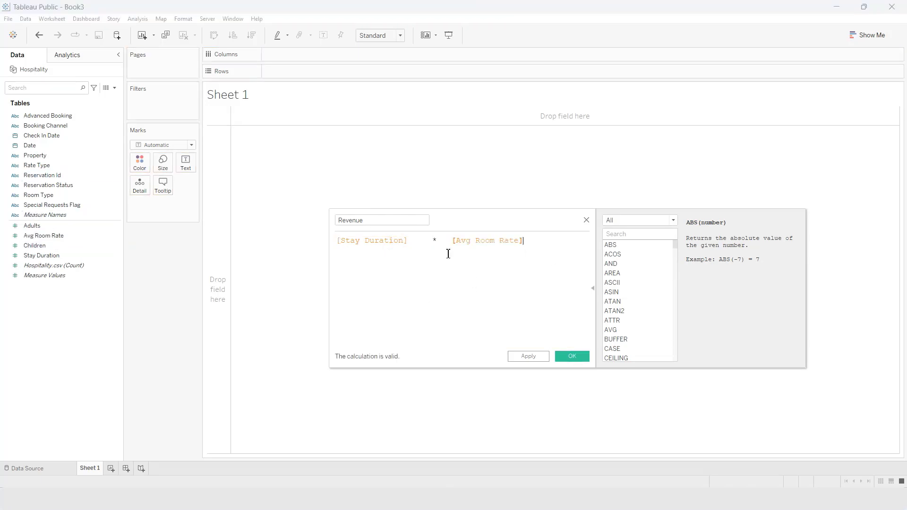
left_click(571, 357)
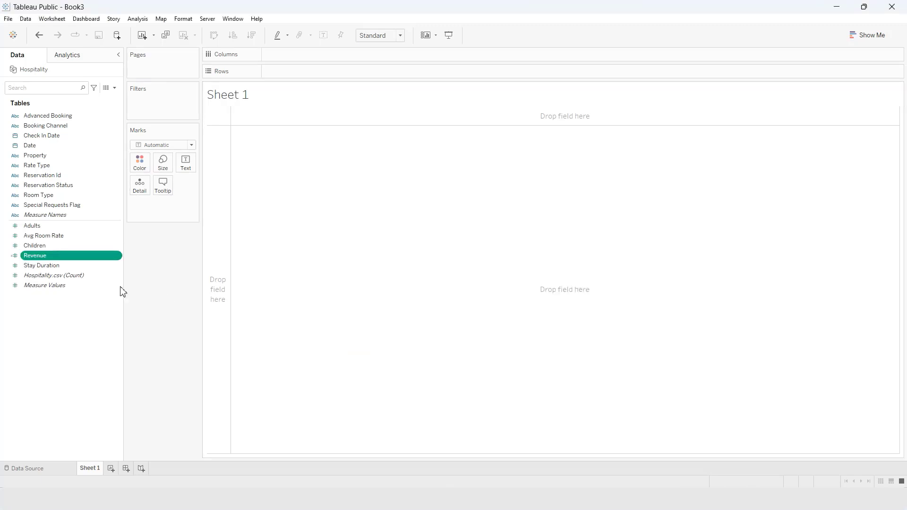
Show the sum of Revenue as a text mark on Sheet 1 and rename the field REVENUE
double_click(80, 259)
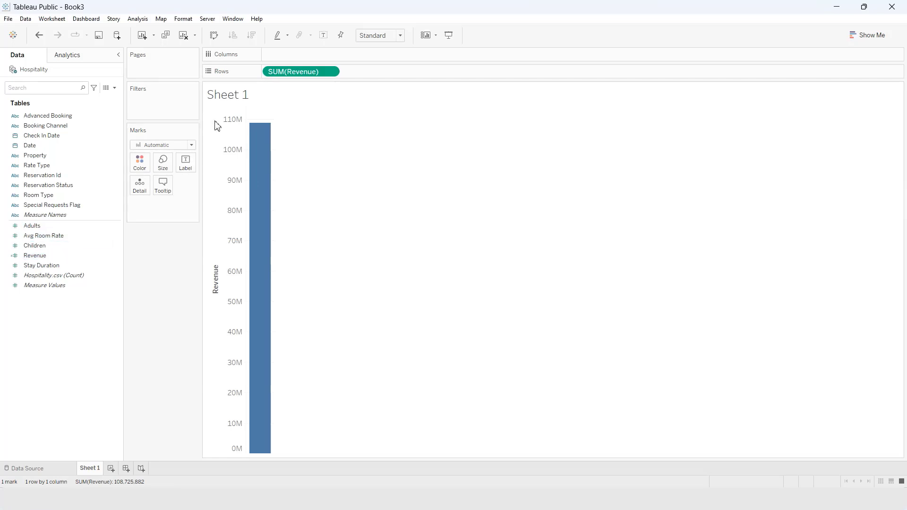
left_click_drag(314, 73, 189, 169)
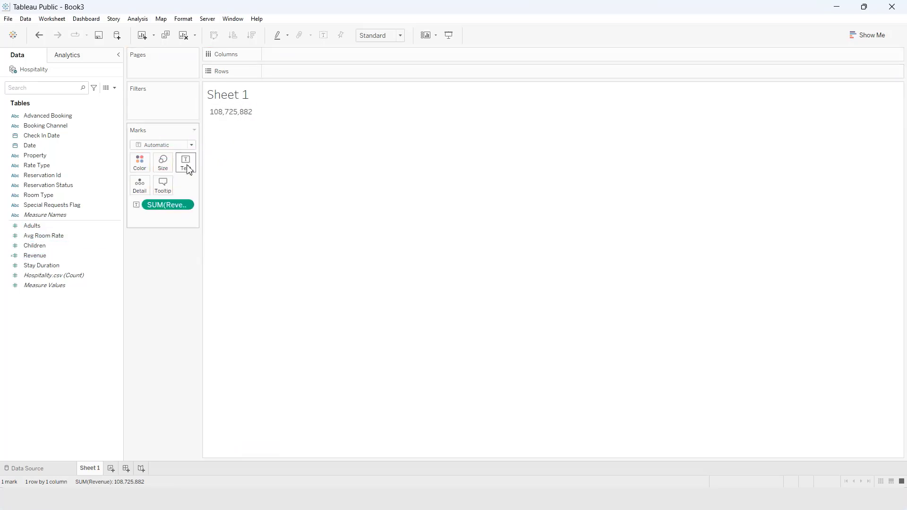
right_click(44, 256)
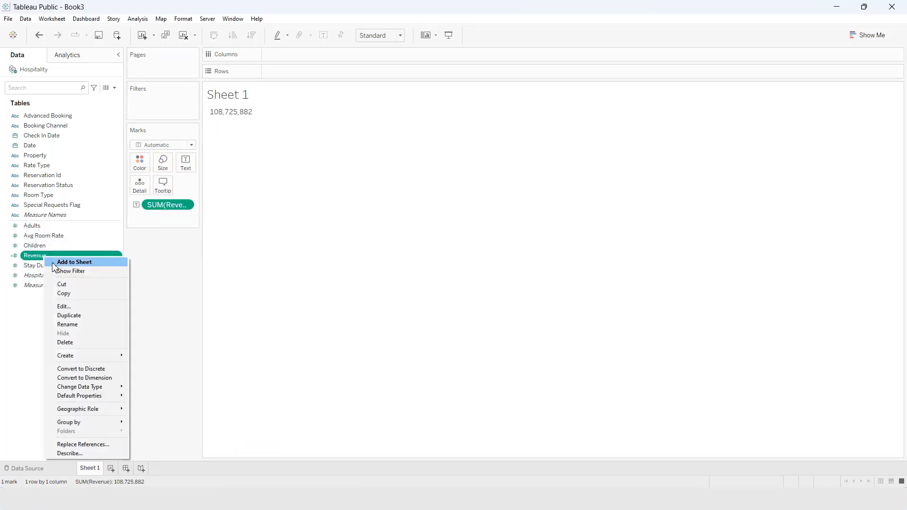
left_click(70, 324)
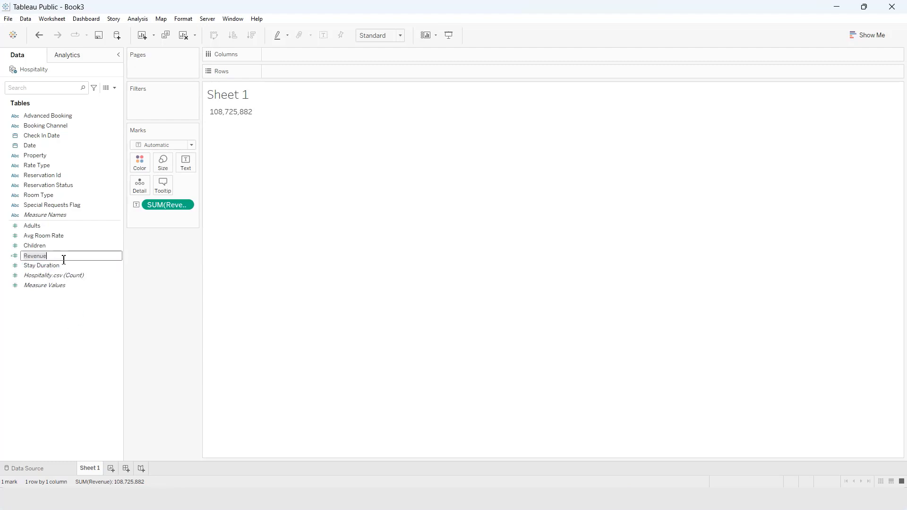
type("REVENUE")
key("Return")
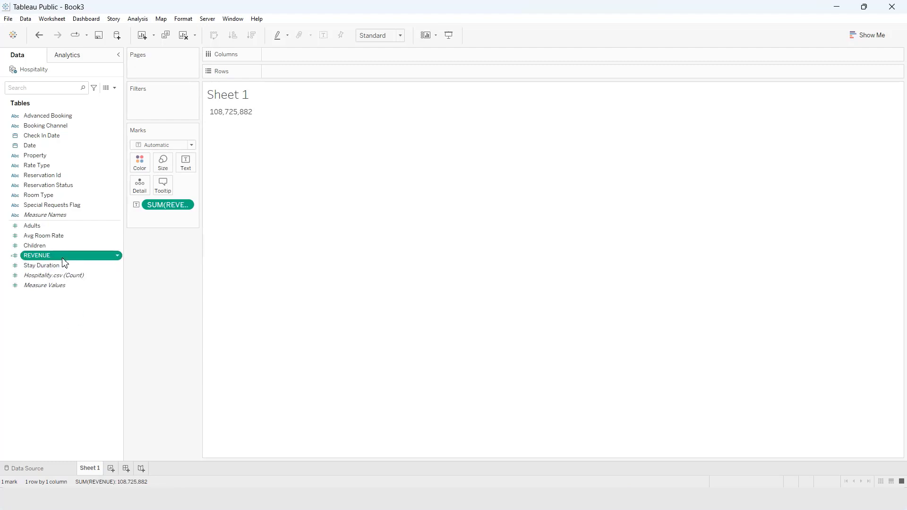
Create a calculated field named RESERVATIONS with the formula COUNTD([Reservation Id]) and add it to Sheet 1 as a text mark
left_click(115, 88)
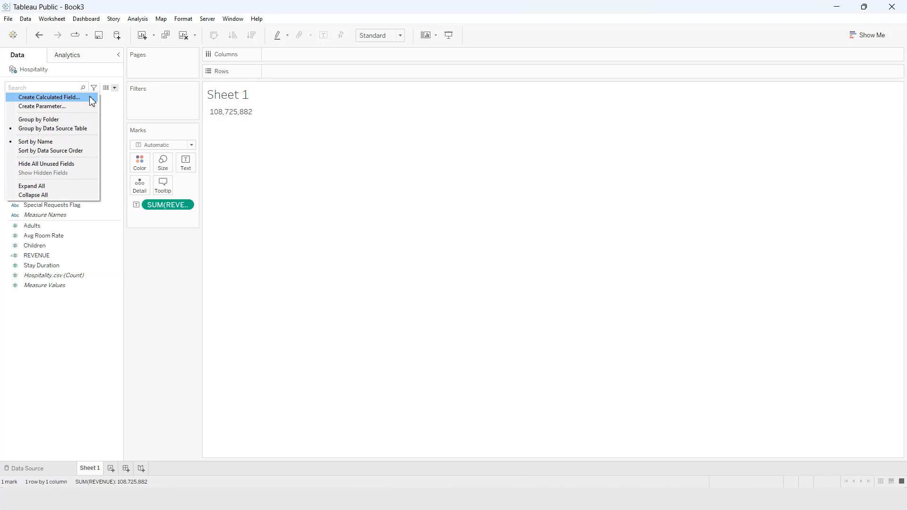
left_click(91, 99)
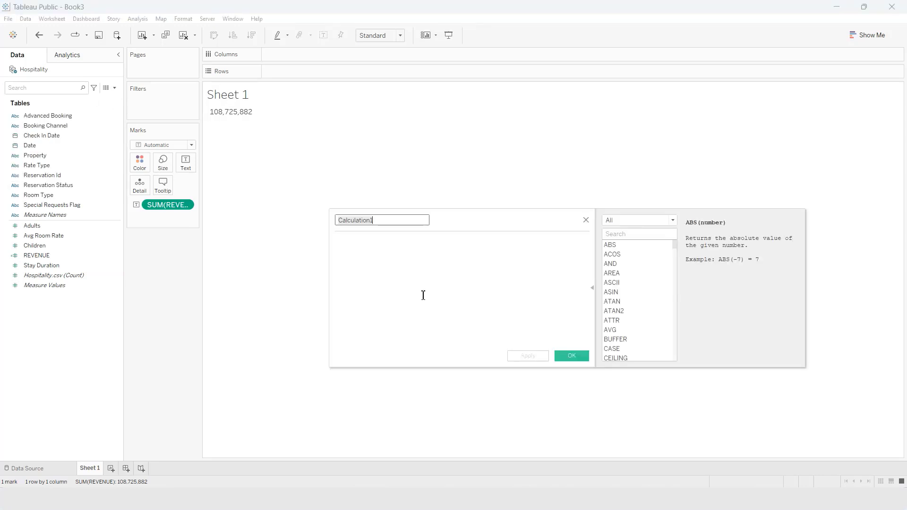
type("RESE")
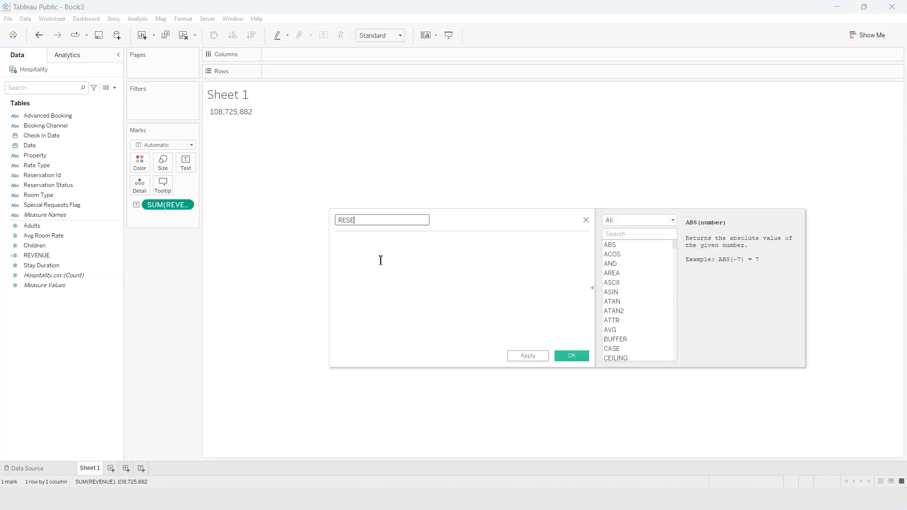
type("RVATIONS")
left_click(381, 260)
type("COUN")
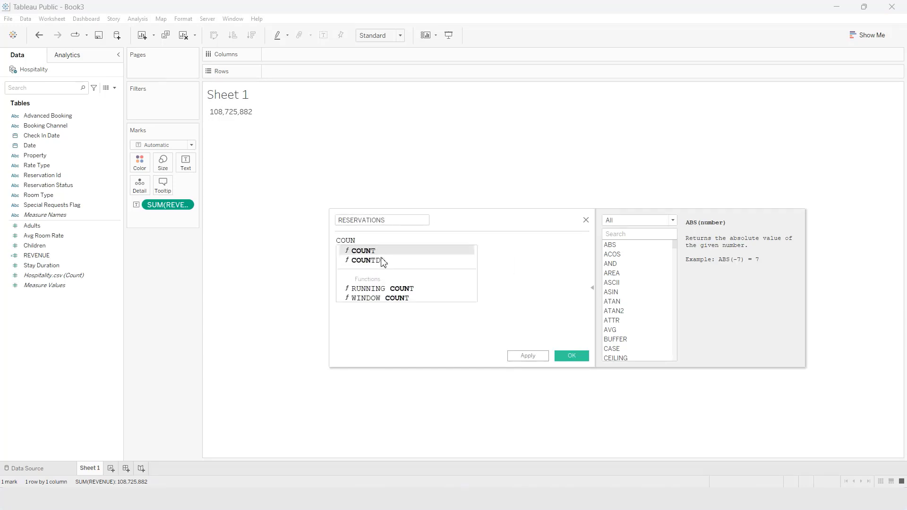
double_click(366, 260)
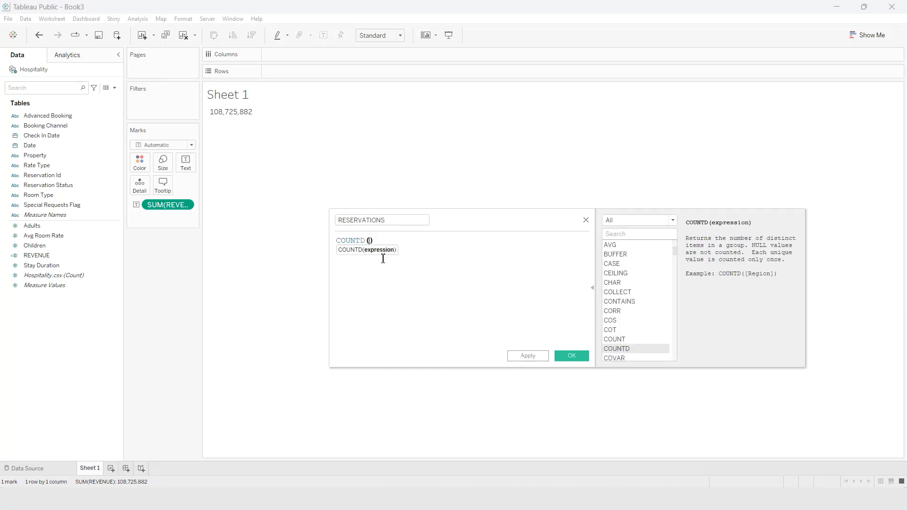
left_click_drag(43, 175, 384, 264)
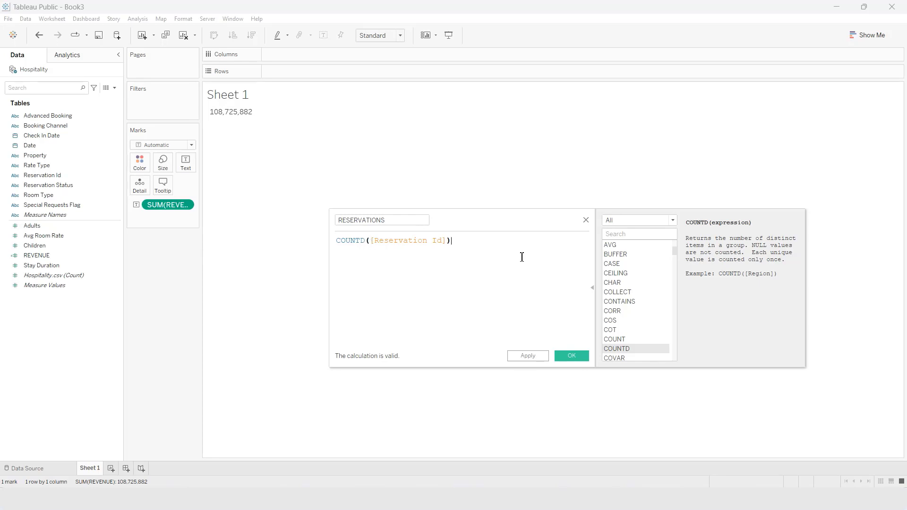
left_click(562, 357)
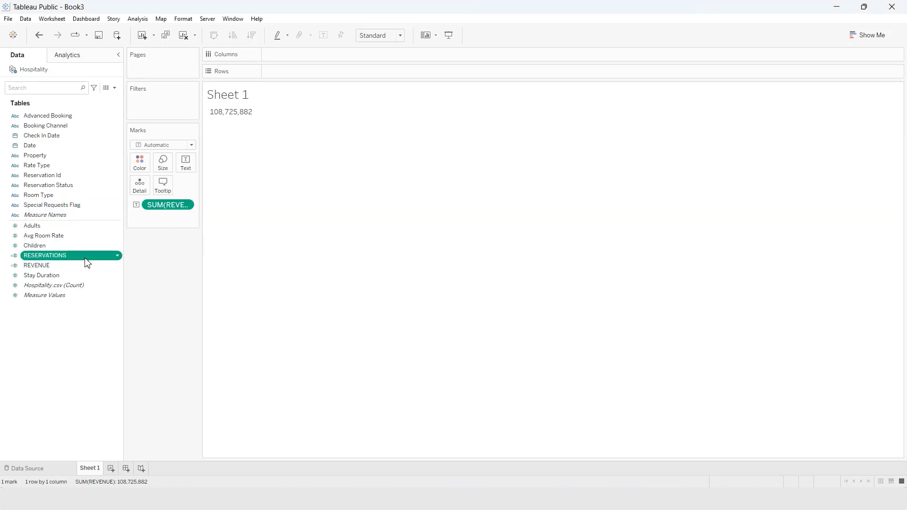
left_click_drag(87, 261, 186, 177)
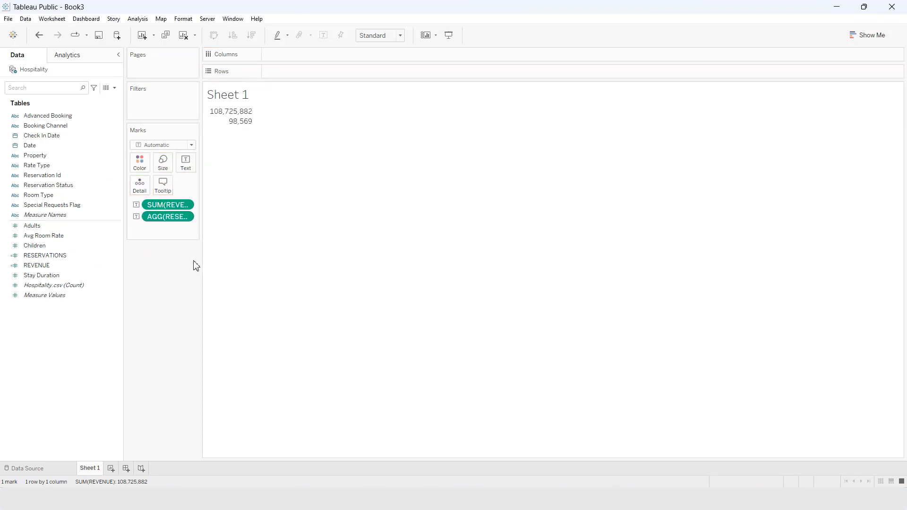
Create a calculated field named GUESTS with the formula [Children] + [Adults] and add its sum to Sheet 1 as a text mark
left_click(115, 88)
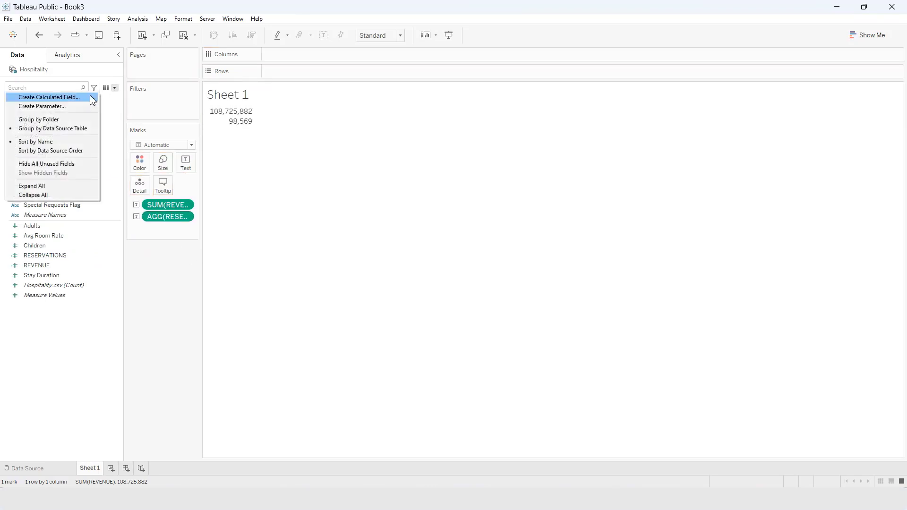
left_click(90, 96)
type("GUESTS")
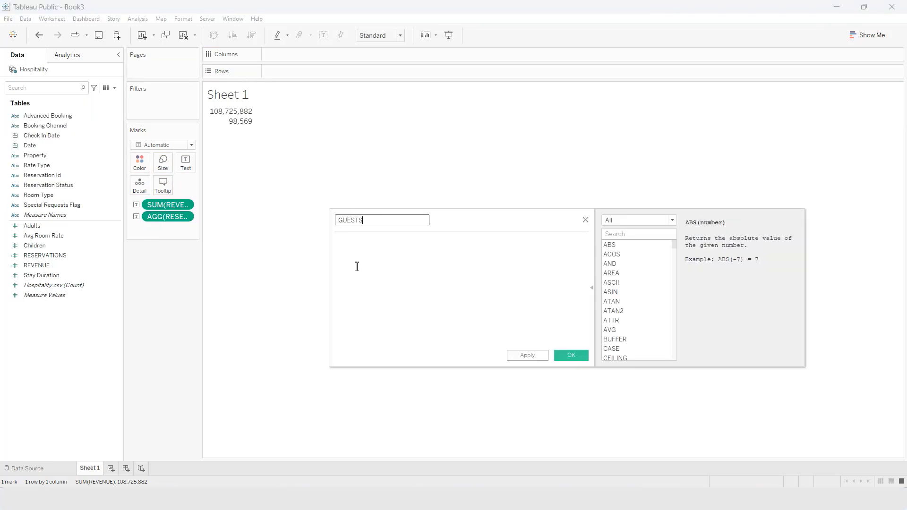
left_click(338, 246)
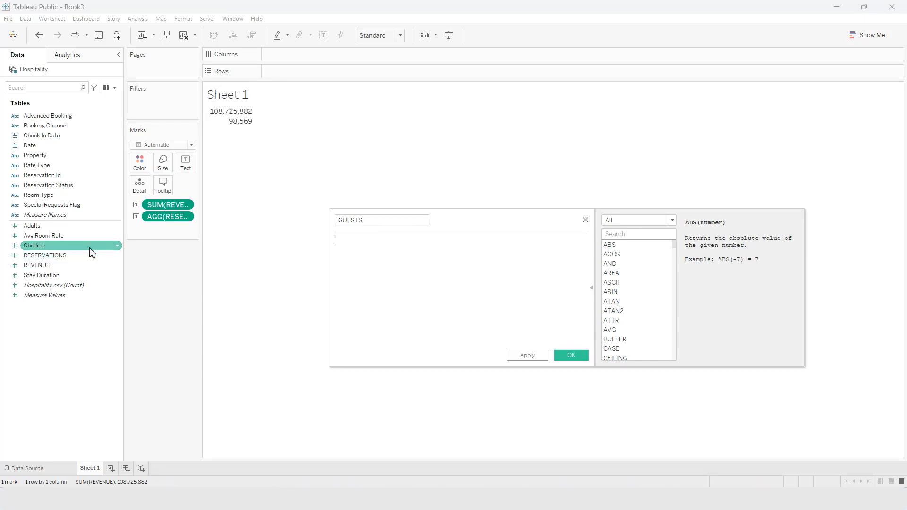
left_click_drag(91, 253, 455, 304)
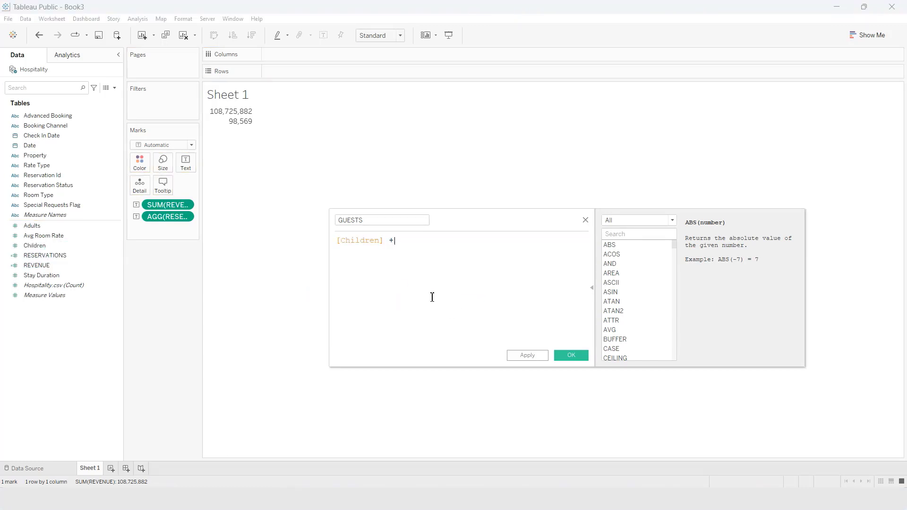
left_click_drag(32, 225, 481, 282)
left_click(571, 355)
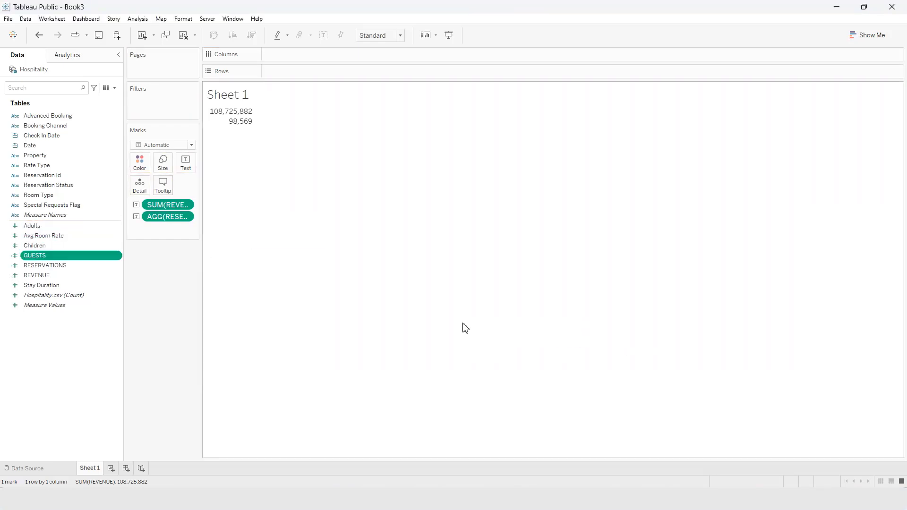
left_click_drag(90, 255, 189, 171)
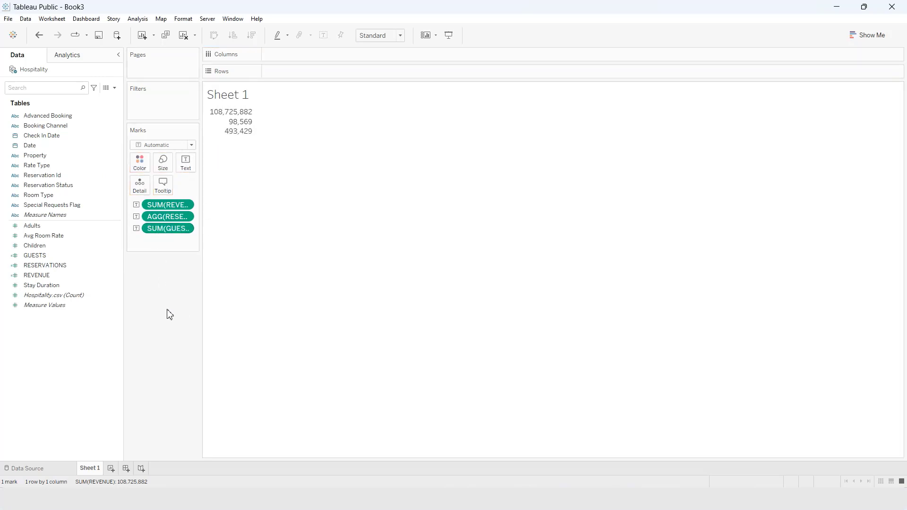
Start a new calculated field and name it AVG COST PER NIGHT
left_click(113, 88)
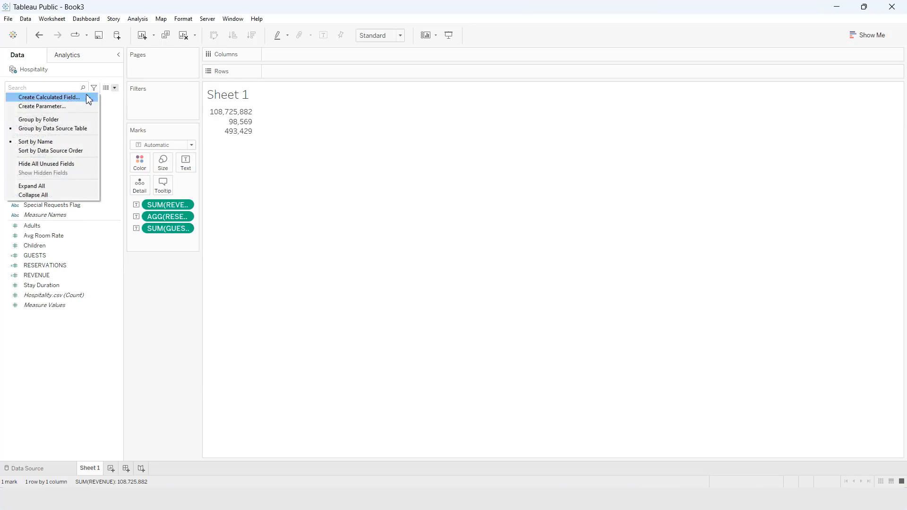
left_click(77, 99)
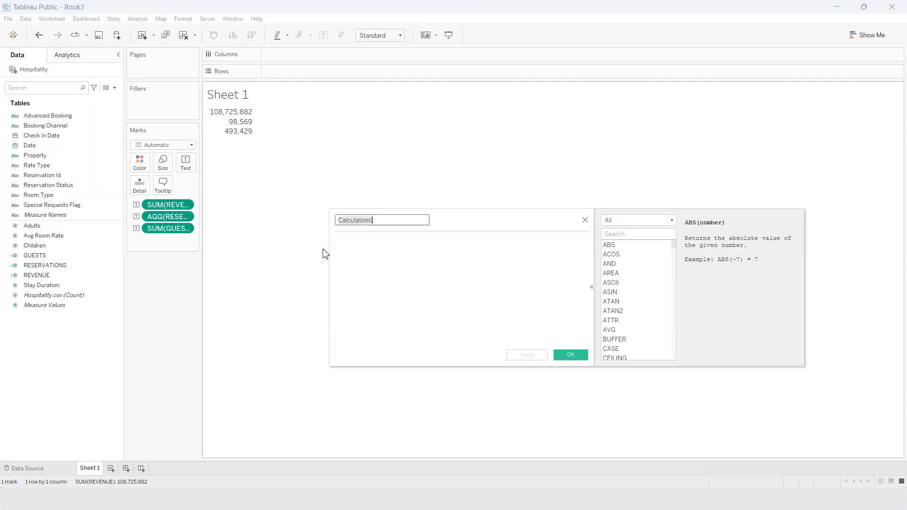
type("AVG COS")
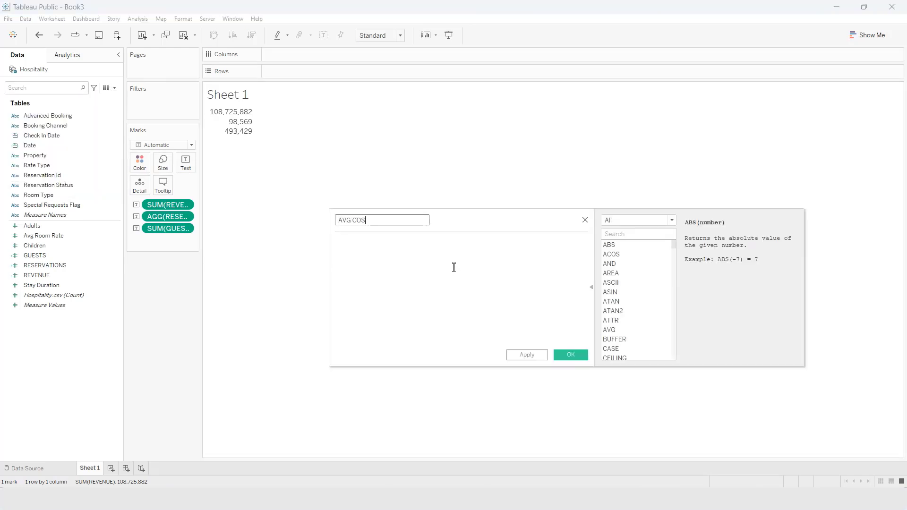
type("T PER NIGHT")
key("Tab")
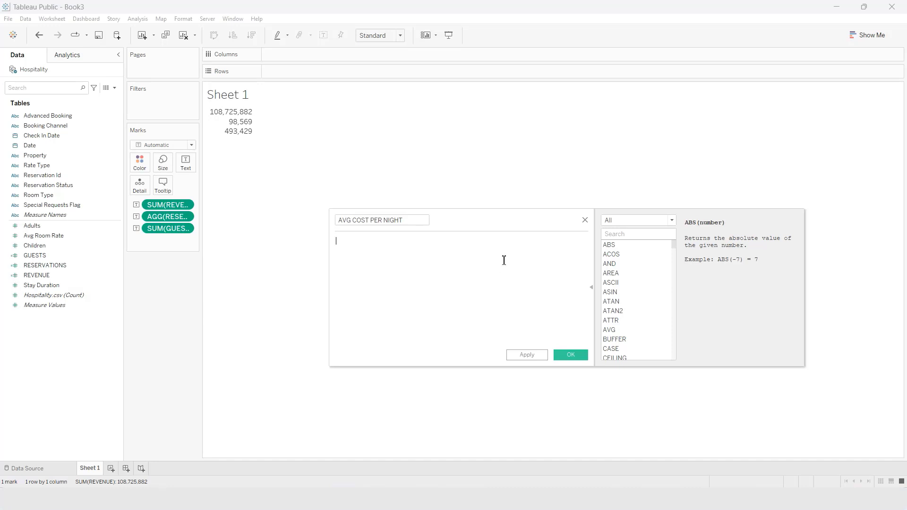
type("/ SUM([Stay Duration])")
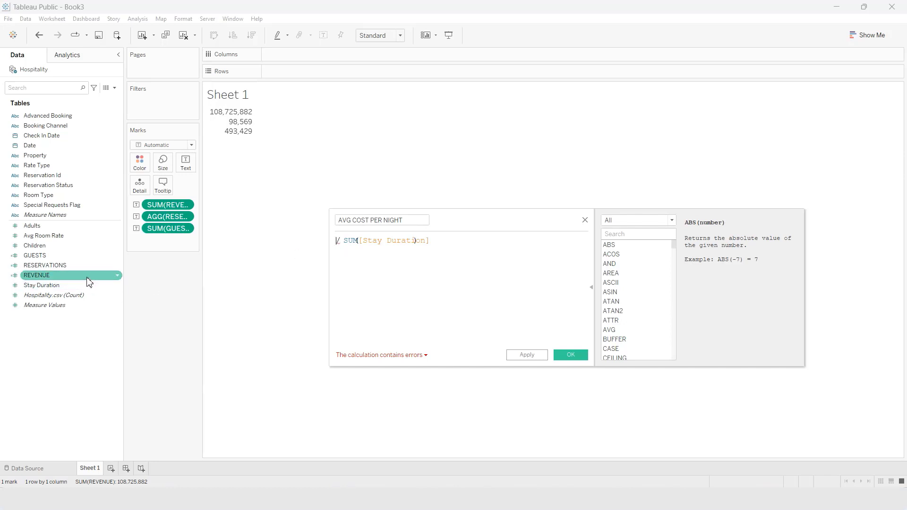
left_click_drag(456, 264, 336, 240)
key("BackSpace")
type("RE")
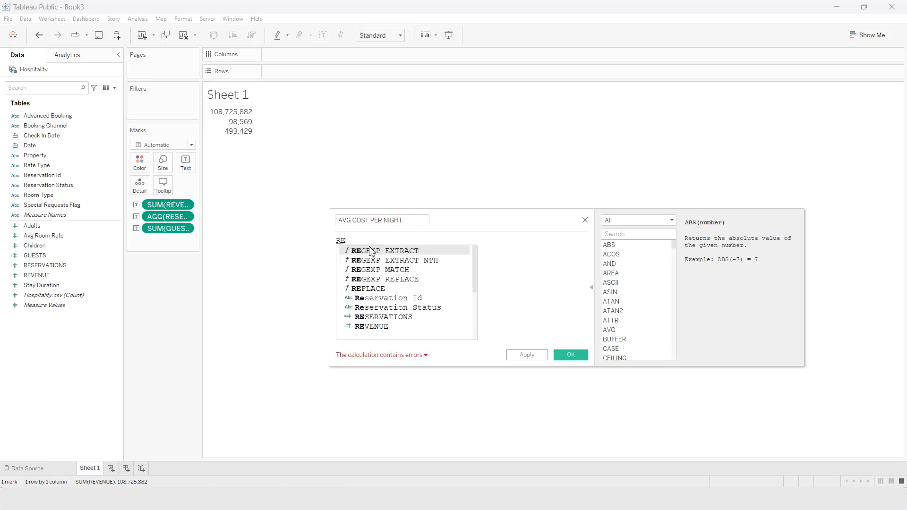
key("BackSpace")
key("BackSpace")
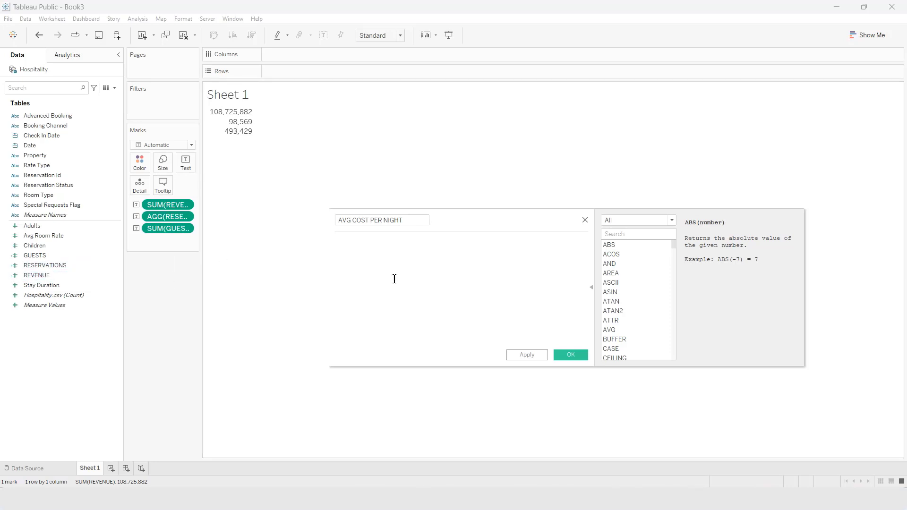
Define AVG COST PER NIGHT as SUM([Stay Duration] * [Avg Room Rate]) / SUM([Stay Duration]) and add it to Sheet 1 as a text mark
type("SUM (")
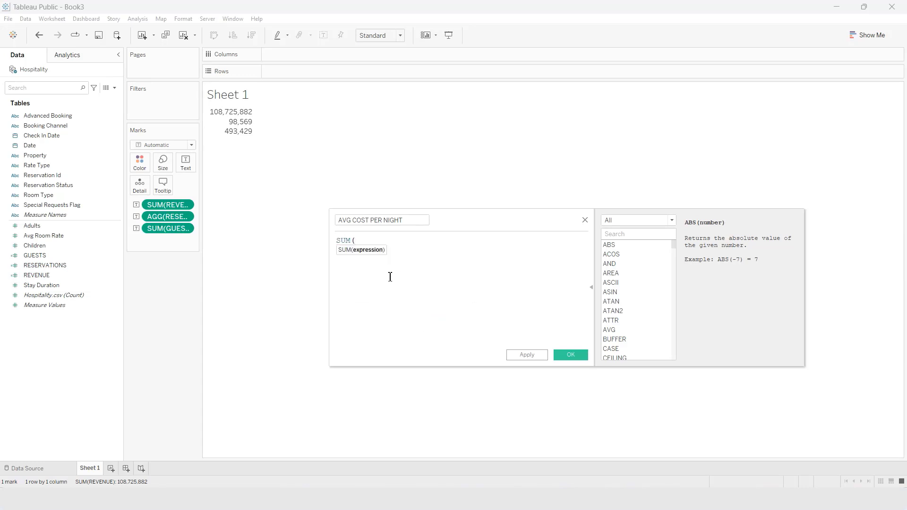
left_click_drag(42, 285, 453, 289)
type("*")
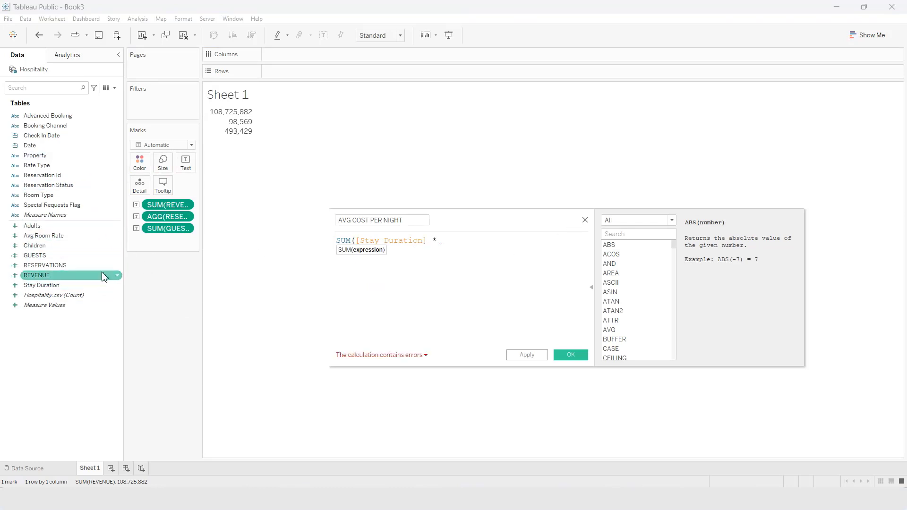
left_click_drag(87, 242, 546, 296)
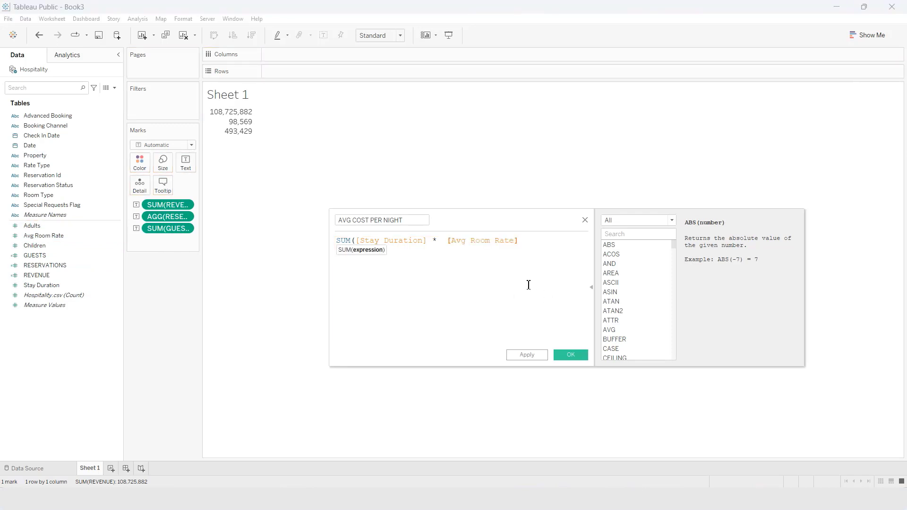
type(")")
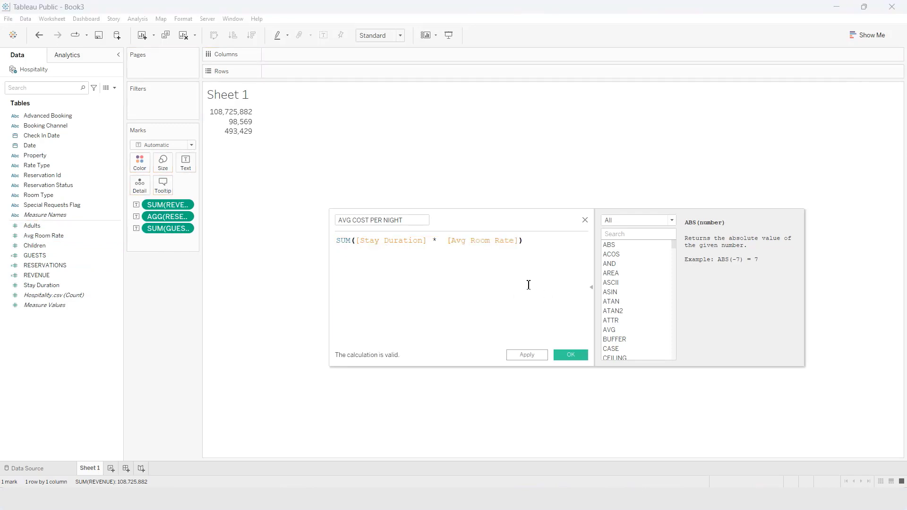
type("/ ")
type("SUM(")
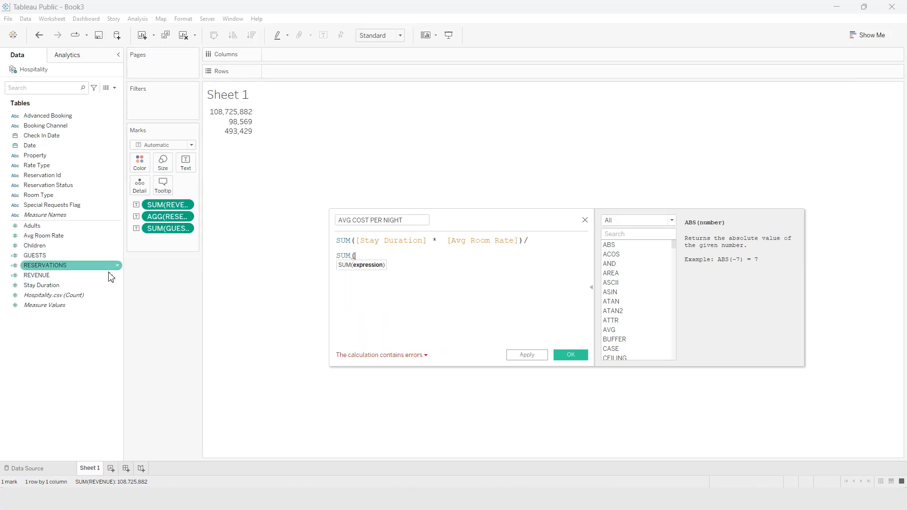
left_click_drag(105, 285, 425, 289)
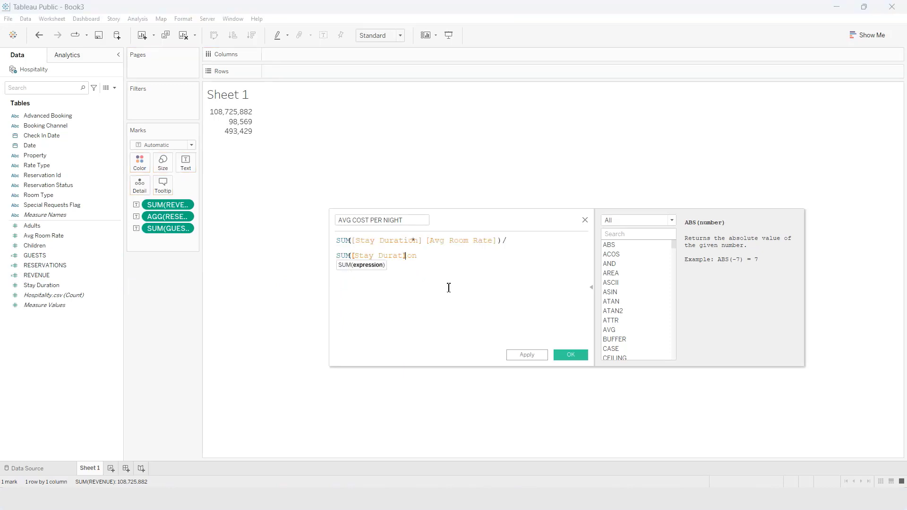
type(")")
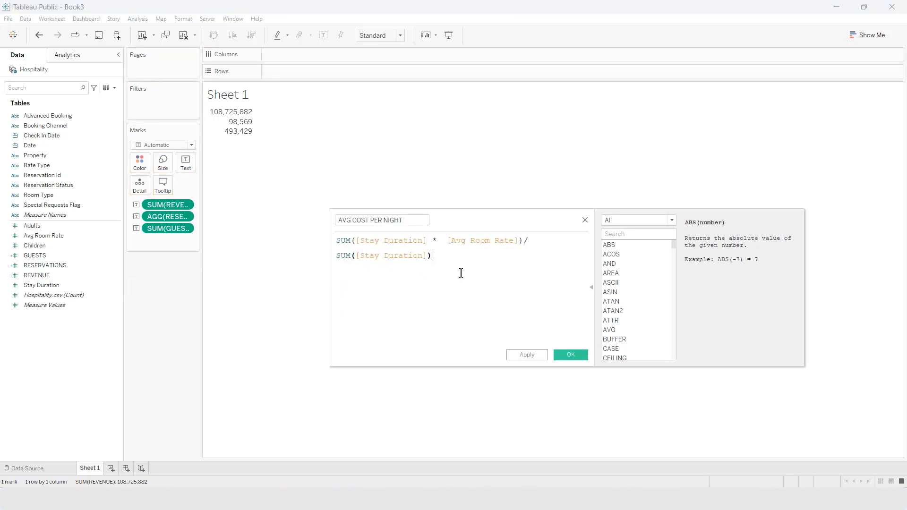
left_click(570, 355)
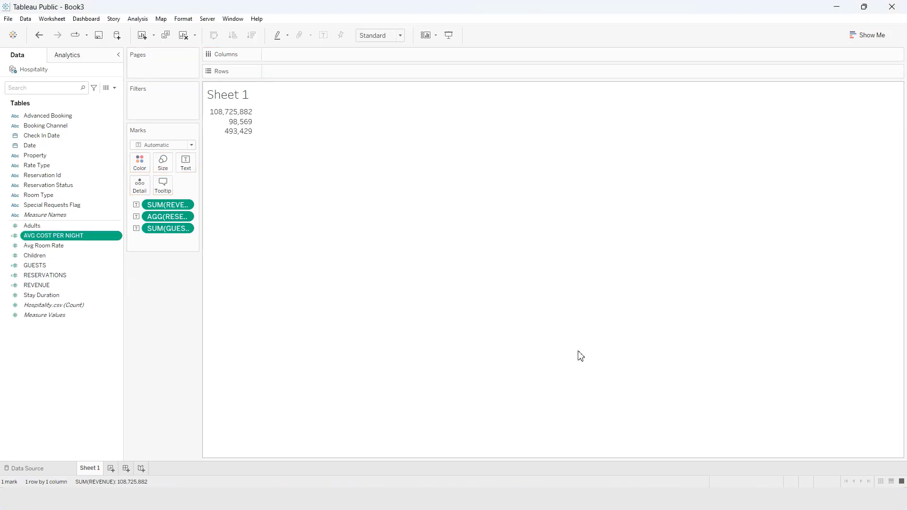
left_click_drag(91, 240, 189, 163)
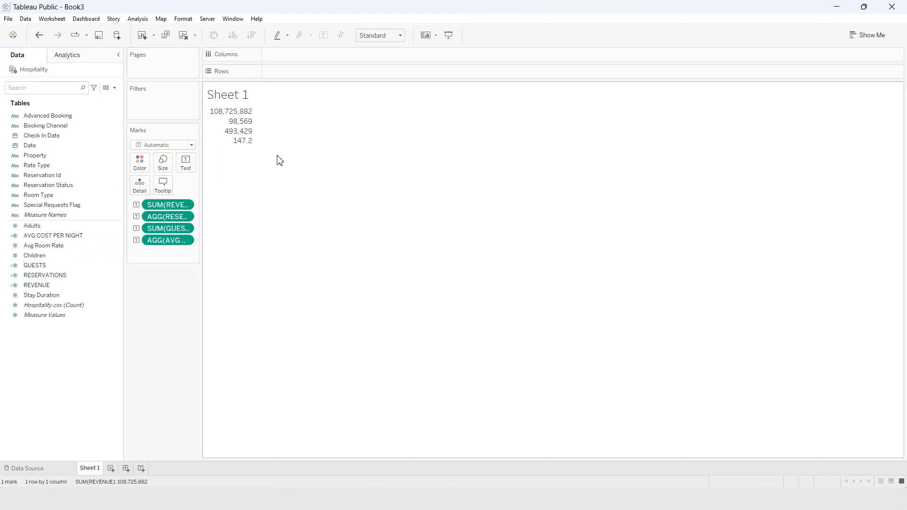
Create a calculated field named AVG DURATION (DAYS) with the formula AVG([Stay Duration]) and add it to Sheet 1 as a text mark
left_click(114, 89)
left_click(50, 98)
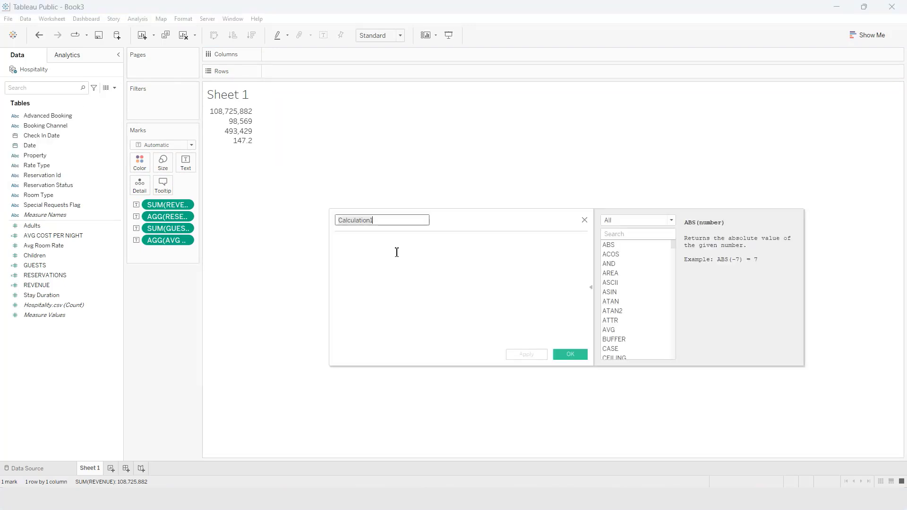
type("AV")
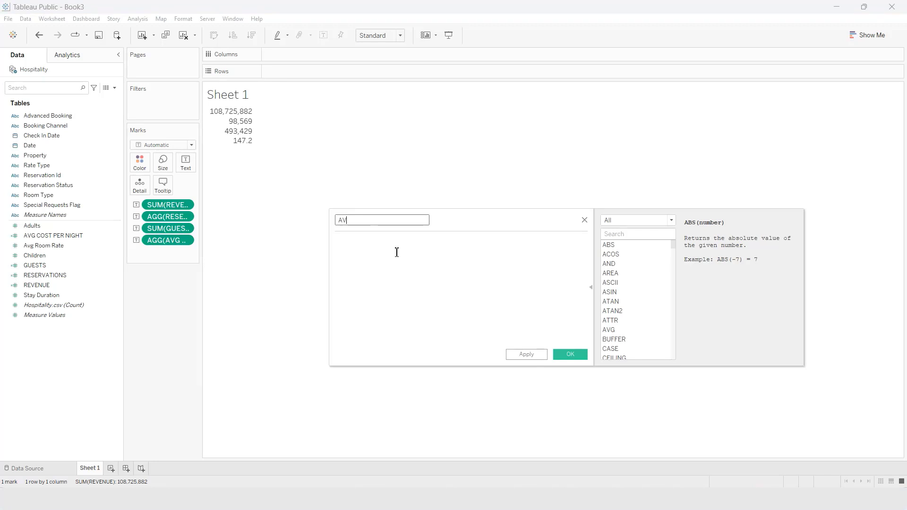
type("G DURATION (DAYS")
left_click(397, 252)
type("AVH")
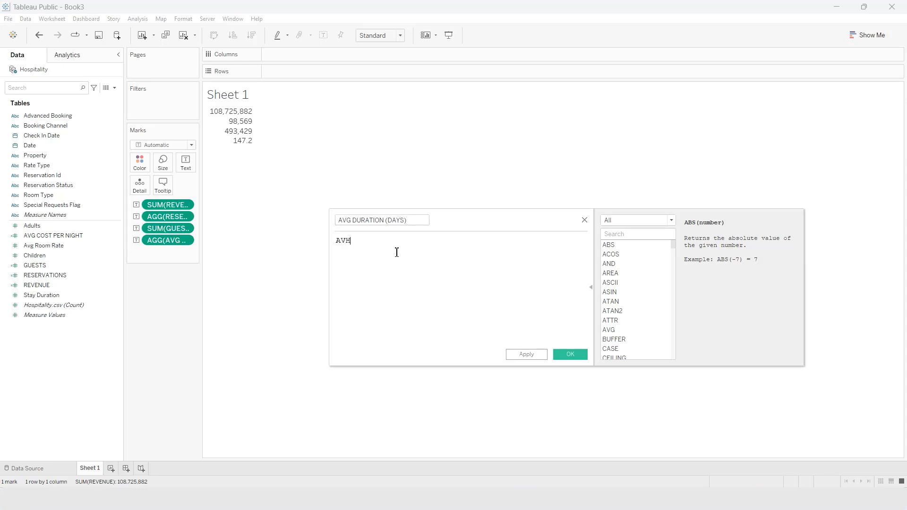
key("BackSpace")
type("G")
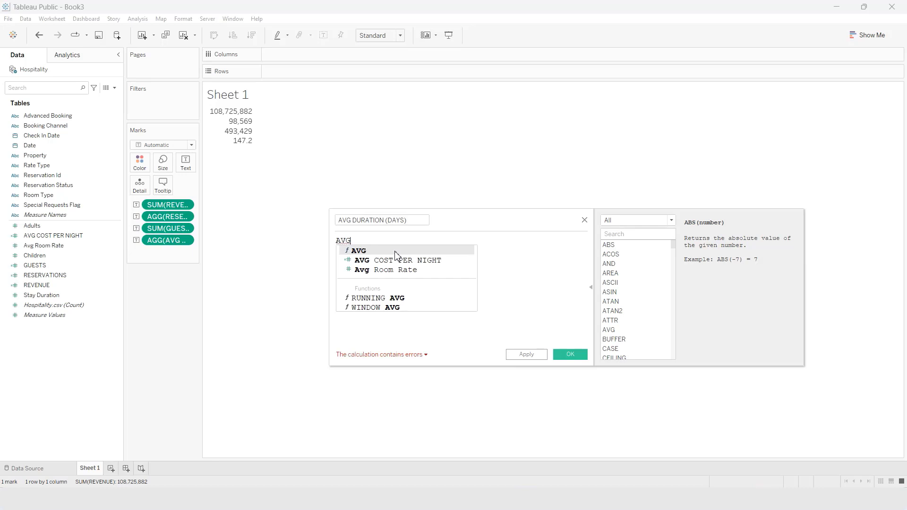
key("Return")
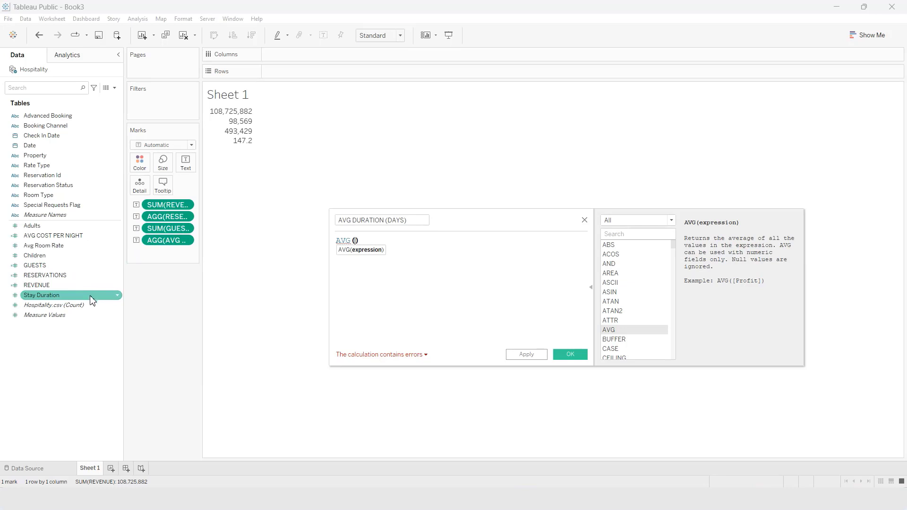
left_click_drag(92, 300, 368, 263)
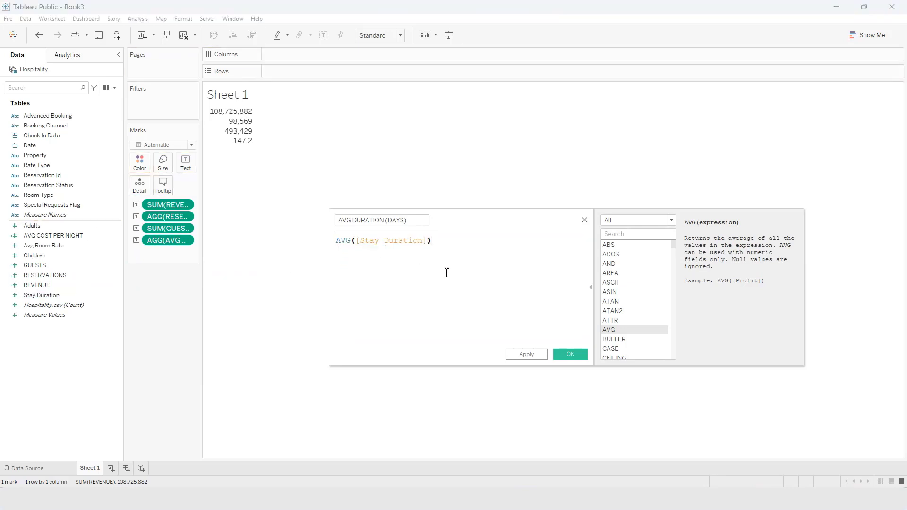
left_click(570, 354)
left_click_drag(95, 251, 188, 163)
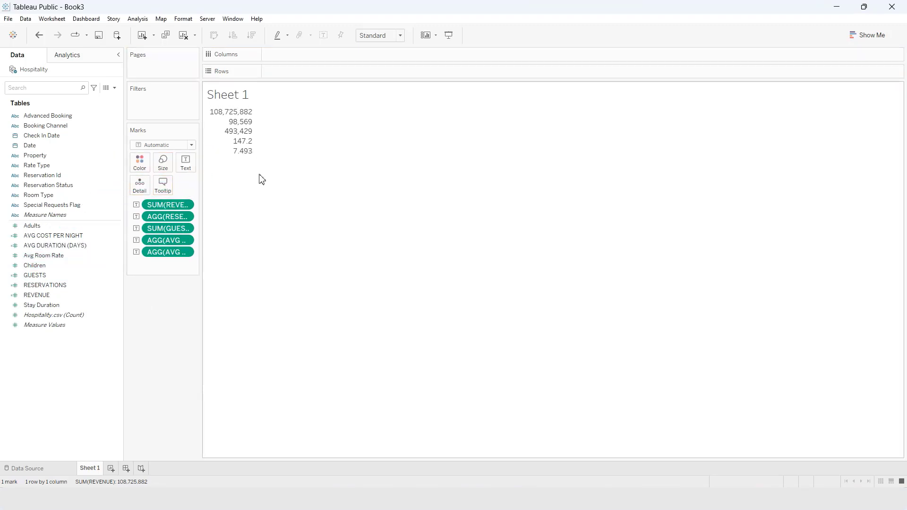
Convert Sheet 1 to a text table with Measure Names across the columns and also in the text label
left_click(869, 35)
left_click(837, 65)
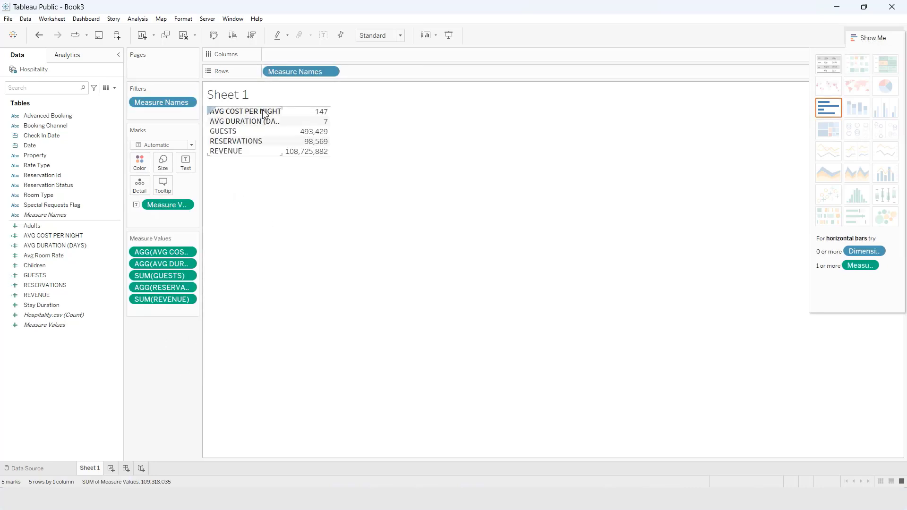
left_click_drag(307, 72, 188, 166)
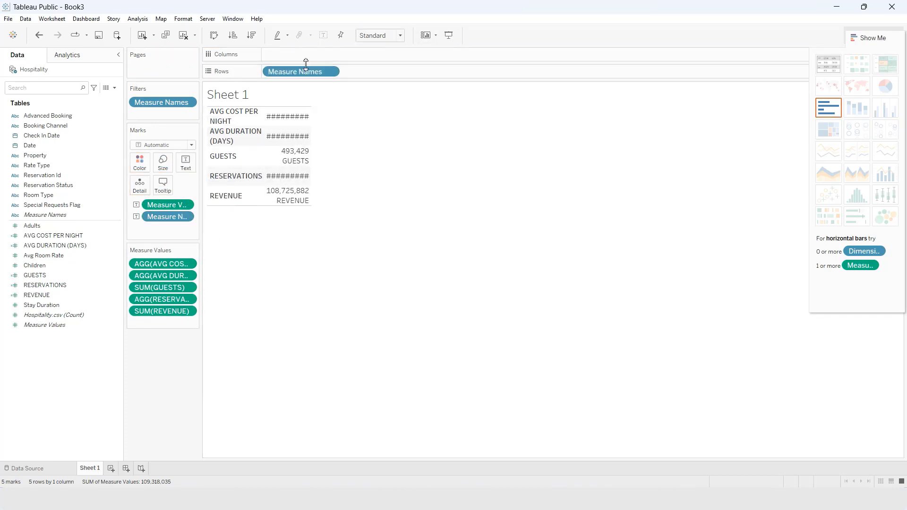
left_click_drag(301, 76, 300, 59)
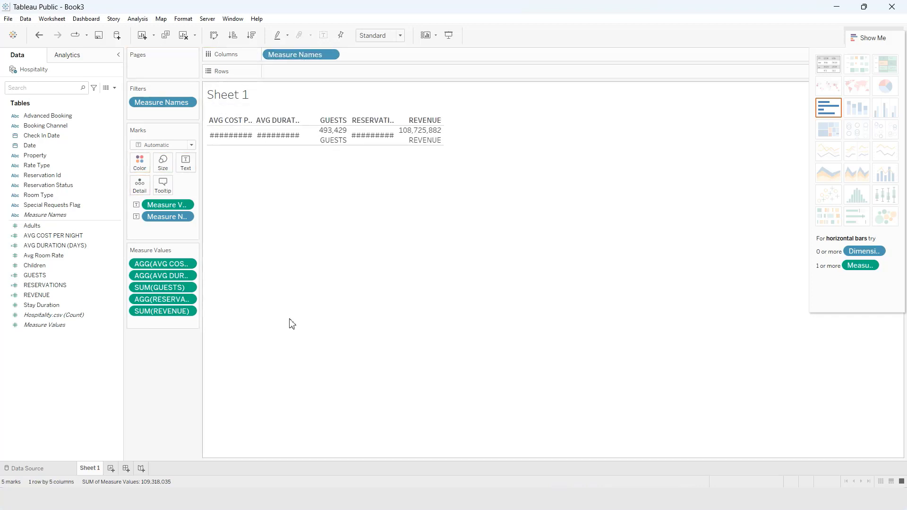
left_click(856, 37)
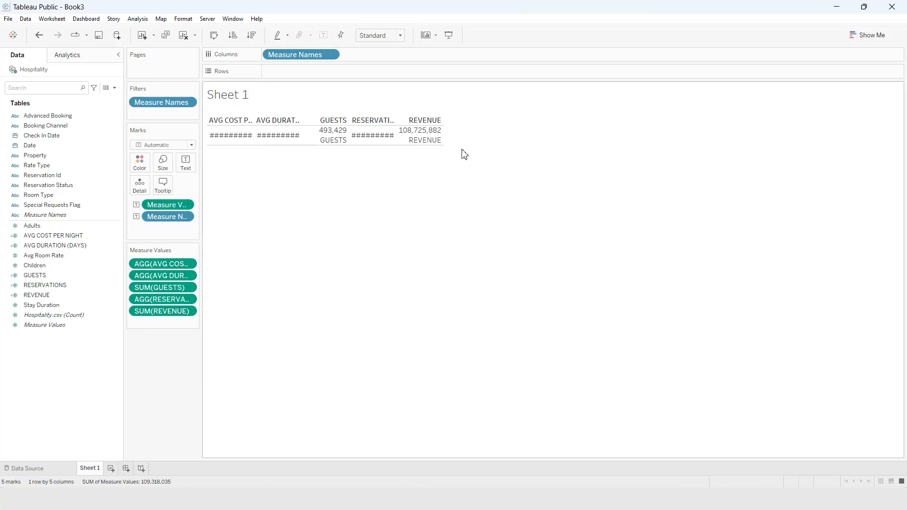
Fit the sheet to Entire View and centre the mark text horizontally
left_click(392, 38)
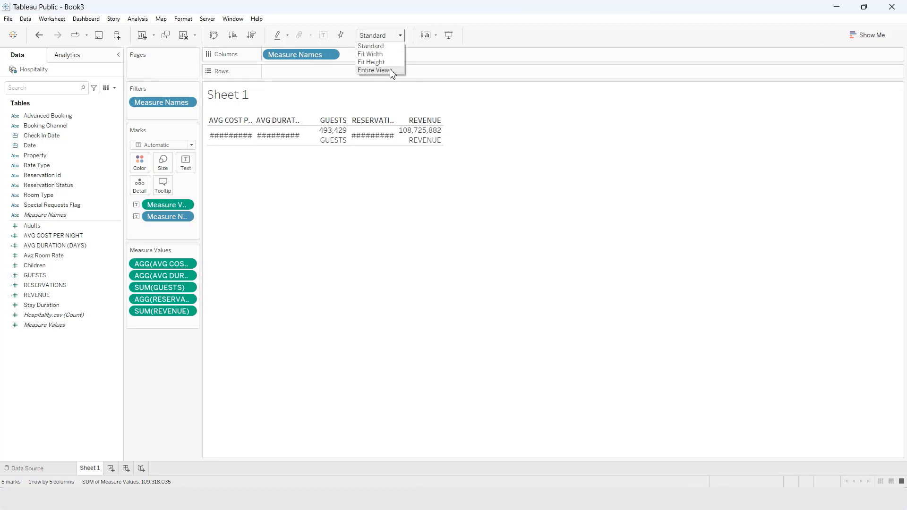
left_click(374, 71)
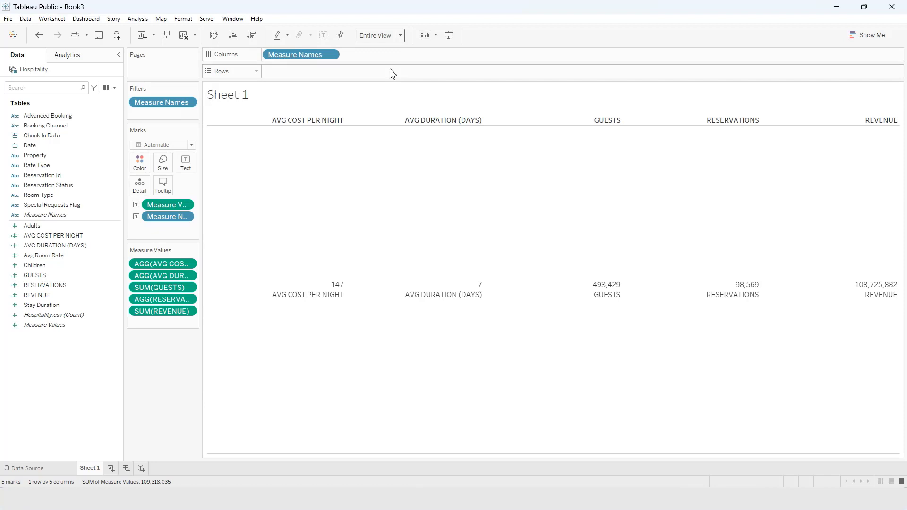
left_click(186, 162)
left_click(237, 198)
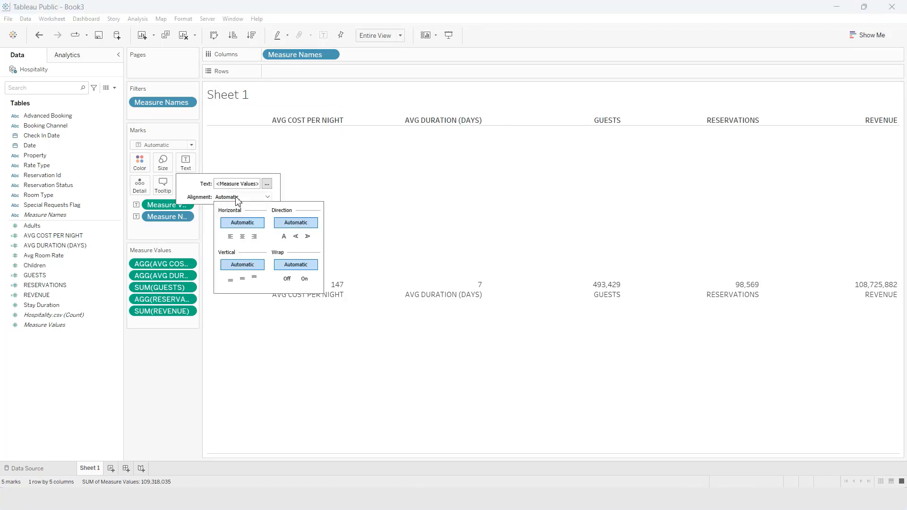
left_click(245, 237)
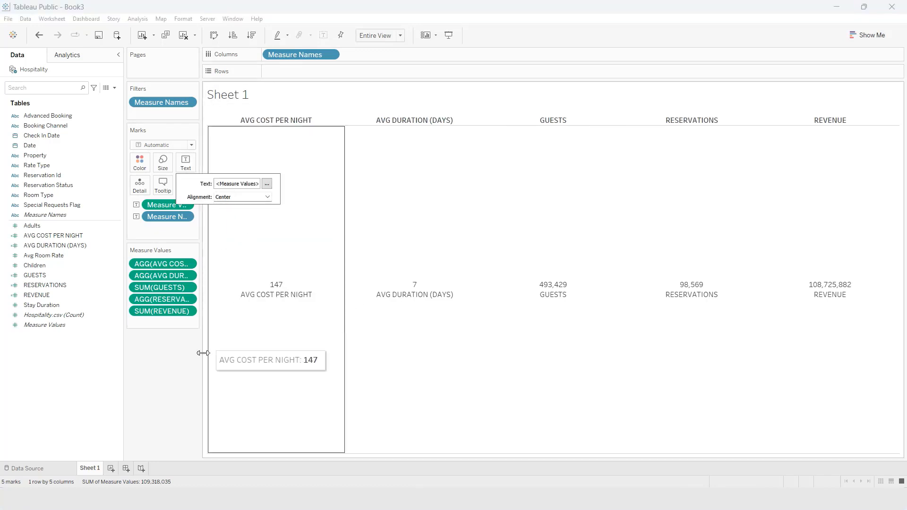
left_click(184, 241)
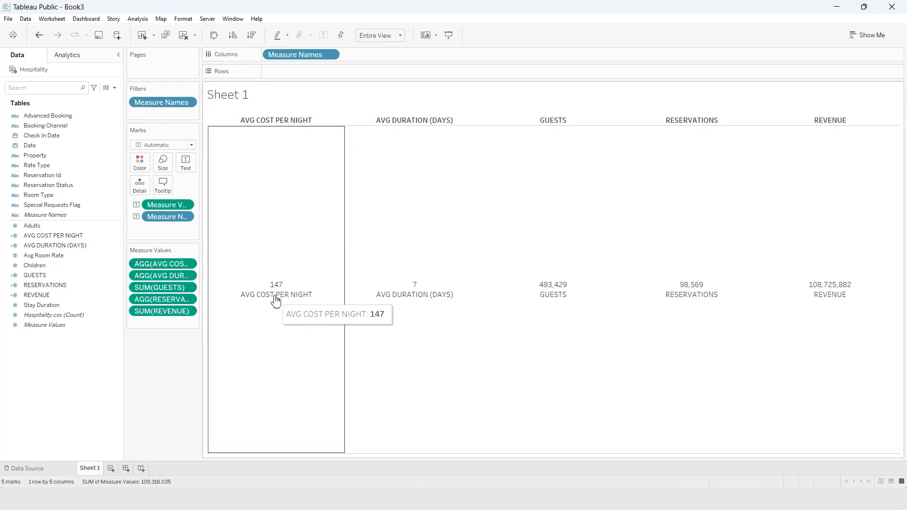
Hide the Measure Names column headers above the KPI values
right_click(263, 112)
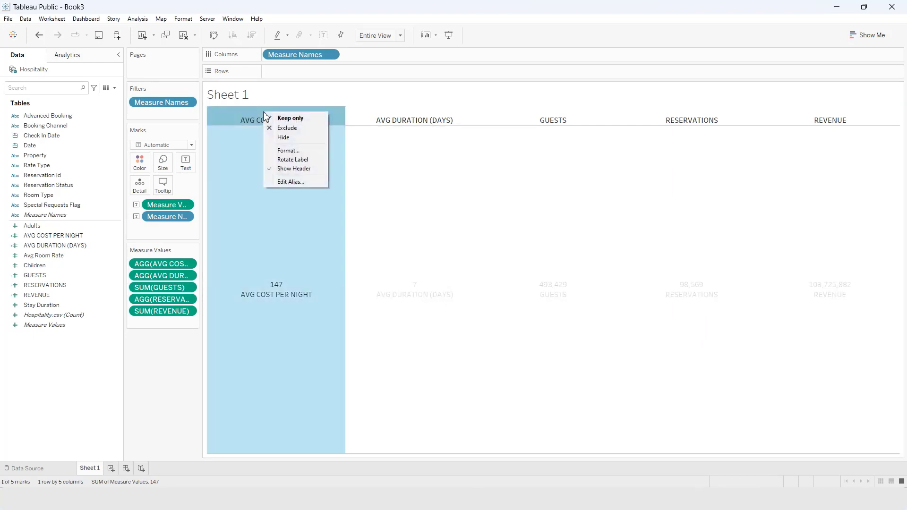
left_click(290, 169)
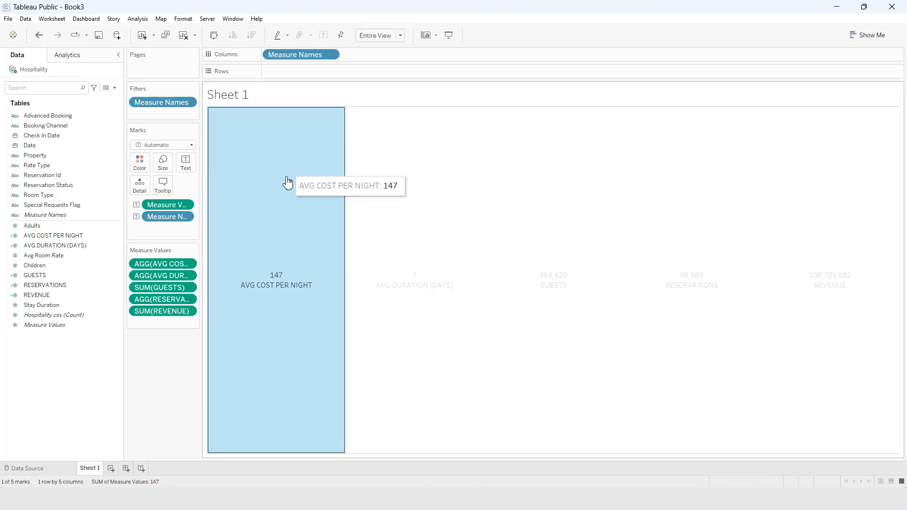
left_click(263, 303)
Edit the text label so that Measure Names sits on the line above Measure Values, with both lines centred
left_click(183, 166)
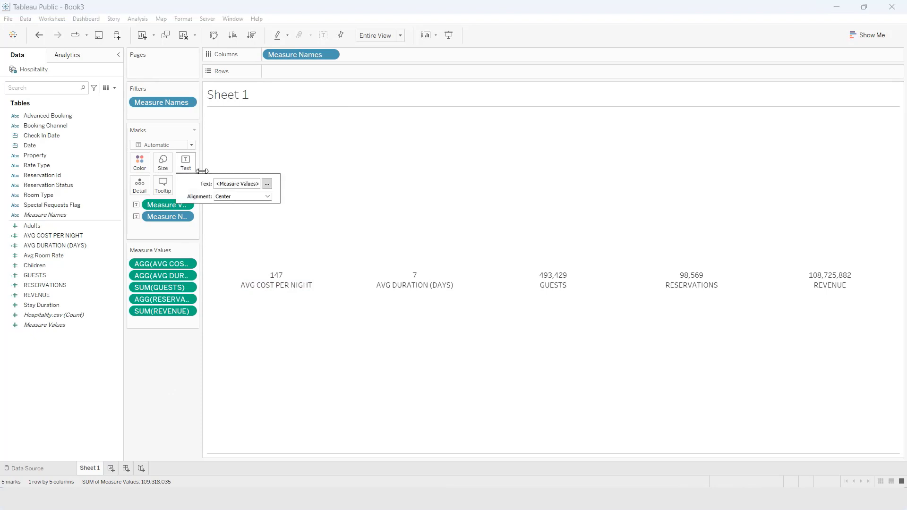
left_click(267, 184)
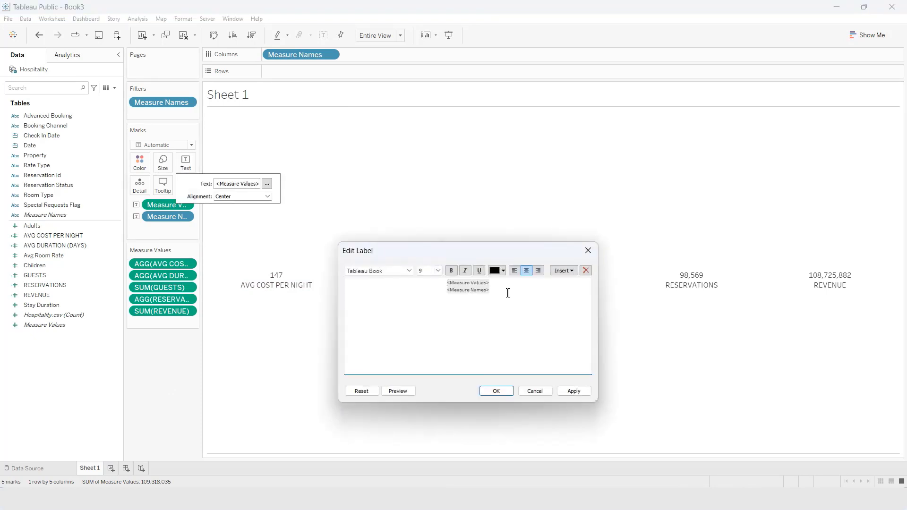
left_click_drag(508, 293, 449, 289)
key("ctrl+c")
key("BackSpace")
key("ctrl+v")
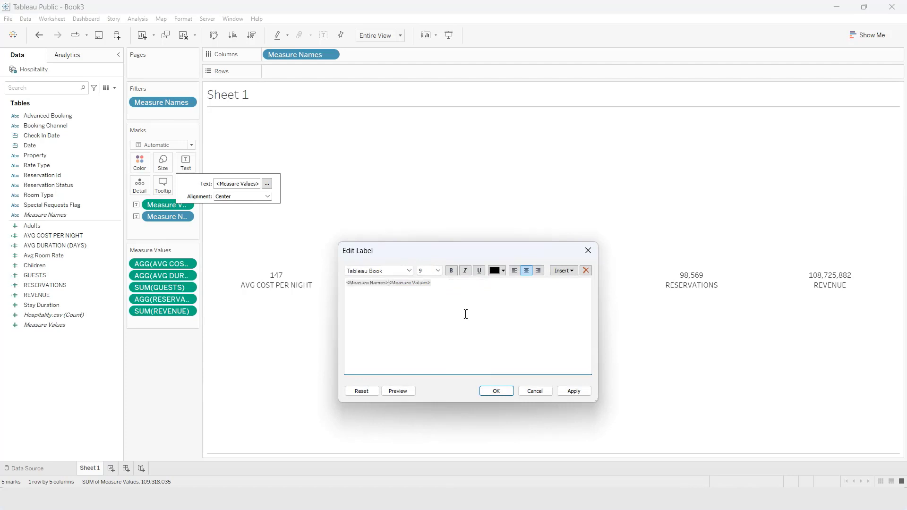
key("Return")
left_click_drag(451, 315, 350, 285)
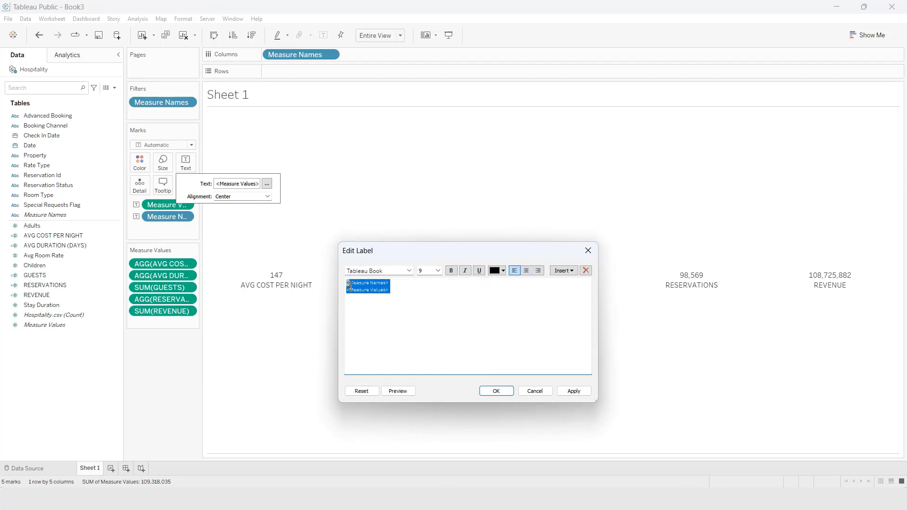
left_click(526, 270)
Set the Measure Values line of the label to font size 22 and slightly enlarge the Measure Names line
double_click(466, 293)
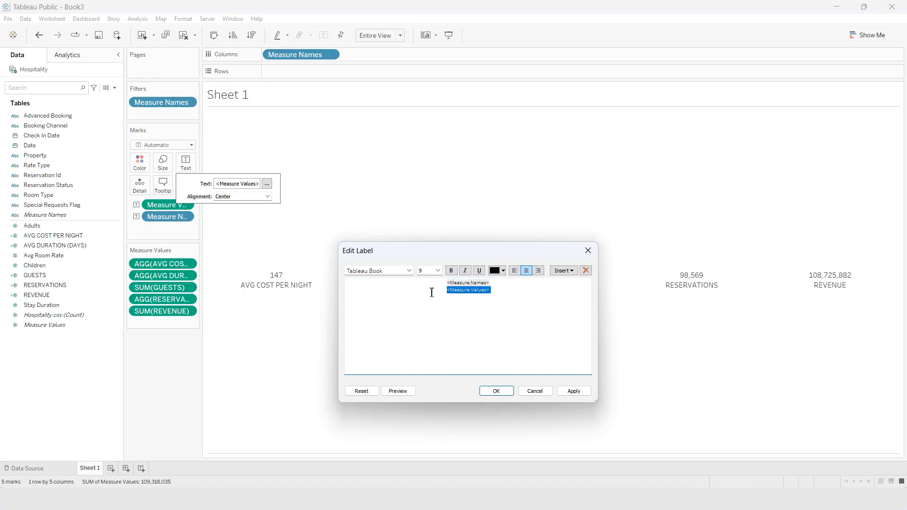
left_click(438, 270)
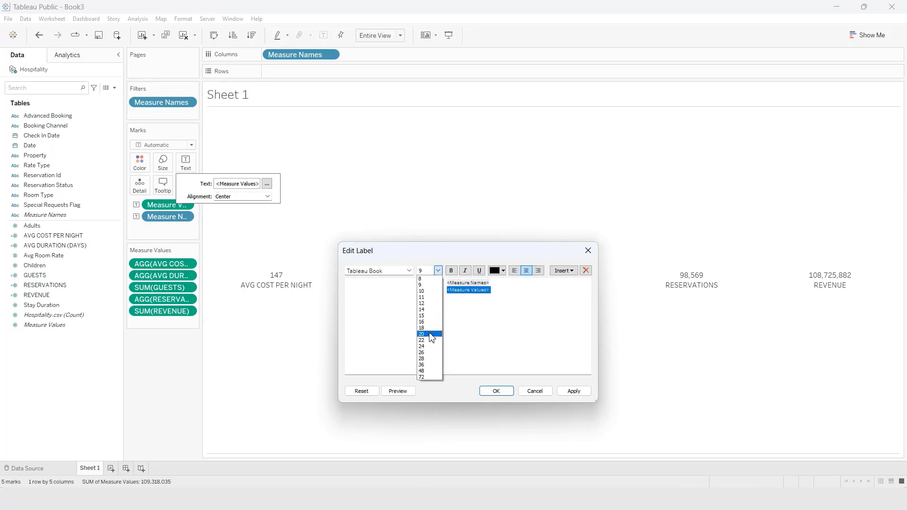
left_click(433, 340)
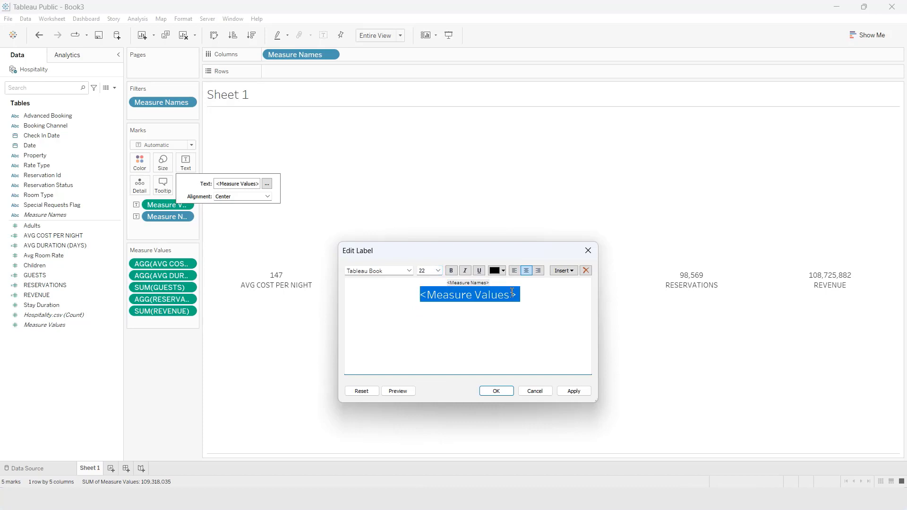
left_click_drag(492, 283, 435, 279)
left_click_drag(518, 293, 415, 292)
left_click_drag(502, 283, 447, 281)
left_click(438, 271)
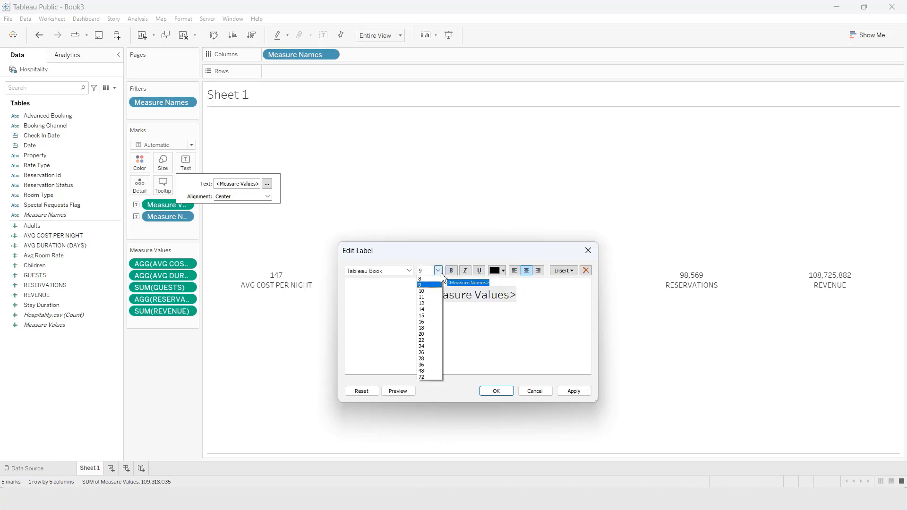
left_click(433, 297)
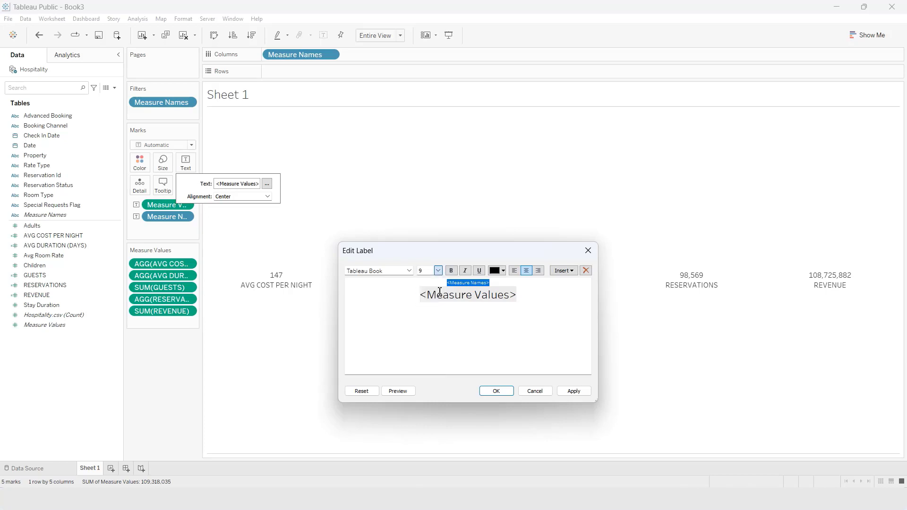
Colour both the Measure Names and Measure Values lines grey and apply the label changes
left_click(526, 299)
left_click_drag(526, 300, 413, 298)
left_click(503, 271)
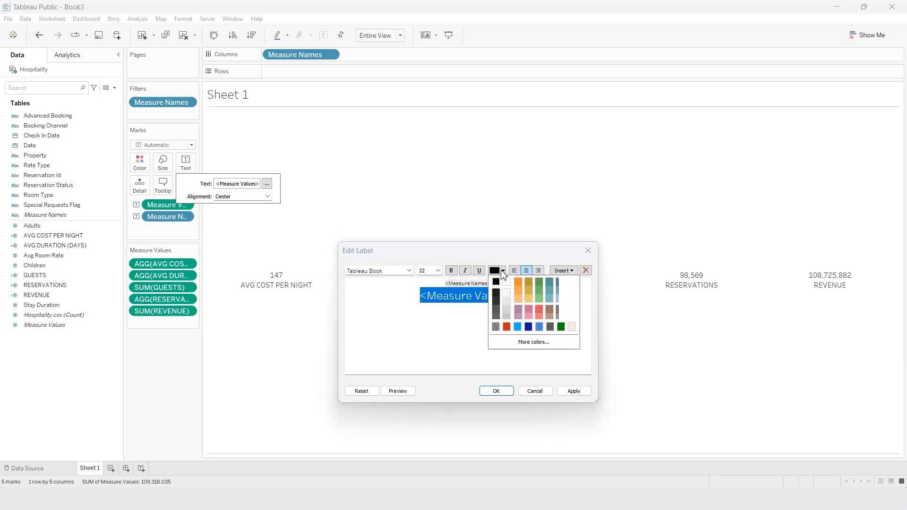
left_click(497, 328)
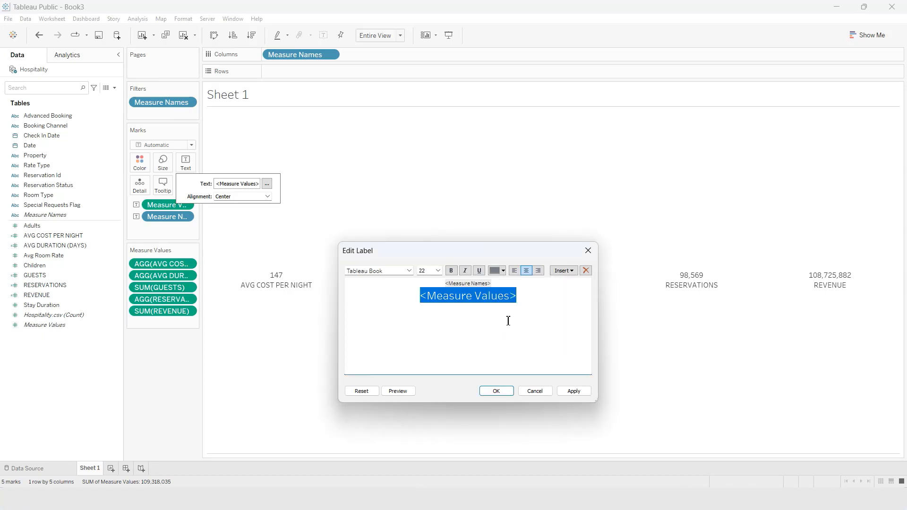
left_click_drag(508, 321, 427, 282)
left_click(503, 271)
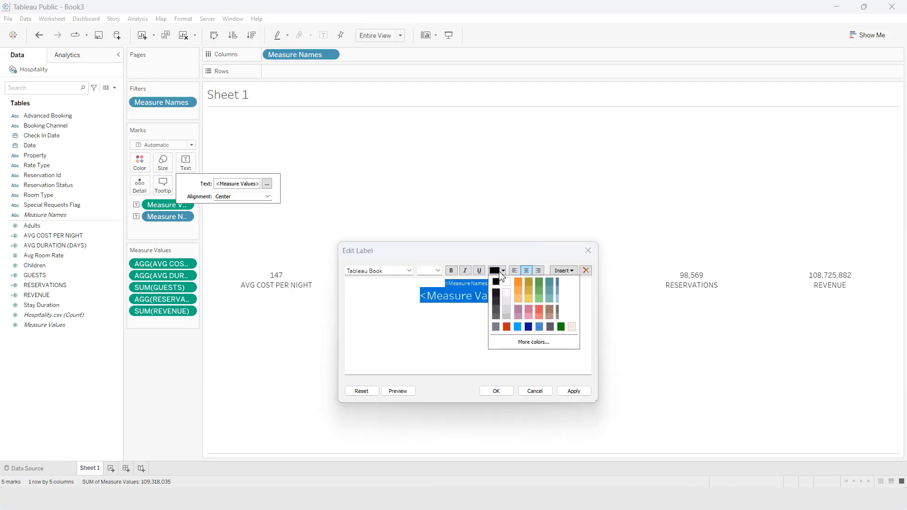
left_click(502, 316)
left_click(504, 326)
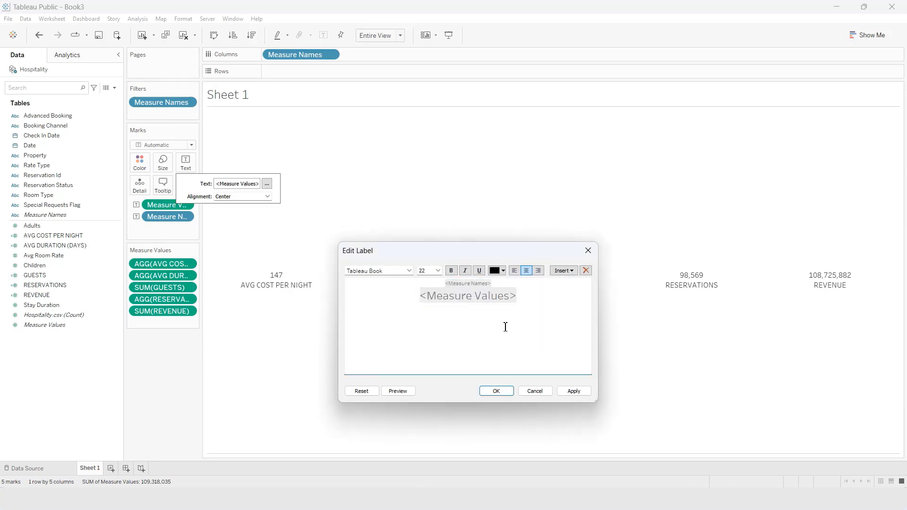
left_click(574, 391)
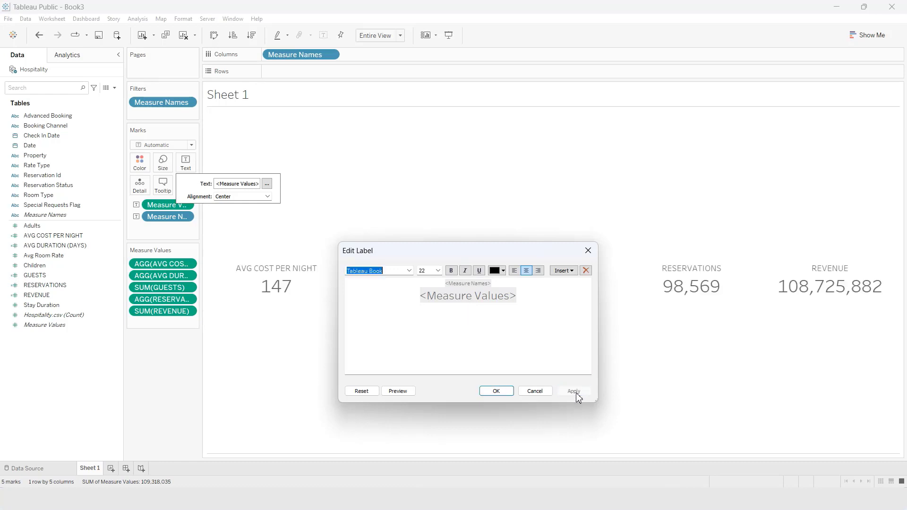
left_click(508, 392)
left_click(175, 397)
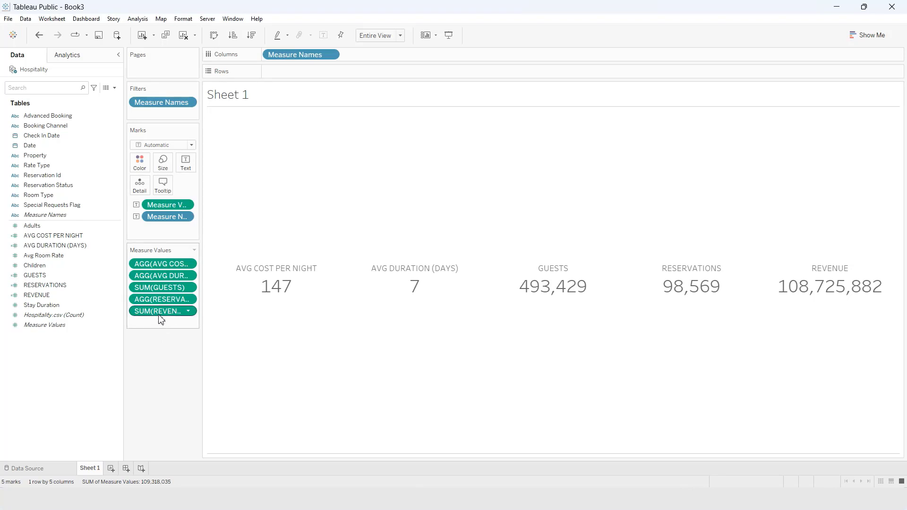
Reorder the measure values so that REVENUE comes first and RESERVATIONS second
left_click_drag(160, 311, 157, 260)
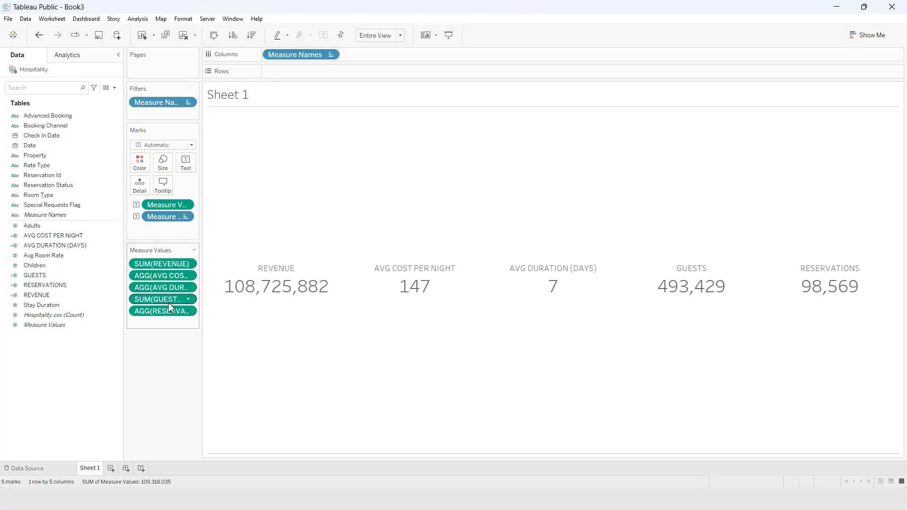
left_click_drag(176, 313, 170, 268)
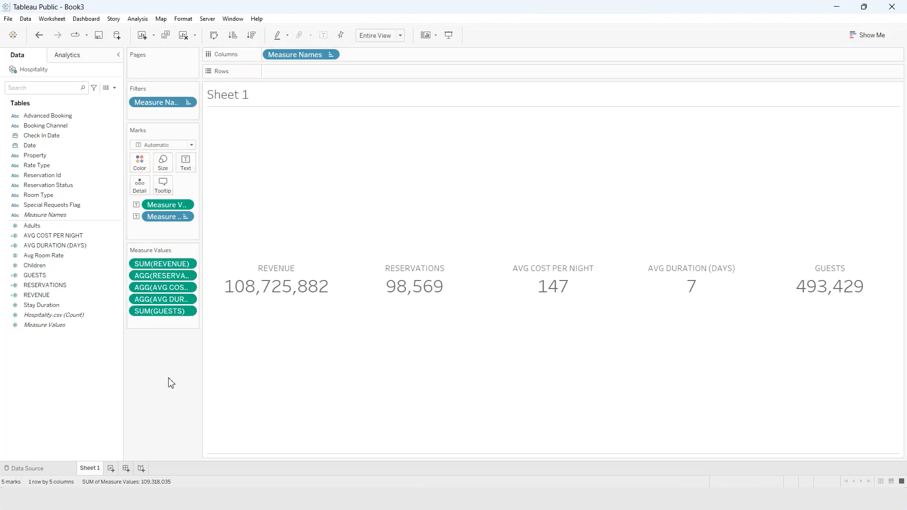
Move GUESTS to third place in the measure values and format REVENUE as custom currency in millions with one decimal place
left_click_drag(175, 310, 172, 280)
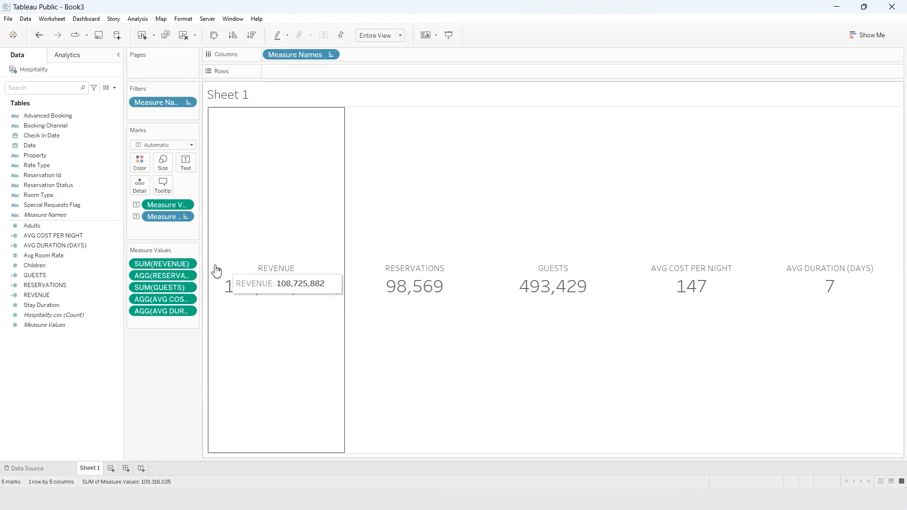
right_click(179, 265)
left_click(195, 296)
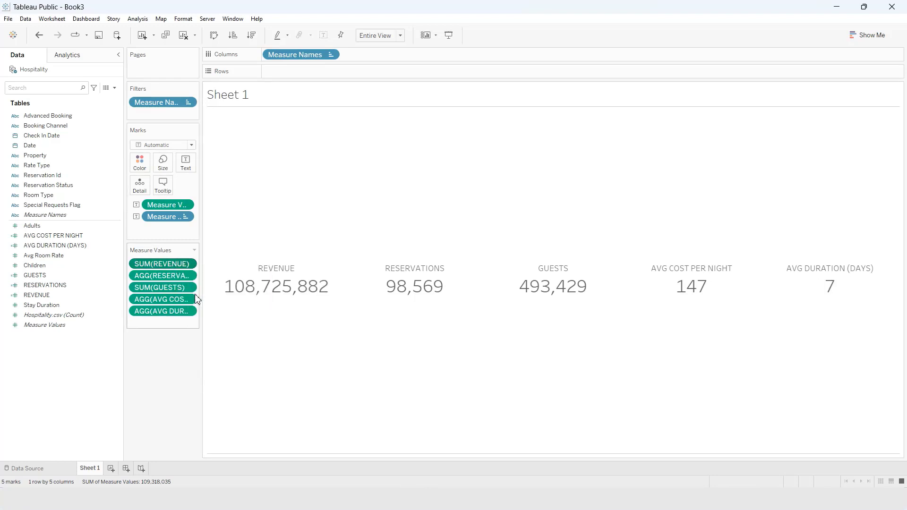
left_click(81, 118)
left_click(90, 160)
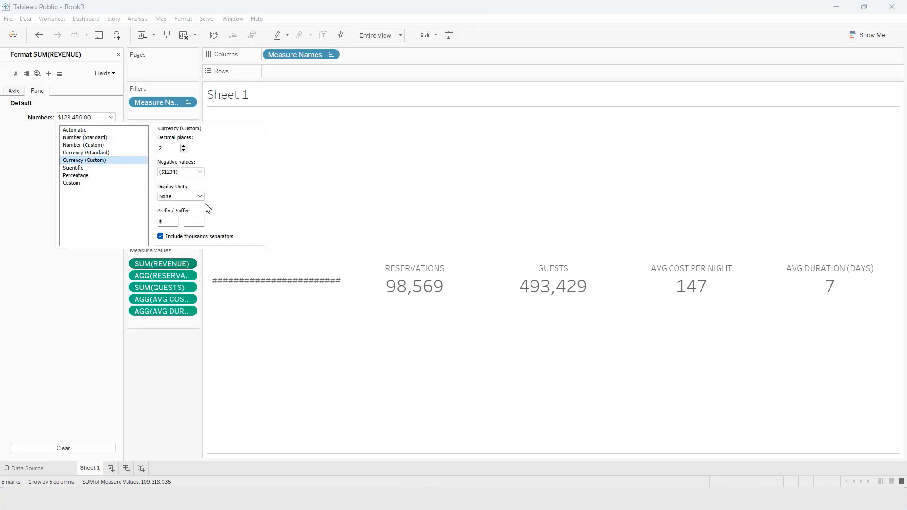
left_click(198, 196)
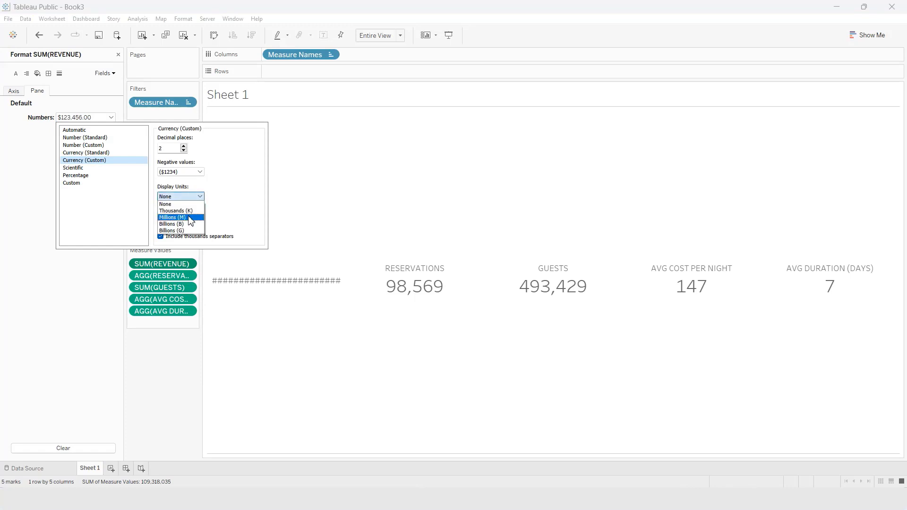
left_click(190, 218)
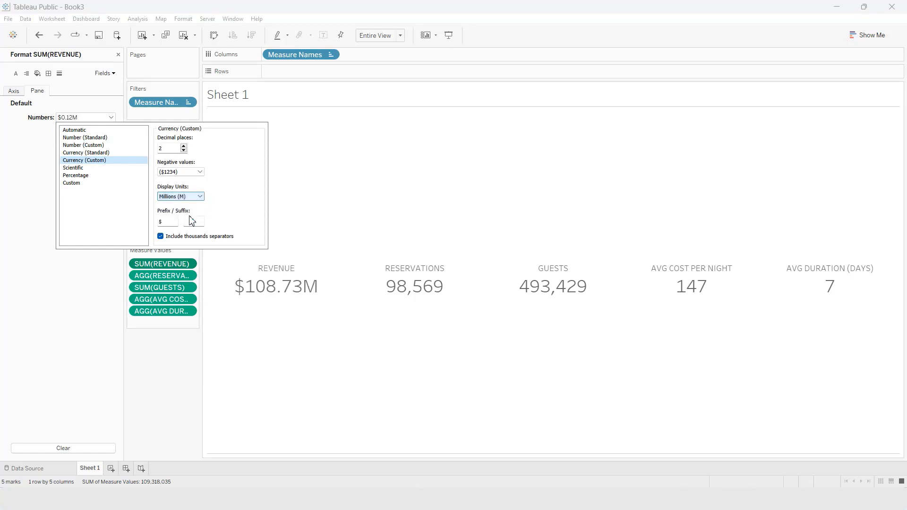
left_click(183, 150)
left_click(181, 355)
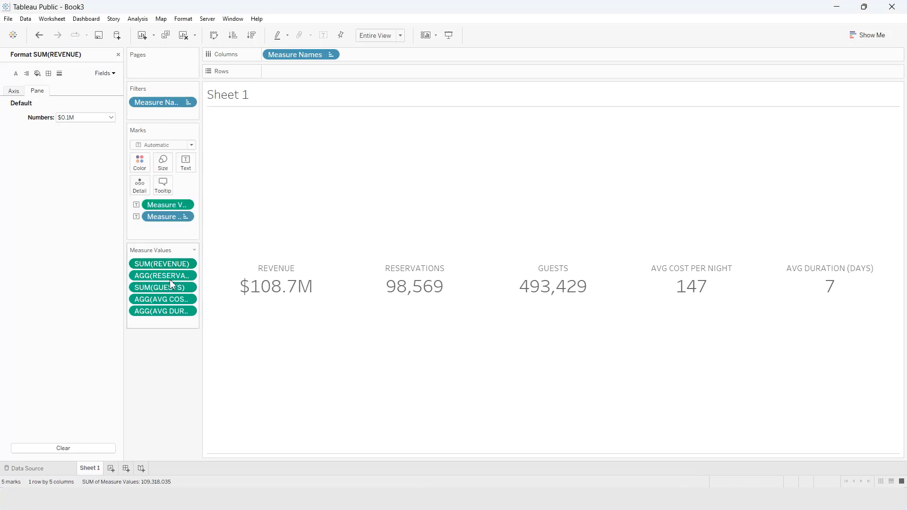
Format the RESERVATIONS measure as a custom number in thousands (K) with one decimal place
right_click(169, 277)
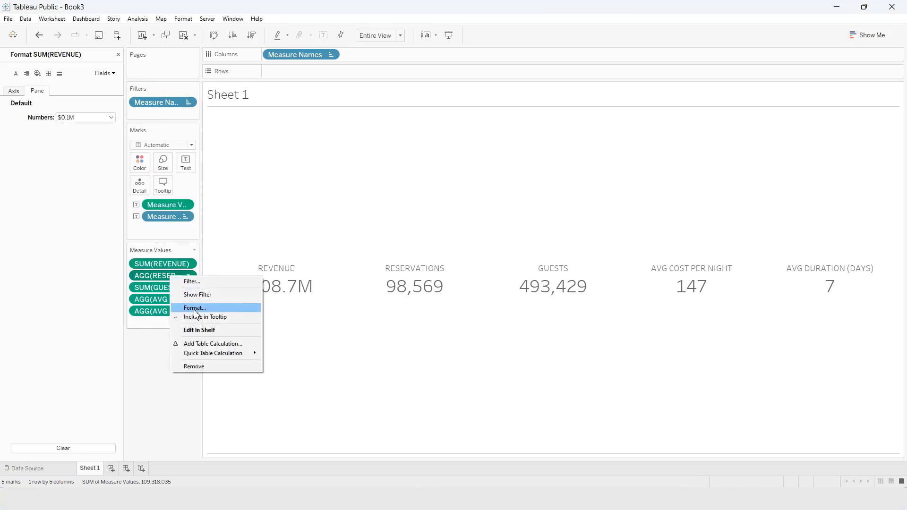
left_click(194, 308)
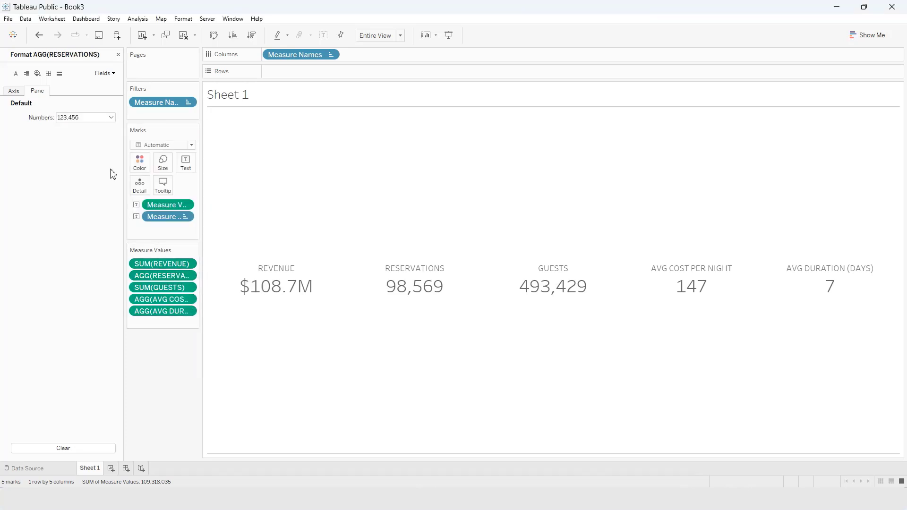
left_click(97, 117)
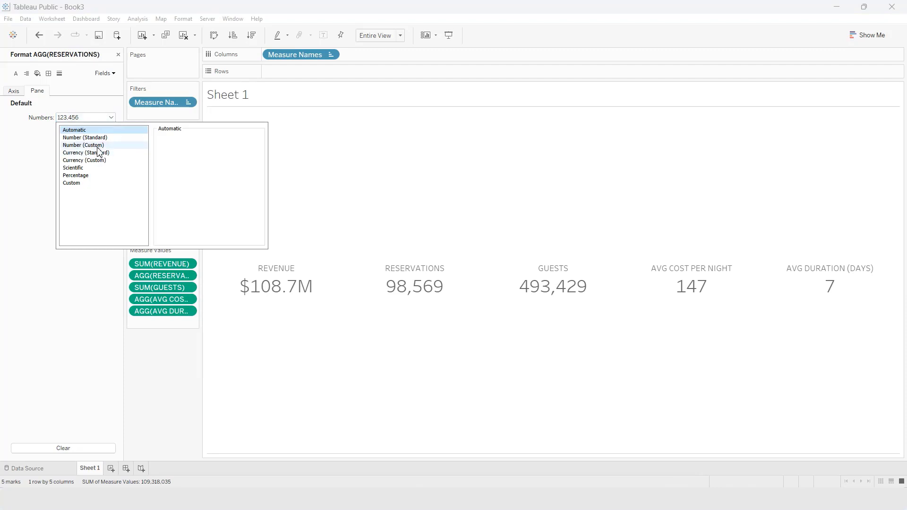
left_click(98, 145)
left_click(172, 196)
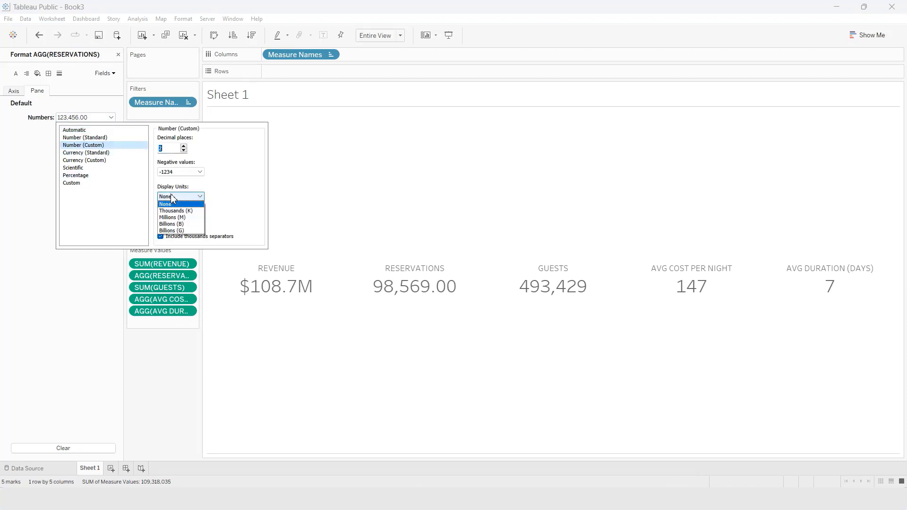
left_click(177, 205)
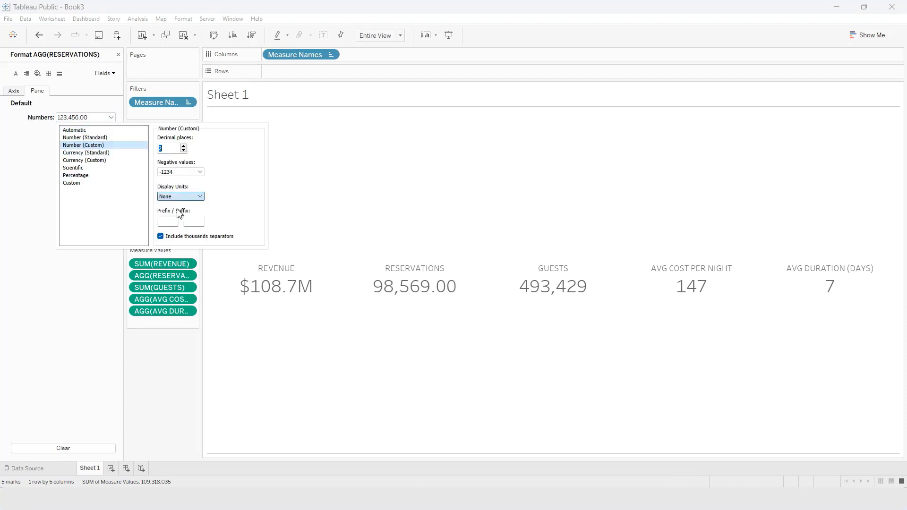
left_click(184, 150)
left_click(173, 350)
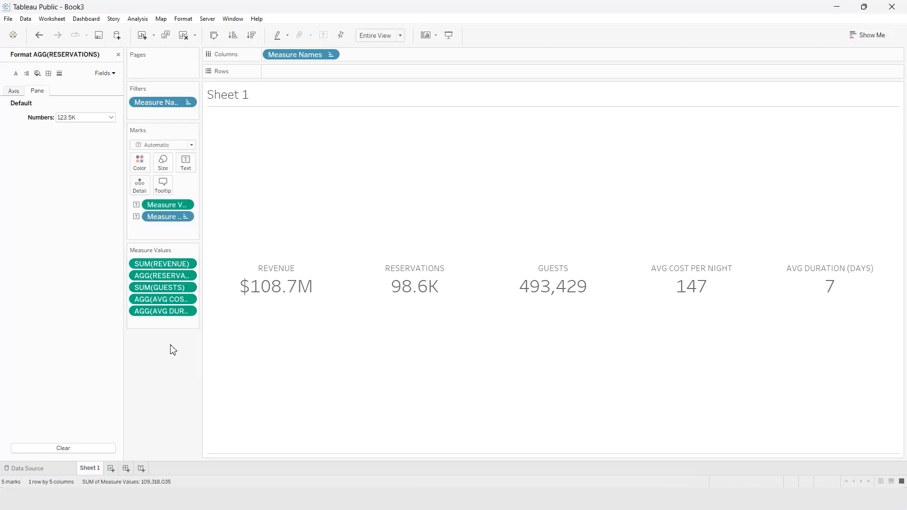
Format the GUESTS measure as a custom number displayed in thousands (K) with one decimal place
right_click(176, 287)
left_click(208, 321)
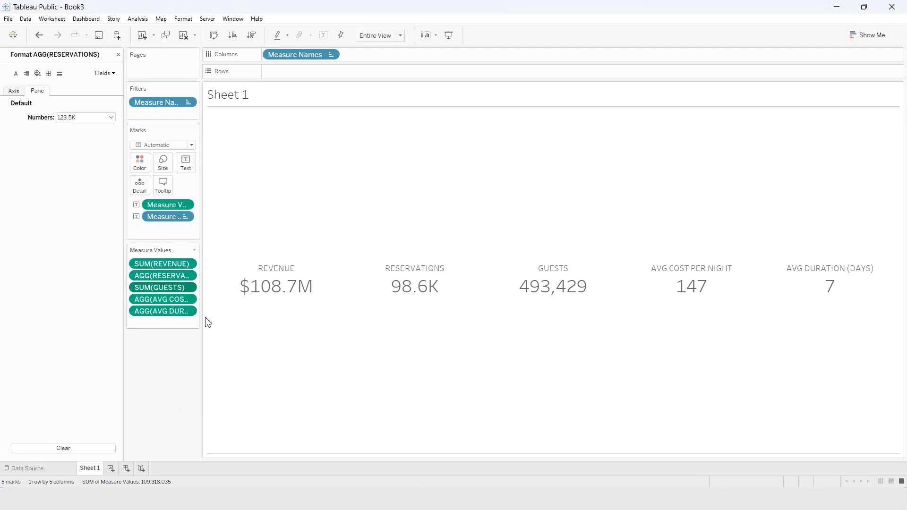
left_click(104, 118)
left_click(104, 146)
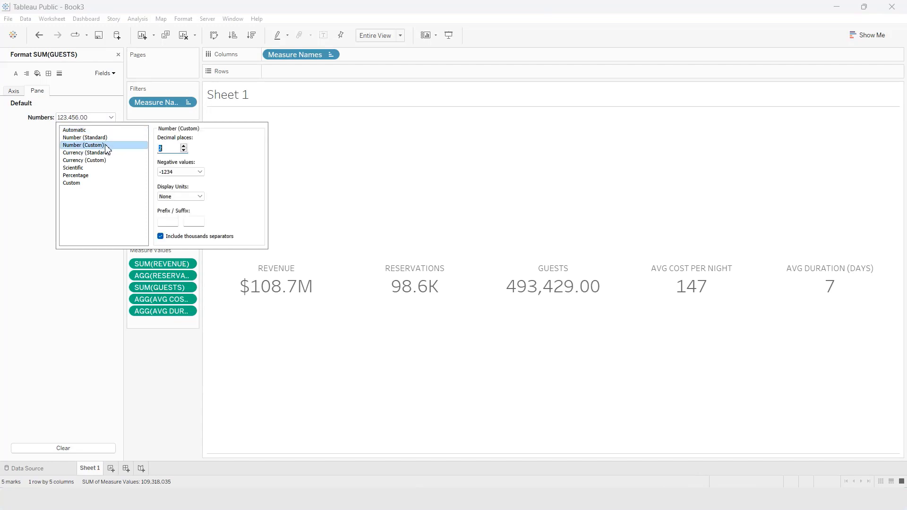
left_click(186, 196)
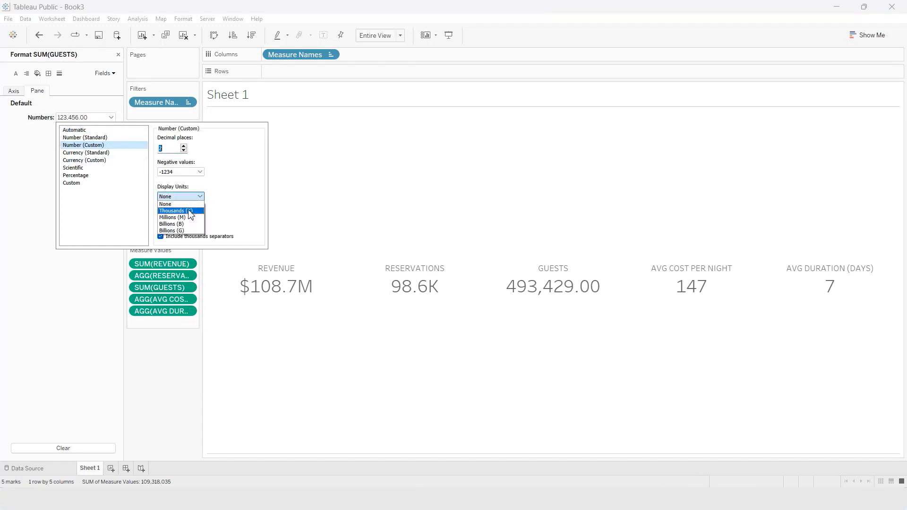
left_click(190, 211)
left_click(184, 150)
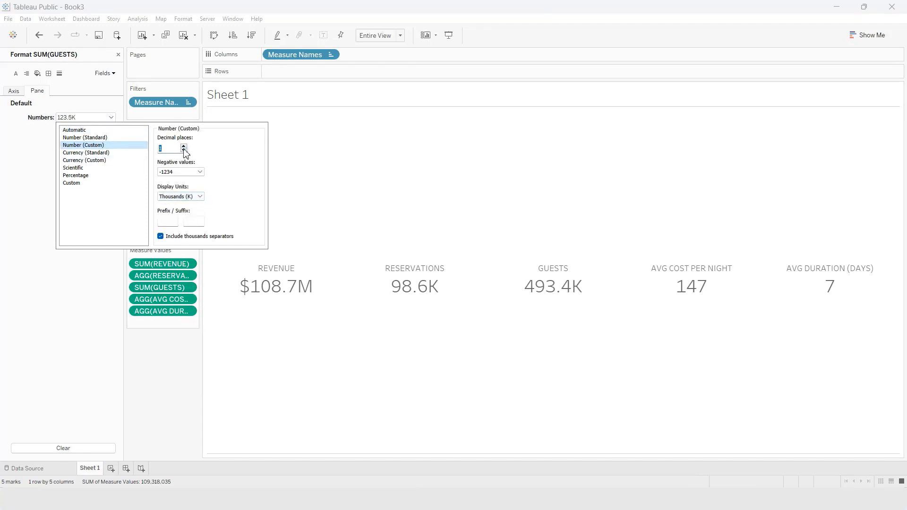
left_click(179, 360)
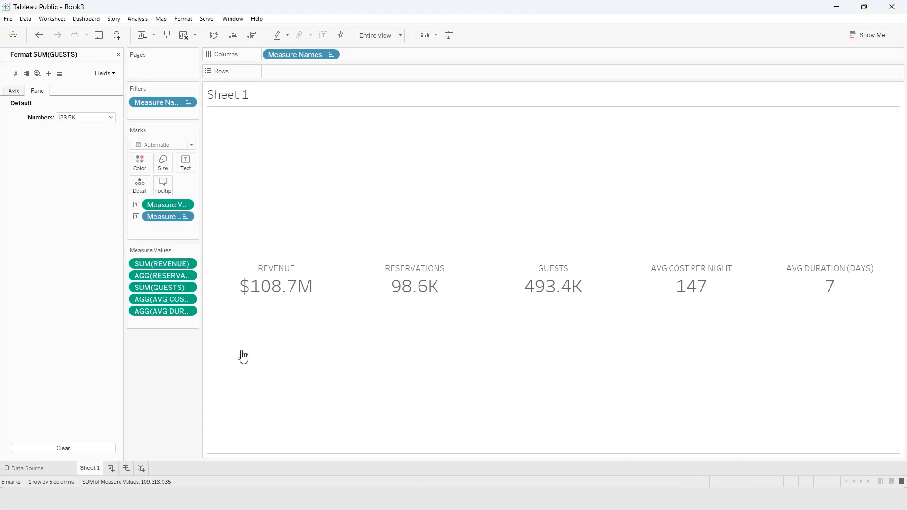
Format the AVG COST PER NIGHT measure as custom currency with a $ prefix, two decimal places and no display units
mouse_move(697, 295)
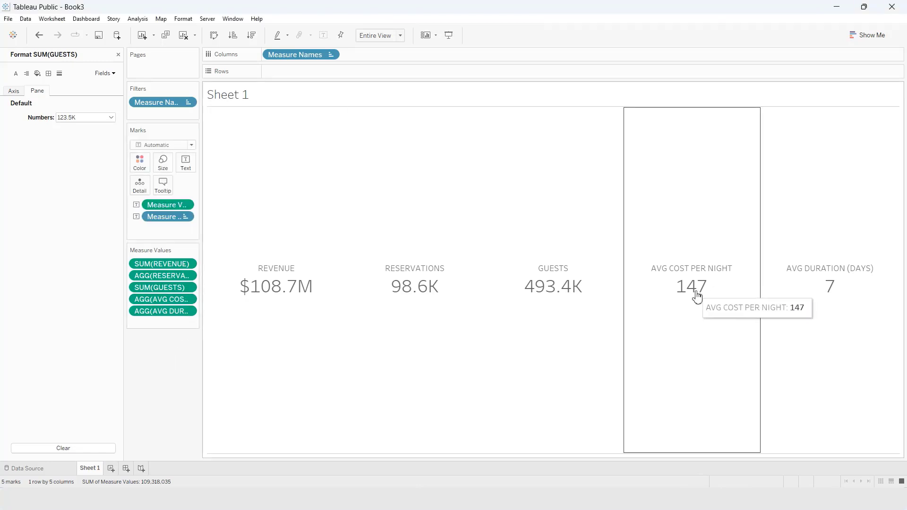
left_click(187, 299)
left_click(230, 334)
left_click(80, 117)
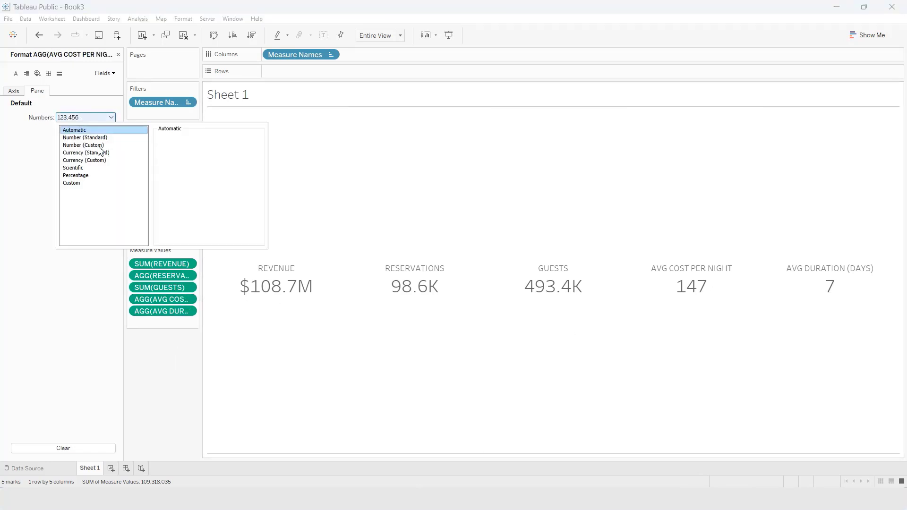
left_click(108, 153)
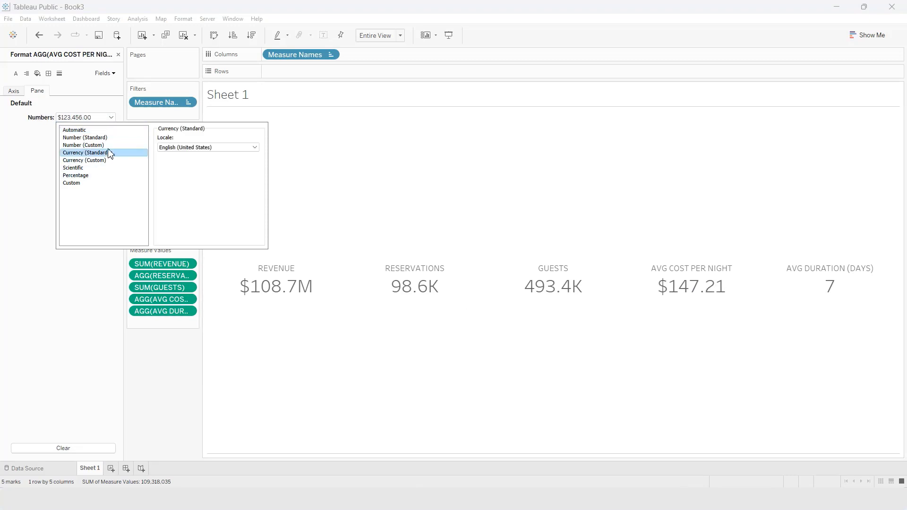
left_click(92, 145)
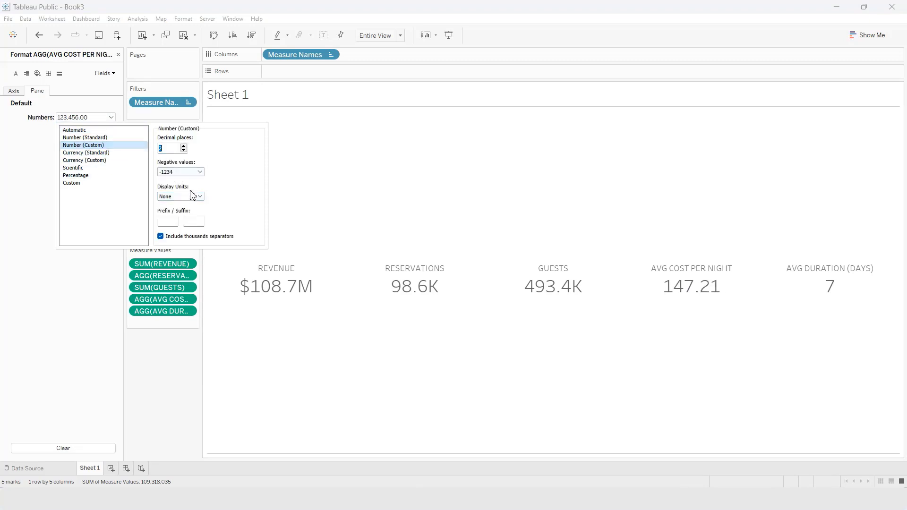
left_click(193, 195)
left_click(255, 194)
left_click(114, 161)
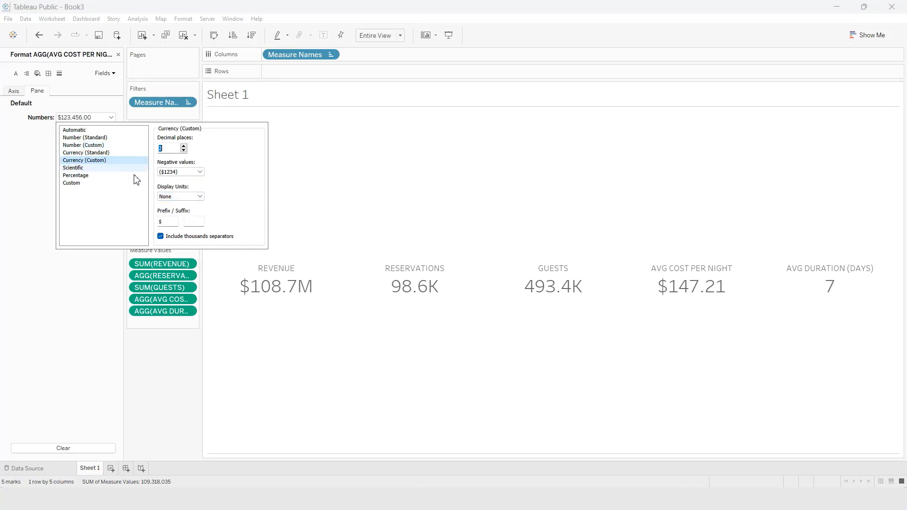
left_click(137, 392)
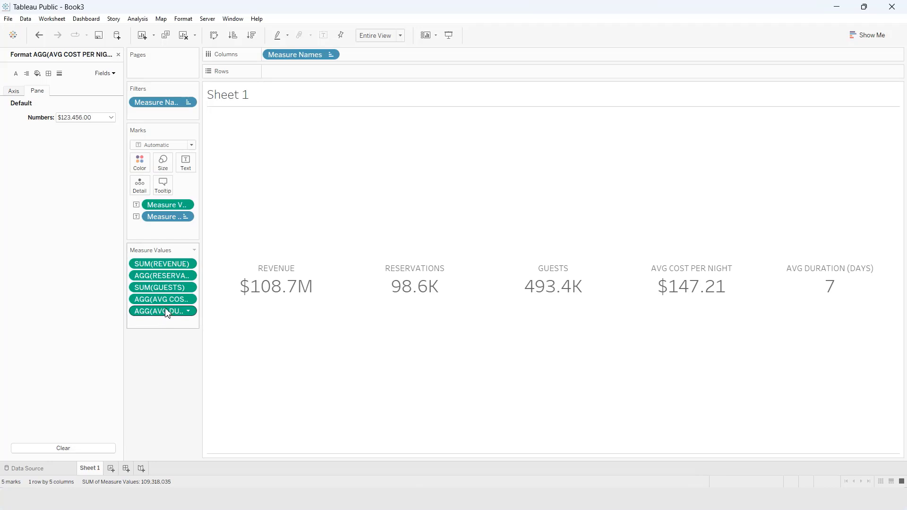
Format the AVG DURATION (DAYS) measure as a custom number with one decimal place
right_click(167, 313)
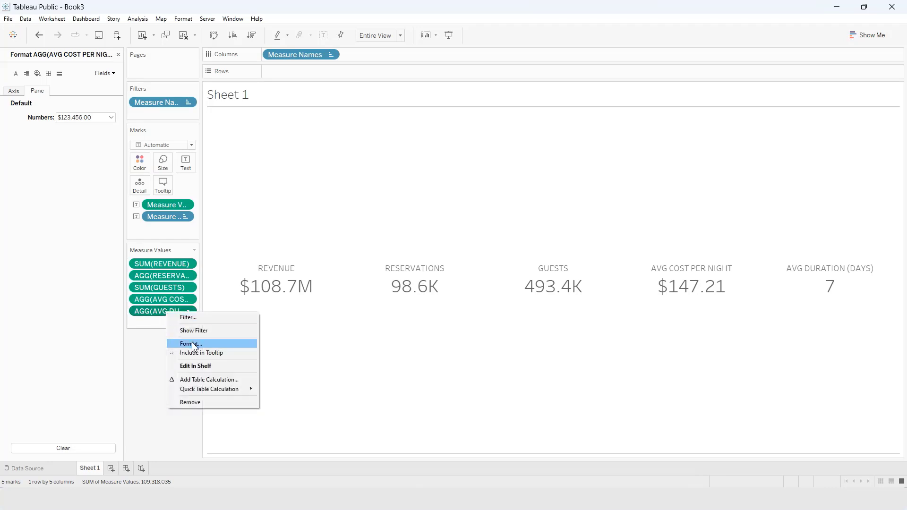
left_click(192, 344)
left_click(97, 119)
left_click(97, 146)
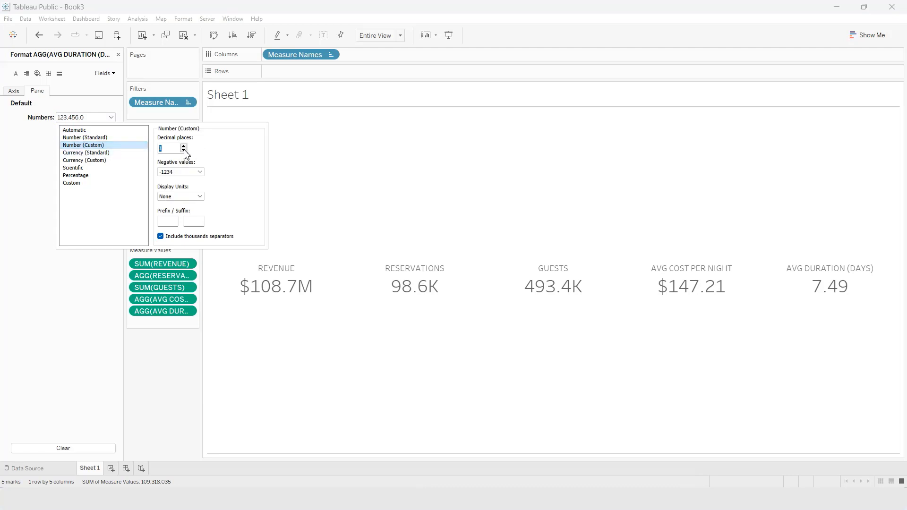
left_click(171, 392)
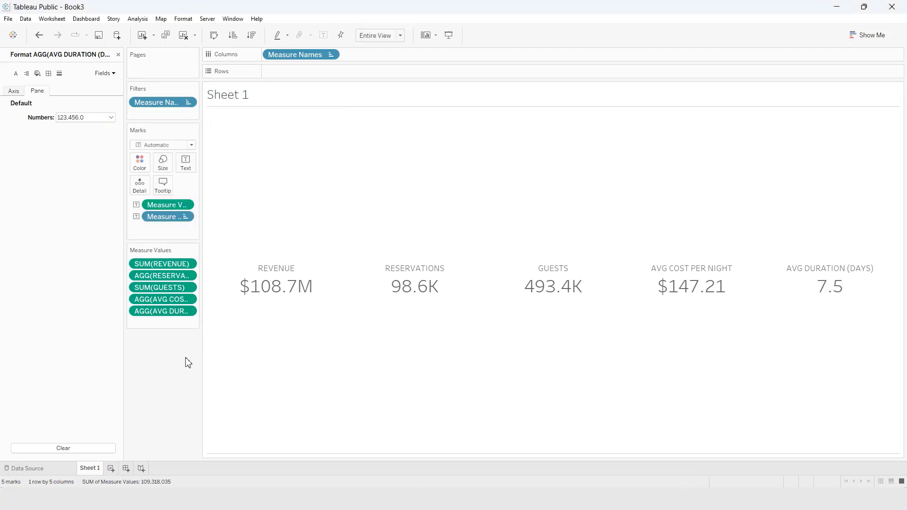
Delete the sheet name placeholder from the worksheet title so the title is blank, and apply the change
double_click(278, 102)
left_click_drag(415, 318, 348, 314)
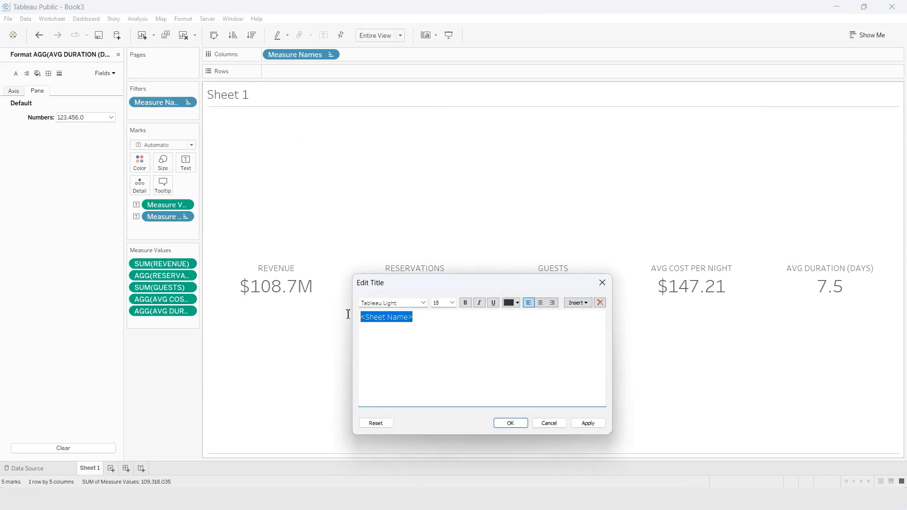
key("BackSpace")
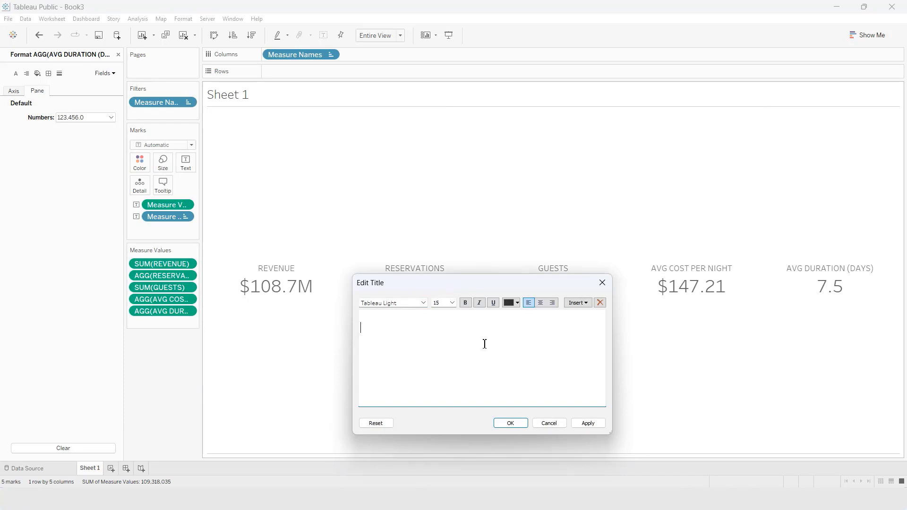
left_click(590, 424)
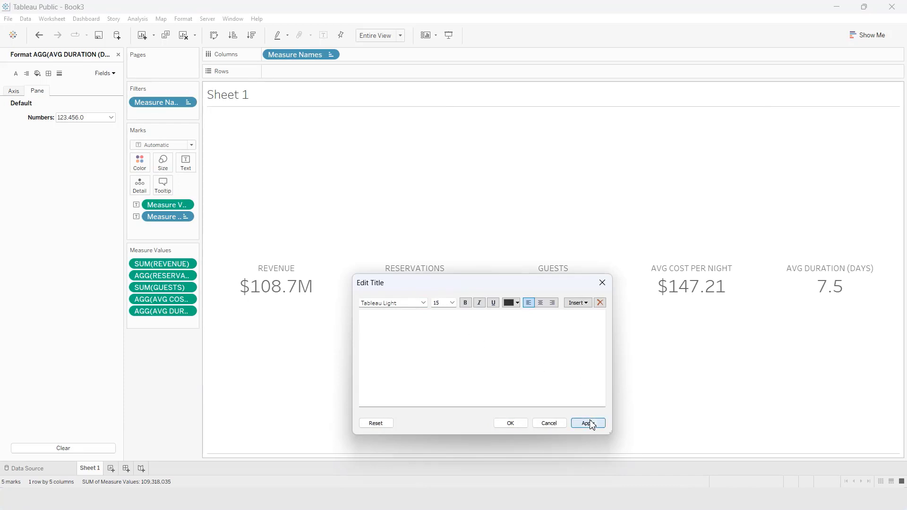
left_click(518, 423)
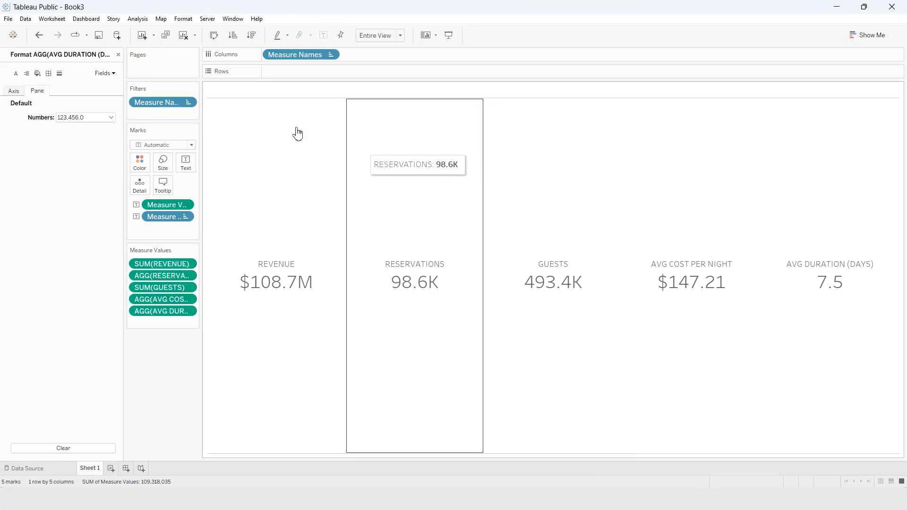
Remove the lines above and below the KPI row by setting the row divider's pane border to None
right_click(415, 164)
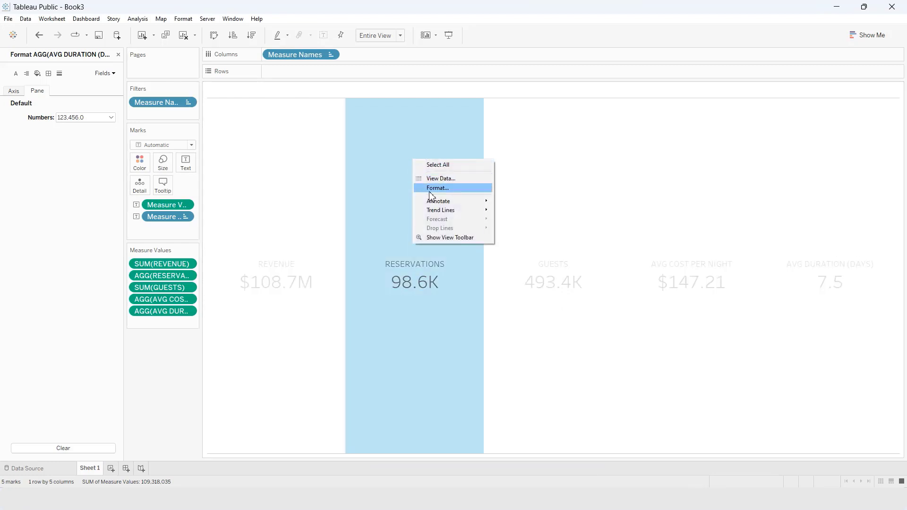
left_click(427, 186)
left_click(43, 91)
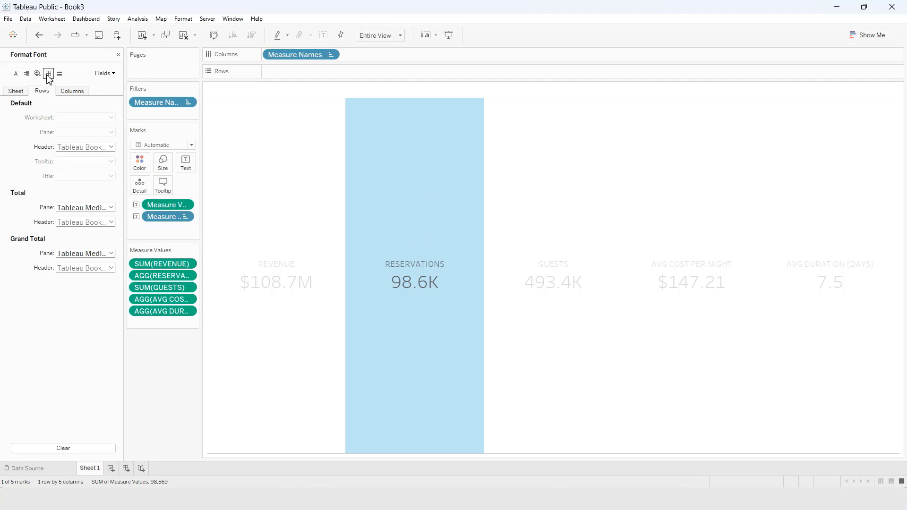
left_click(49, 73)
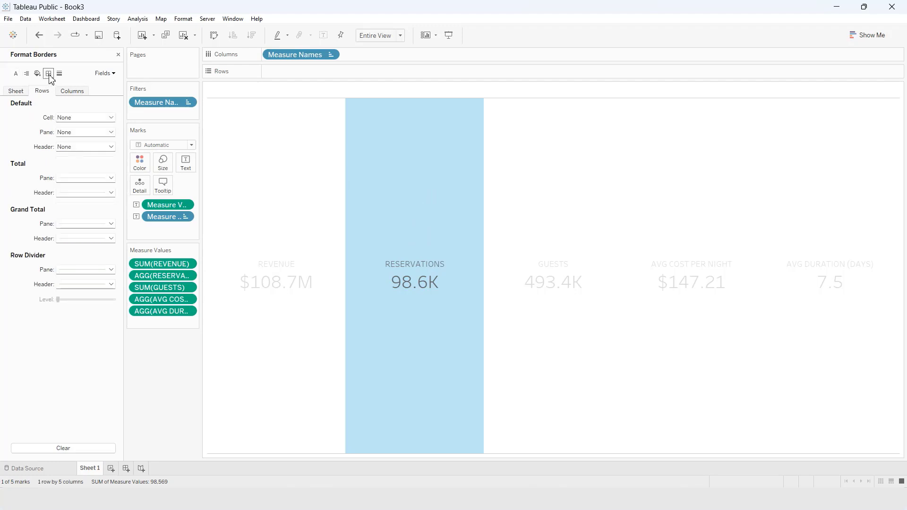
left_click(92, 271)
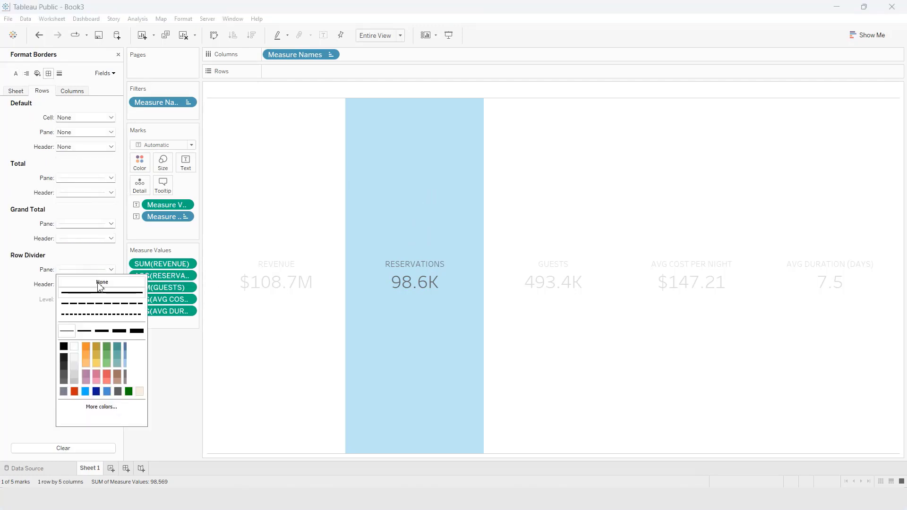
left_click(100, 284)
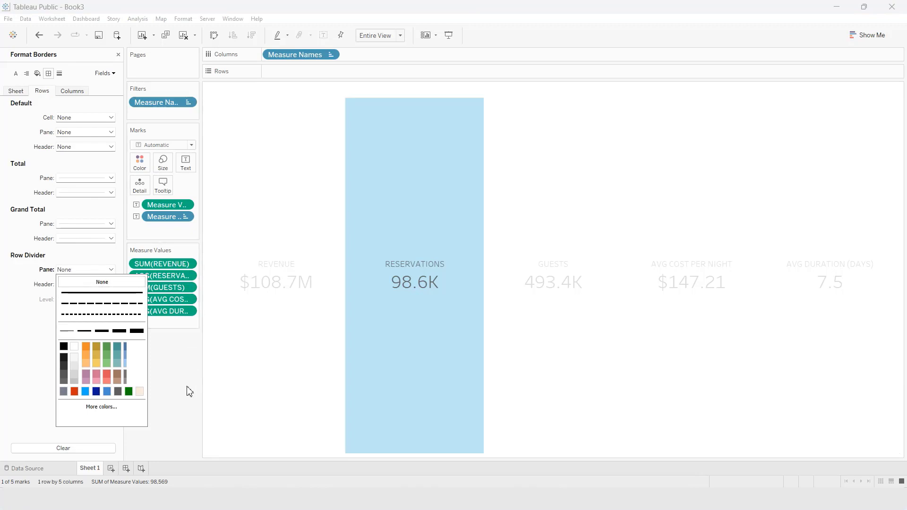
Rename the Sheet 1 worksheet as KPI
left_click(189, 391)
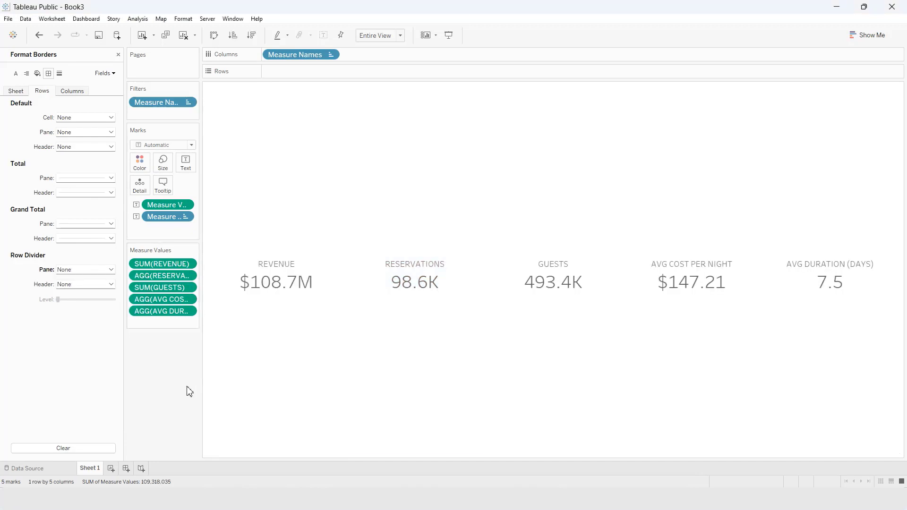
double_click(89, 468)
type("KPI")
key("Return")
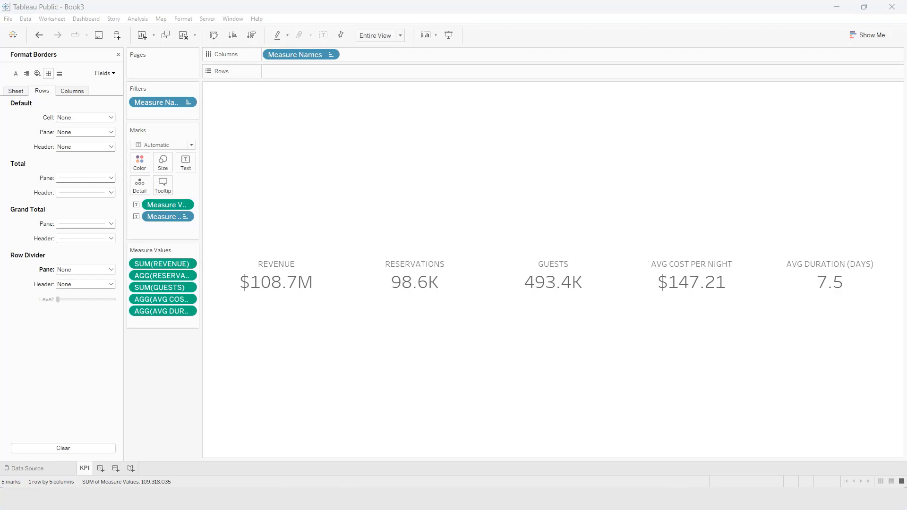
Add a new worksheet and name it Revenue
left_click(100, 468)
double_click(104, 468)
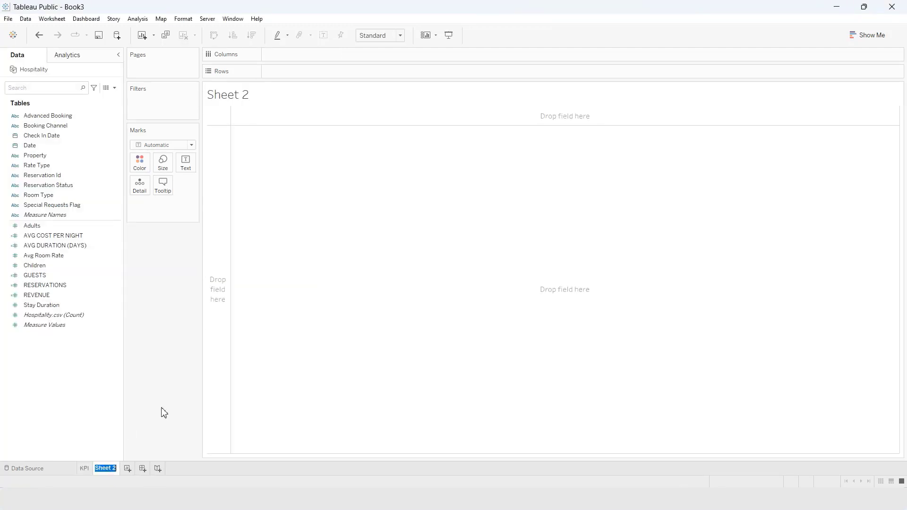
type("Revenue")
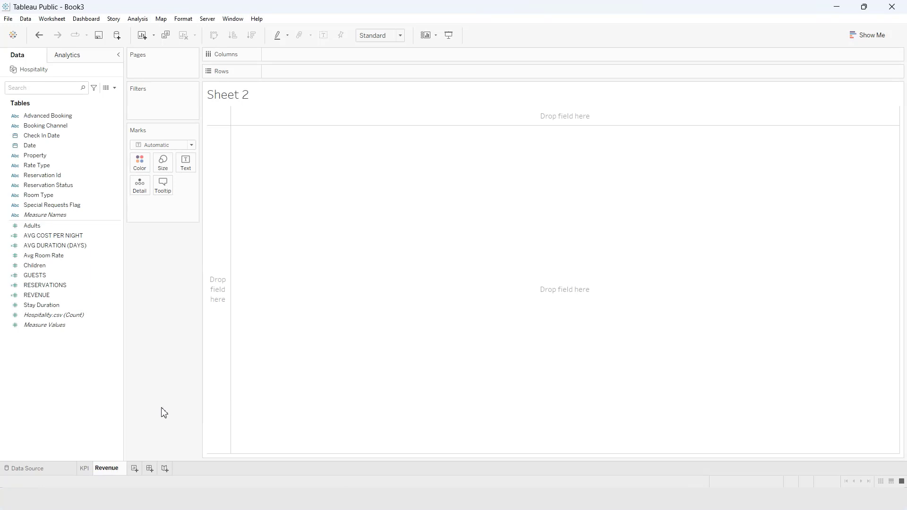
key("Return")
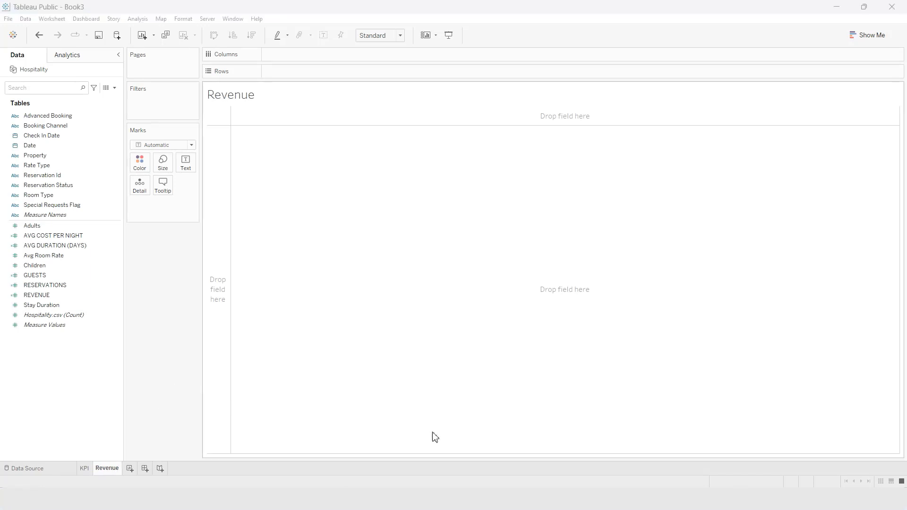
Switch to the browser and examine the Revenue area chart and its monthly tooltips in the reference hospitality dashboard
left_click(561, 484)
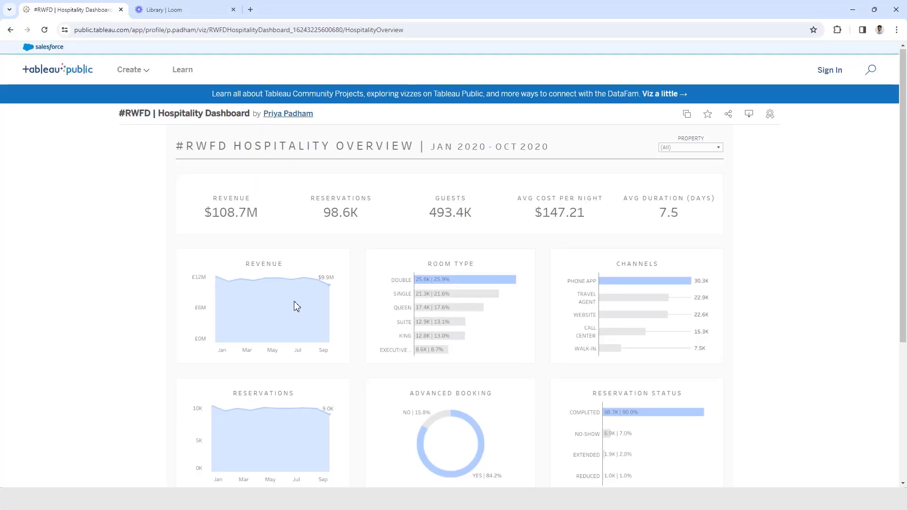
scroll(304, 264, "down", 1)
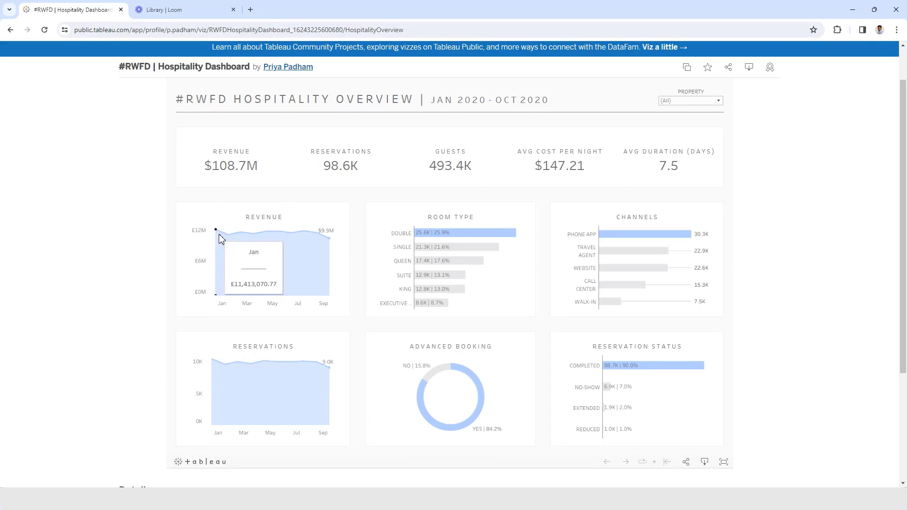
mouse_move(242, 259)
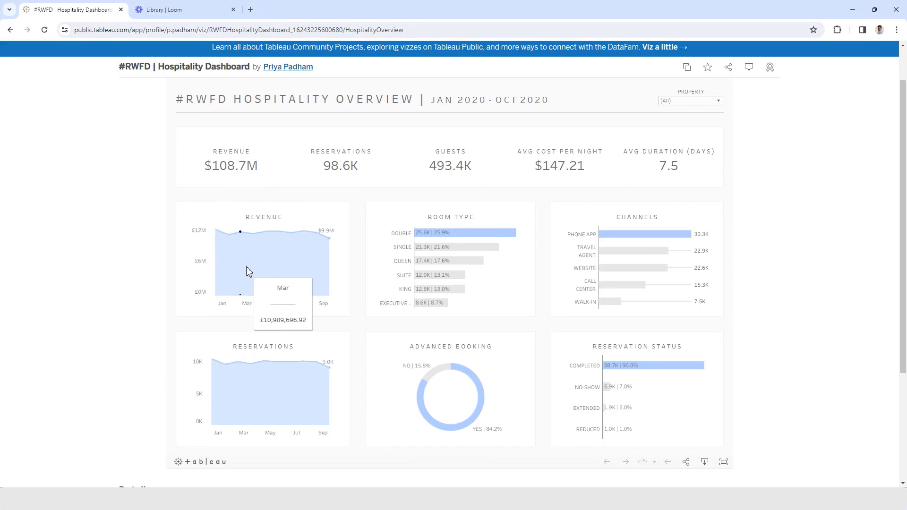
left_click(859, 6)
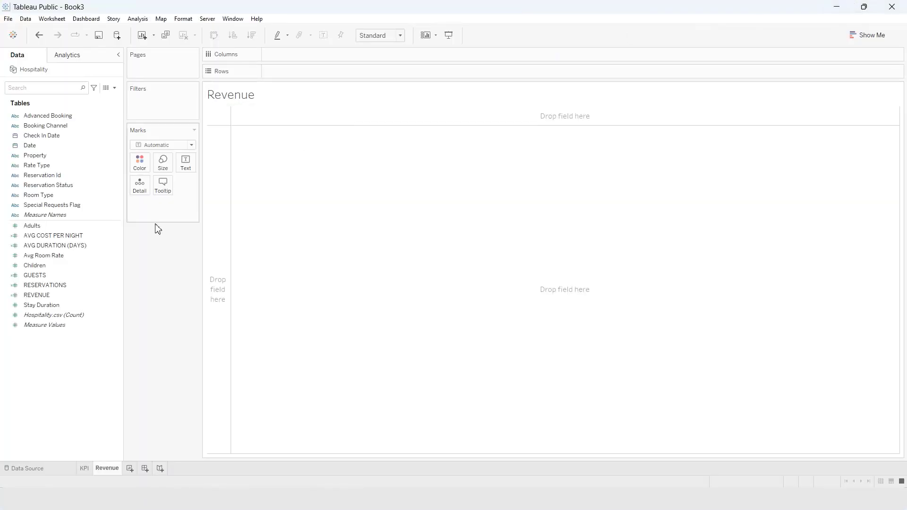
Plot REVENUE on Rows against the continuous MONTH(Date) on Columns in the Revenue worksheet
left_click(91, 295)
mouse_move(91, 298)
left_mouse_down()
mouse_move(344, 78)
mouse_move(342, 70)
left_mouse_up()
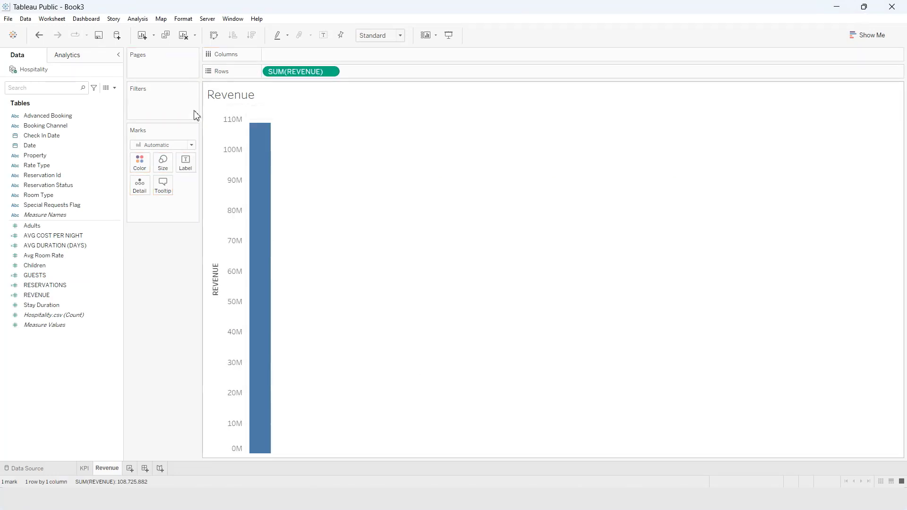
left_click(75, 145)
left_click_drag(72, 139, 334, 57)
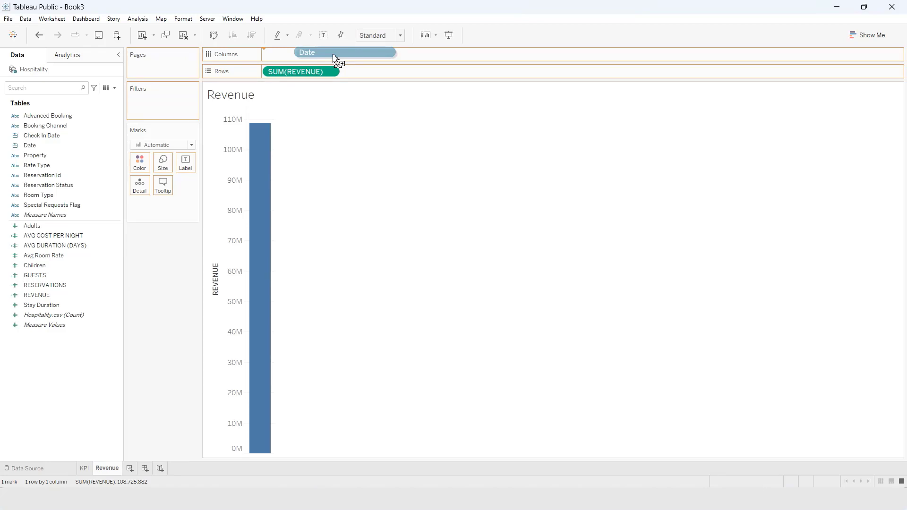
left_click_drag(334, 58, 334, 57)
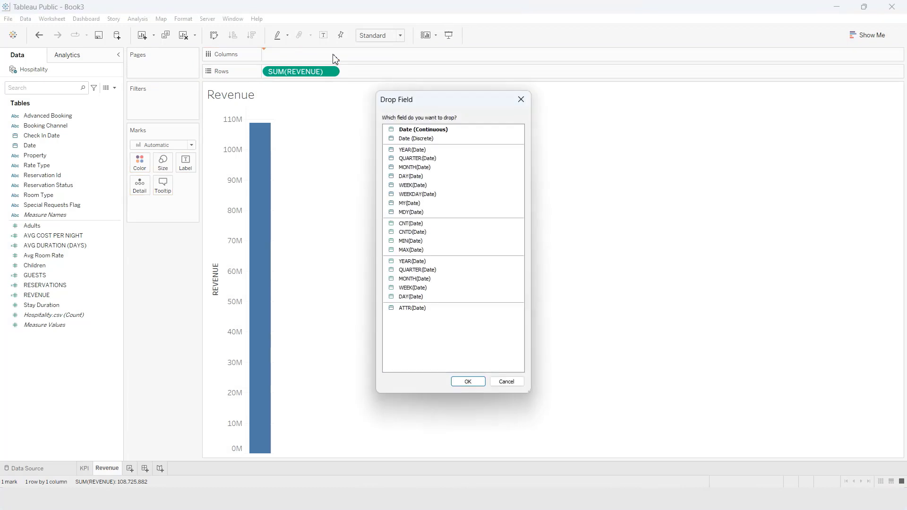
left_click(465, 281)
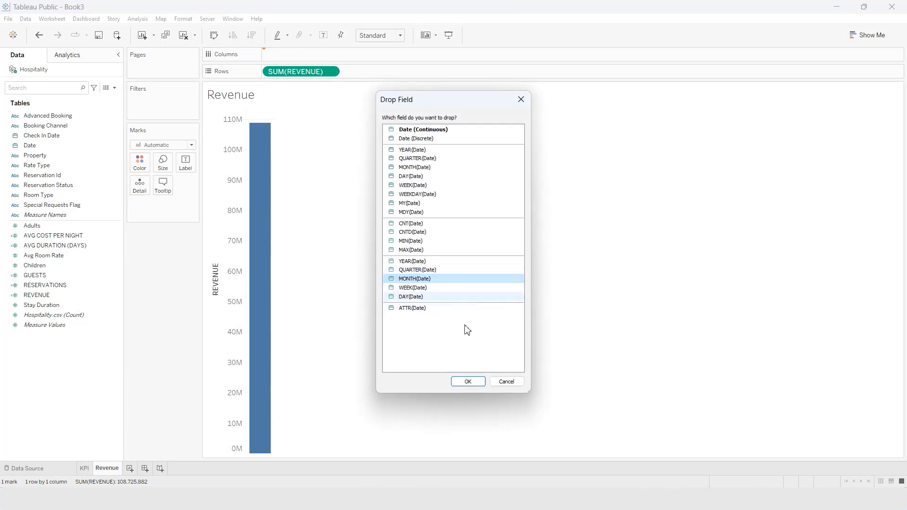
left_click(468, 382)
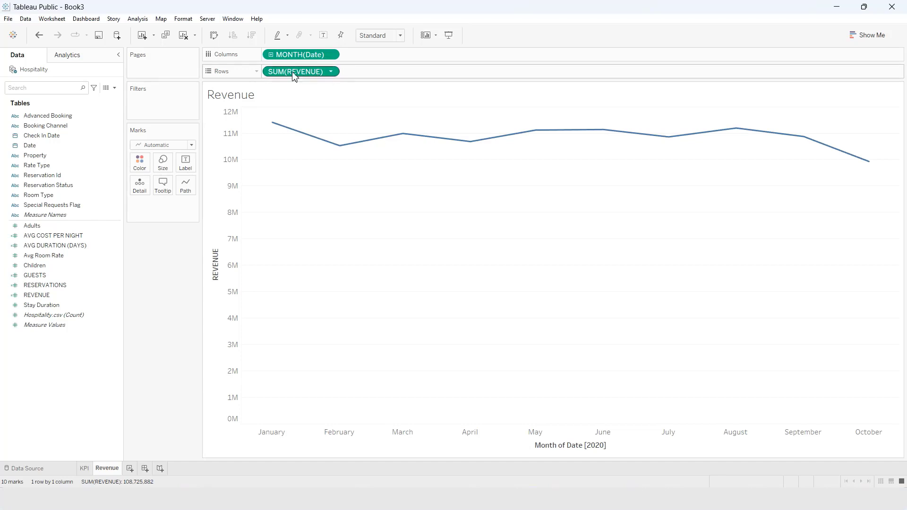
Duplicate SUM(REVENUE) on Rows and change the mark type of the second copy to Area
mouse_move(294, 77)
left_mouse_down()
mouse_move(362, 78)
mouse_move(300, 81)
mouse_move(318, 83)
mouse_move(374, 73)
left_mouse_up()
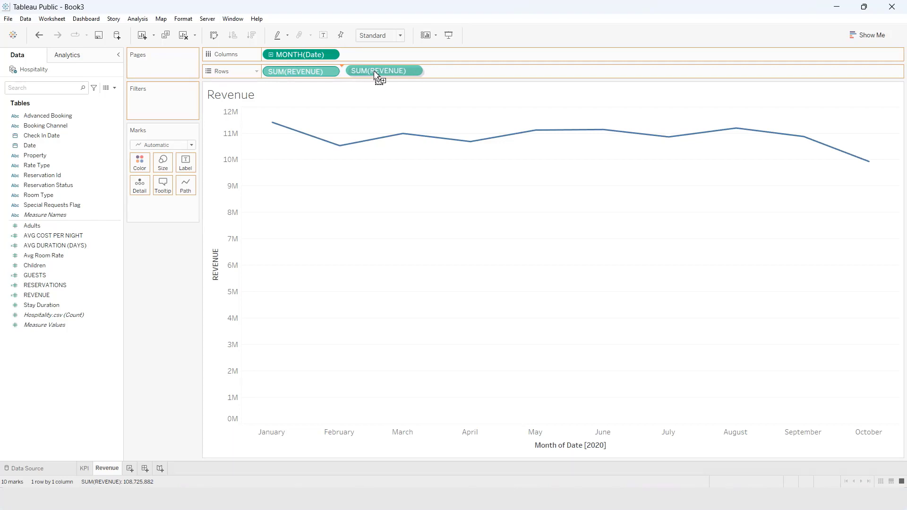
left_click_drag(375, 72, 374, 73)
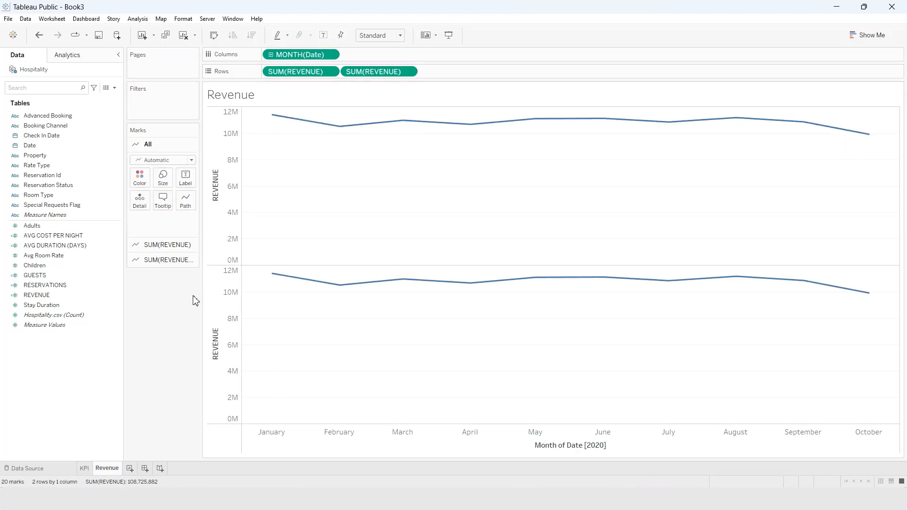
left_click(157, 263)
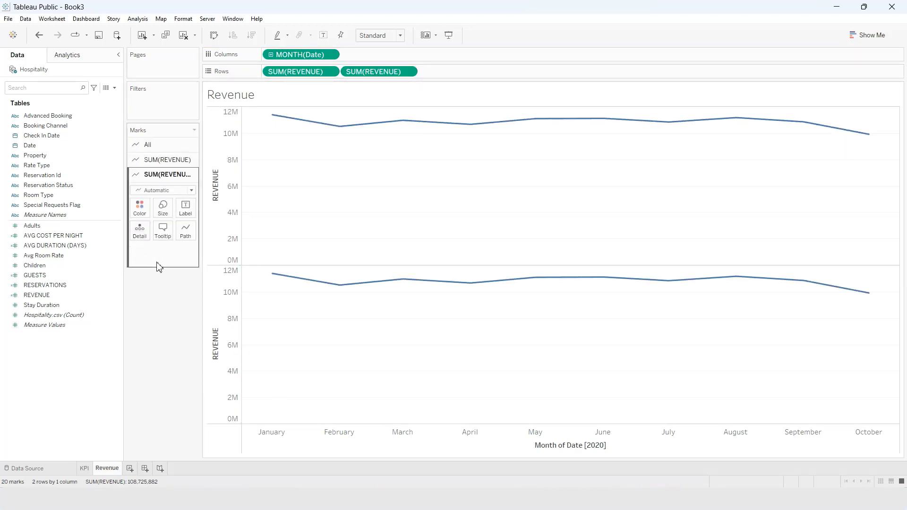
left_click(170, 191)
left_click(158, 234)
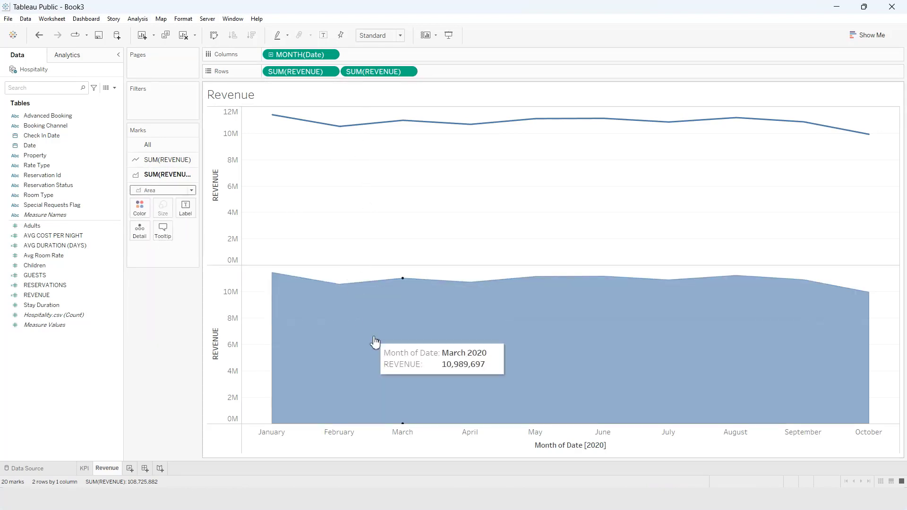
Combine the two REVENUE measures into a dual-axis chart and synchronize the secondary axis
right_click(389, 75)
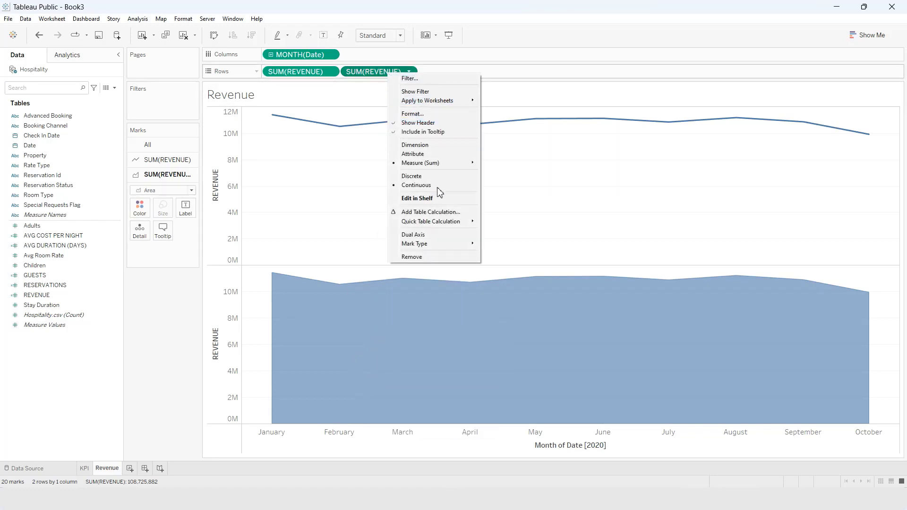
left_click(448, 236)
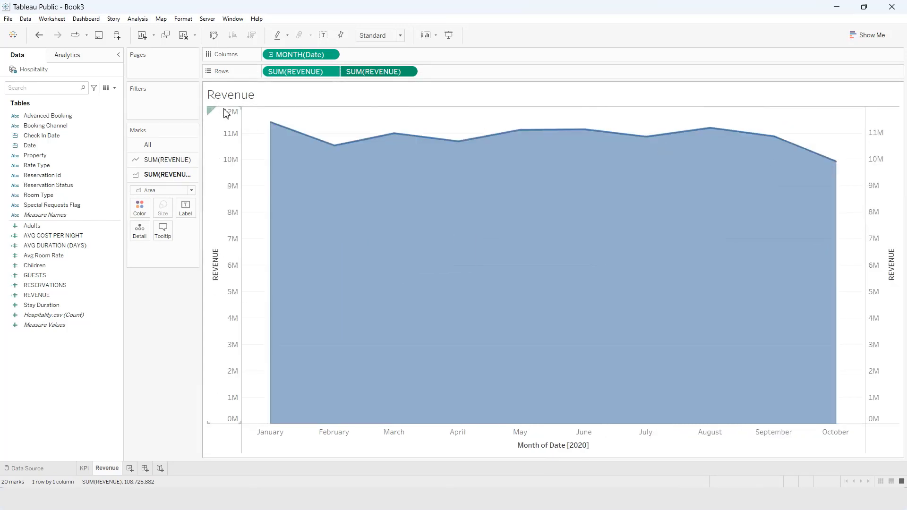
left_click(879, 137)
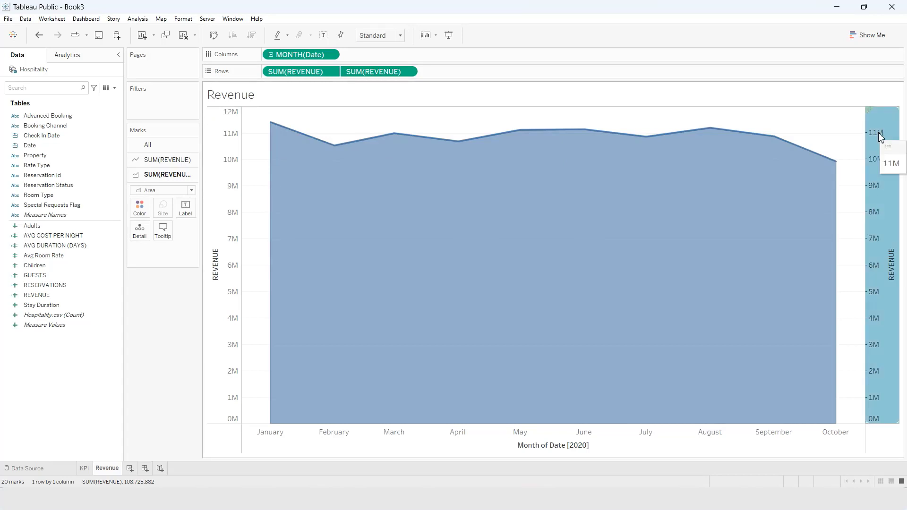
right_click(880, 136)
left_click(850, 182)
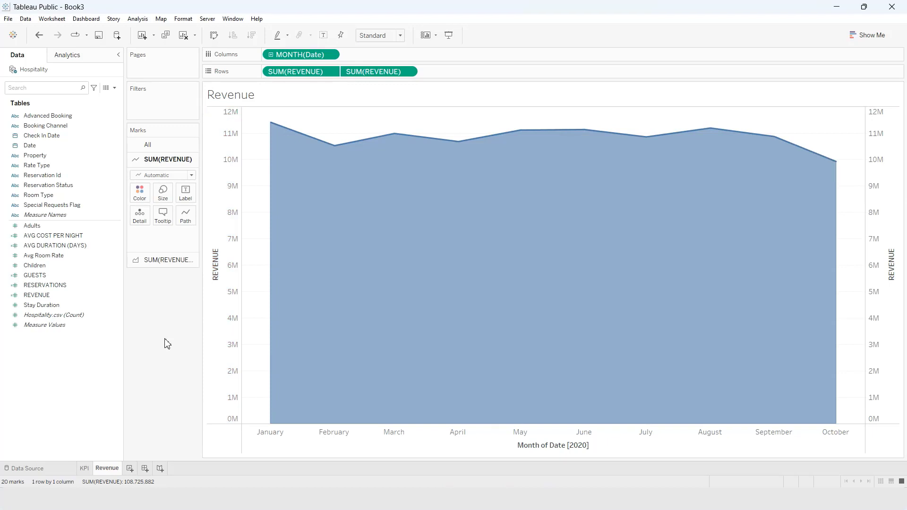
right_click(578, 445)
left_click(609, 350)
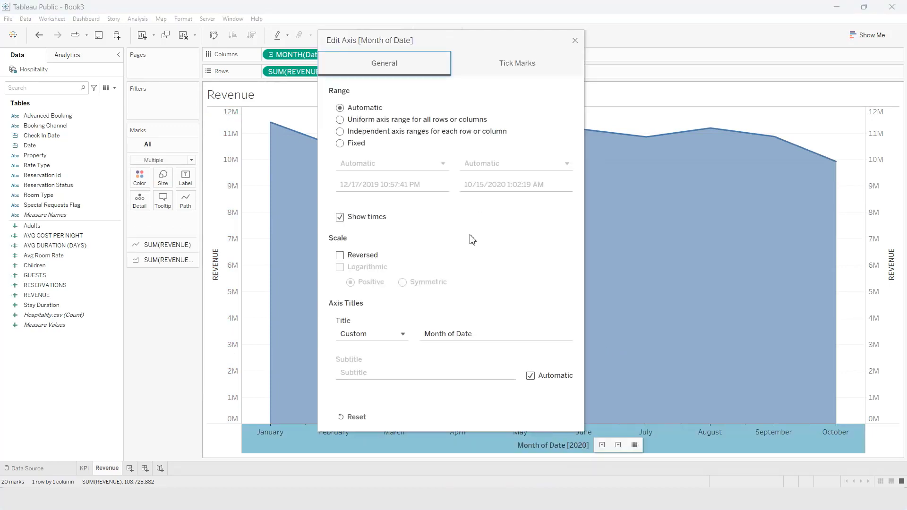
left_click(575, 40)
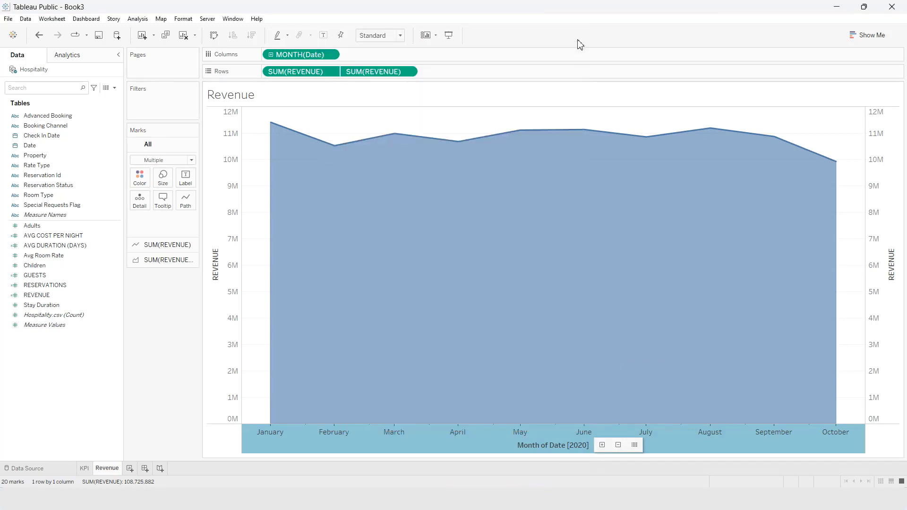
Set the month axis to fixed major tick marks with an interval of 2 months
right_click(558, 432)
key("Escape")
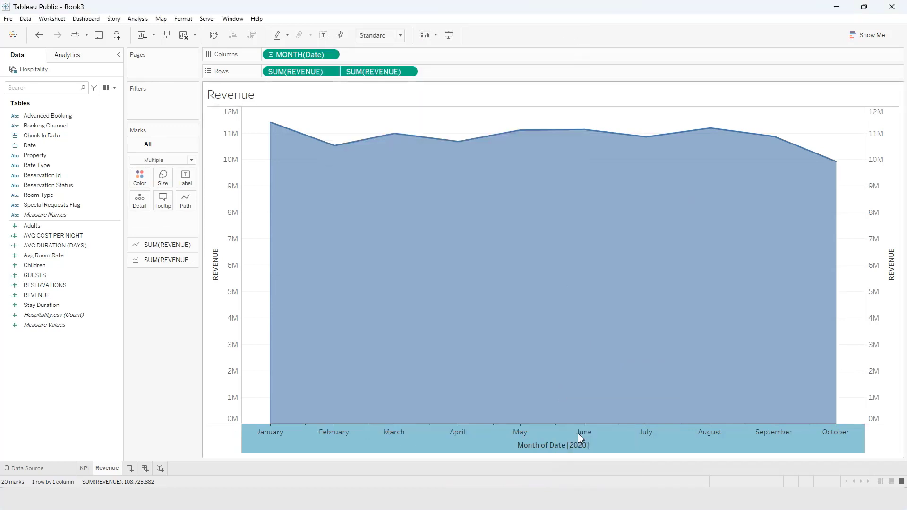
left_click(520, 69)
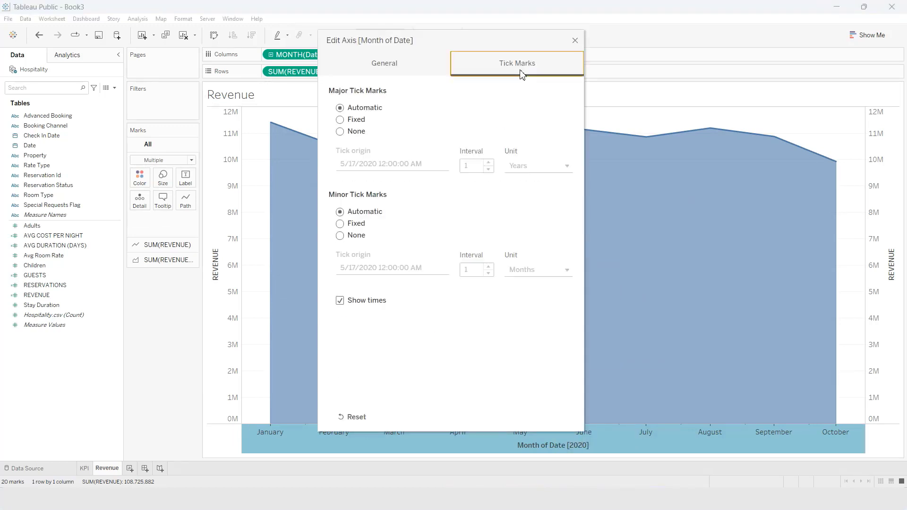
left_click(359, 121)
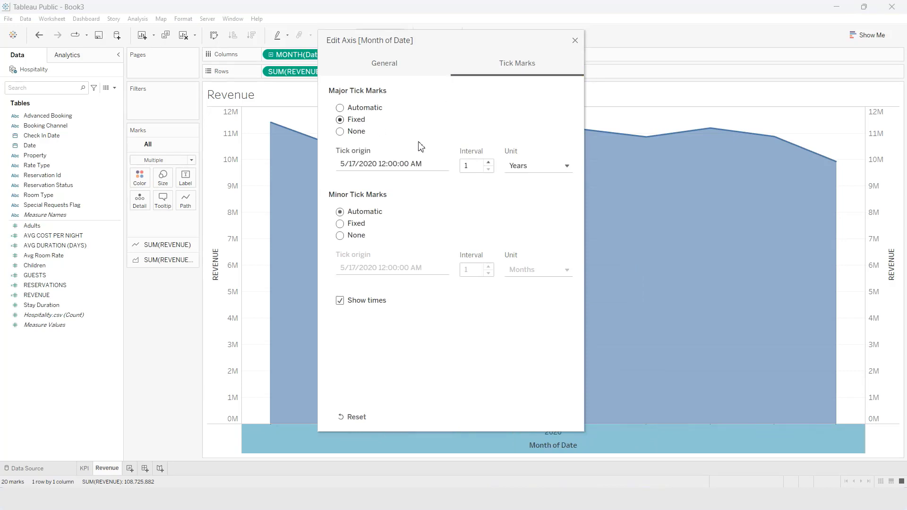
double_click(467, 166)
left_click_drag(468, 166, 462, 167)
type("2")
left_click(551, 168)
left_click(537, 205)
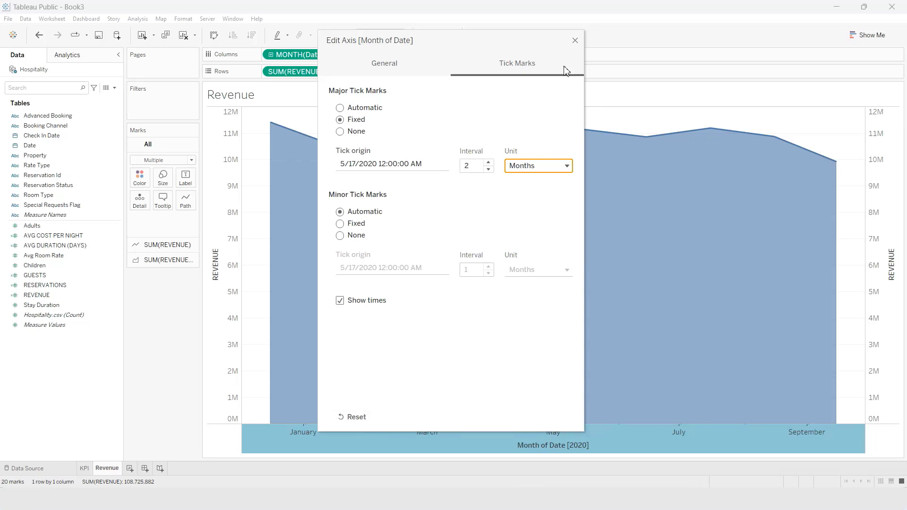
left_click(574, 41)
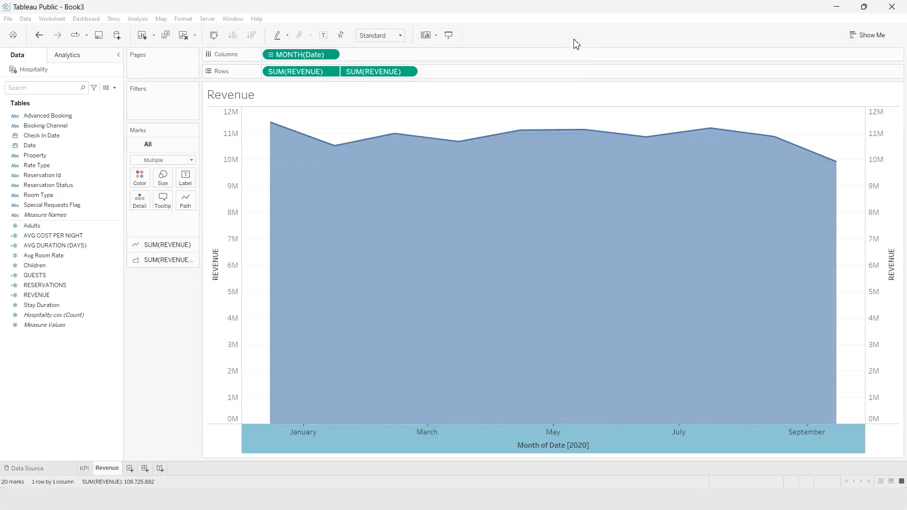
Remove the Month of Date title from the month axis so that only the month labels are displayed
double_click(559, 446)
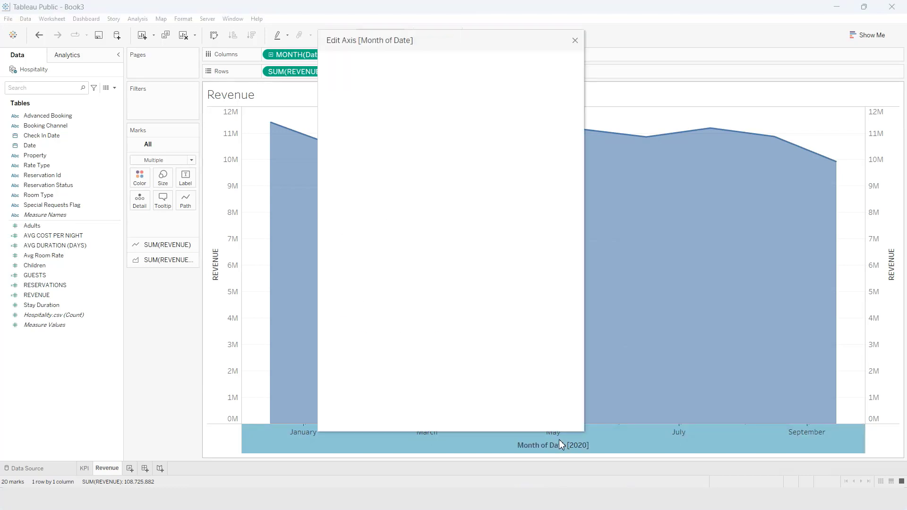
left_click_drag(491, 334, 413, 330)
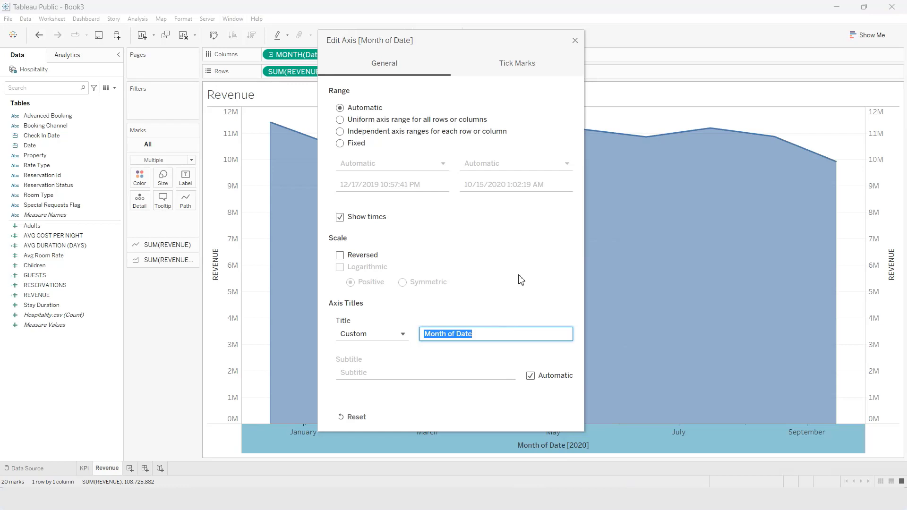
key("BackSpace")
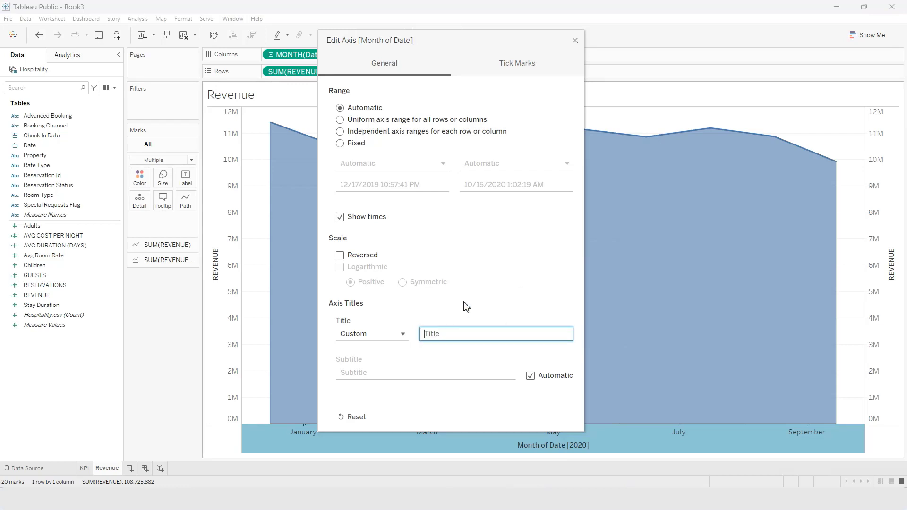
left_click(491, 304)
left_click(534, 69)
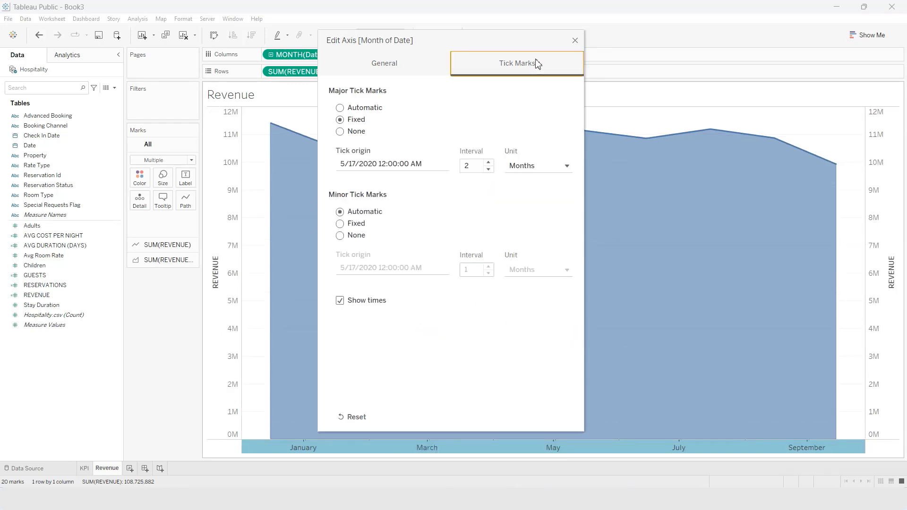
left_click(575, 40)
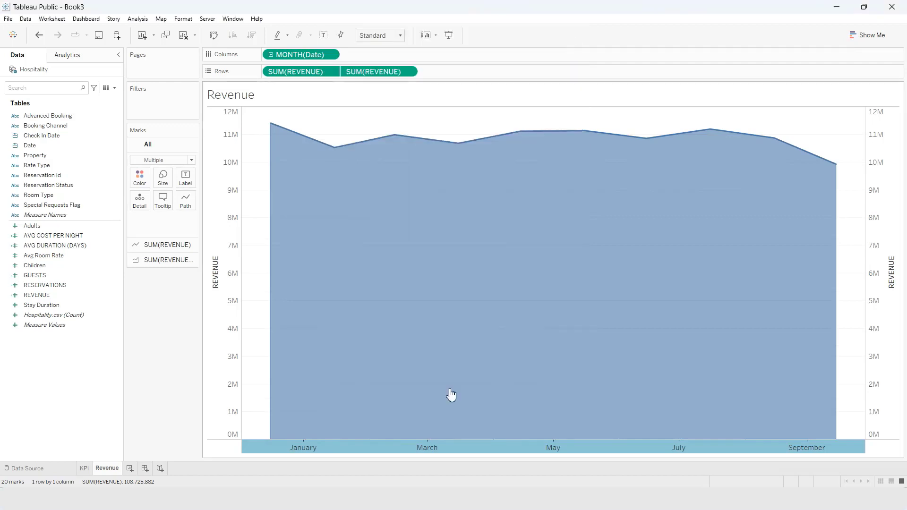
Format the month axis dates with the custom format MMM so the labels use abbreviated month names
right_click(422, 447)
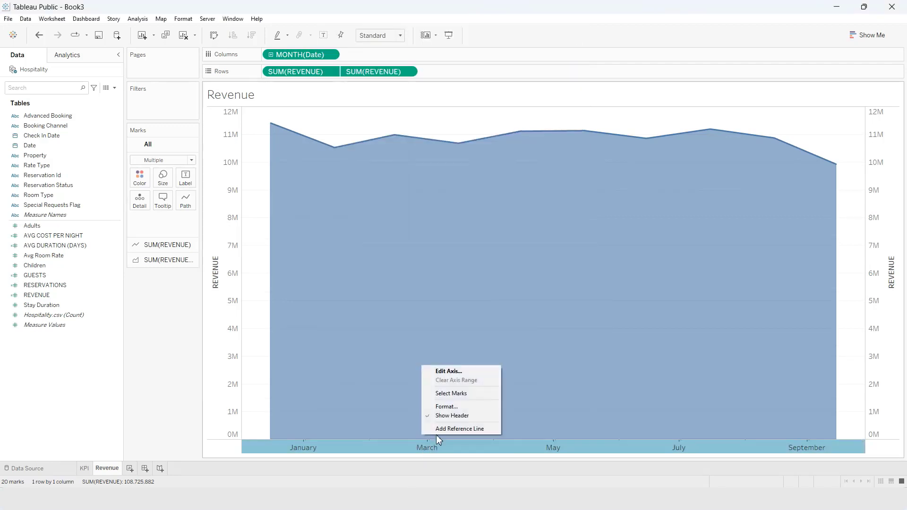
left_click(448, 407)
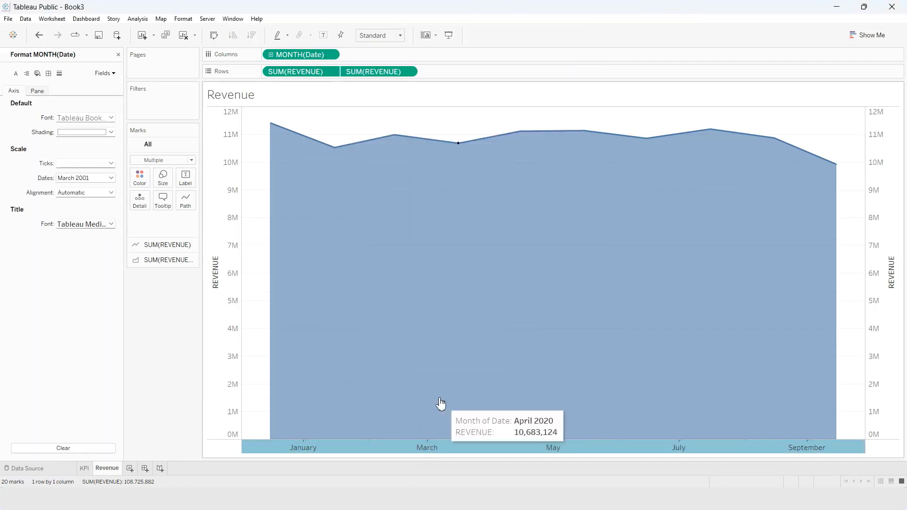
left_click(101, 178)
scroll(137, 231, "down", 3)
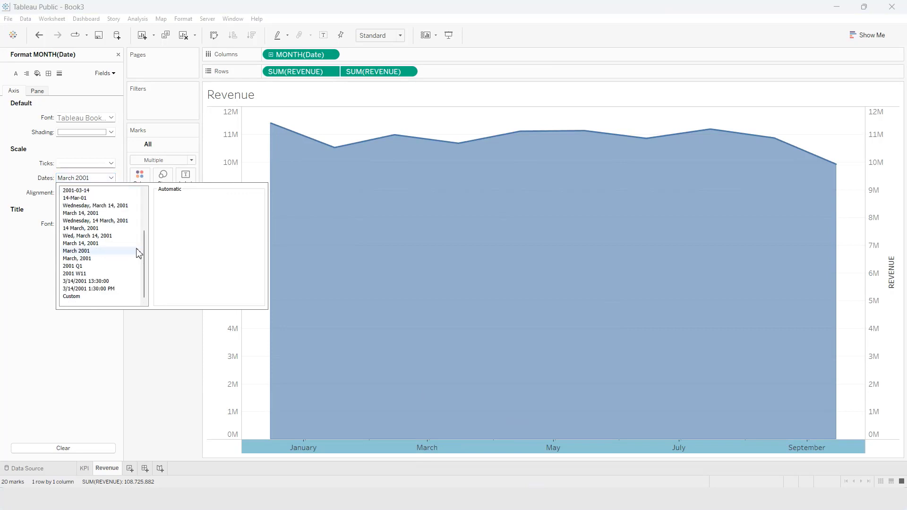
left_click(118, 297)
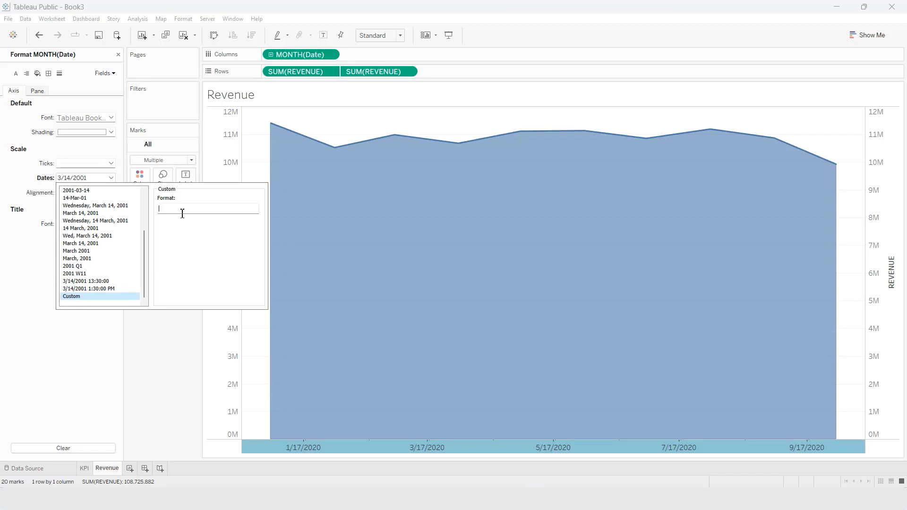
left_click(183, 213)
type("MMM")
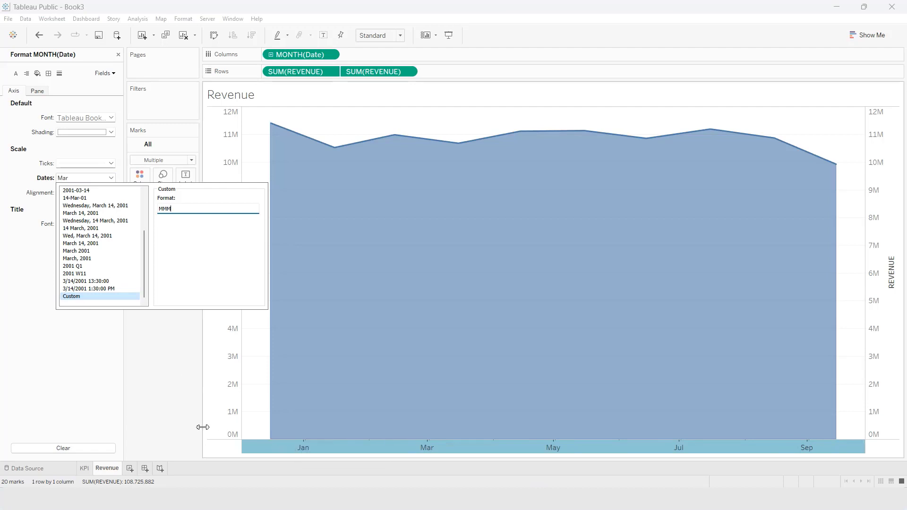
left_click(170, 396)
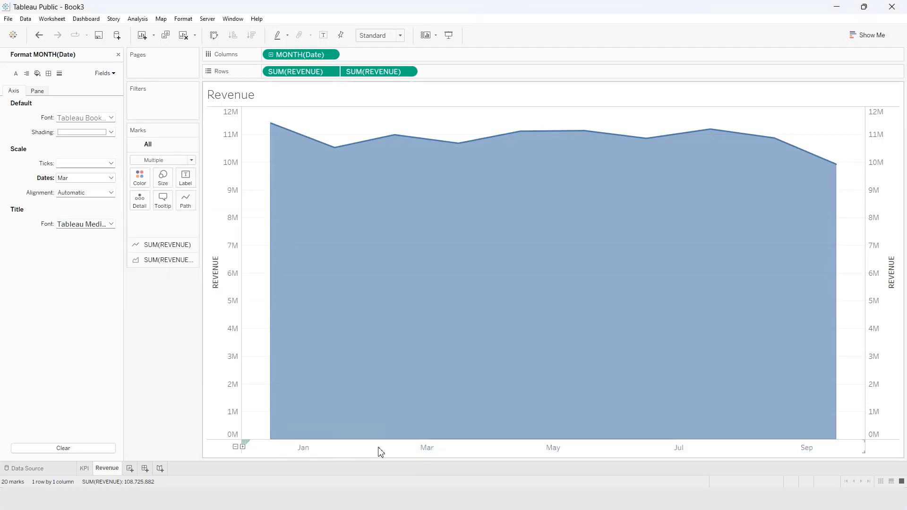
left_click(119, 55)
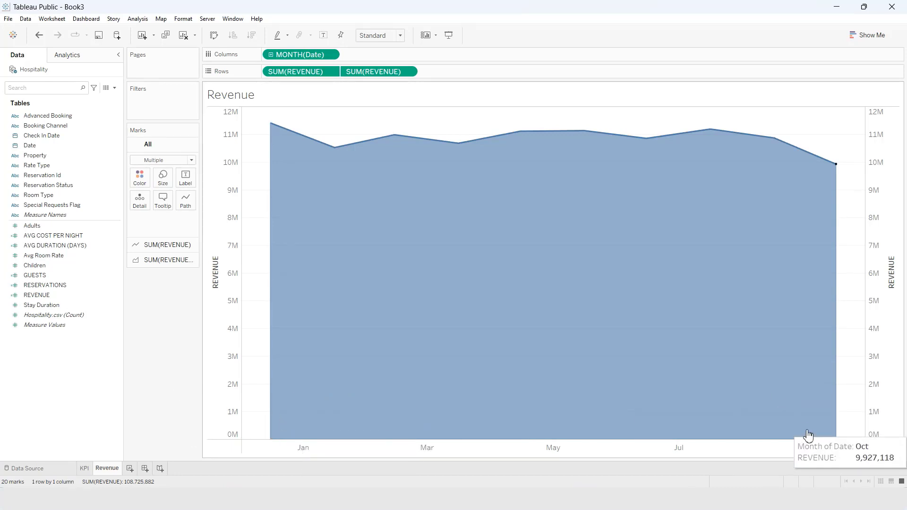
Add a new worksheet and create a calculated field named Last Date with the formula MAX([Date])
left_click(130, 469)
left_click_drag(47, 147, 95, 137)
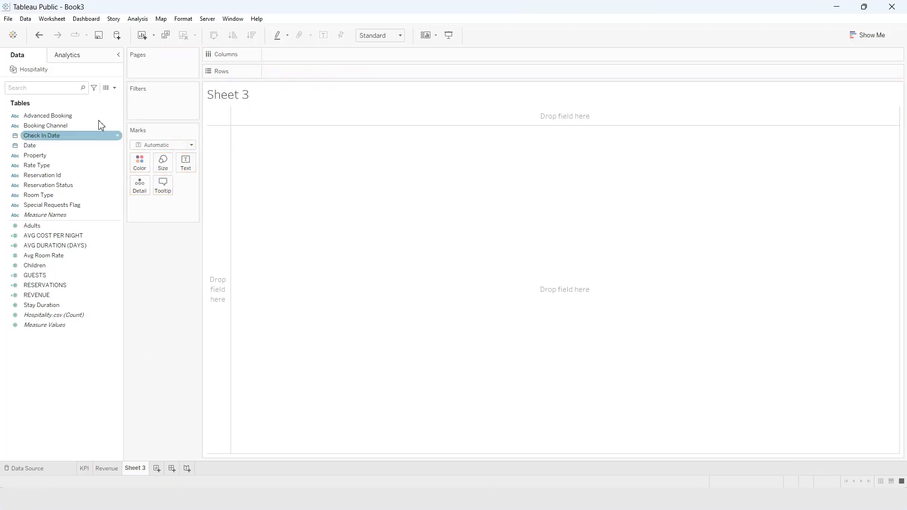
left_click(114, 87)
left_click(91, 96)
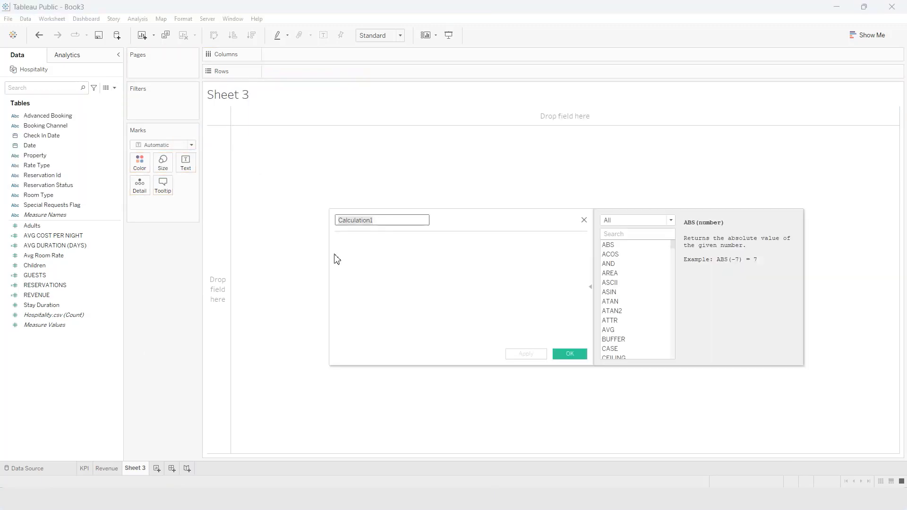
left_click(355, 257)
type("MAX")
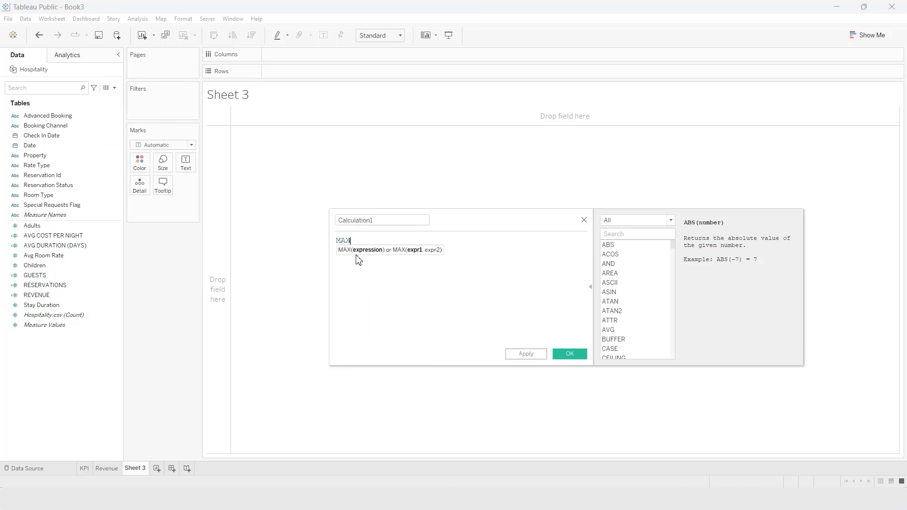
left_click_drag(33, 146, 404, 272)
type(")")
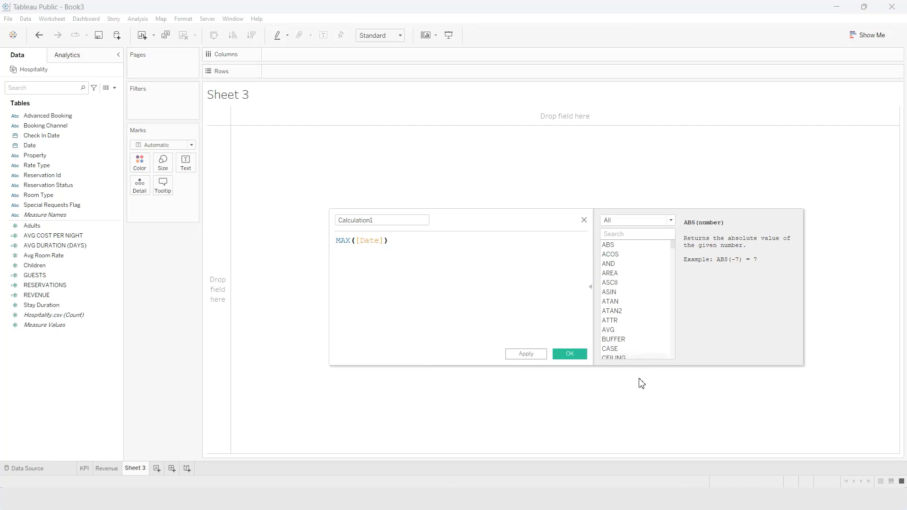
left_click(382, 216)
key("ctrl+a")
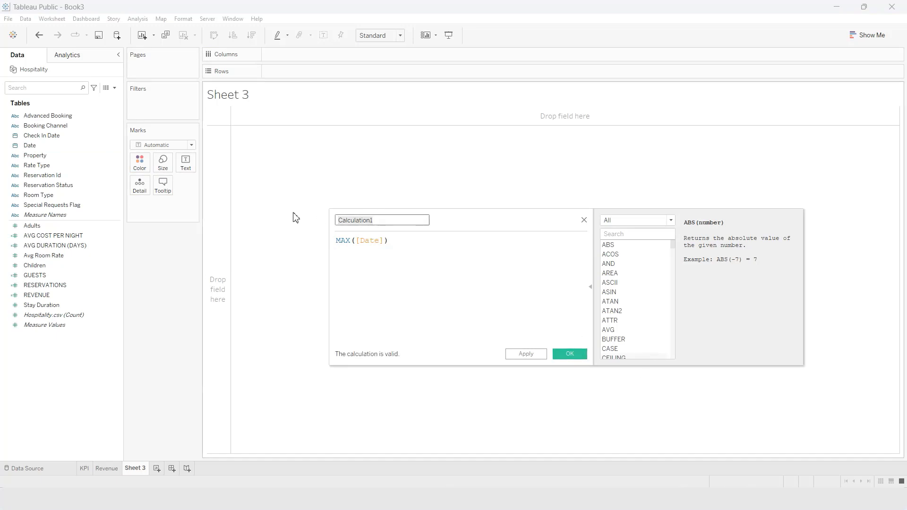
type("Last Date")
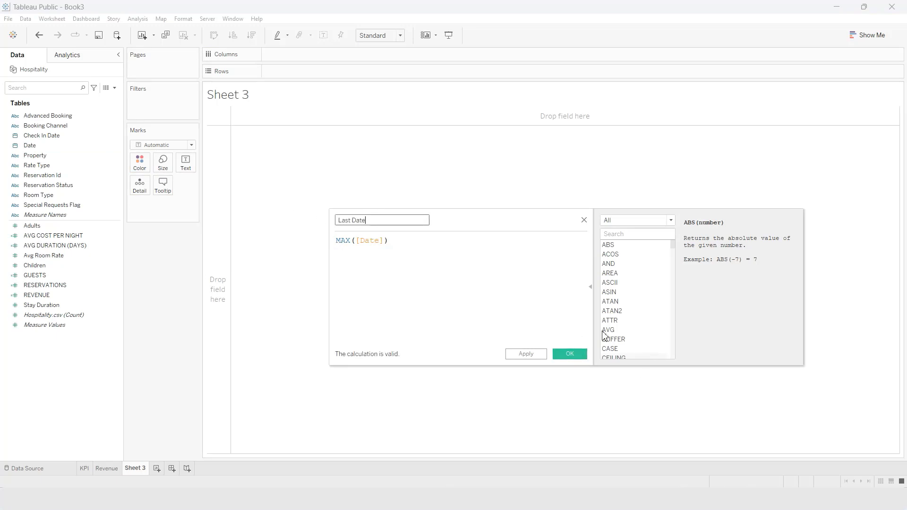
left_click(572, 351)
Display Last Date as text on the new sheet and widen the column to fit the full date
left_click_drag(76, 289, 186, 164)
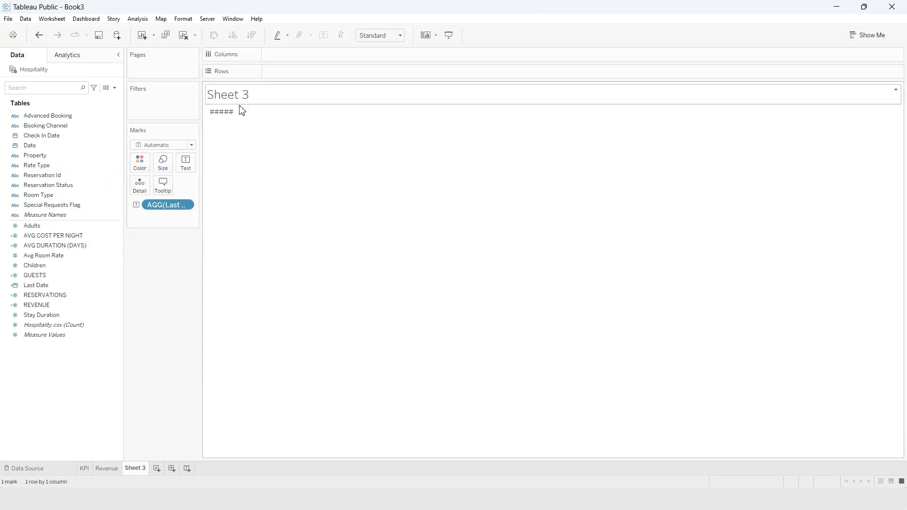
mouse_move(236, 118)
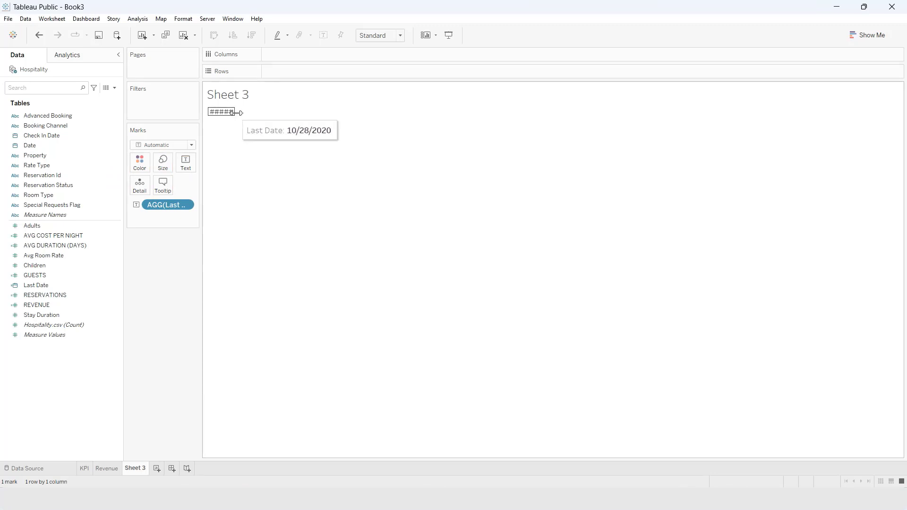
left_click_drag(259, 114, 278, 115)
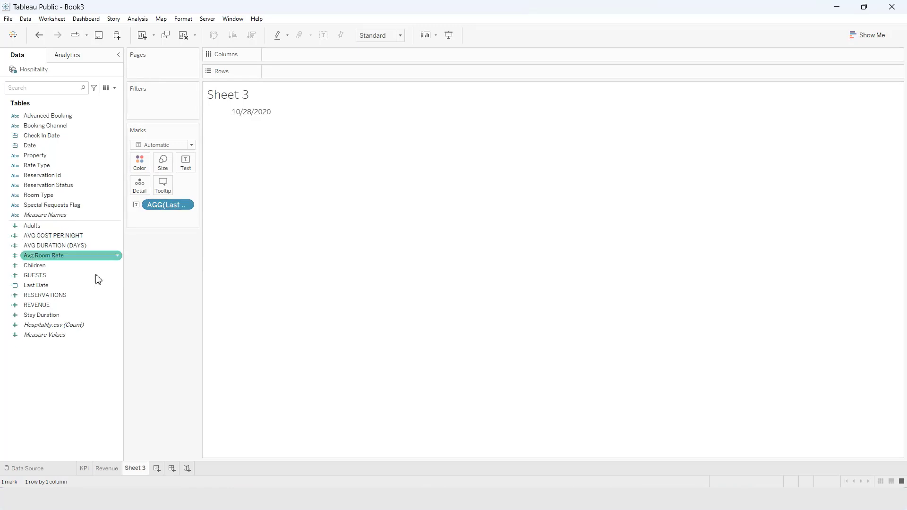
Duplicate the Last Date calculated field and rename the copy First Date
right_click(87, 292)
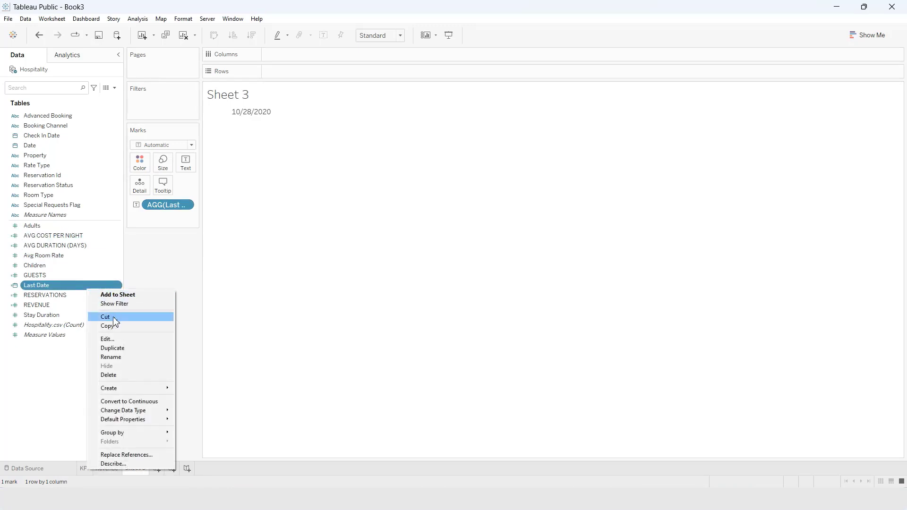
left_click(128, 350)
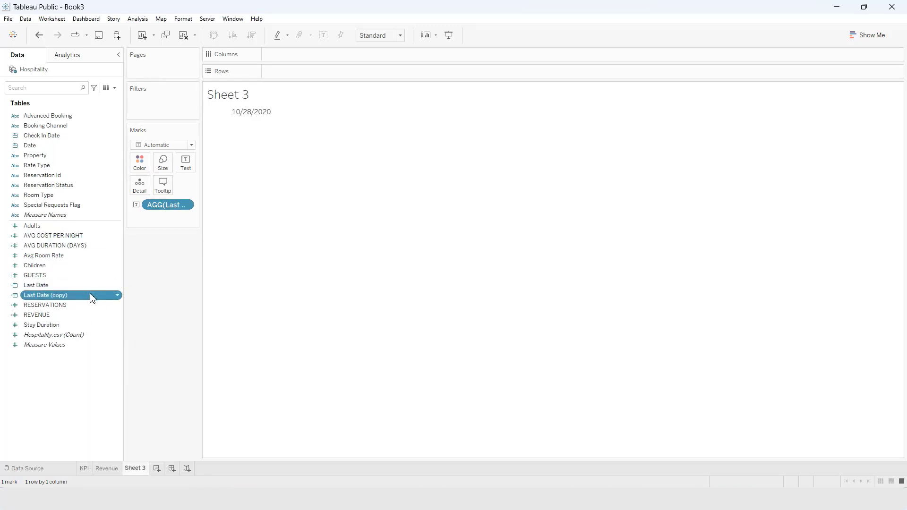
right_click(92, 295)
left_click(125, 122)
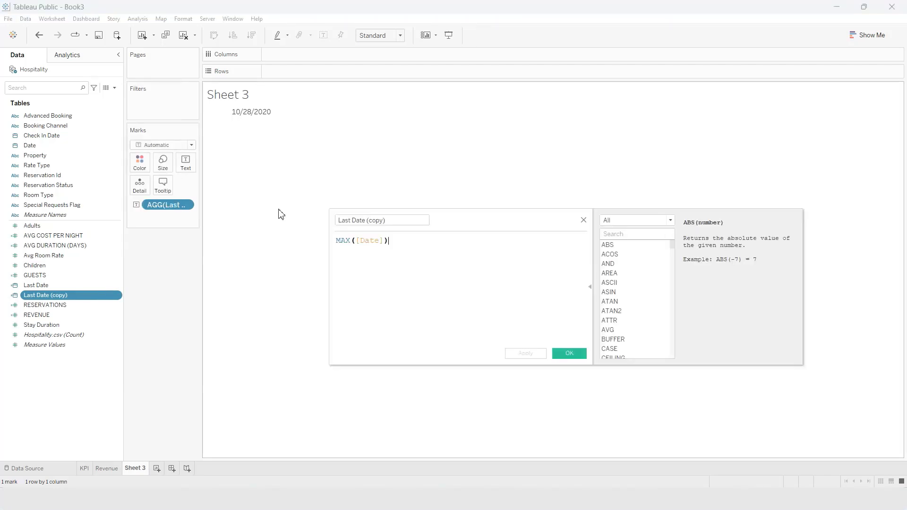
left_click_drag(355, 220, 325, 221)
type("First")
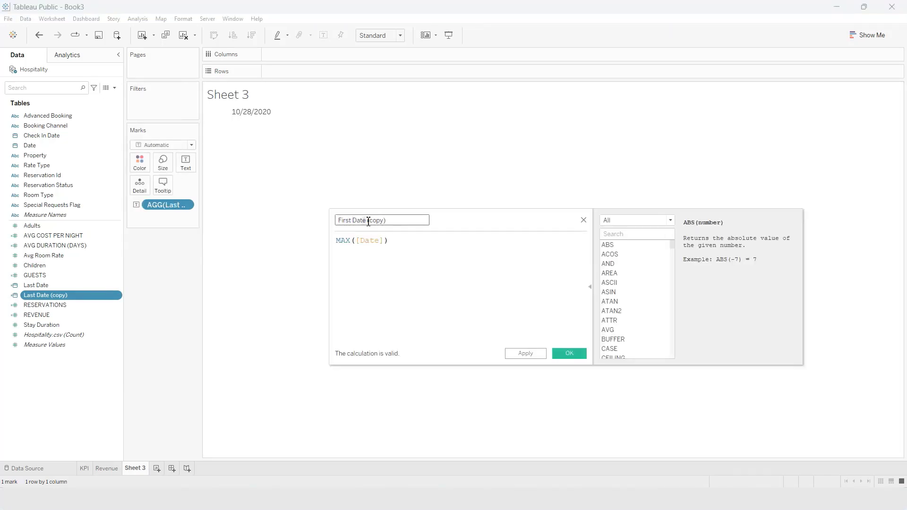
left_click_drag(369, 221, 397, 223)
type("D")
Change the First Date formula to MIN([Date]) and save the calculation
left_click(417, 287)
left_click(350, 241)
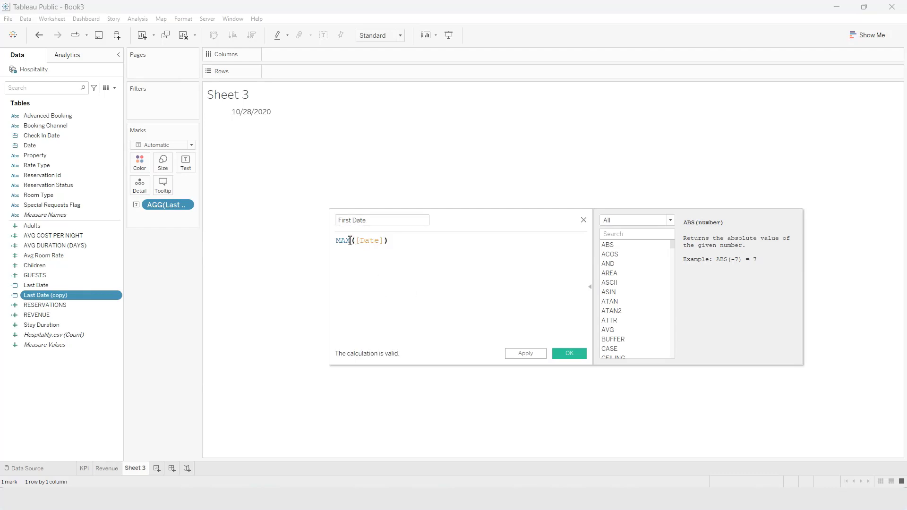
key("BackSpace")
type("IN")
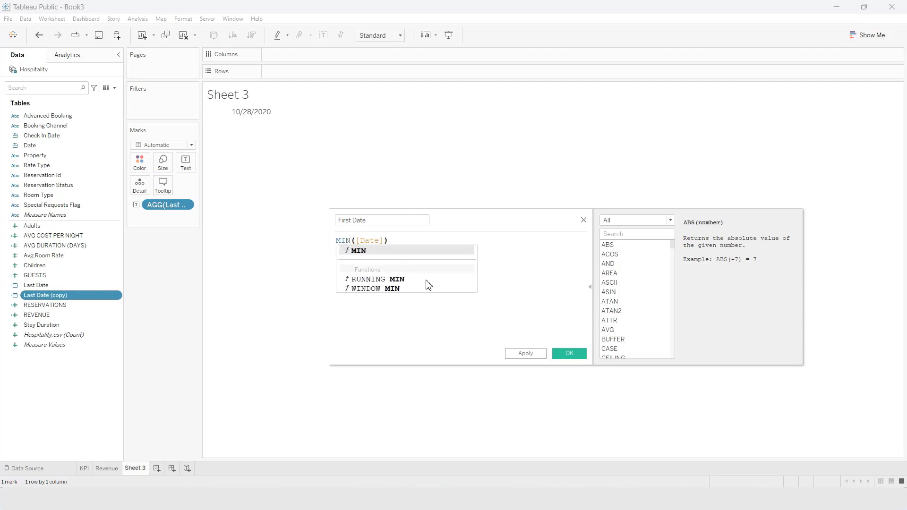
left_click(490, 318)
left_click(568, 354)
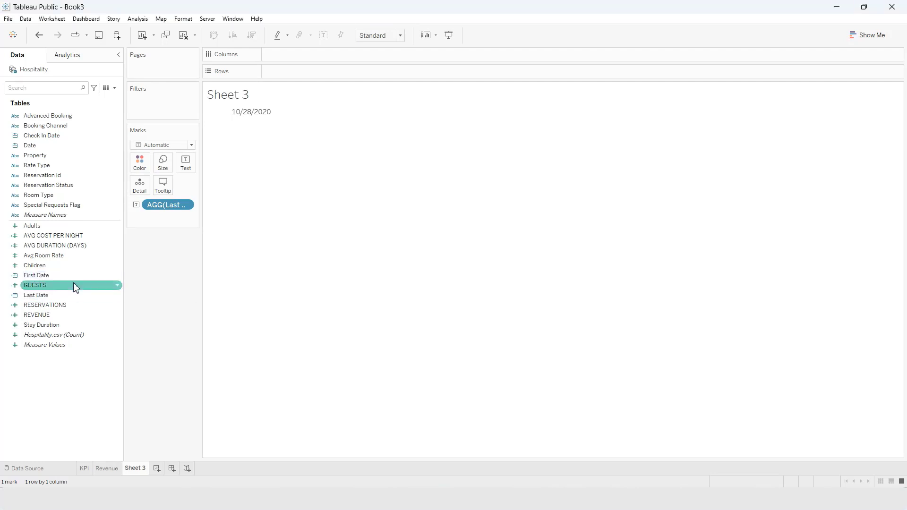
Add First Date as text beneath Last Date and compare both dates with the Revenue chart's month axis
left_click_drag(74, 278, 188, 172)
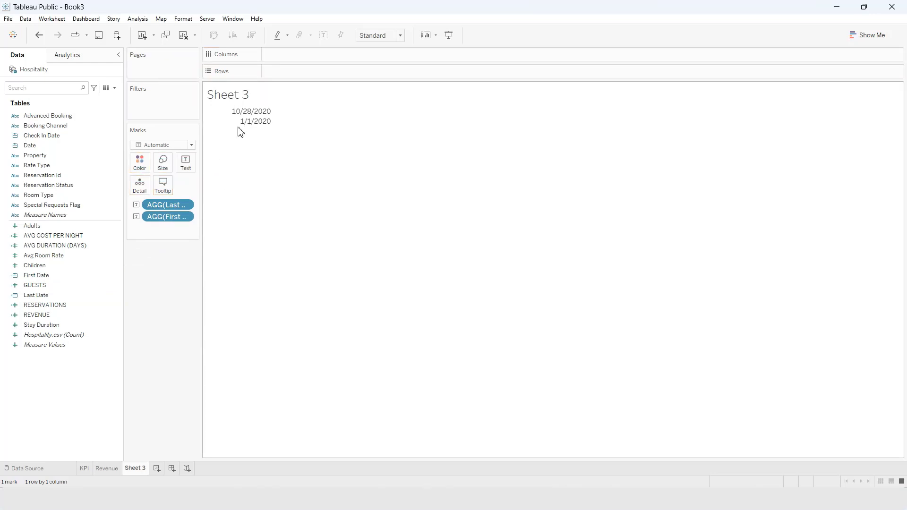
mouse_move(238, 118)
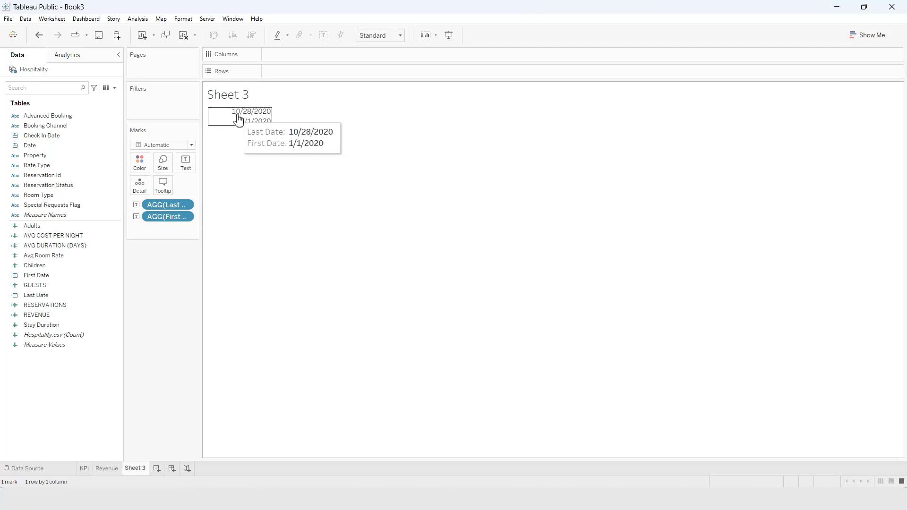
left_click(110, 468)
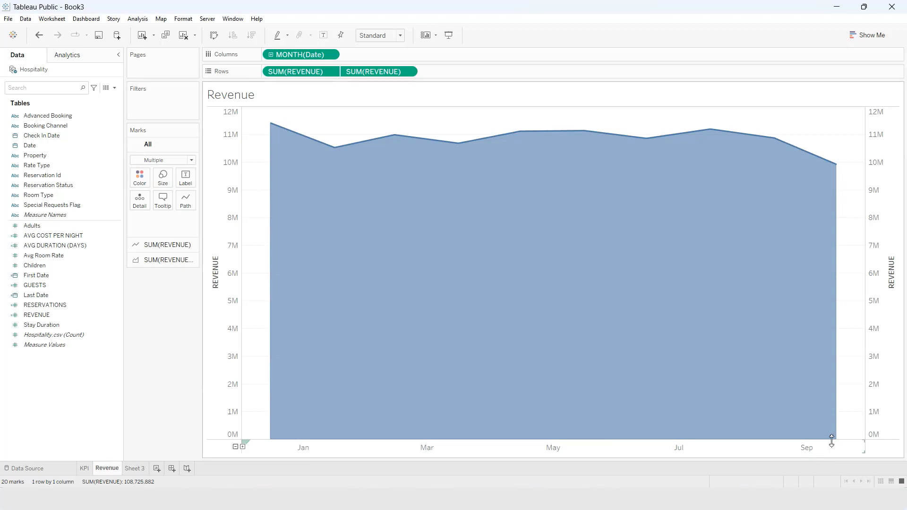
mouse_move(839, 443)
left_click(136, 468)
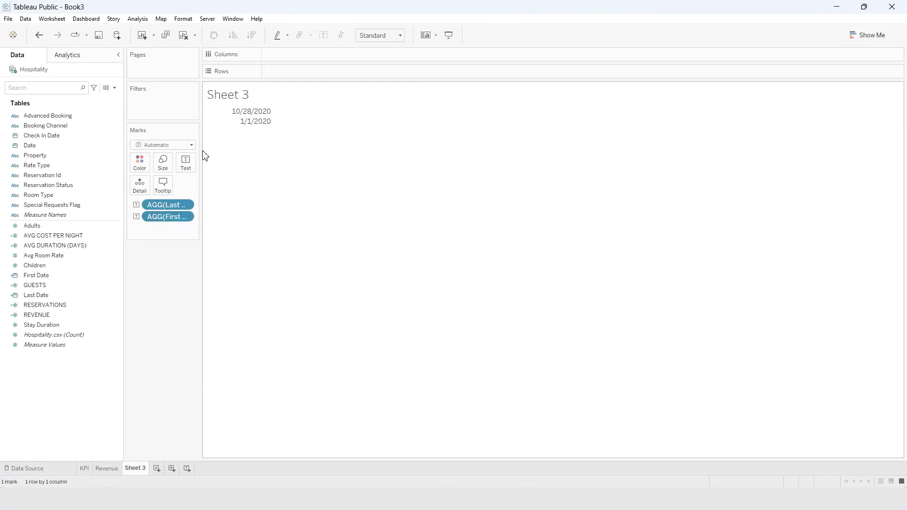
left_click_drag(169, 206, 169, 338)
Hide the headers of both REVENUE axes on the Revenue sheet
left_click(108, 468)
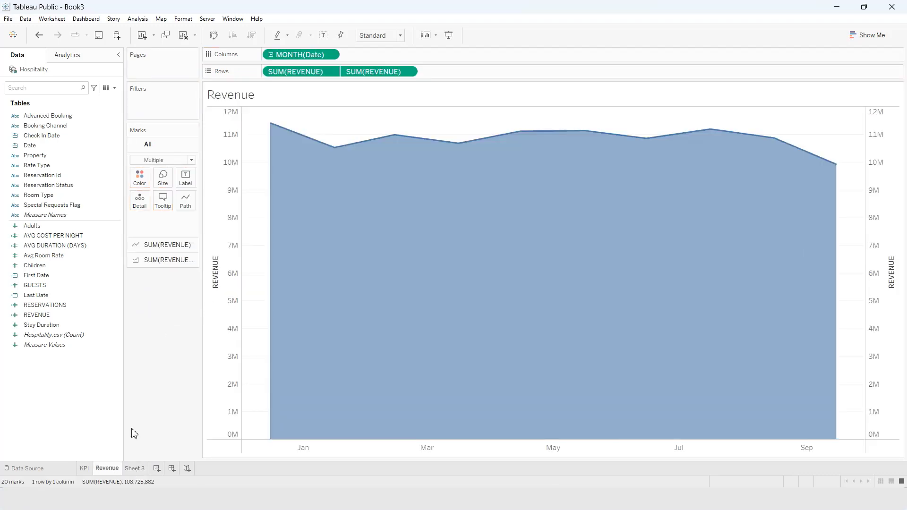
left_click(874, 215)
right_click(874, 215)
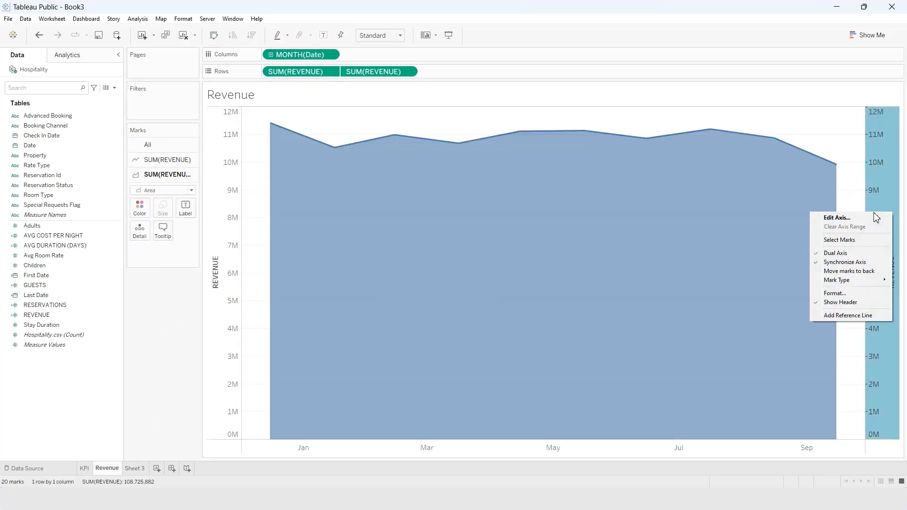
left_click(872, 306)
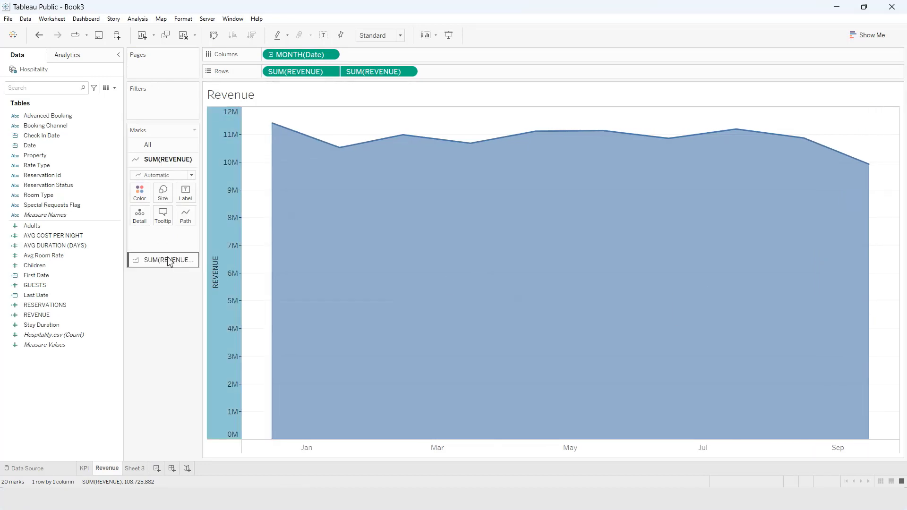
right_click(221, 244)
left_click(246, 325)
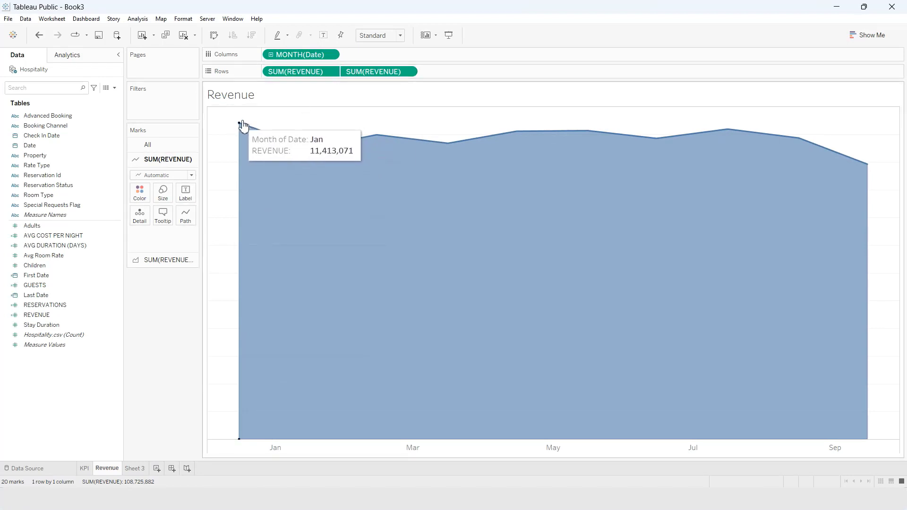
Label the revenue line with SUM(REVENUE), limiting the labels to the most recent mark
left_click_drag(296, 76, 190, 200)
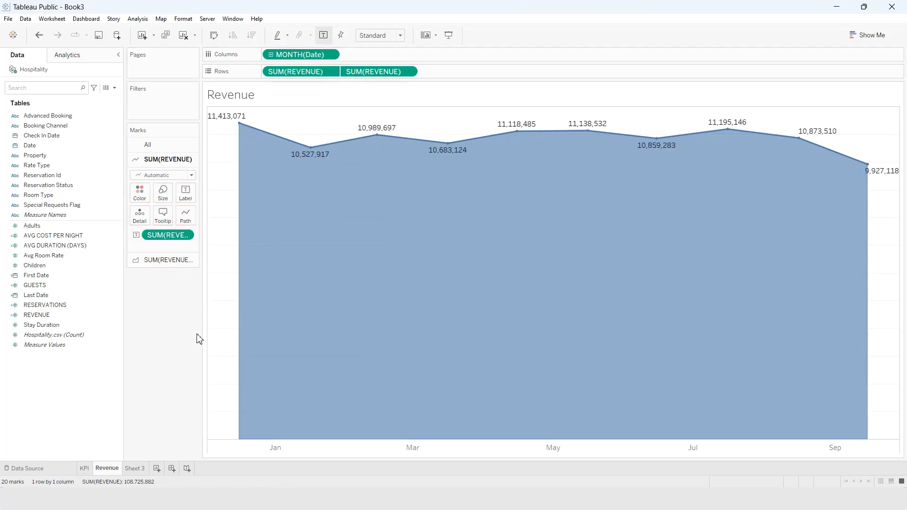
left_click(186, 193)
left_click(263, 316)
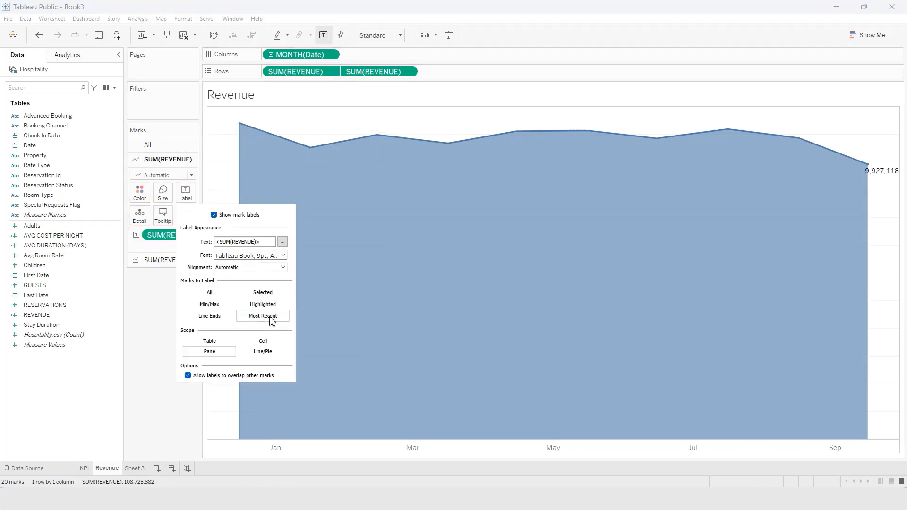
left_click(164, 390)
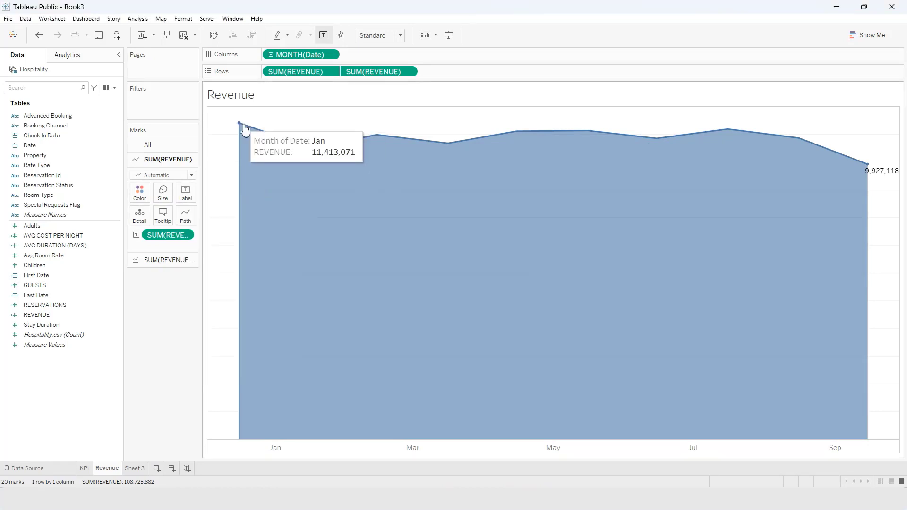
Set the January mark on the Revenue chart to always show its label and check both end labels
right_click(239, 125)
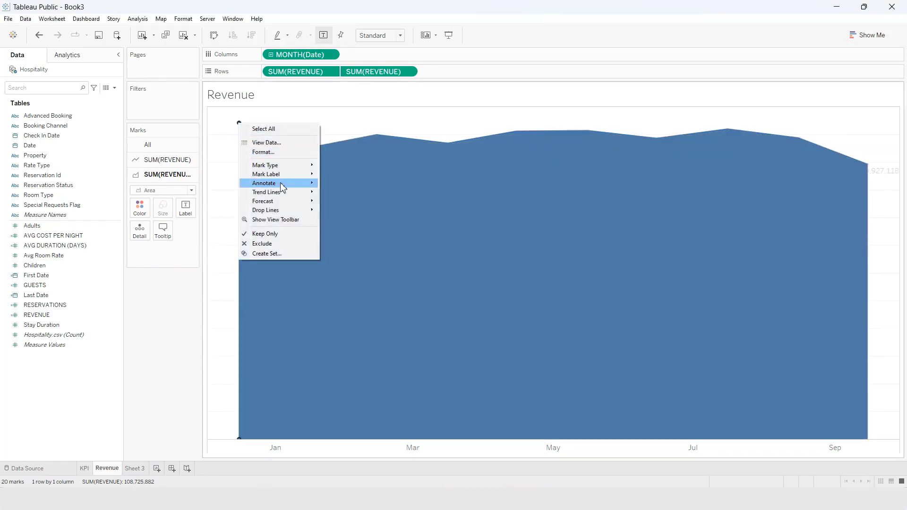
mouse_move(283, 177)
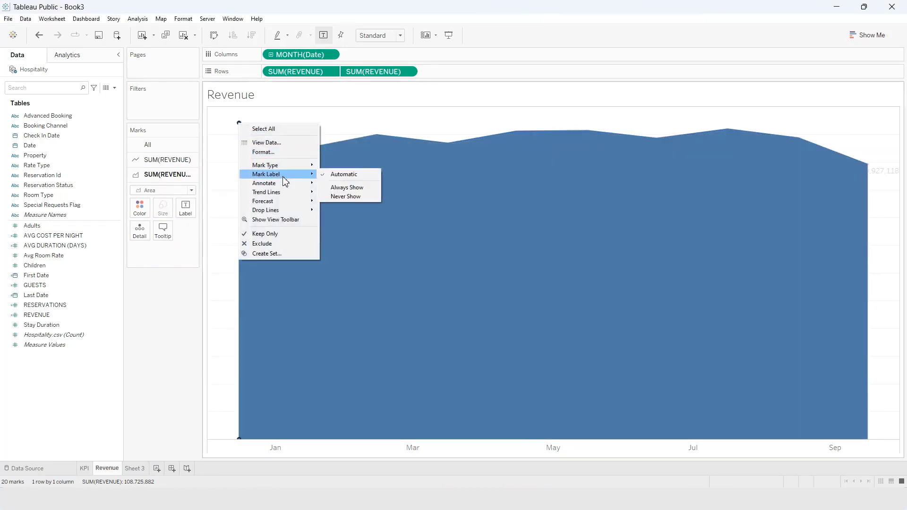
left_click(341, 187)
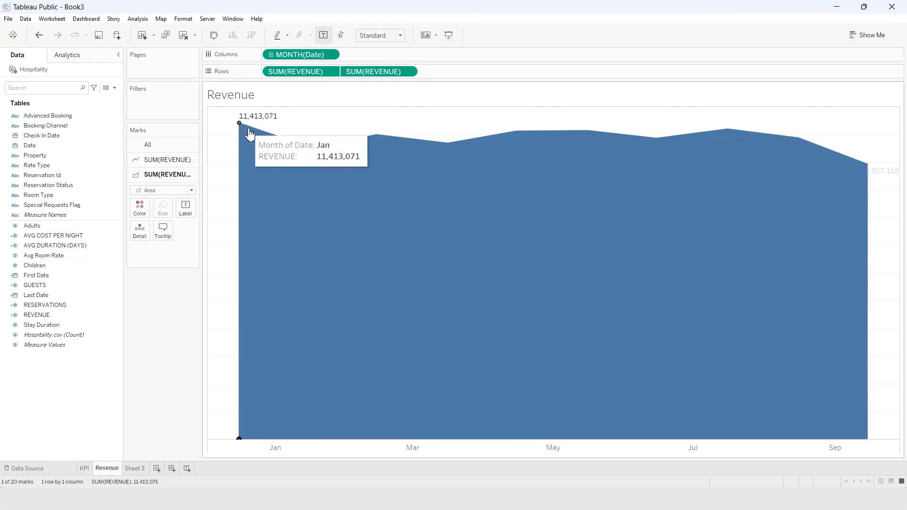
left_click(233, 163)
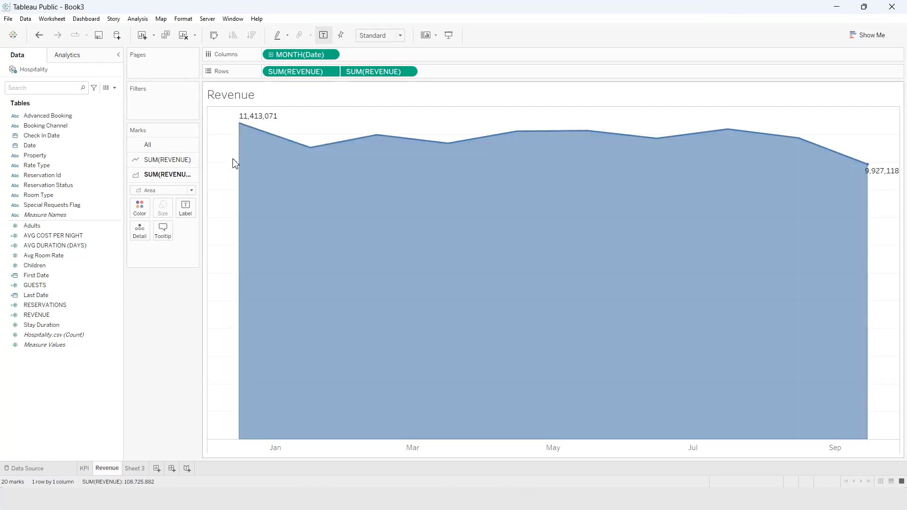
right_click(241, 124)
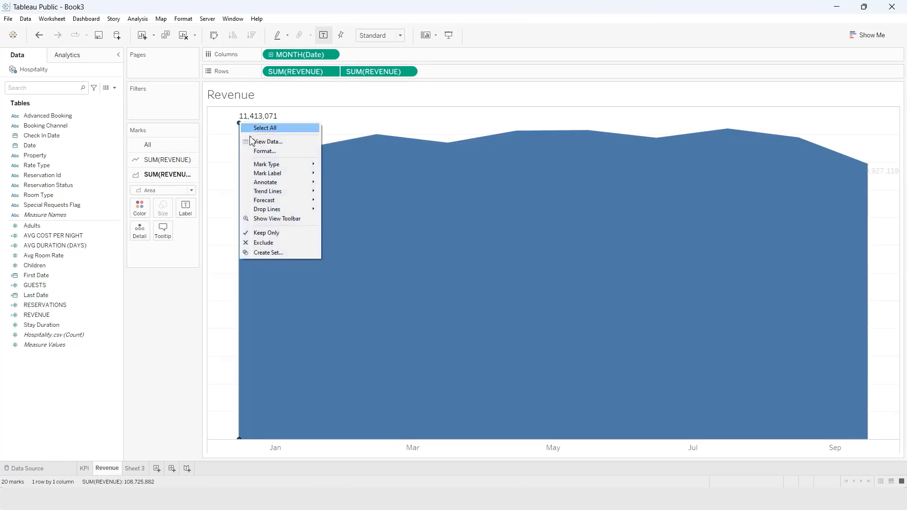
mouse_move(287, 173)
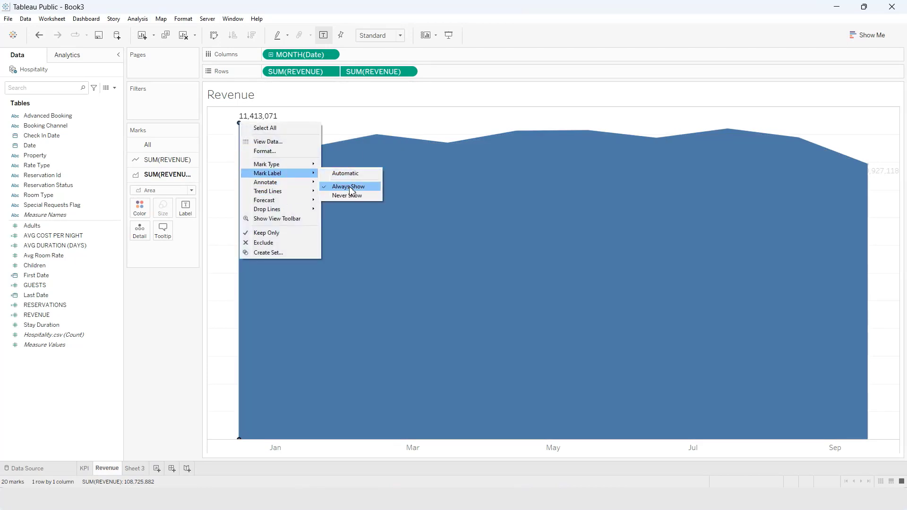
left_click(181, 329)
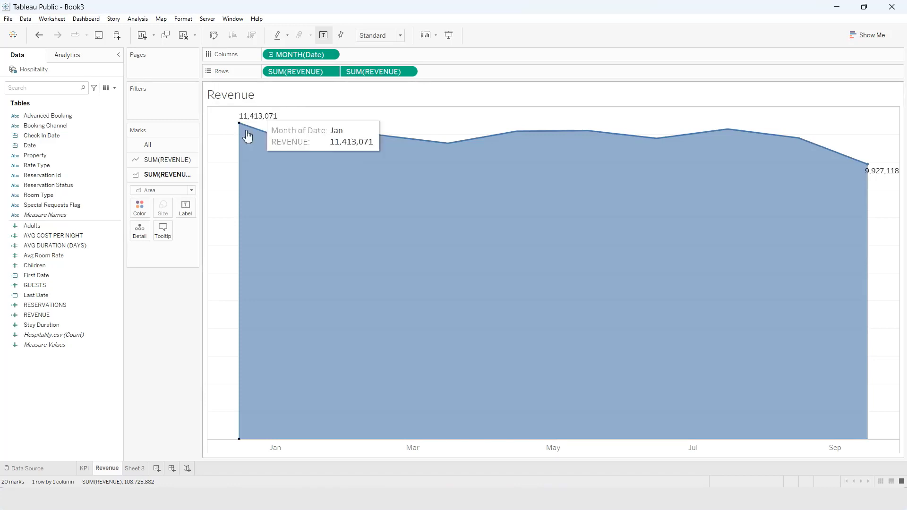
mouse_move(244, 124)
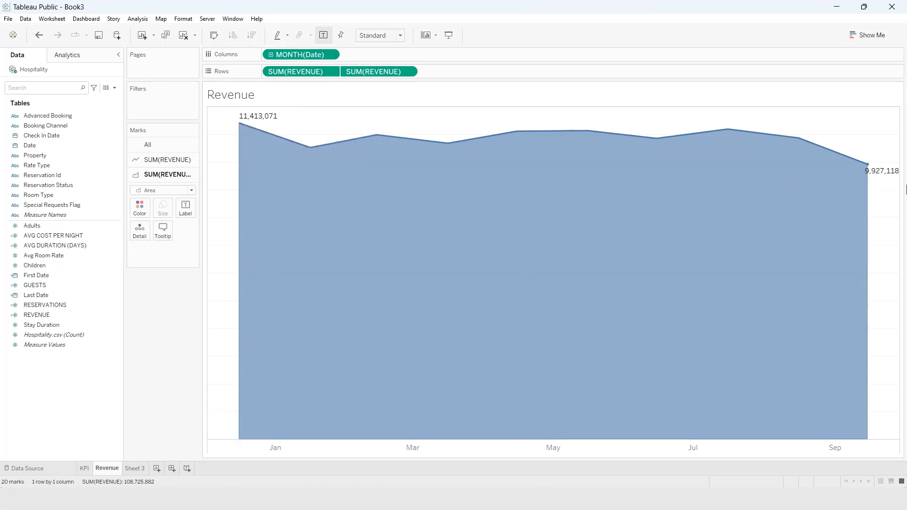
mouse_move(888, 181)
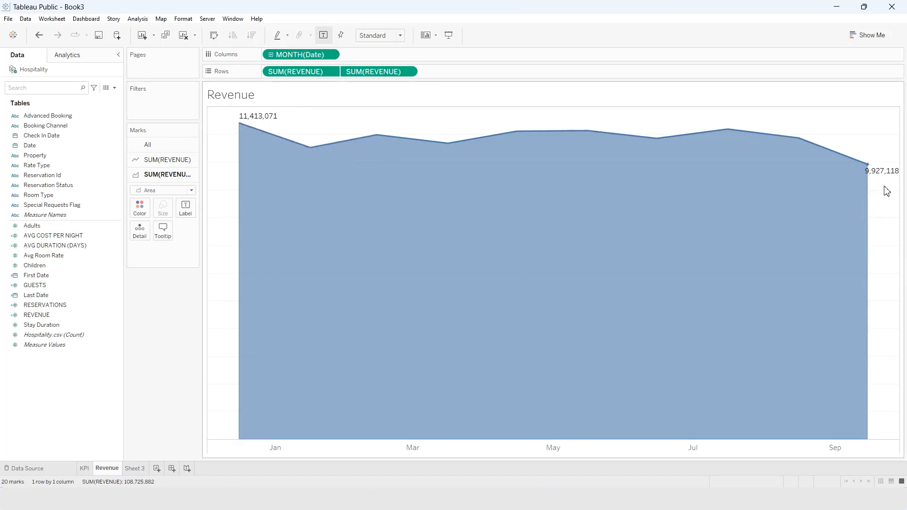
Format the SUM(REVENUE) line label as custom currency in millions (M) with one decimal place
left_click(188, 160)
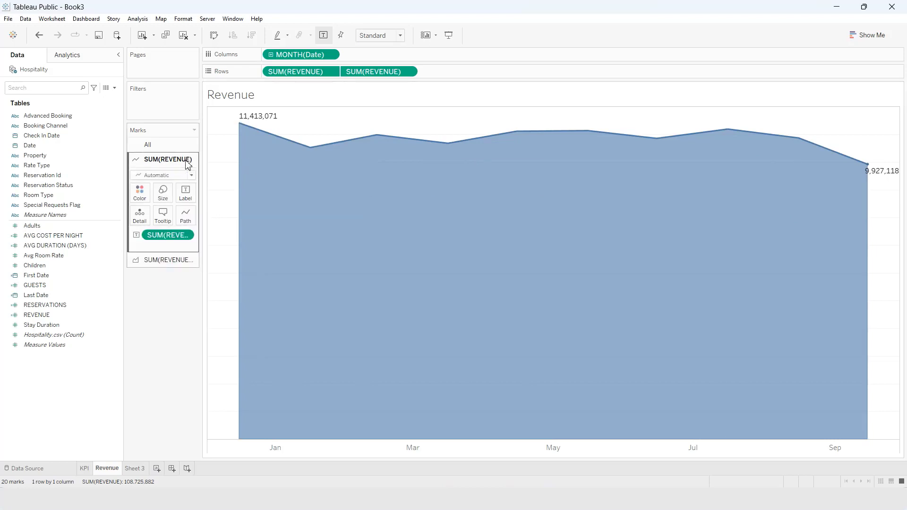
right_click(178, 235)
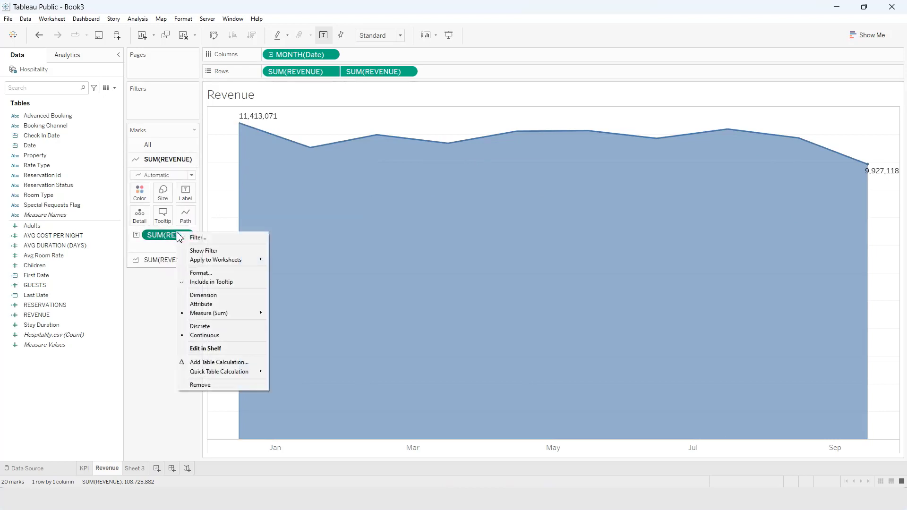
left_click(200, 275)
left_click(90, 146)
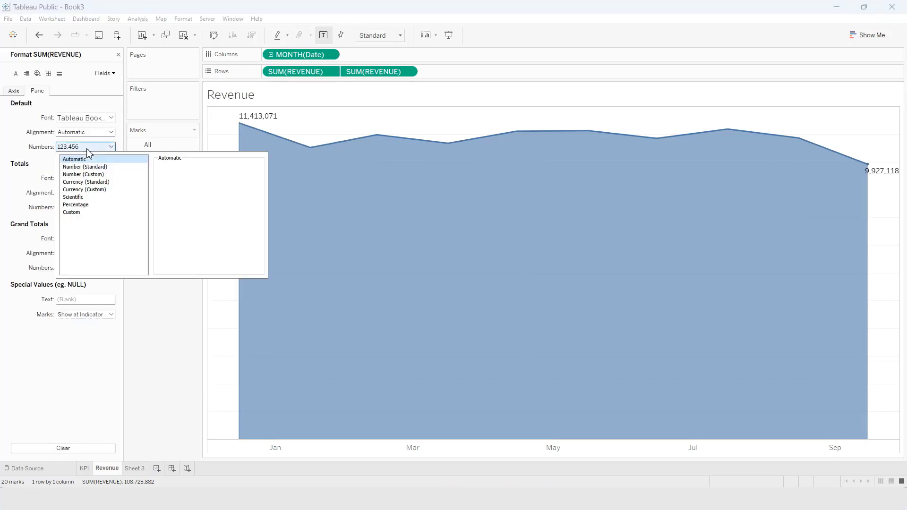
left_click(97, 183)
left_click(116, 190)
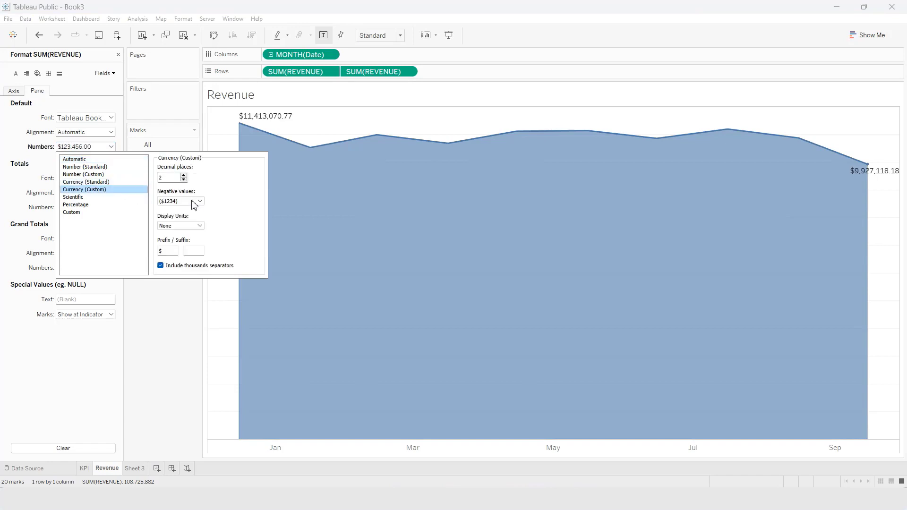
left_click(200, 227)
left_click(197, 246)
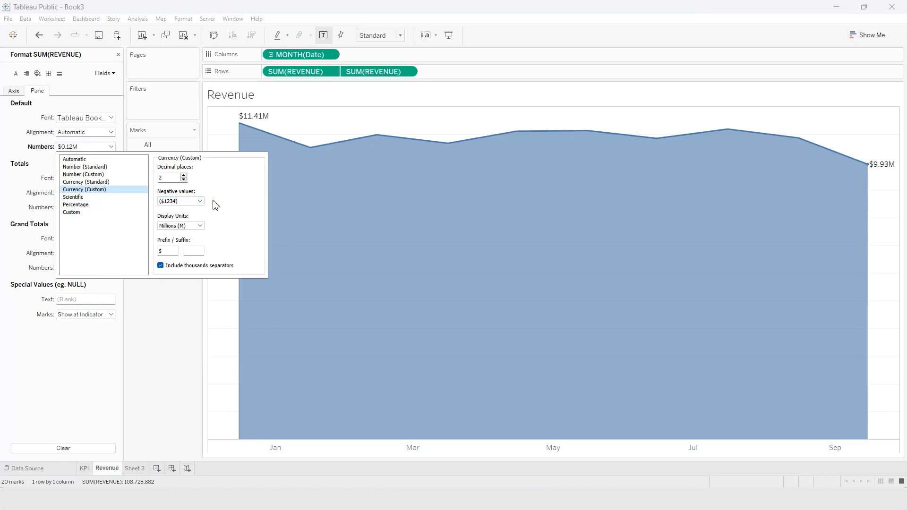
left_click(184, 179)
left_click(187, 294)
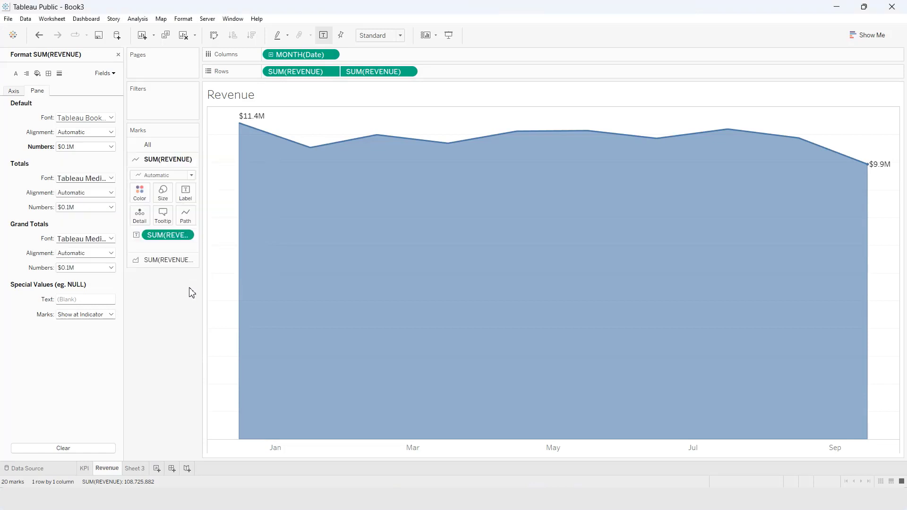
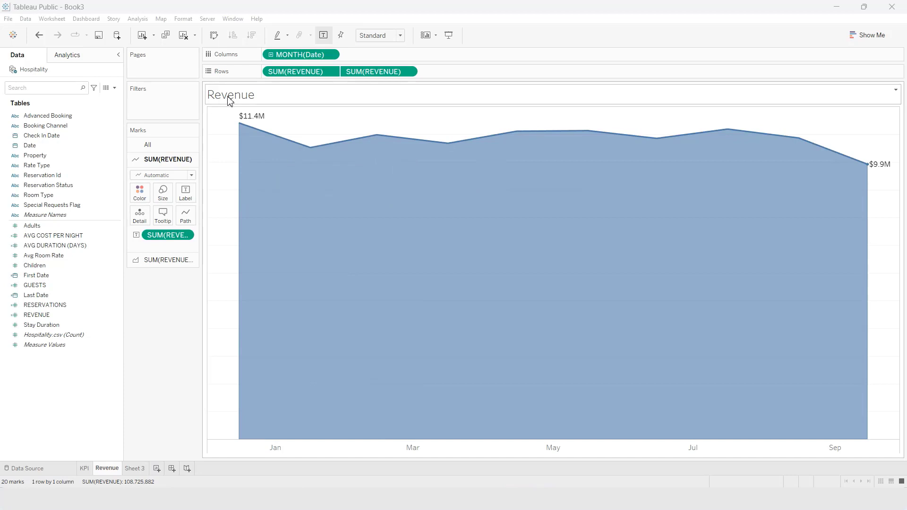
Set the row grid lines of the Revenue chart to None
right_click(230, 163)
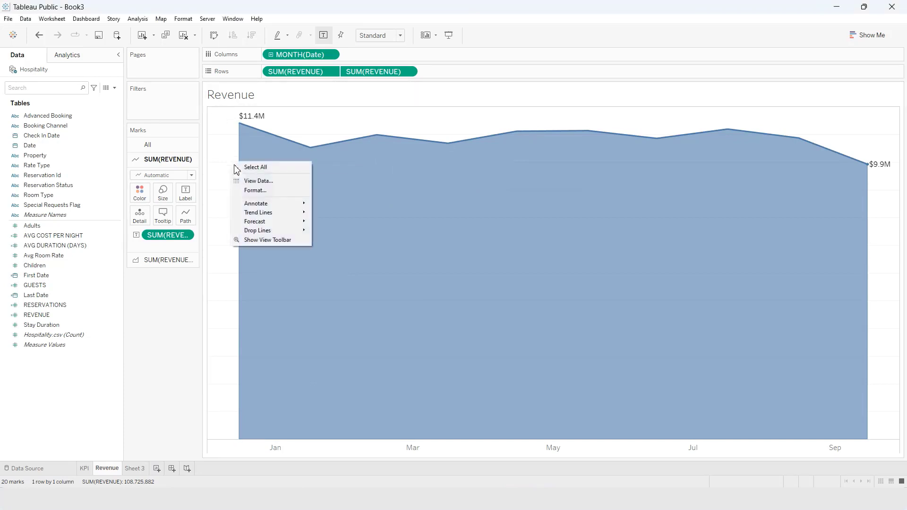
left_click(254, 190)
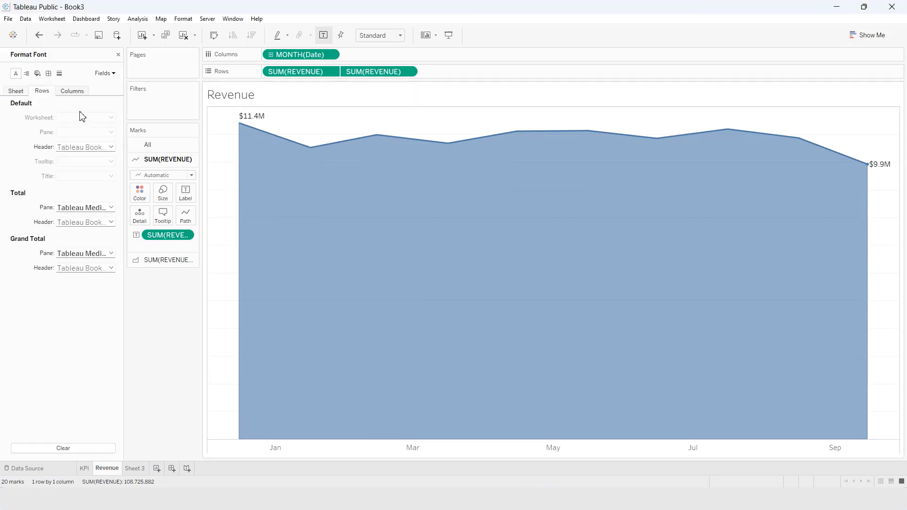
left_click(59, 73)
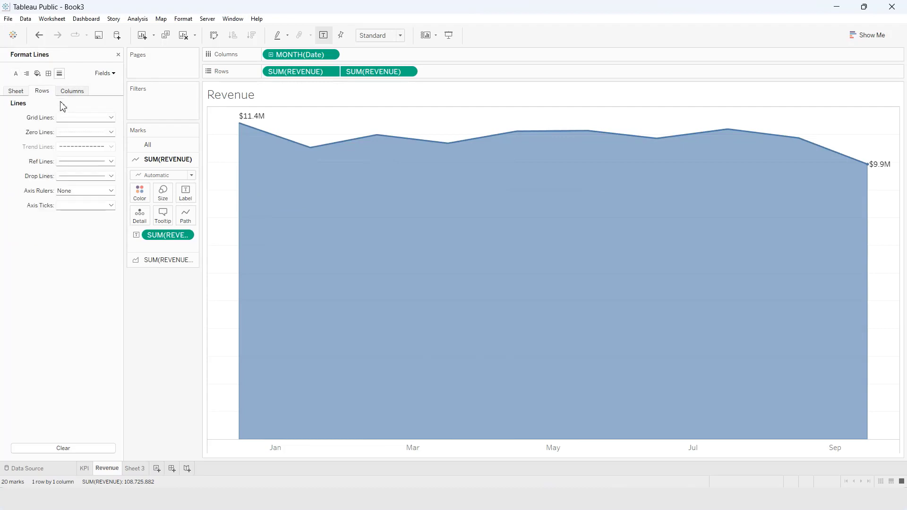
left_click(66, 118)
left_click(34, 263)
left_click(82, 121)
left_click(98, 132)
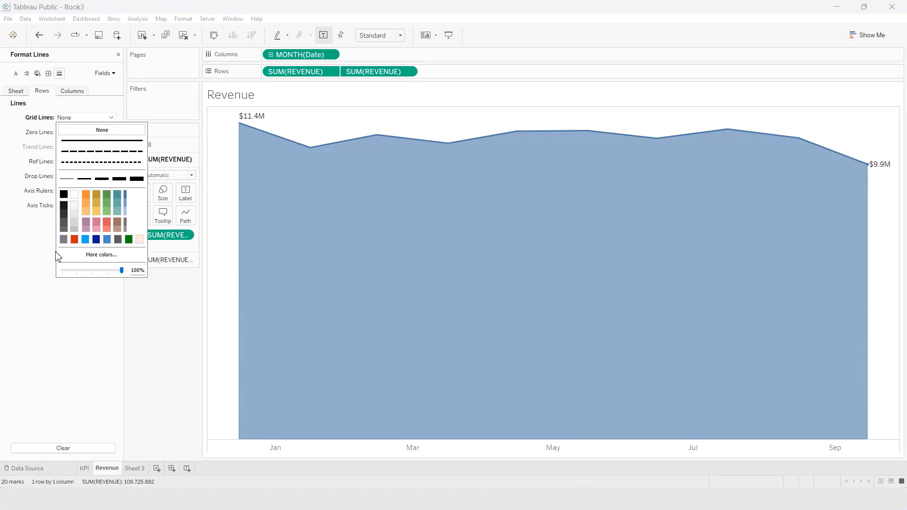
left_click(77, 329)
Set the sheet's row divider and column divider pane borders to None and close the formatting options
right_click(216, 256)
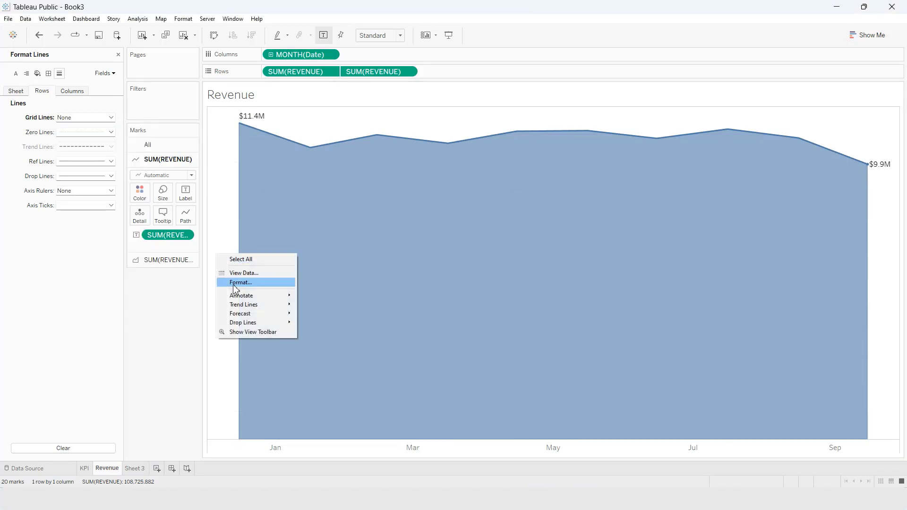
left_click(48, 73)
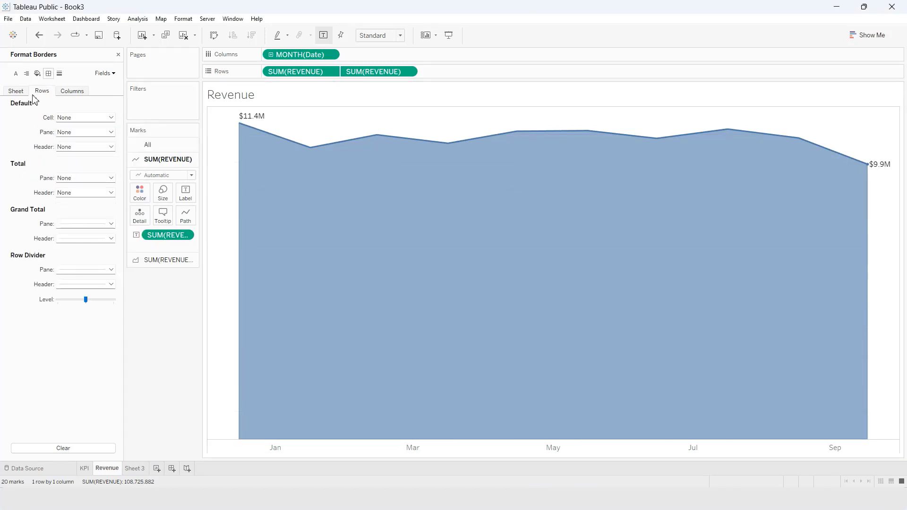
left_click(16, 91)
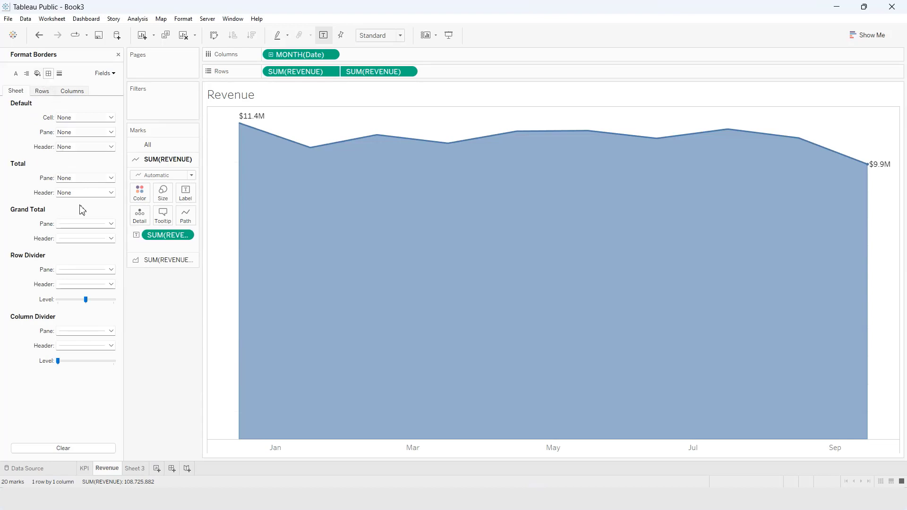
left_click(91, 271)
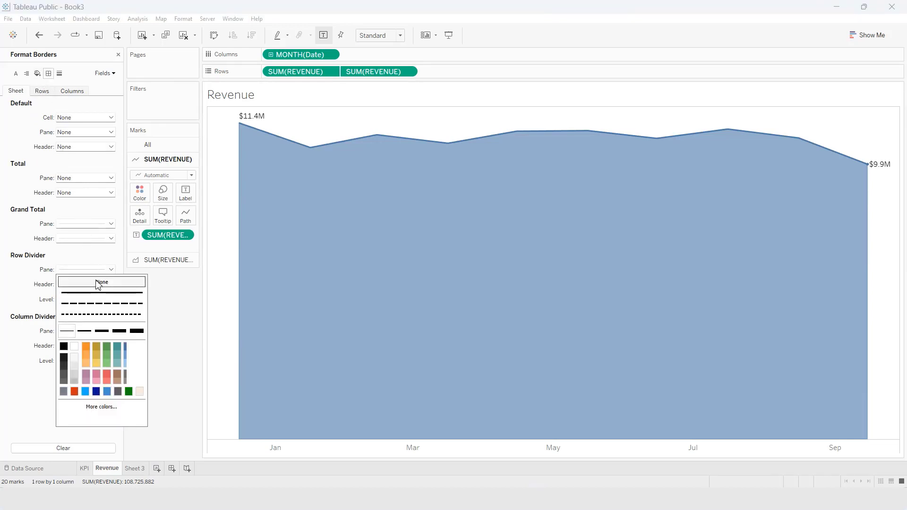
left_click(98, 281)
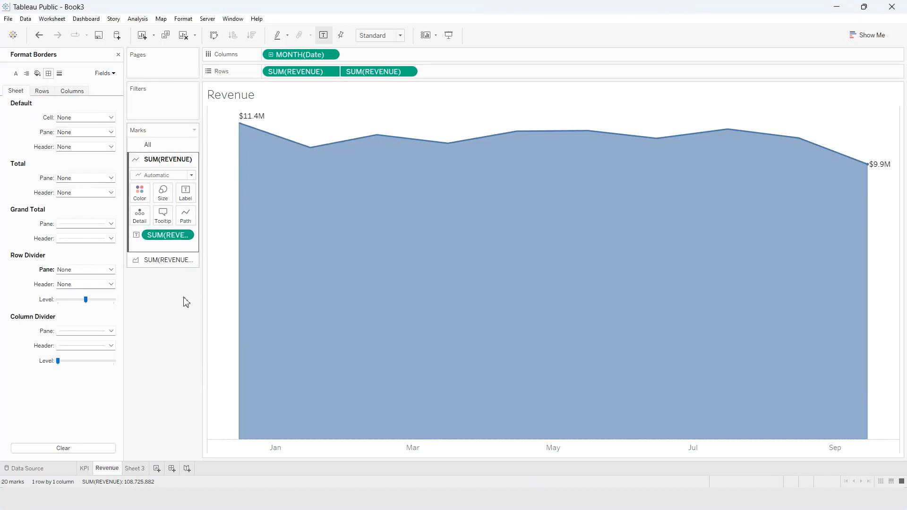
left_click(87, 333)
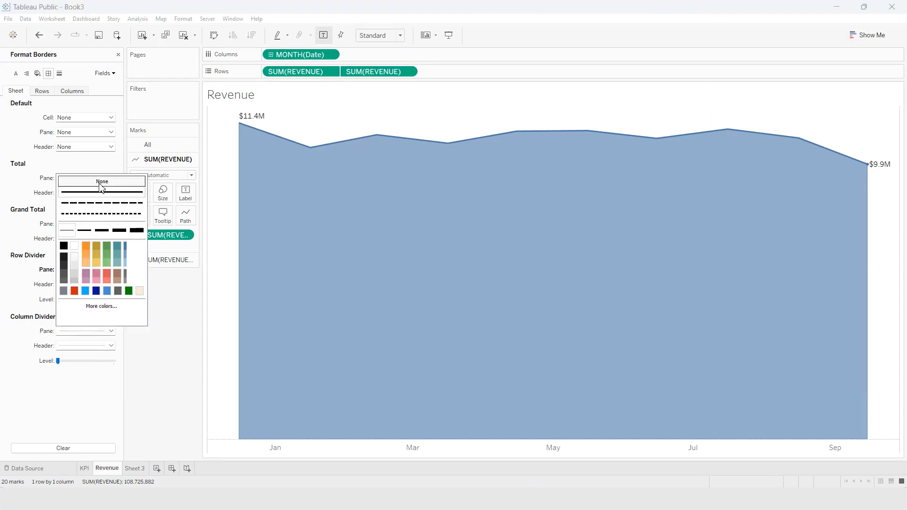
left_click(181, 318)
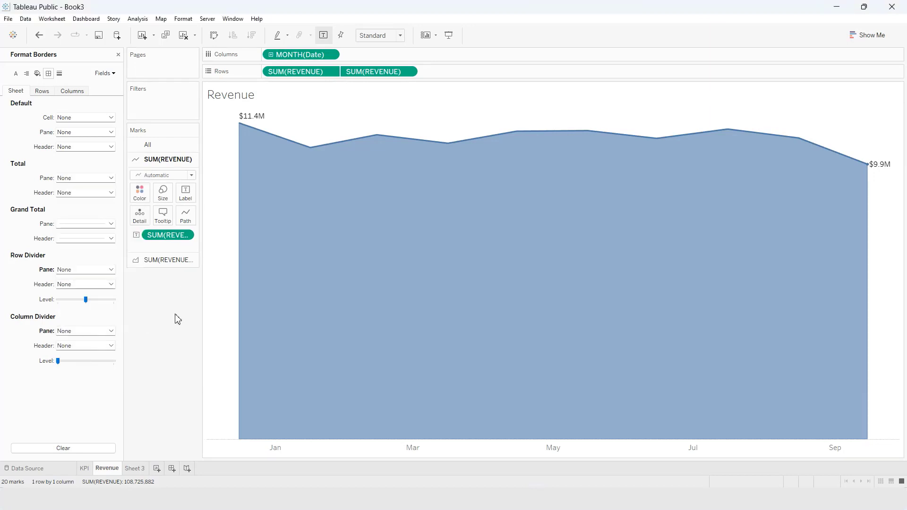
left_click(118, 54)
Try different alignments for the revenue line labels and set them to Top Center
left_click(186, 193)
left_click(250, 264)
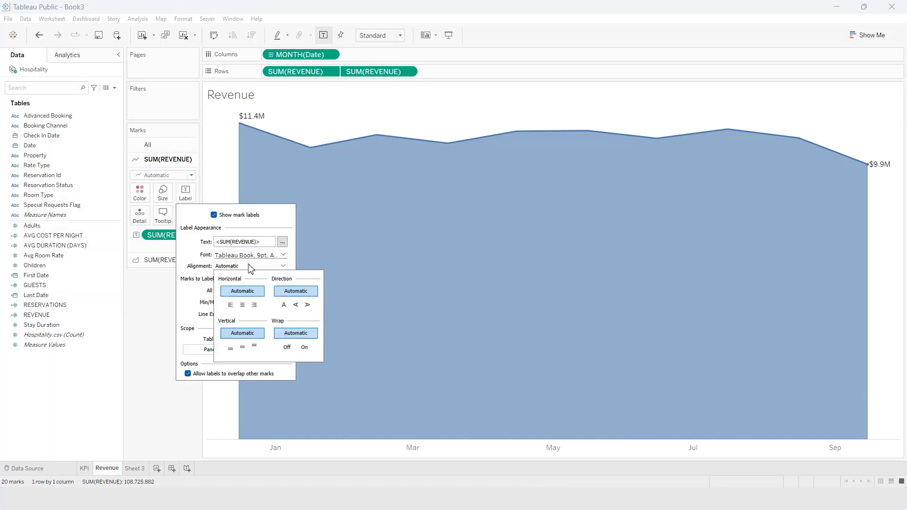
left_click(243, 305)
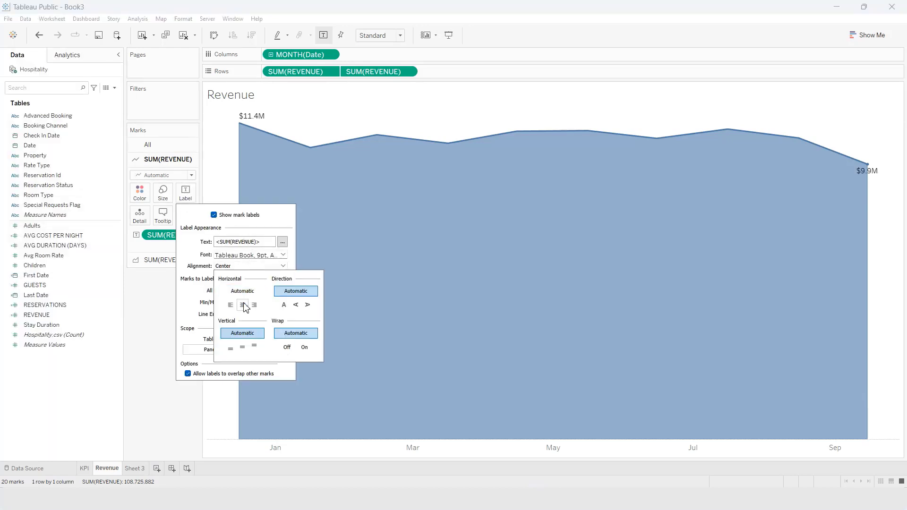
left_click(231, 305)
left_click(254, 305)
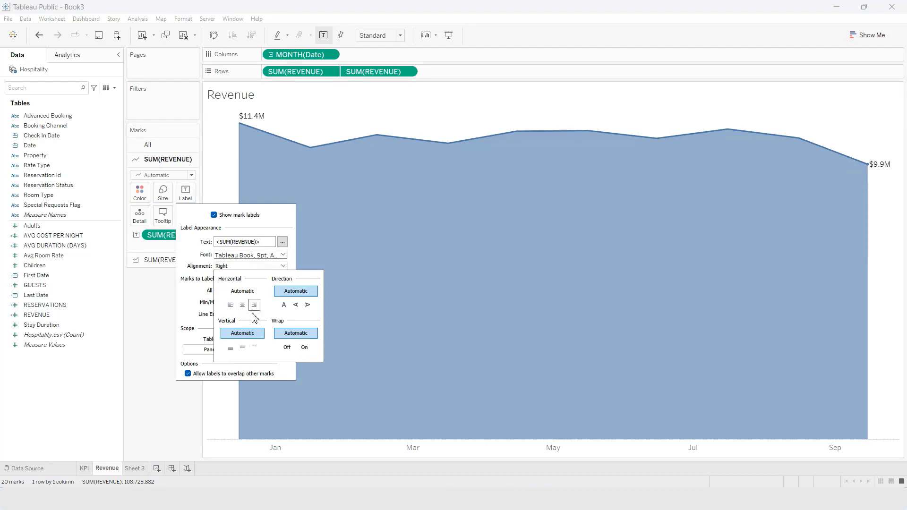
left_click(254, 348)
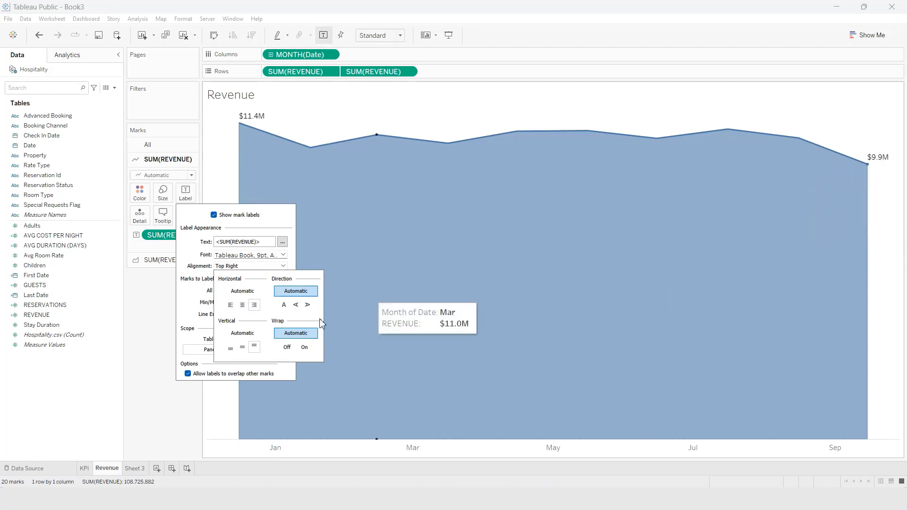
left_click(246, 349)
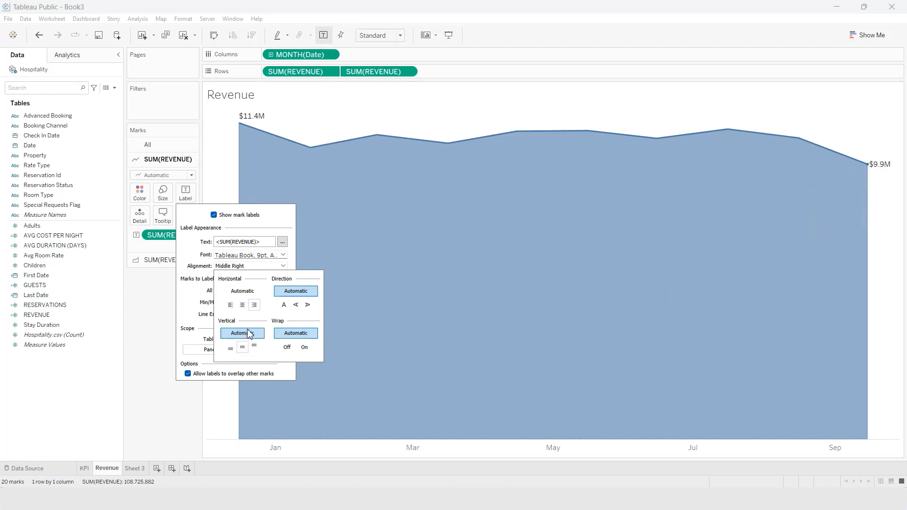
left_click(254, 346)
left_click(243, 305)
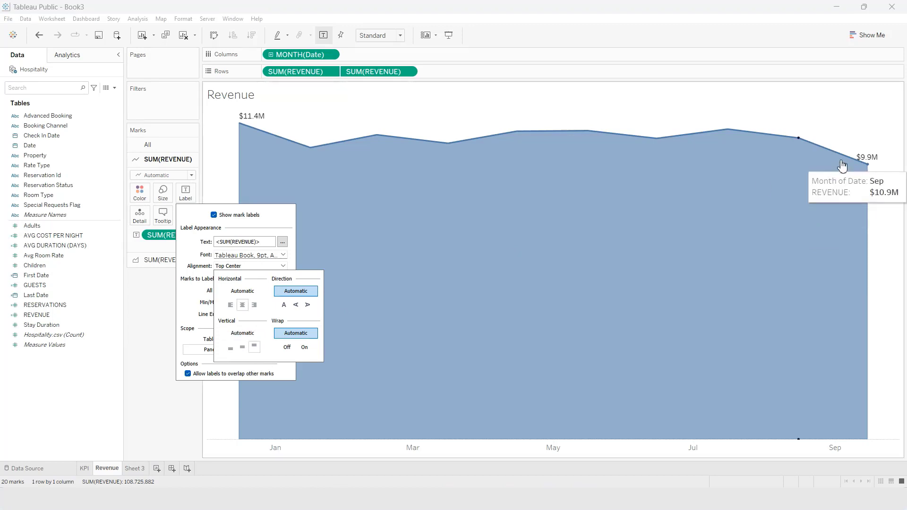
left_click(150, 334)
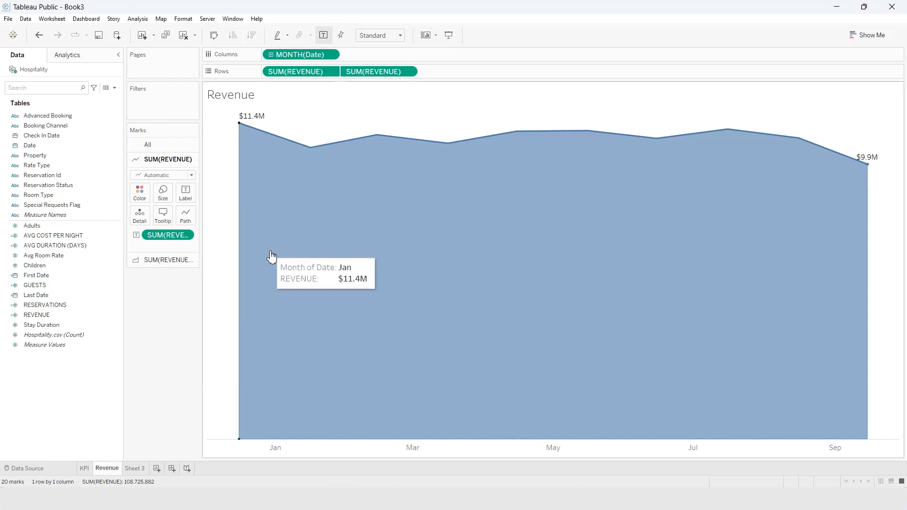
Set the color of the SUM(REVENUE) line to a bright blue from the basic colors
left_click(139, 192)
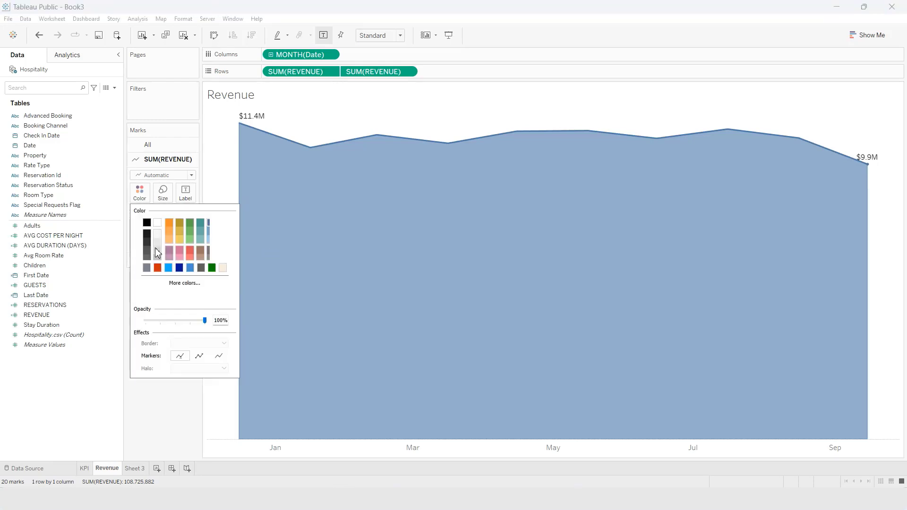
left_click(184, 283)
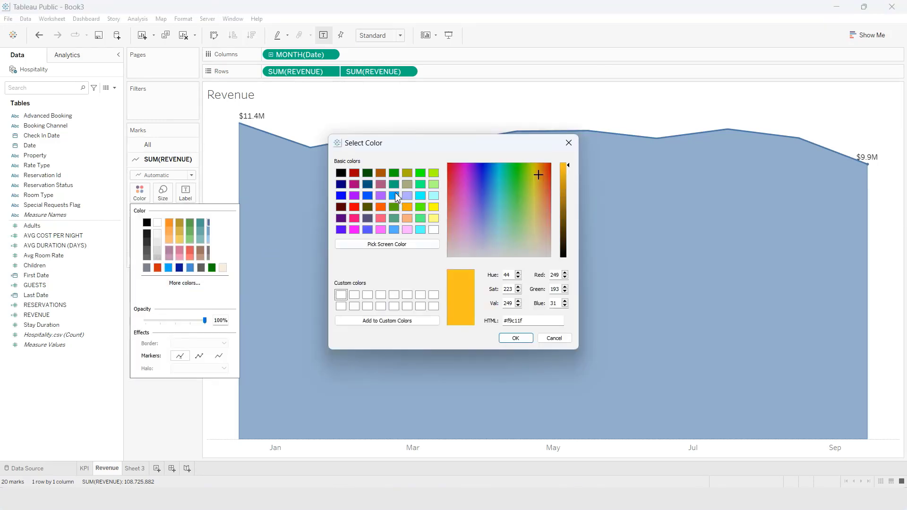
left_click(395, 195)
left_click(515, 338)
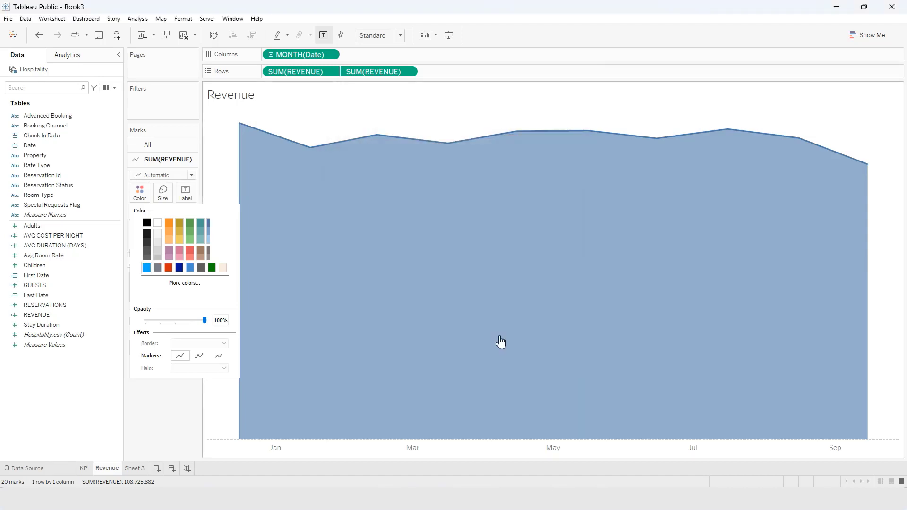
left_click(183, 414)
Color the SUM(REVENUE) area with the same bright blue as the line and set its opacity to 22%
left_click(153, 261)
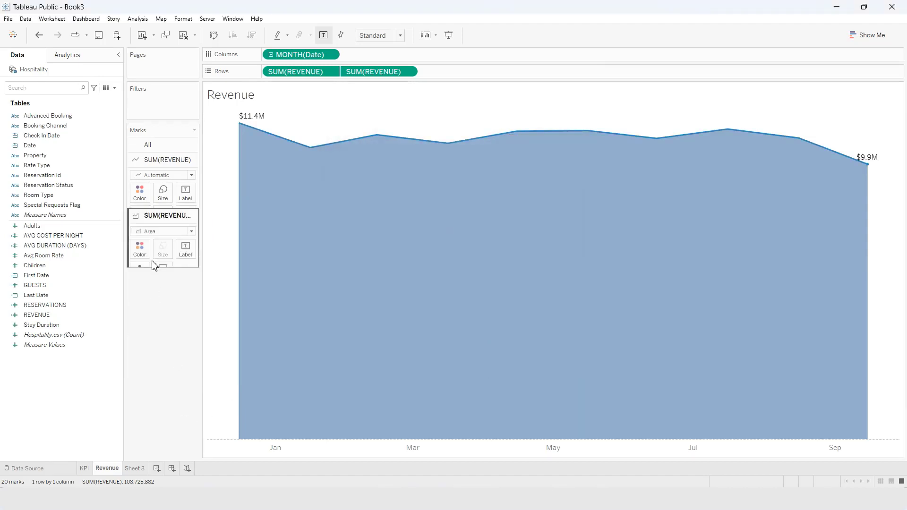
left_click(141, 210)
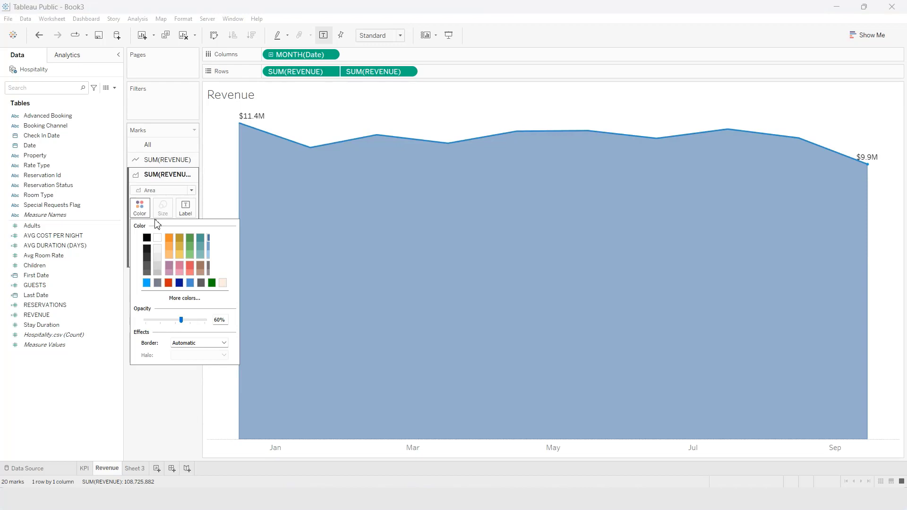
left_click(147, 283)
left_click_drag(181, 321, 153, 320)
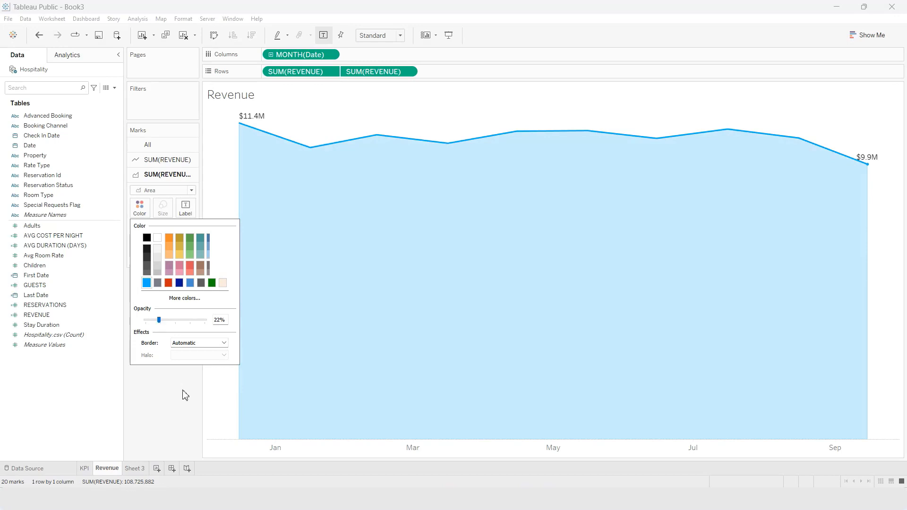
left_click(186, 399)
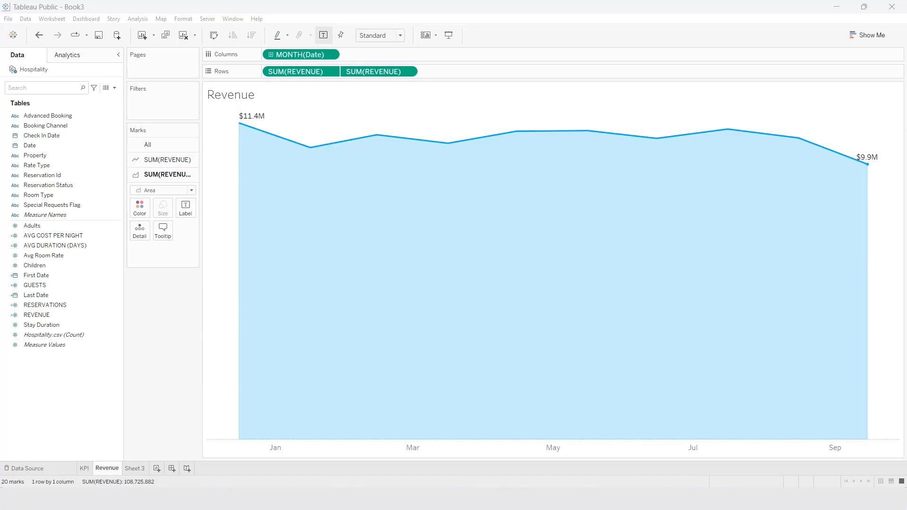
Replace the sheet title with a small, centered, letter-spaced REVENUE in Tableau Regular and apply it
double_click(220, 97)
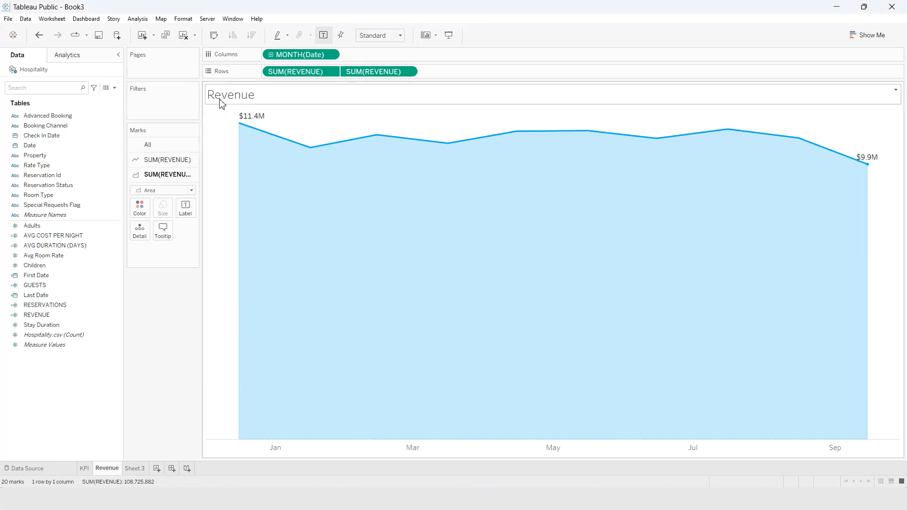
left_click_drag(435, 321, 359, 322)
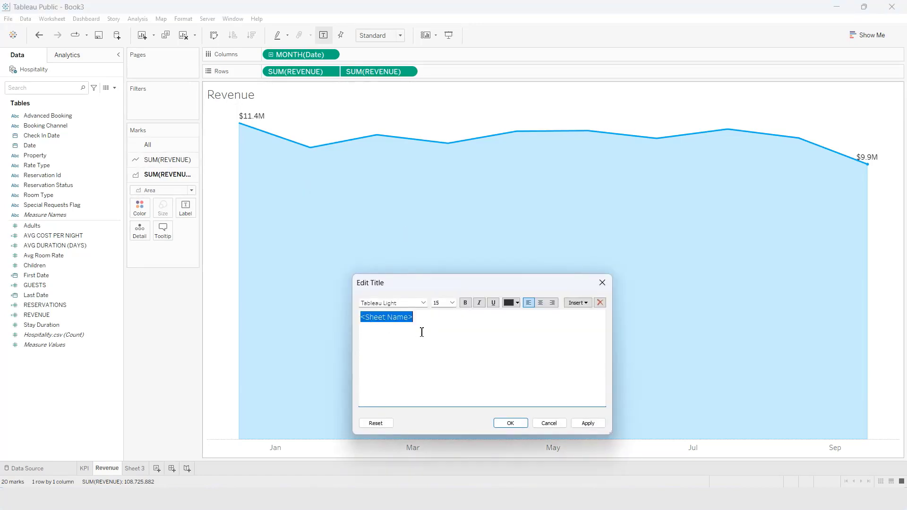
type("REVENUE")
left_click(363, 332)
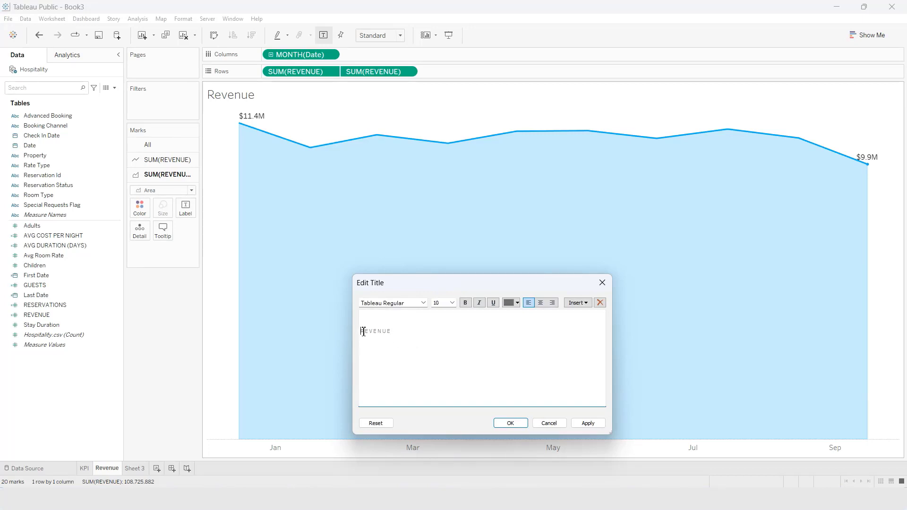
left_click(540, 302)
key("BackSpace")
key("BackSpace")
left_click(540, 303)
left_click(586, 423)
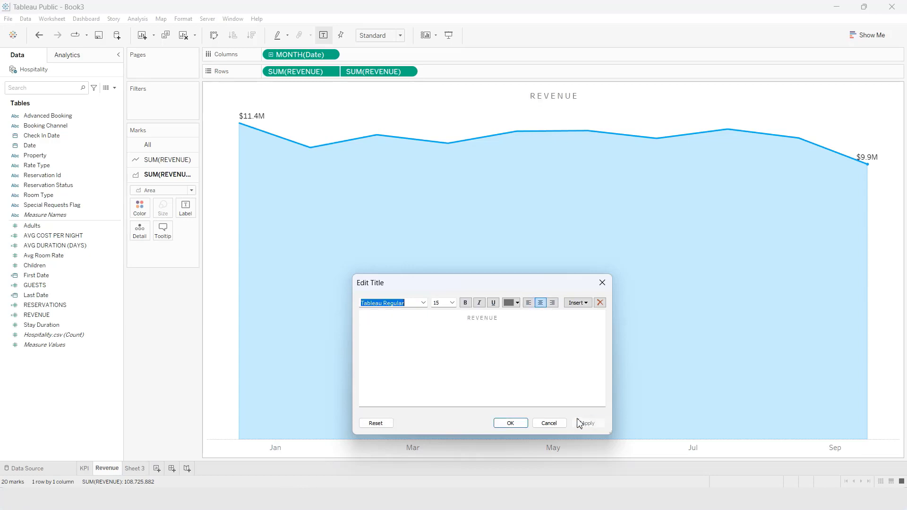
left_click(505, 422)
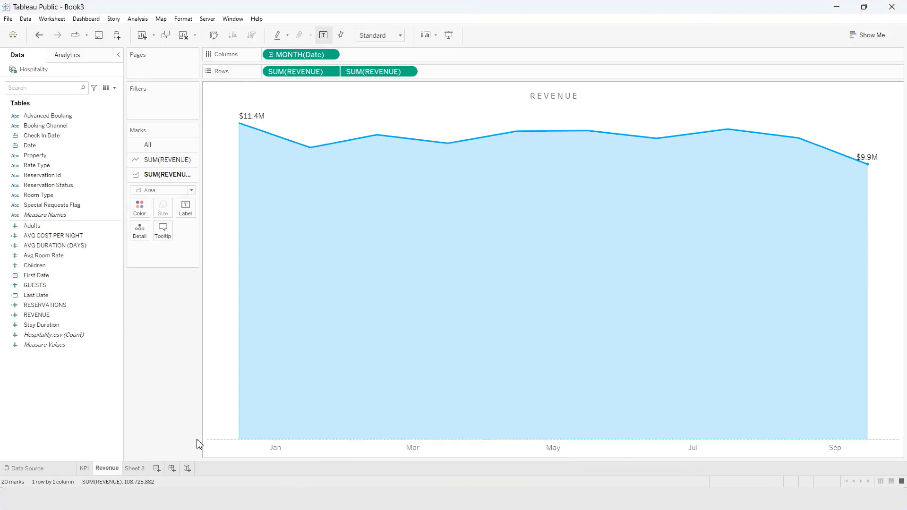
Rename the KPI sheet as 1_KPI and the Revenue sheet as 2_Revenue
double_click(85, 469)
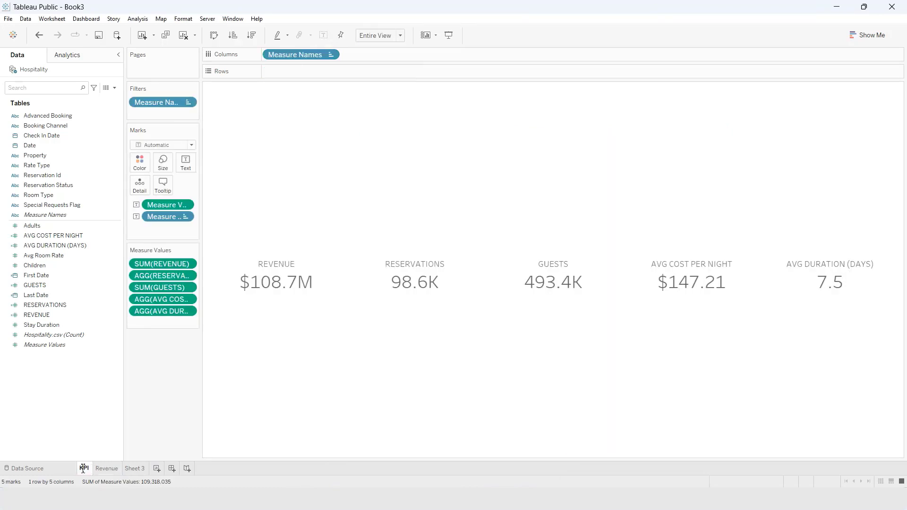
type("1_")
left_click(120, 470)
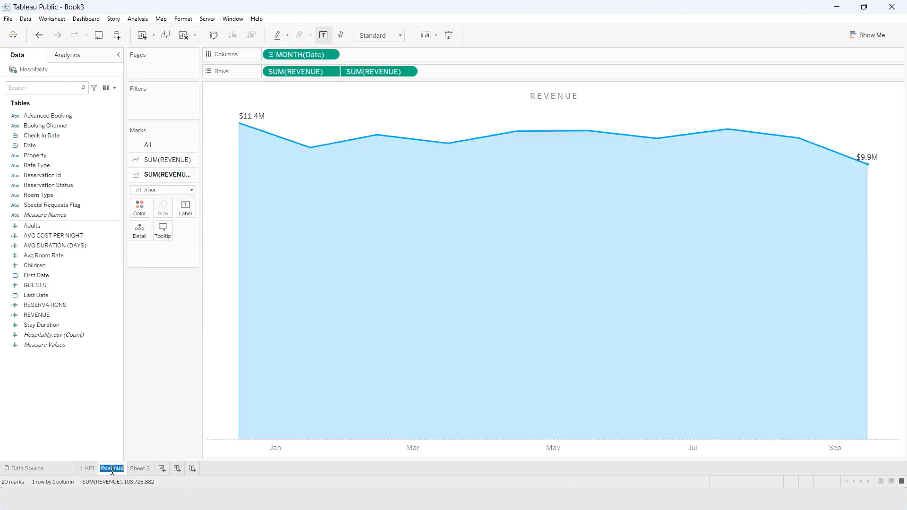
type("_")
key("Return")
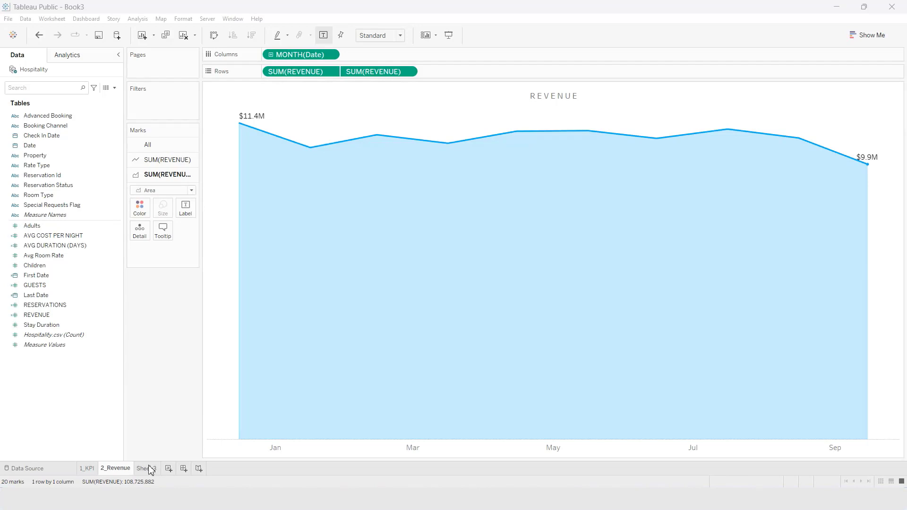
Duplicate the 2_Revenue sheet and rename the copy as 3_Reservations
right_click(125, 473)
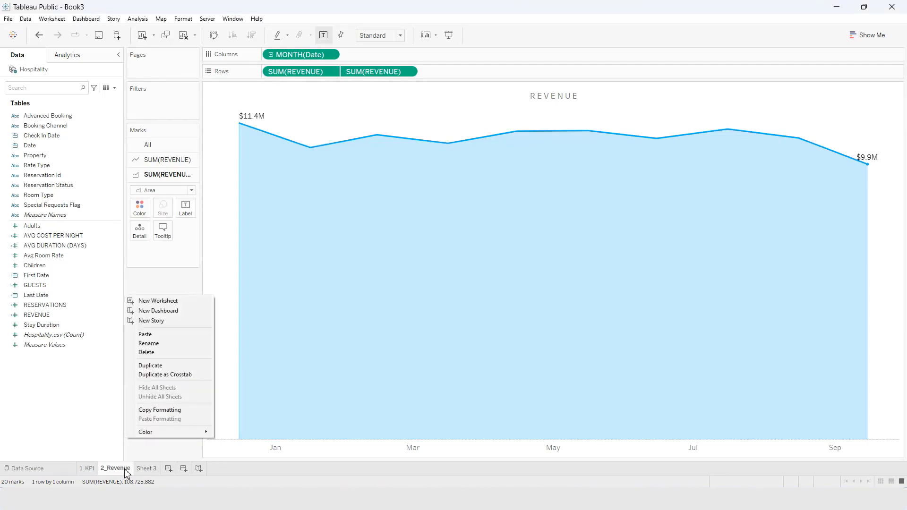
left_click(166, 368)
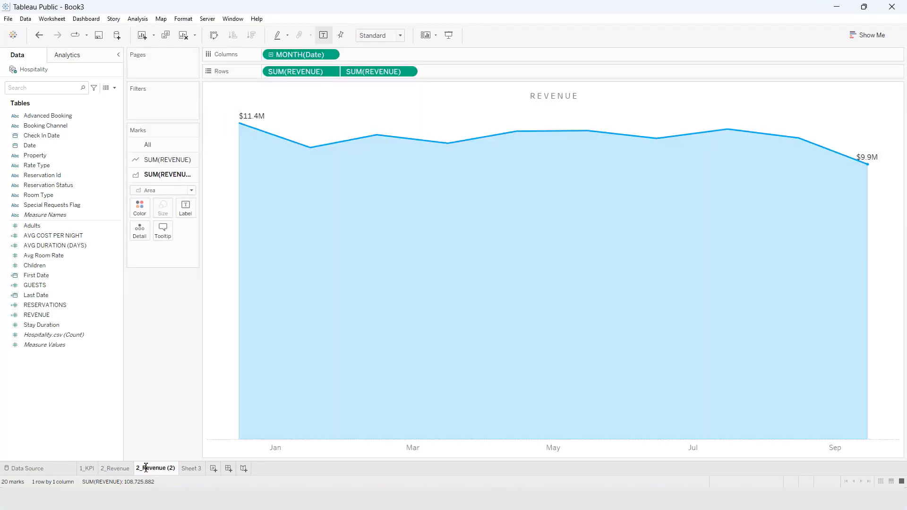
double_click(156, 468)
type("3_Reservations")
key("Return")
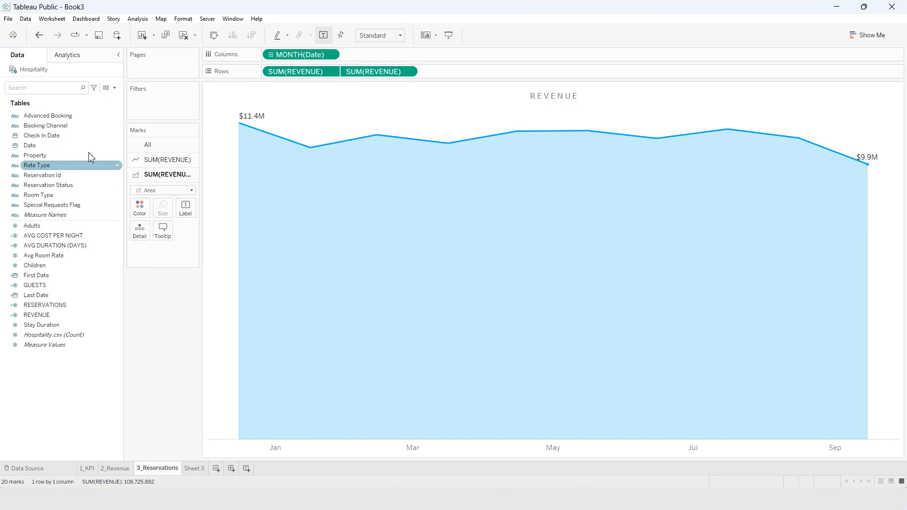
Add RESERVATIONS to the rows twice and remove both SUM(REVENUE) measures from the rows
left_click(82, 175)
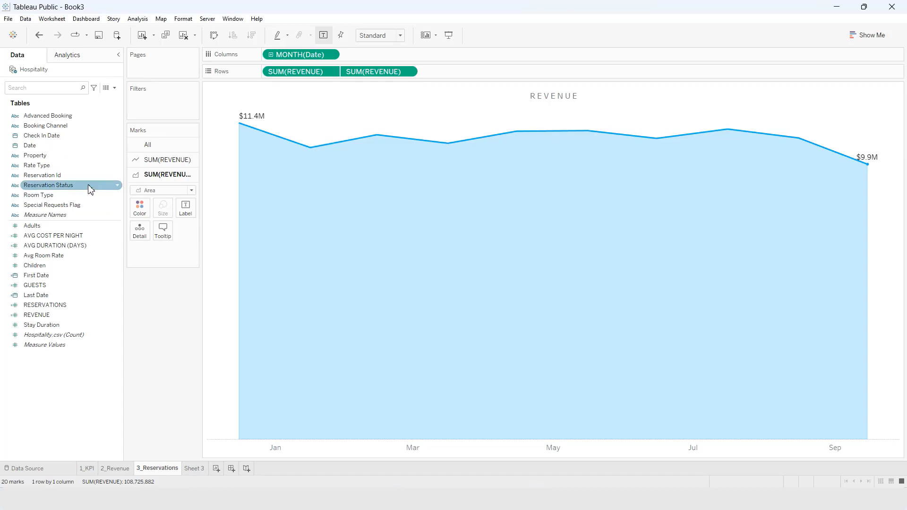
left_click(75, 307)
mouse_move(78, 313)
left_mouse_down()
mouse_move(517, 72)
mouse_move(380, 69)
left_mouse_up()
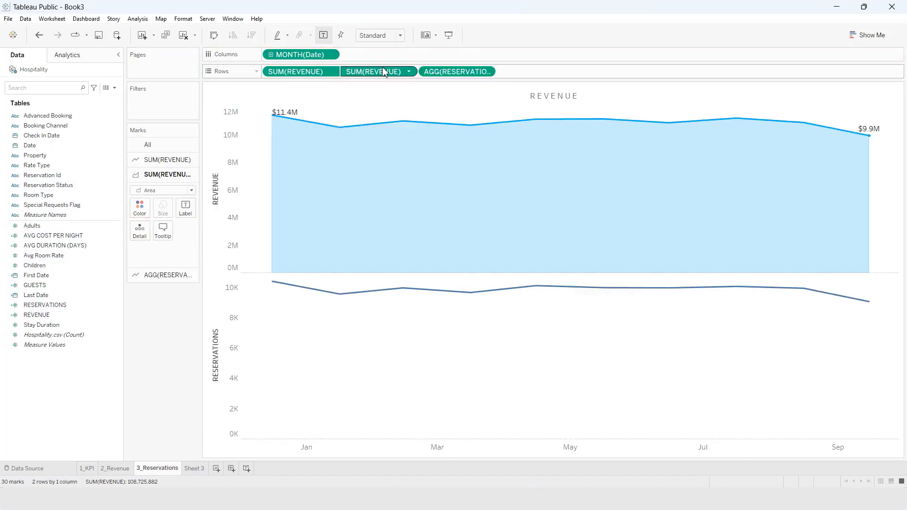
mouse_move(86, 307)
left_mouse_down()
mouse_move(583, 85)
mouse_move(582, 77)
left_mouse_up()
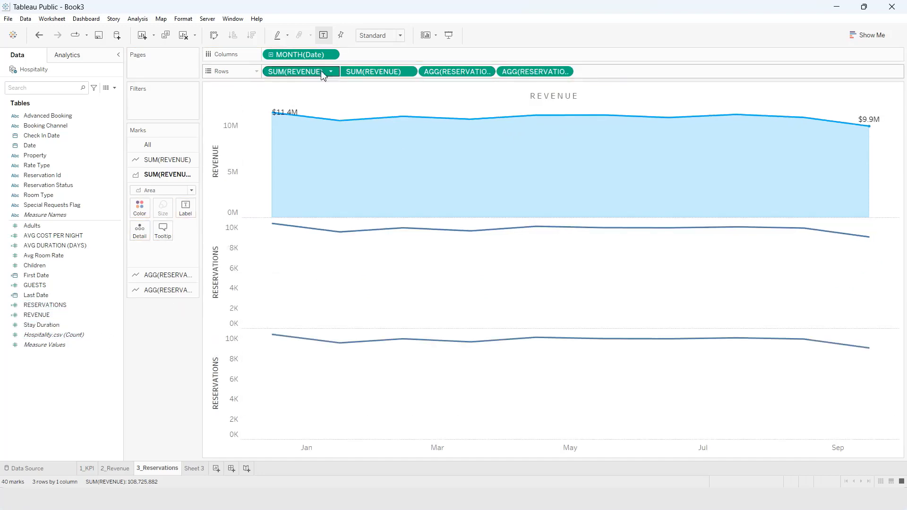
left_click(294, 80)
left_click(355, 73, "ctrl")
left_click_drag(300, 72, 149, 355)
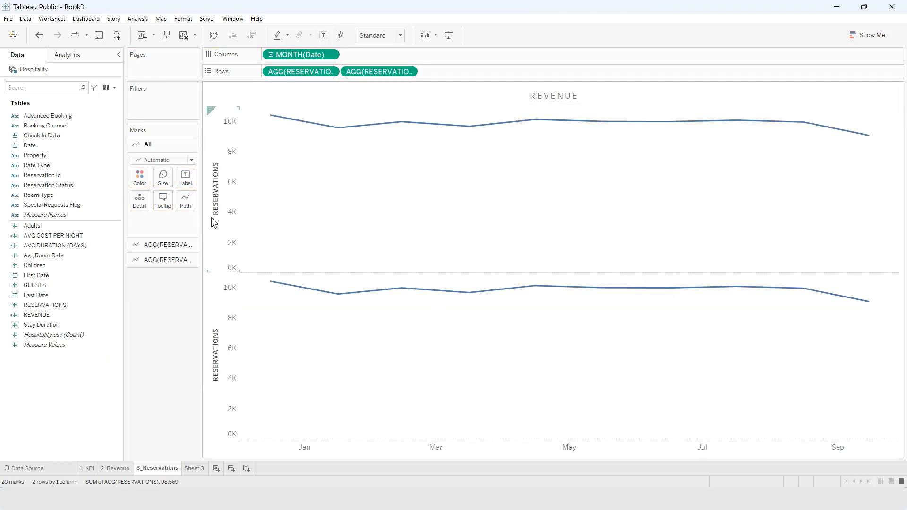
Change the second RESERVATIONS measure to an Area mark and combine both measures on a dual axis
left_click(169, 260)
left_click(175, 190)
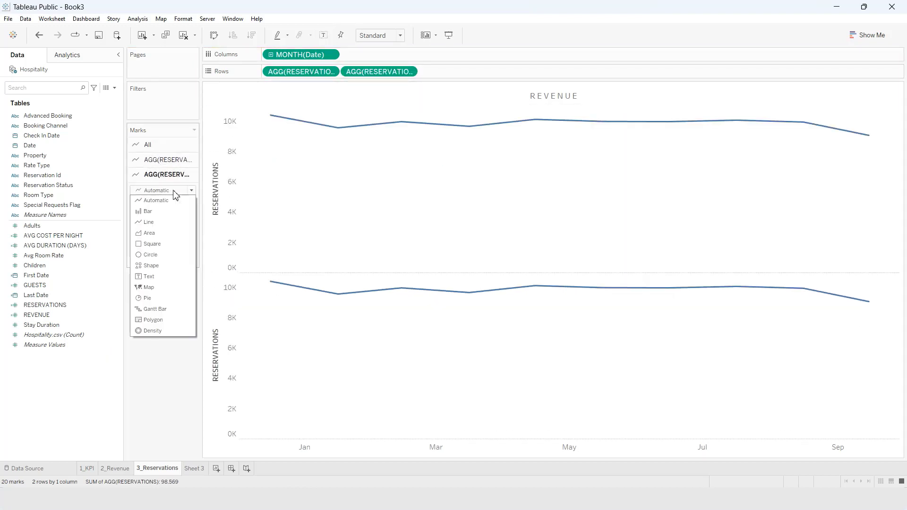
left_click(165, 229)
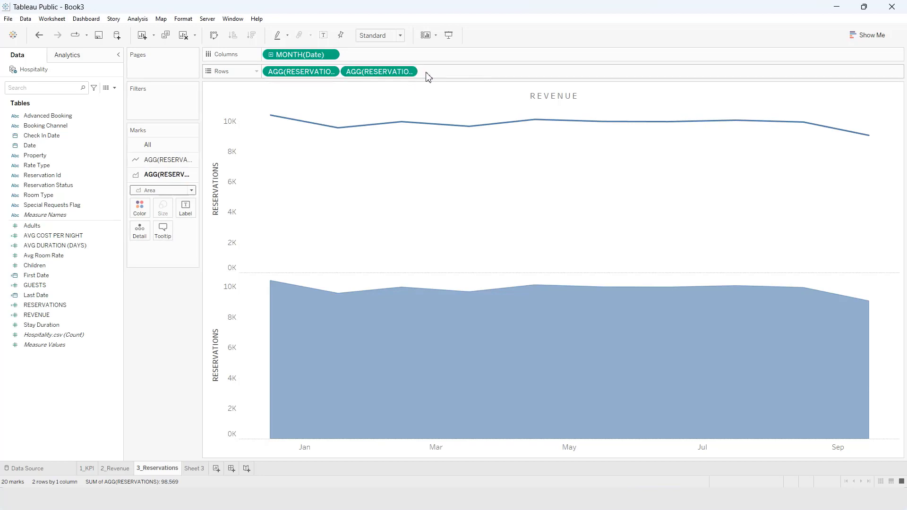
right_click(393, 75)
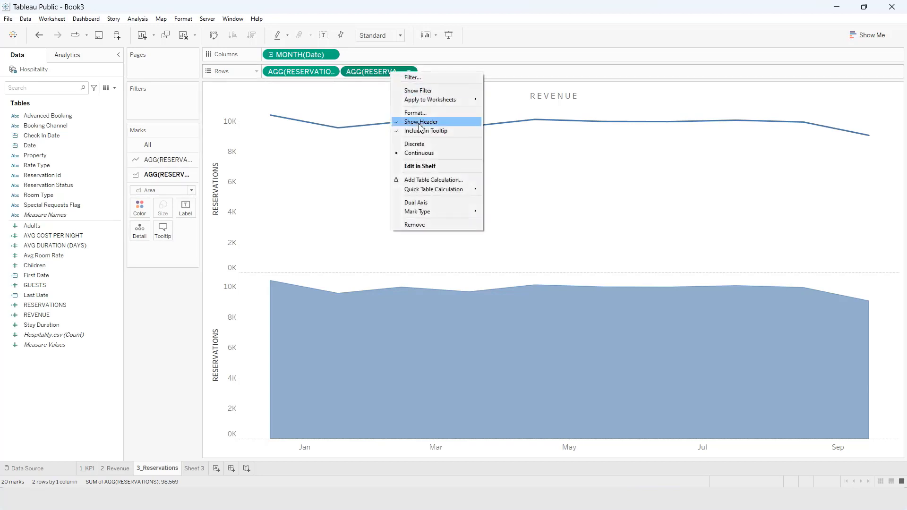
left_click(427, 202)
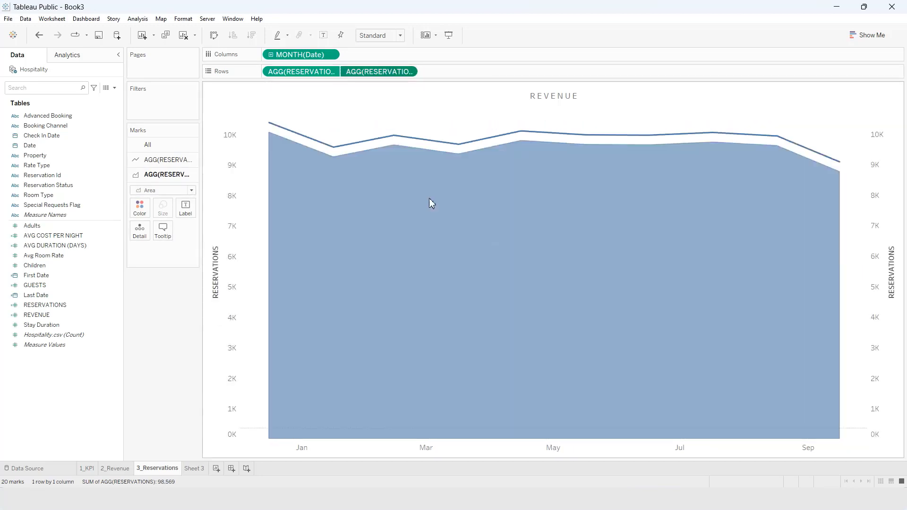
Synchronize the two RESERVATIONS axes and hide both axis headers
right_click(878, 160)
left_click(858, 212)
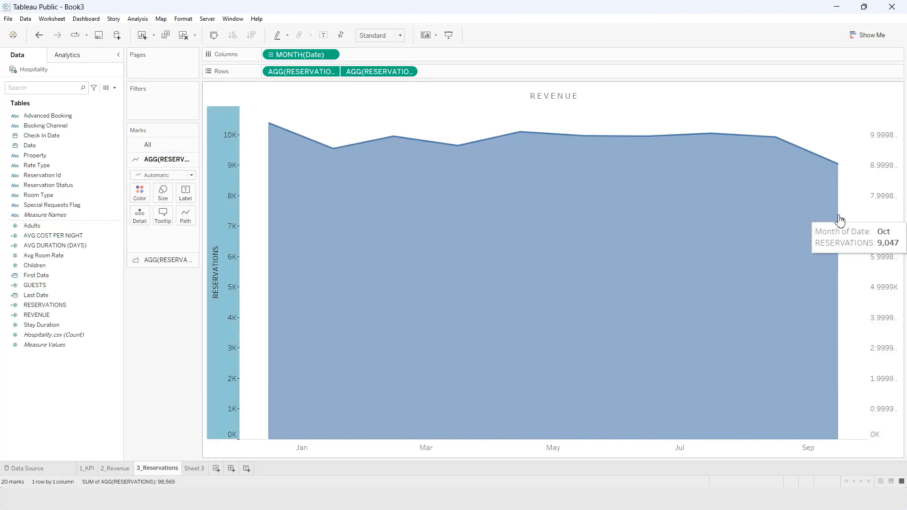
left_click(890, 171)
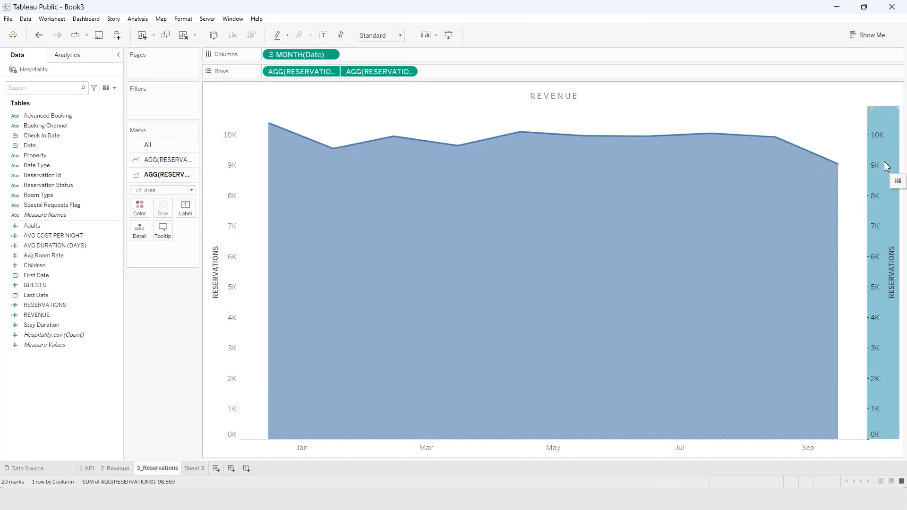
right_click(891, 162)
left_click(848, 252)
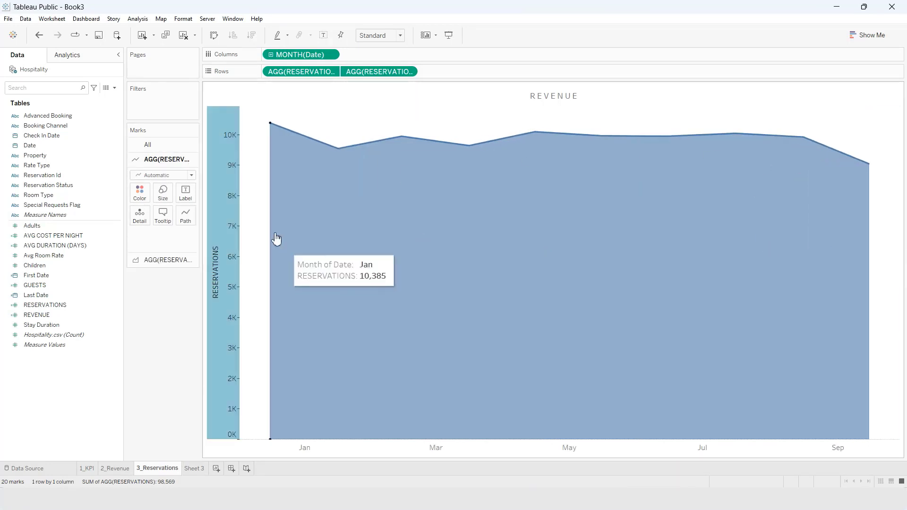
left_click(220, 203)
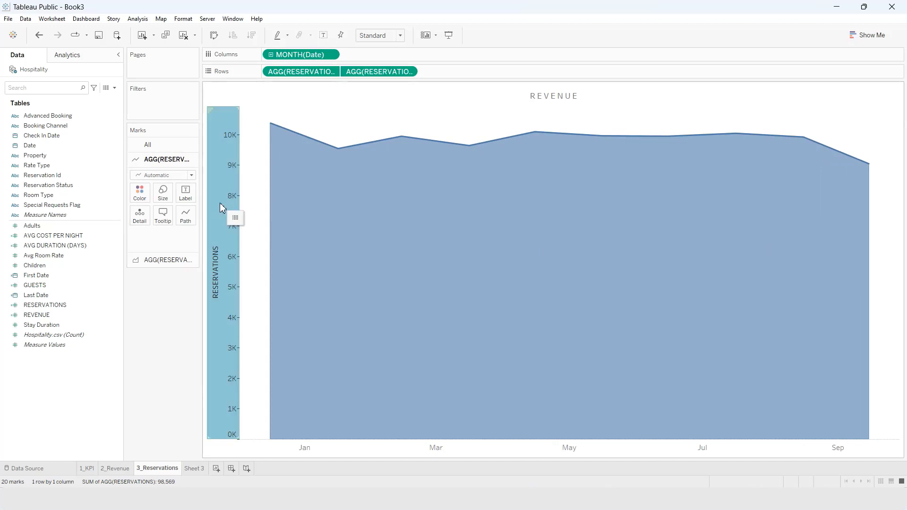
right_click(220, 203)
left_click(253, 285)
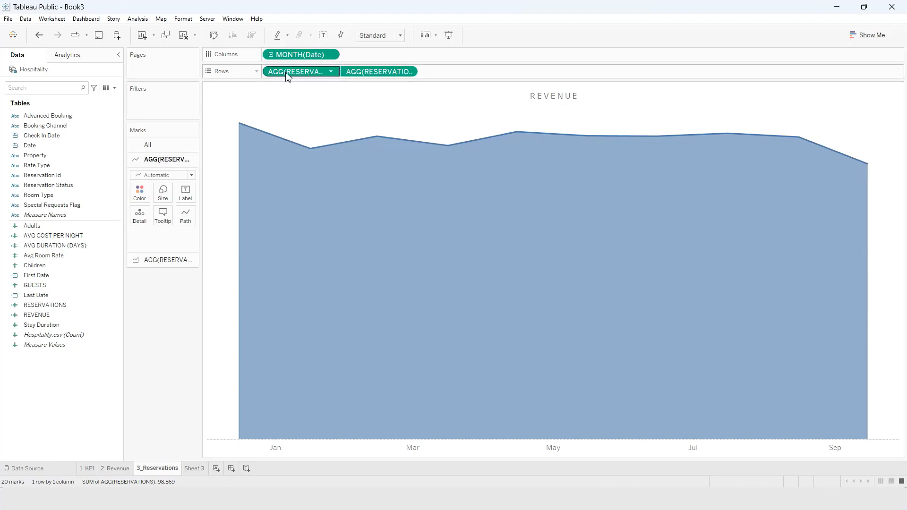
Label the RESERVATIONS line with its own values and restrict the labels to the Most Recent mark
left_click_drag(286, 72, 189, 196)
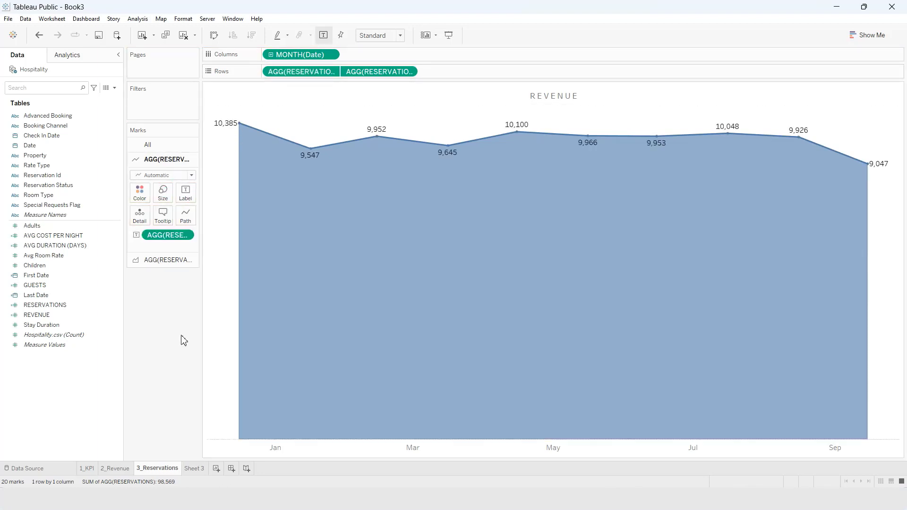
left_click(185, 193)
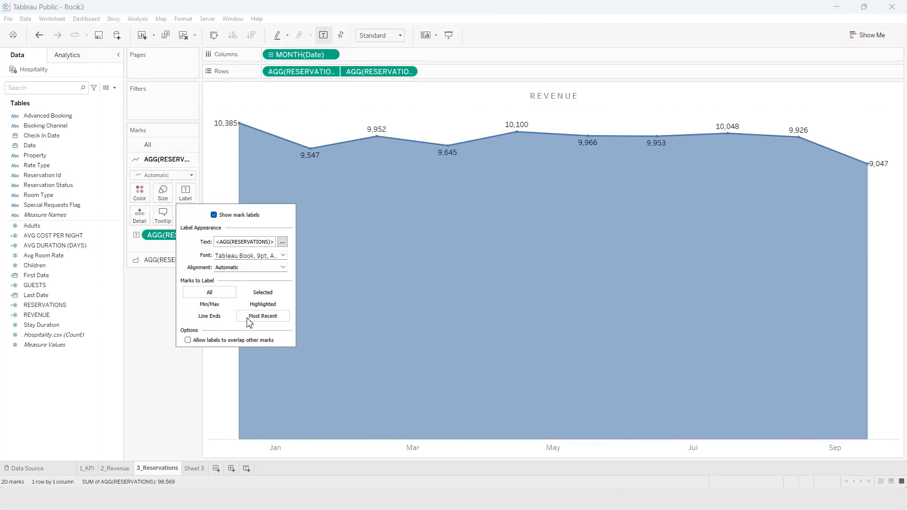
left_click(249, 319)
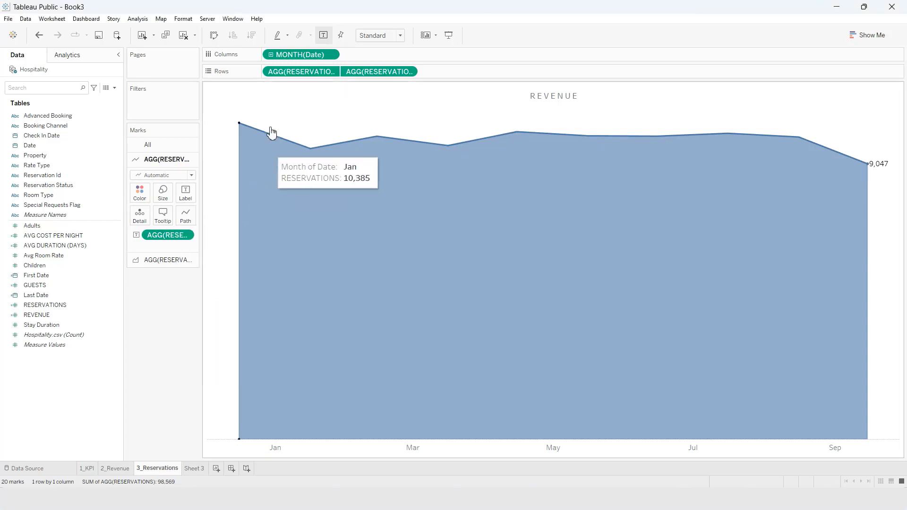
Set the mark label of the January point on the RESERVATIONS area to always show
right_click(239, 124)
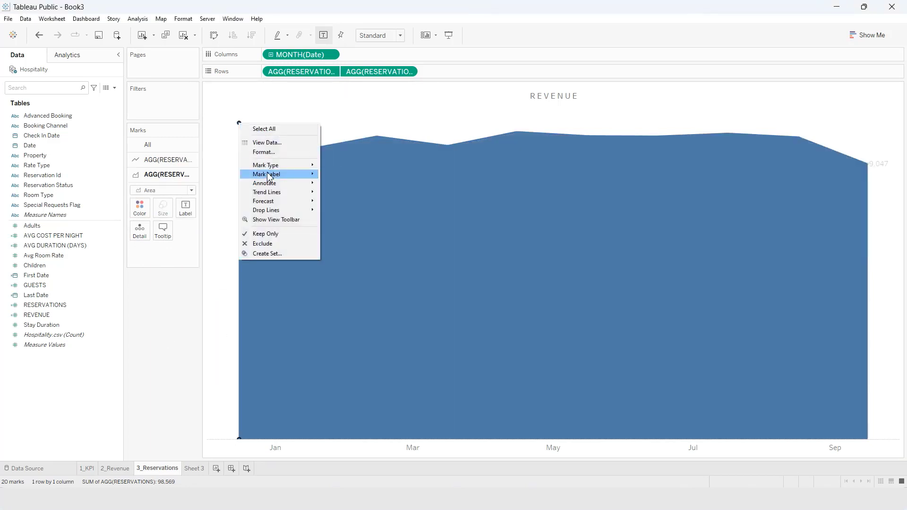
mouse_move(269, 174)
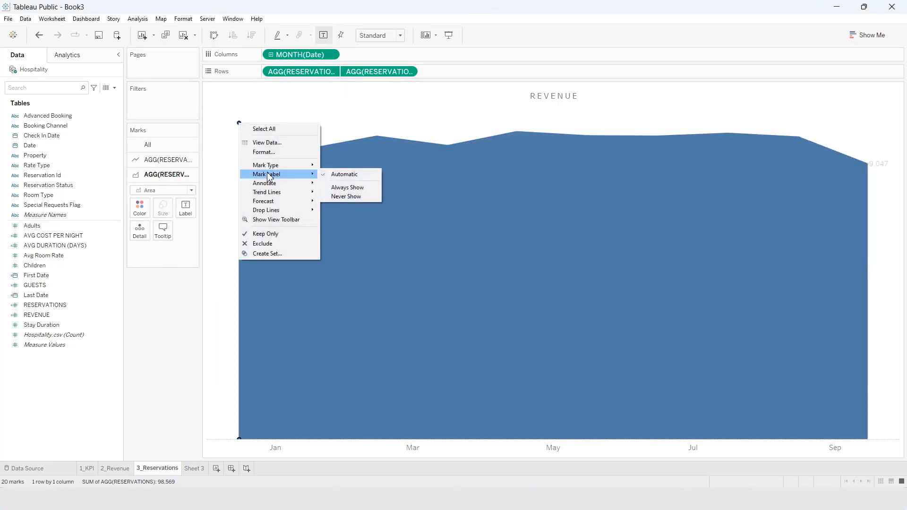
left_click(346, 188)
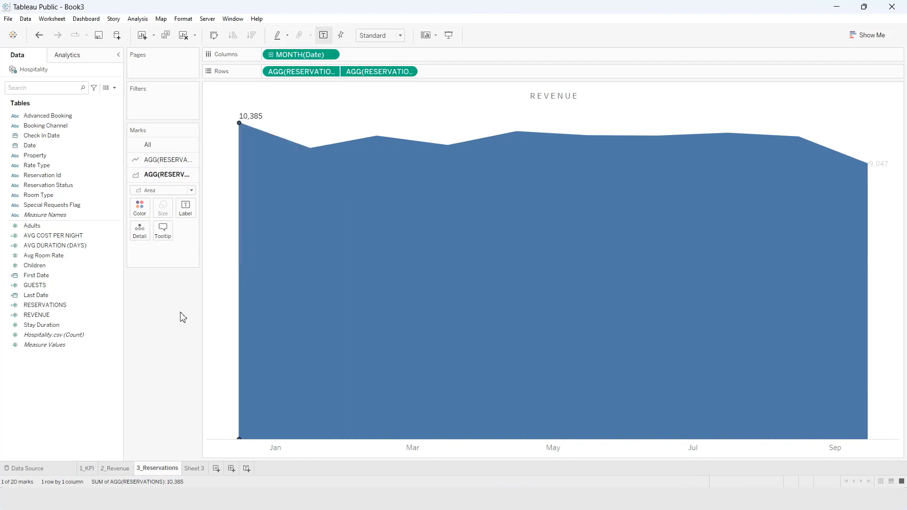
left_click(180, 312)
Format the RESERVATIONS line's label numbers as custom numbers in Thousands (K) with one decimal place
left_click(183, 161)
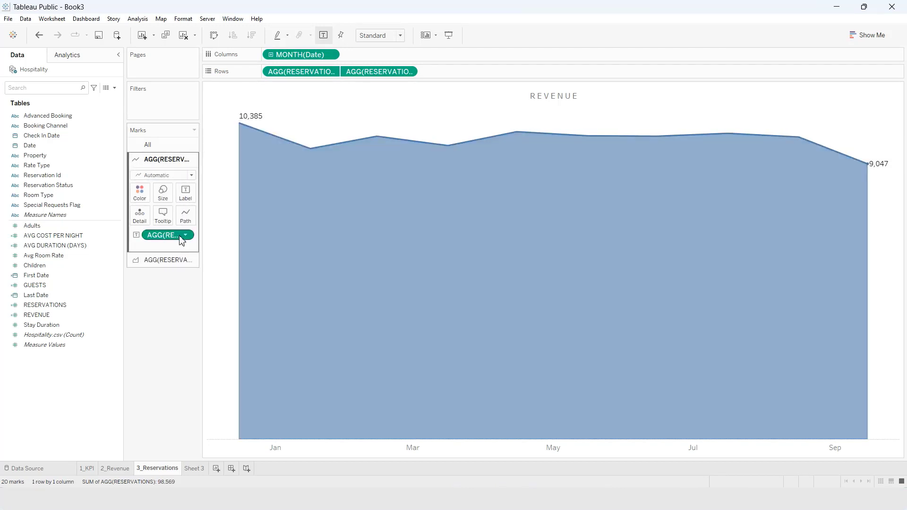
right_click(182, 240)
left_click(202, 278)
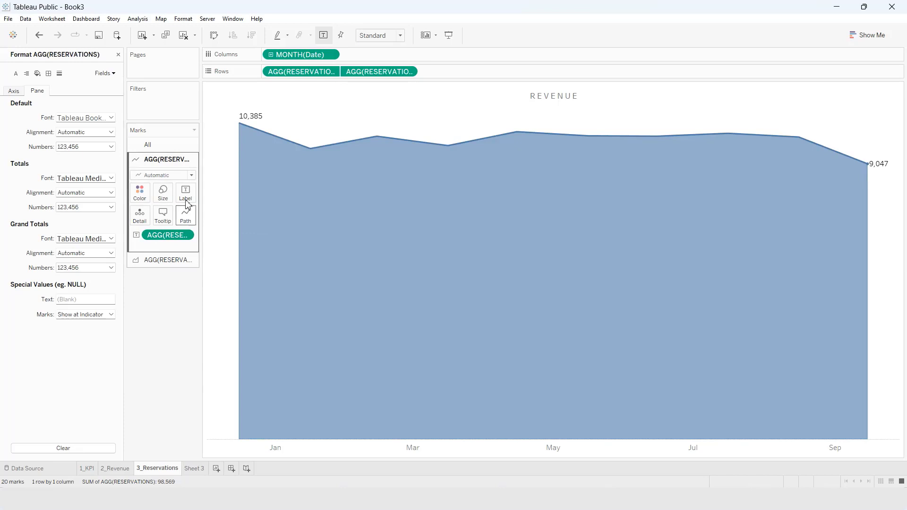
left_click(95, 148)
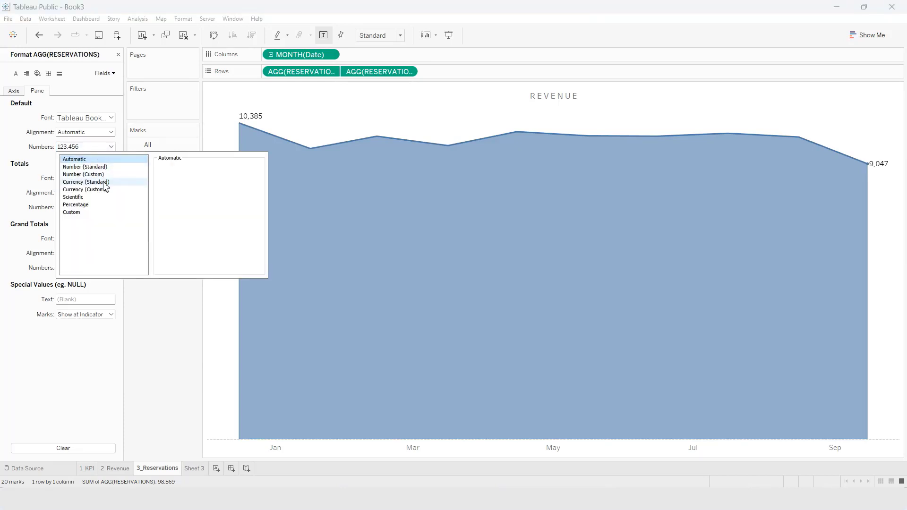
left_click(108, 174)
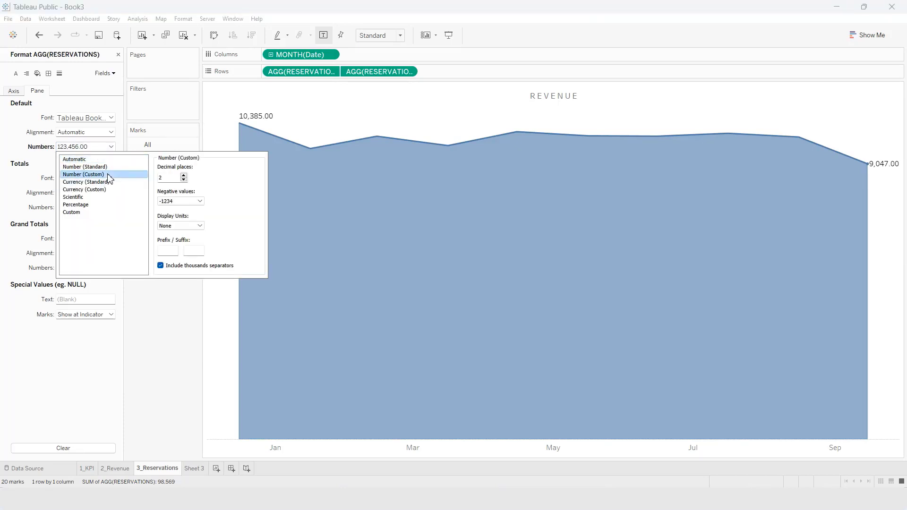
left_click(199, 225)
left_click(188, 240)
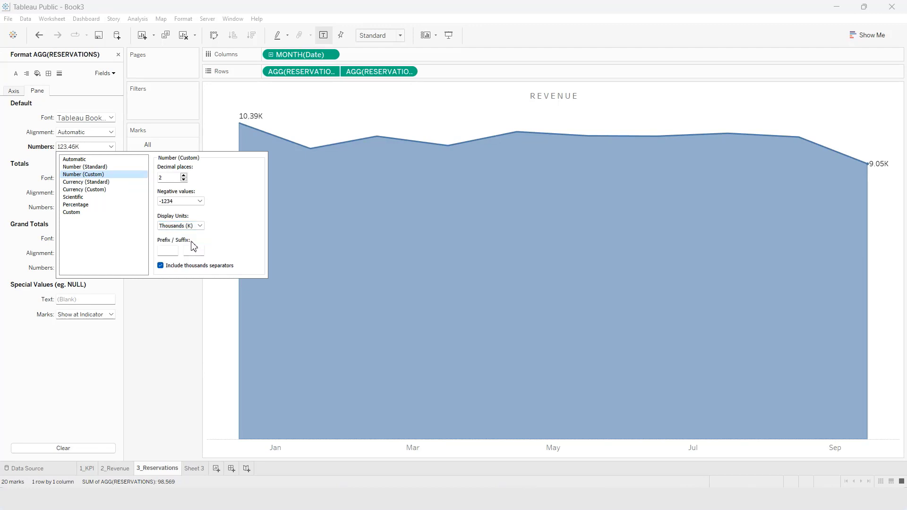
left_click(184, 180)
left_click(167, 325)
Align the RESERVATIONS line's labels horizontally to the center and vertically to the top
left_click(185, 193)
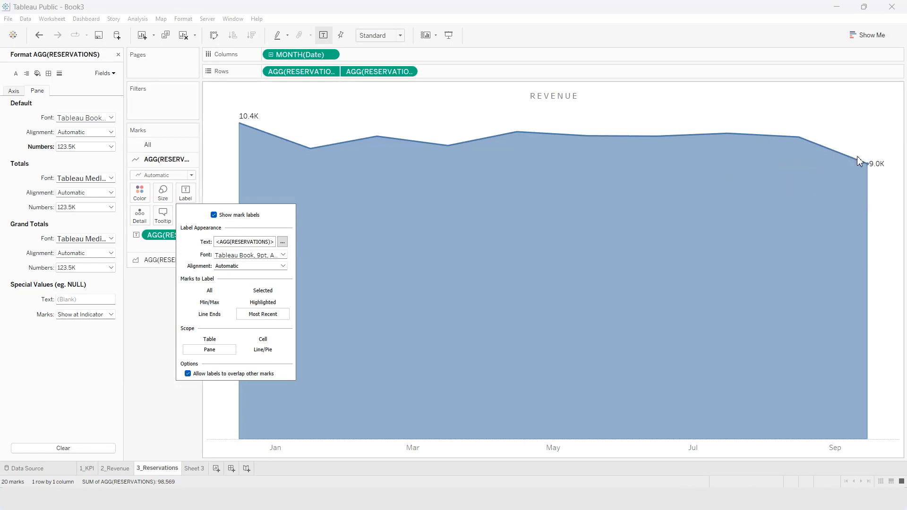
left_click(246, 266)
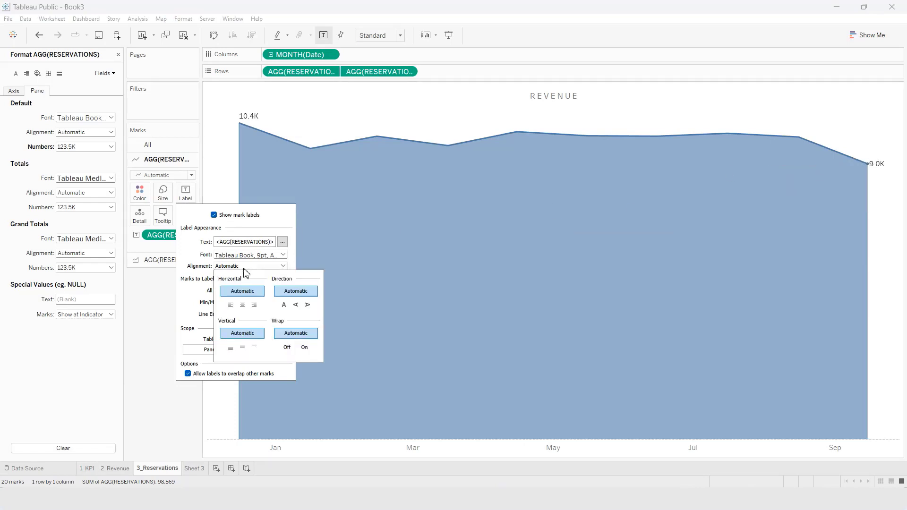
left_click(242, 305)
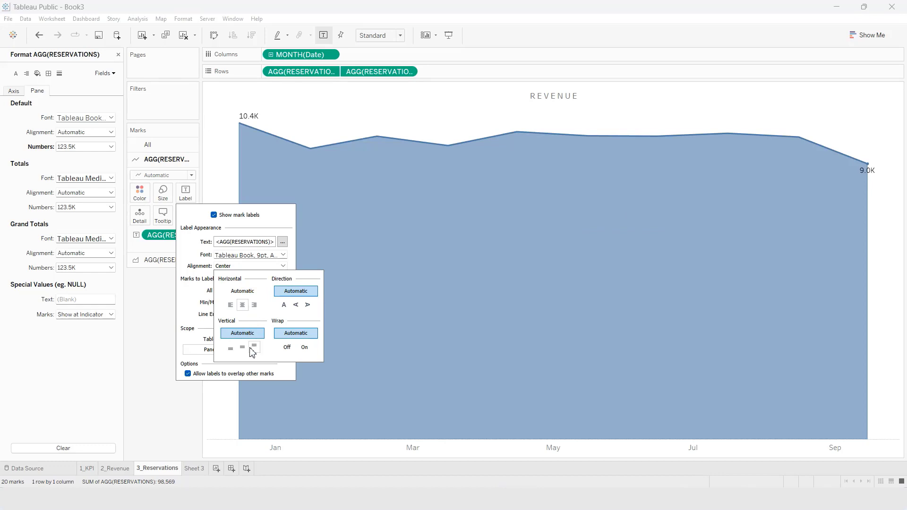
left_click(242, 348)
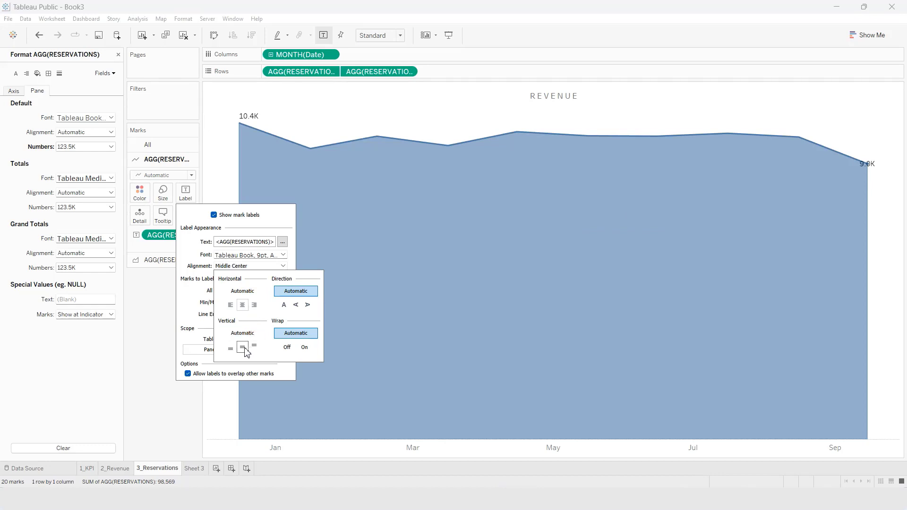
left_click(255, 305)
left_click(254, 347)
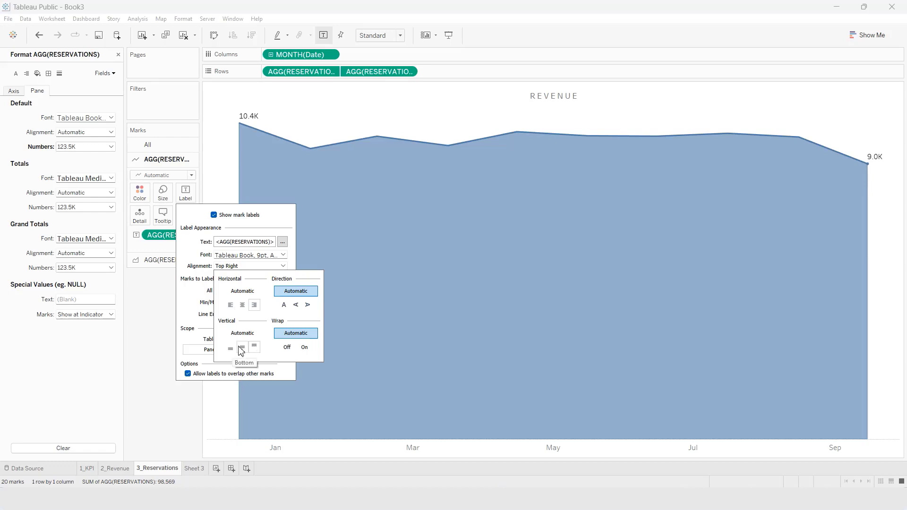
left_click(242, 348)
left_click(255, 346)
left_click(242, 305)
left_click(155, 377)
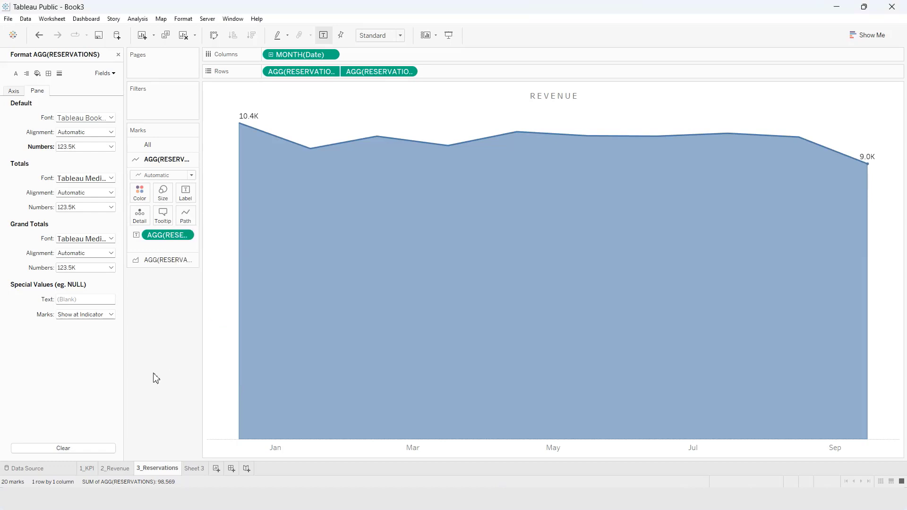
Replace the sheet title with the letter-spaced text "R E S V E R V A T I O N S"
double_click(536, 98)
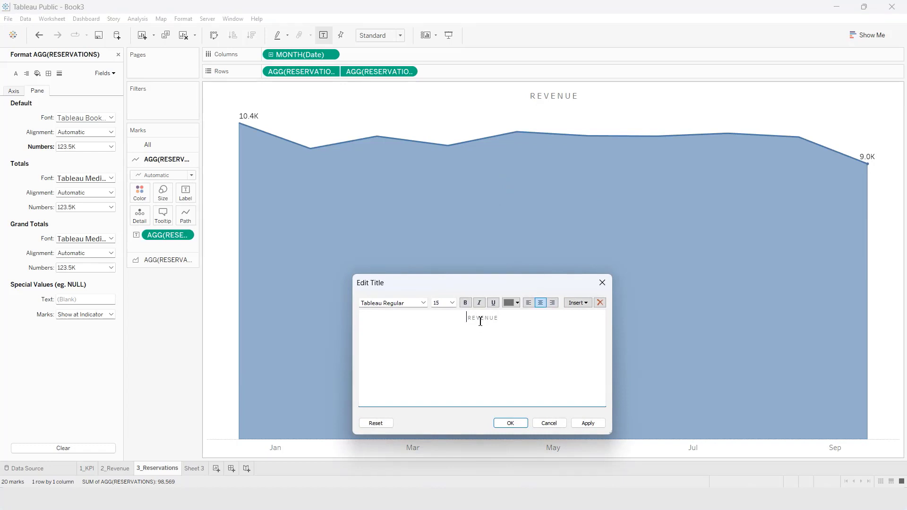
left_click_drag(480, 321, 511, 319)
key("BackSpace")
type("N")
key("Right")
key("space")
key("Right")
key("space")
key("Right")
key("space")
key("Right")
key("space")
key("Right")
key("space")
key("Right")
key("space")
key("Right")
left_click(589, 424)
left_click(515, 423)
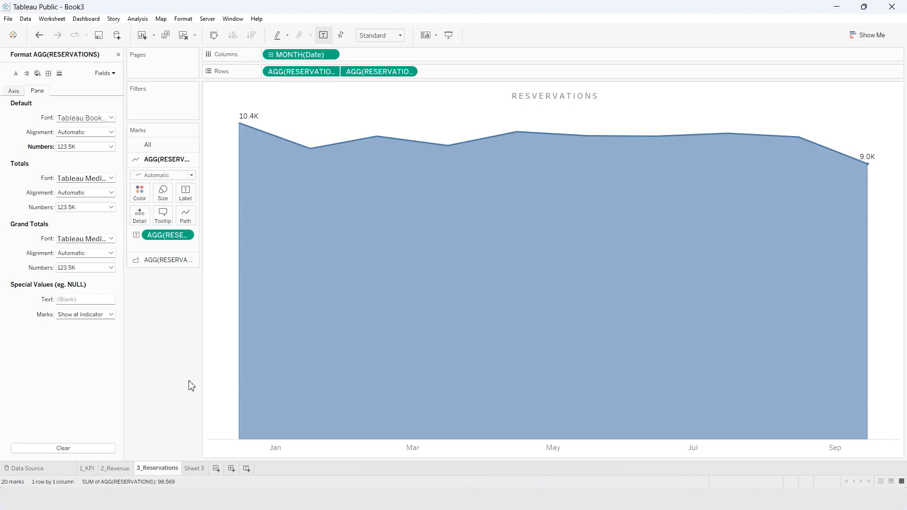
Open Sheet 3 and rename it as 4_Room Type
double_click(193, 469)
type("4")
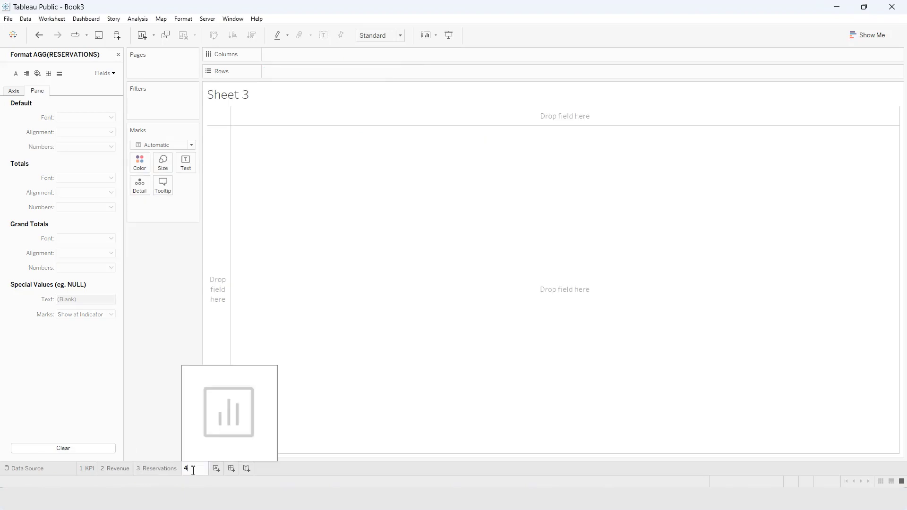
type("_room type")
key("Return")
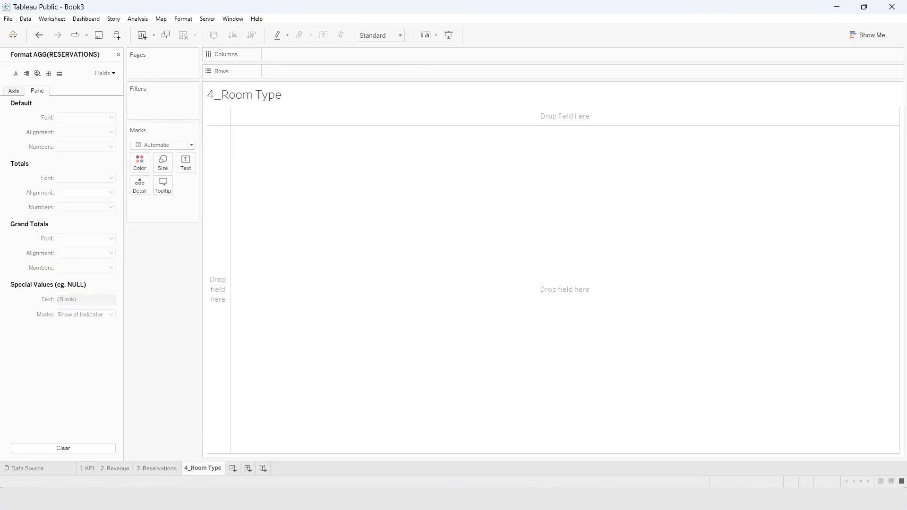
Switch to the browser's reference Hospitality Dashboard, examine its Room Type and Reservation Status bar charts, and return to Tableau Public
key("alt+Tab")
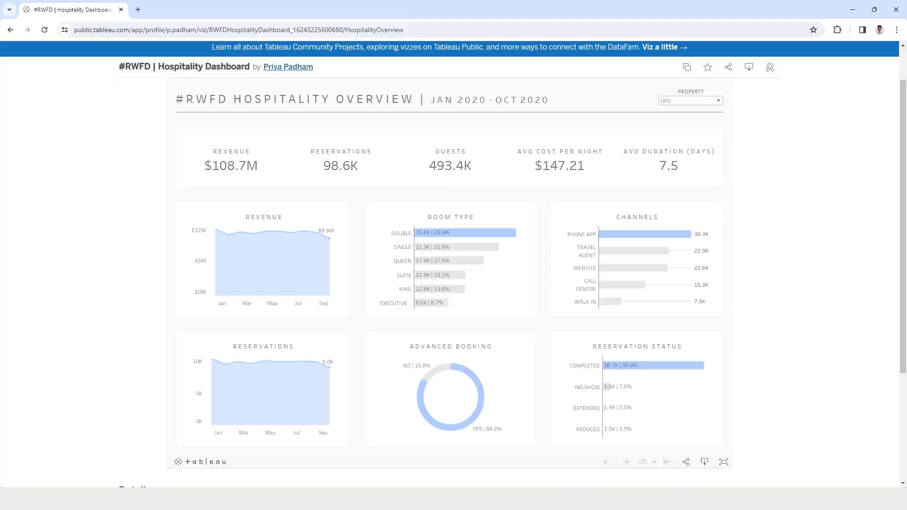
scroll(419, 278, "down", 1)
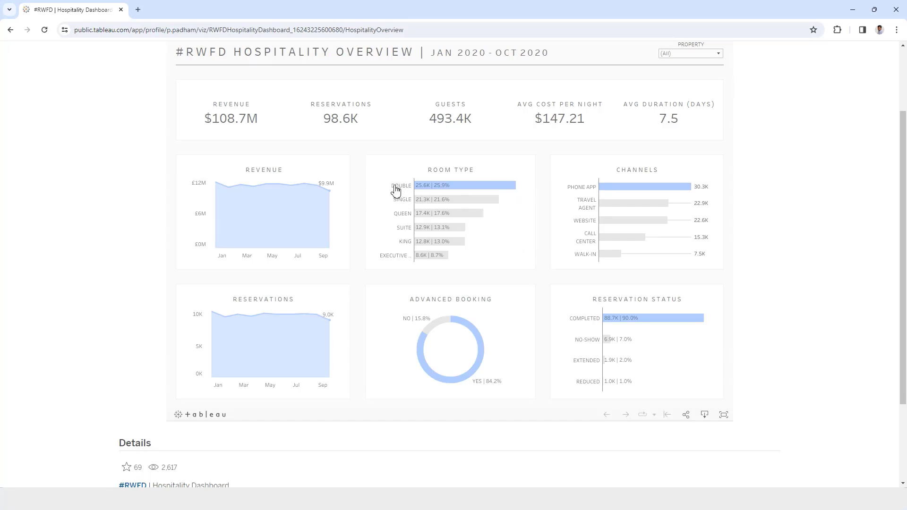
mouse_move(445, 190)
mouse_move(692, 322)
left_click(853, 9)
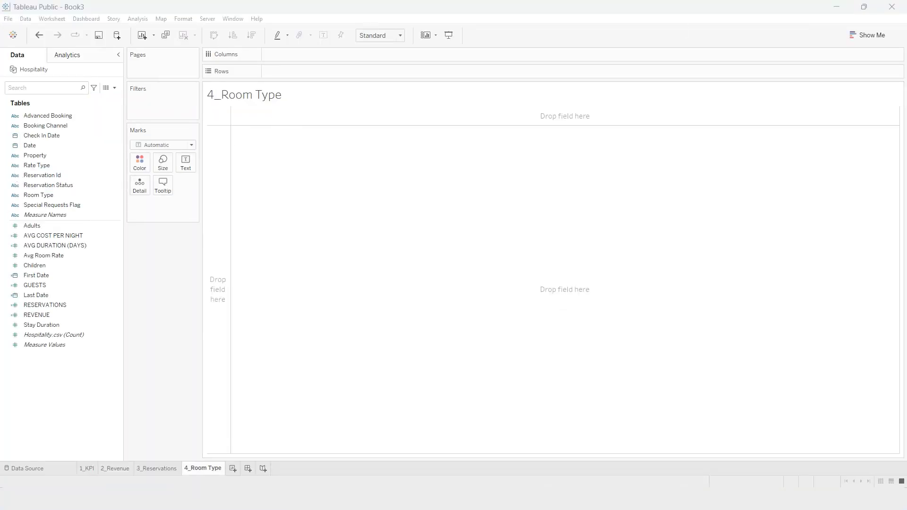
Add Room Type to the rows and convert it to upper case with the formula UPPER([Room Type])
left_click_drag(66, 196, 323, 76)
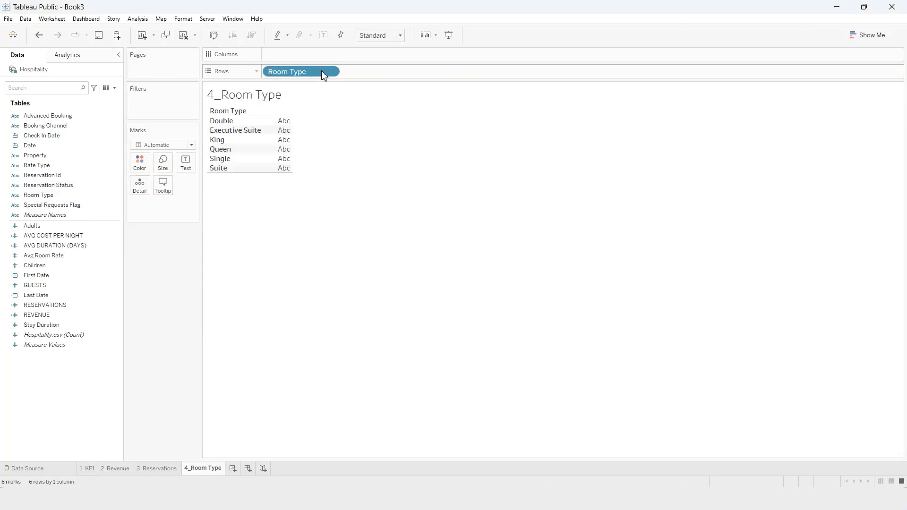
double_click(273, 74)
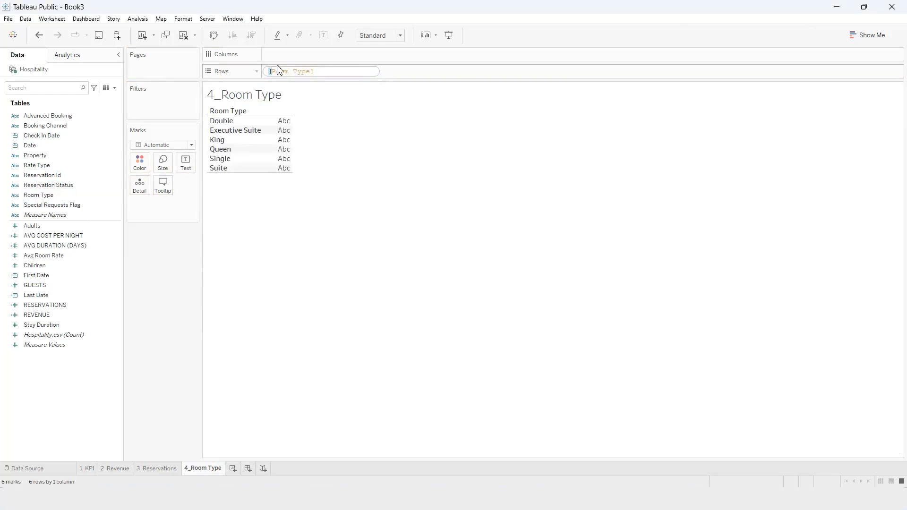
type("UPPER")
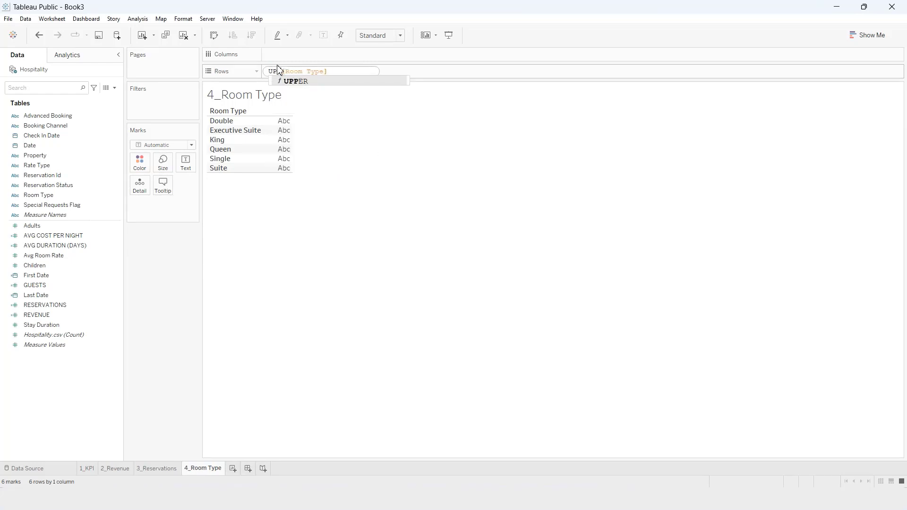
type("(")
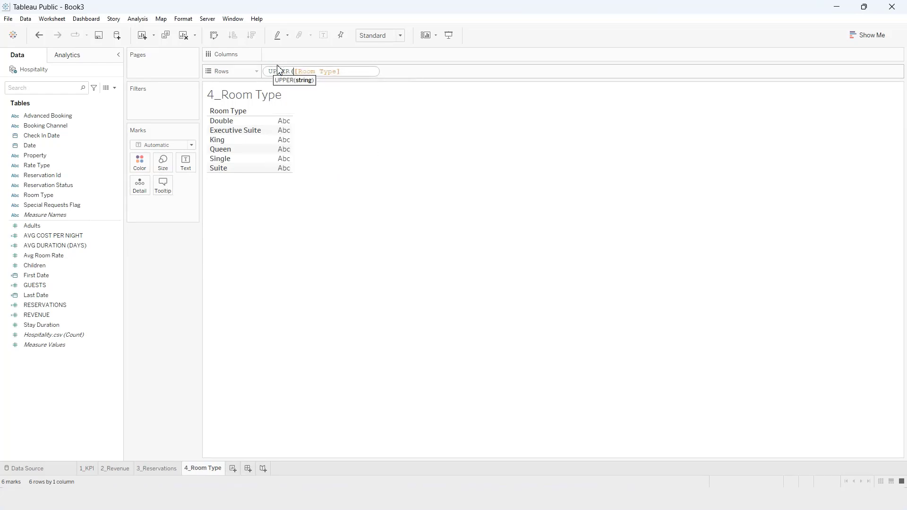
left_click(348, 72)
type(")")
key("Return")
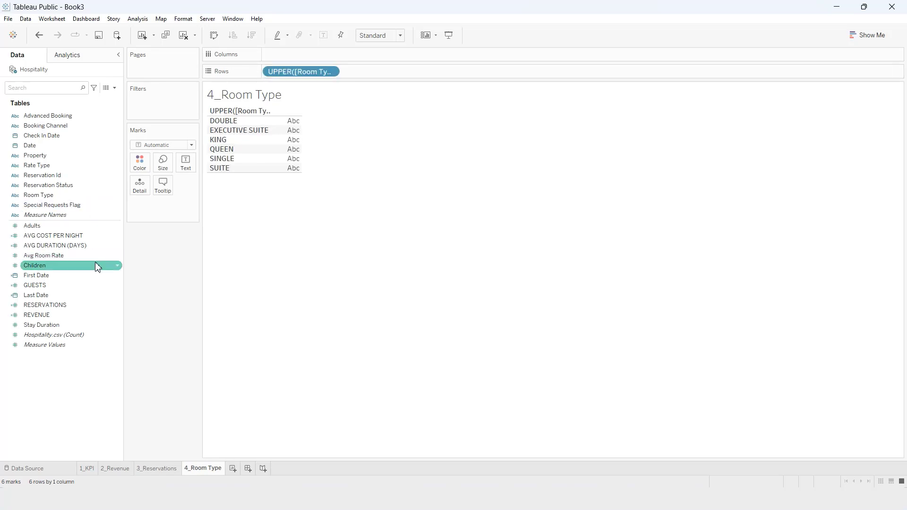
Add RESERVATIONS to the columns, sort the room types in descending order, and fit the chart to Entire View
left_click_drag(85, 304, 333, 56)
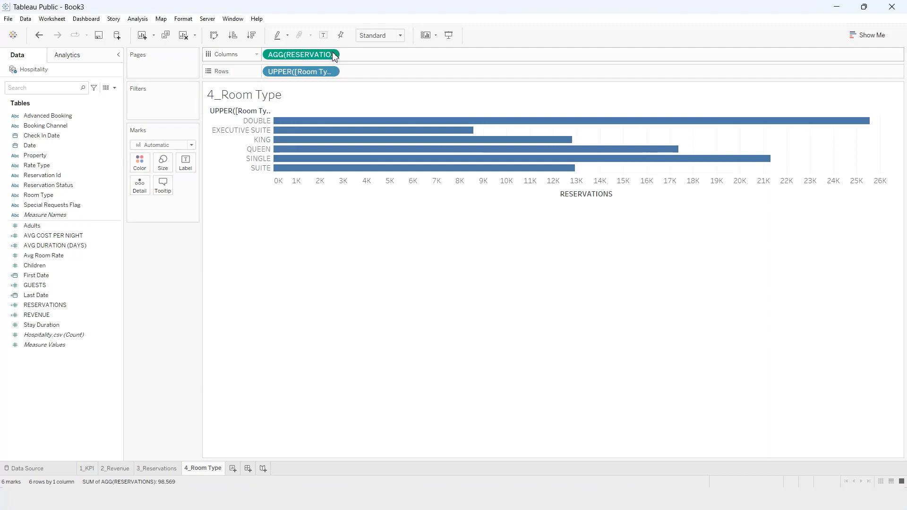
left_click(252, 36)
left_click(389, 36)
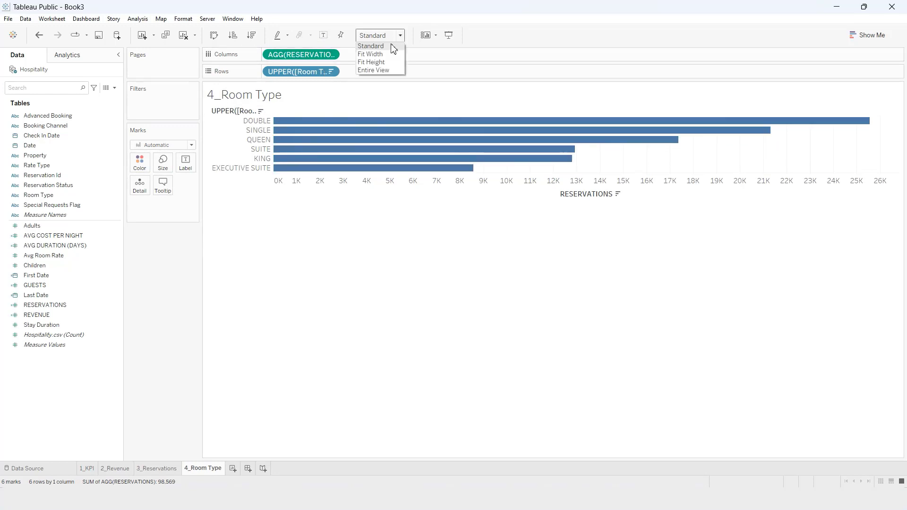
left_click(373, 70)
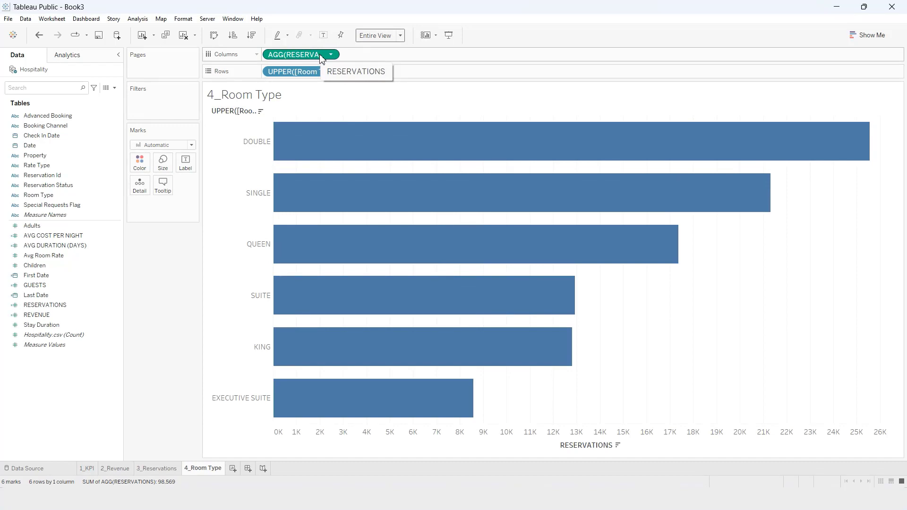
Label the room type bars with RESERVATIONS and hide the field labels for rows
left_click_drag(322, 56, 187, 165)
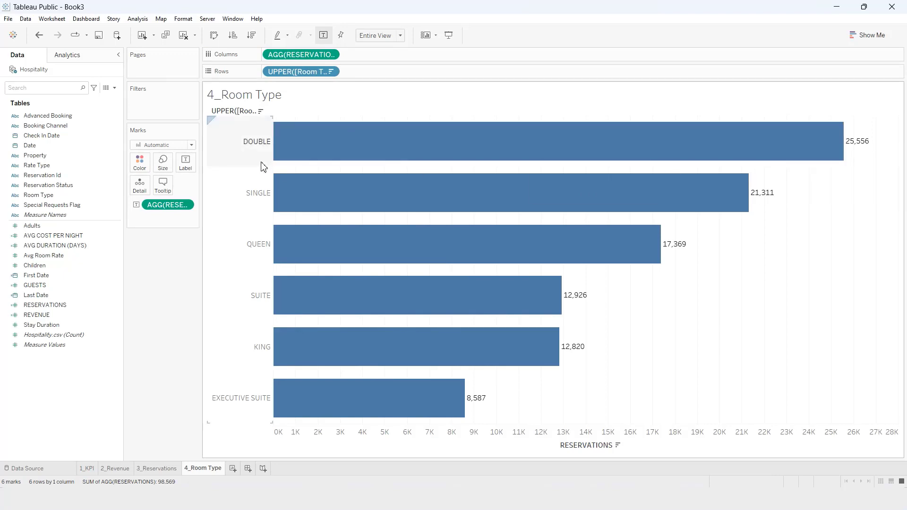
right_click(242, 115)
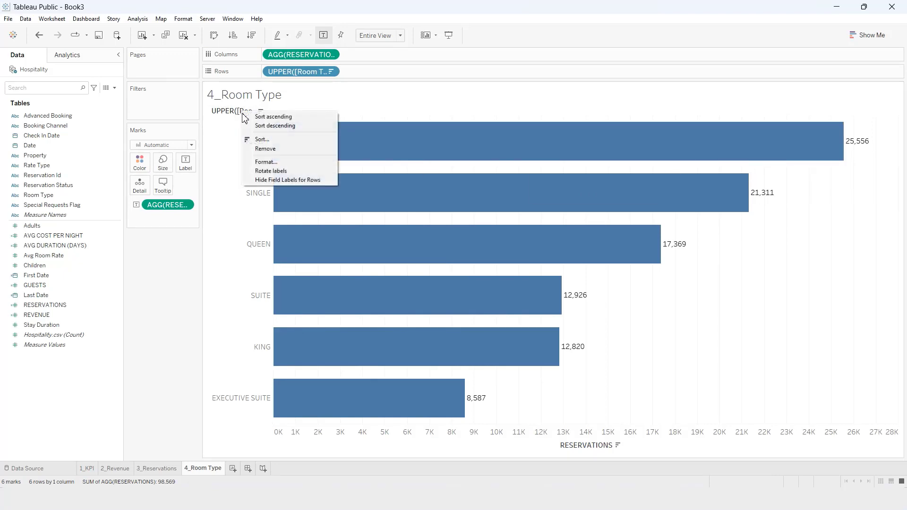
left_click(279, 181)
Add a copy of RESERVATIONS to the detail as Percent of Total and include that percentage in the bar labels
left_click_drag(169, 212, 144, 204)
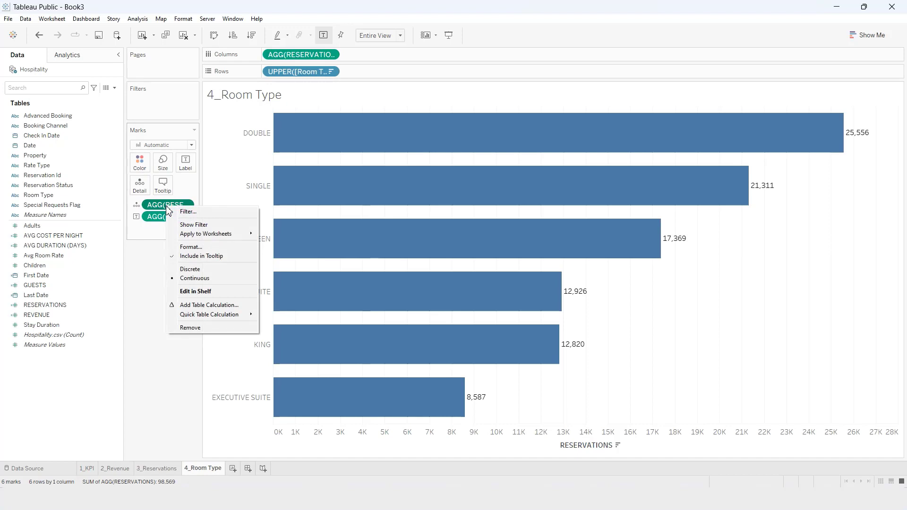
mouse_move(220, 321)
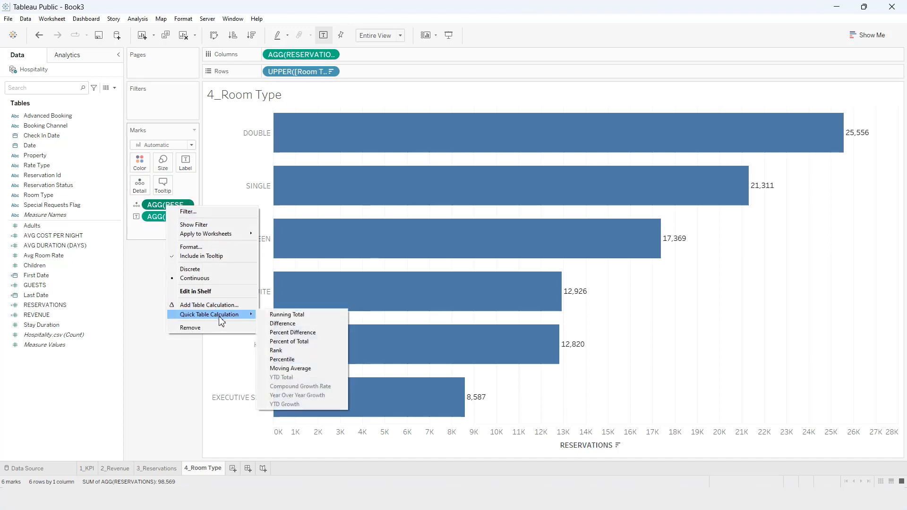
left_click(289, 341)
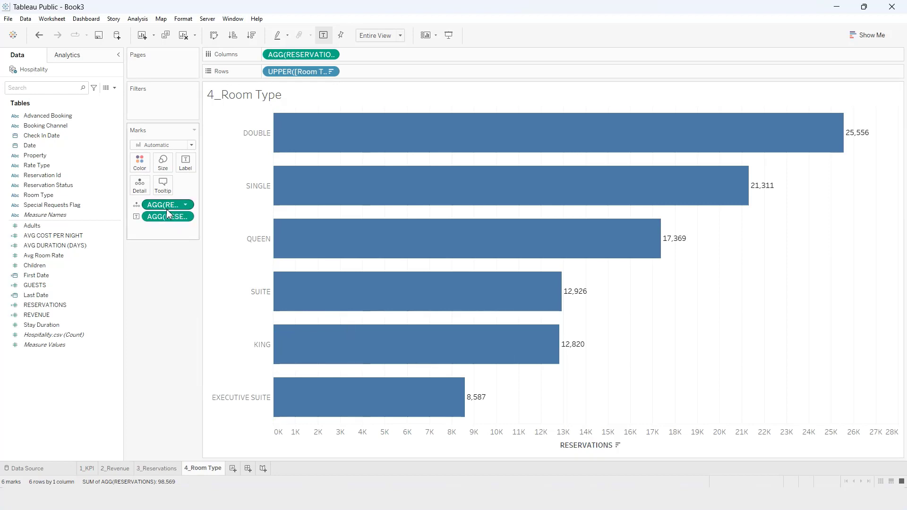
left_click_drag(166, 211, 191, 163)
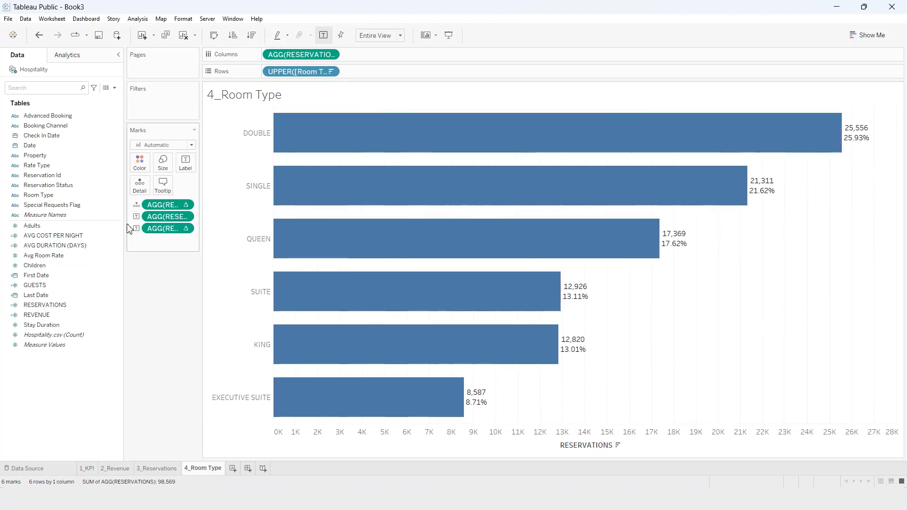
Remove the percentage copy from the detail and put the bar label's count and percentage on one left-aligned line separated by "|"
left_click_drag(158, 206, 157, 285)
left_click(185, 163)
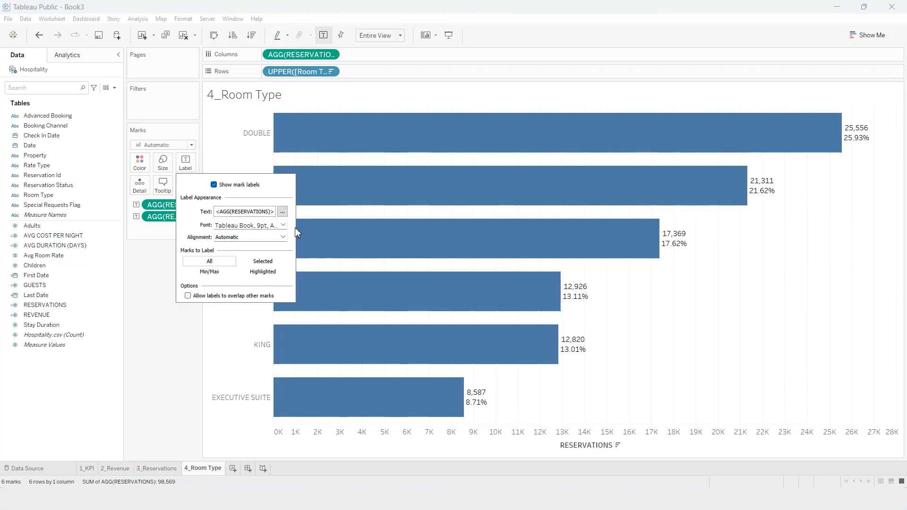
left_click(282, 211)
key("ctrl+a")
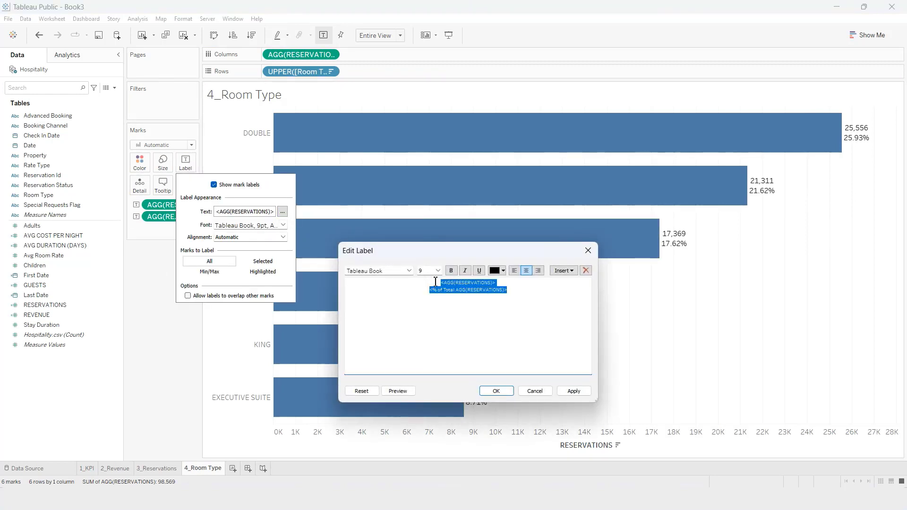
left_click(513, 270)
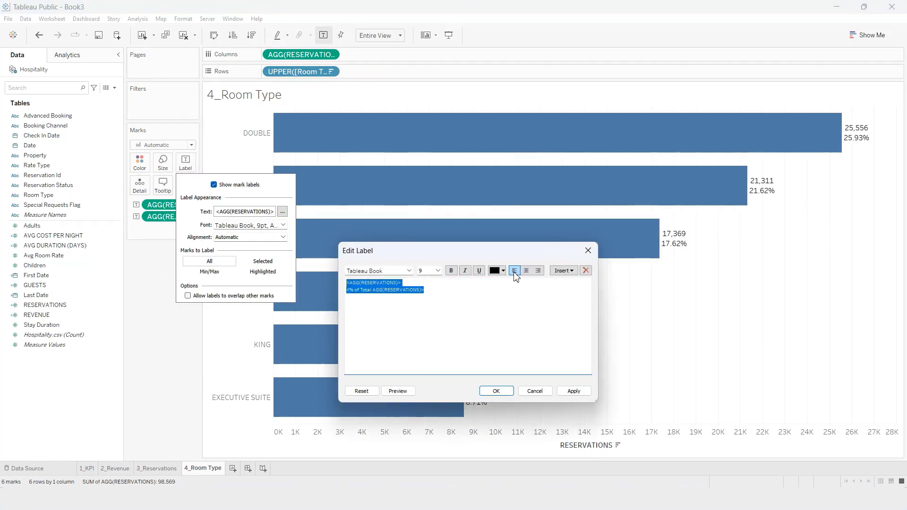
left_click(349, 293)
key("BackSpace")
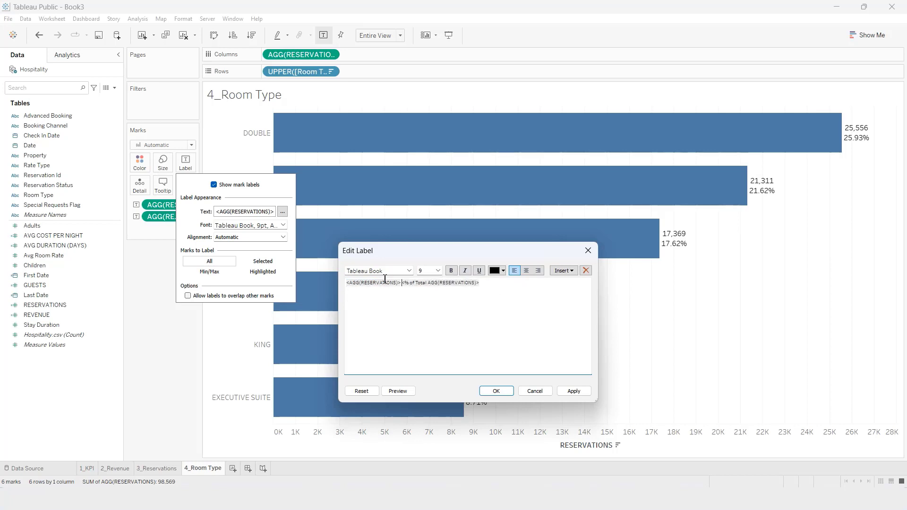
type("|")
Set the whole bar label text to font size 8 and apply the label changes
key("ctrl+a")
left_click(503, 271)
left_click(503, 271)
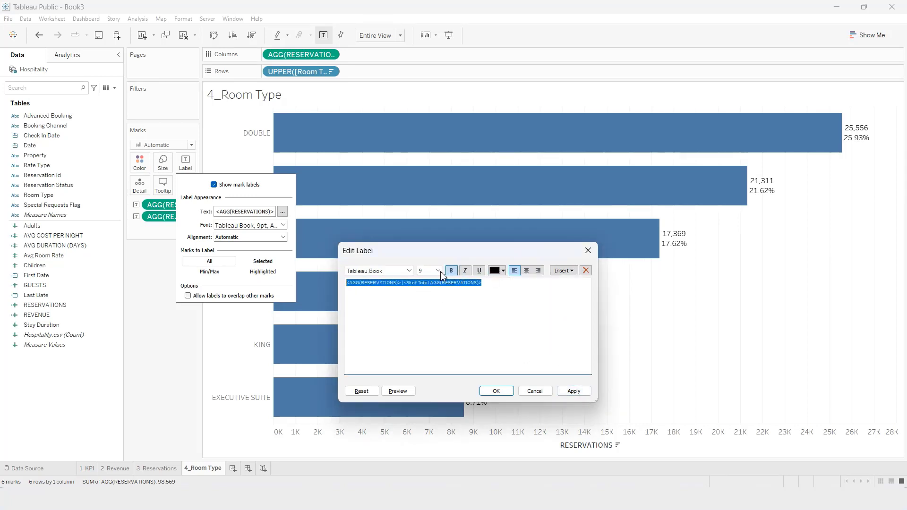
left_click(438, 270)
left_click(431, 278)
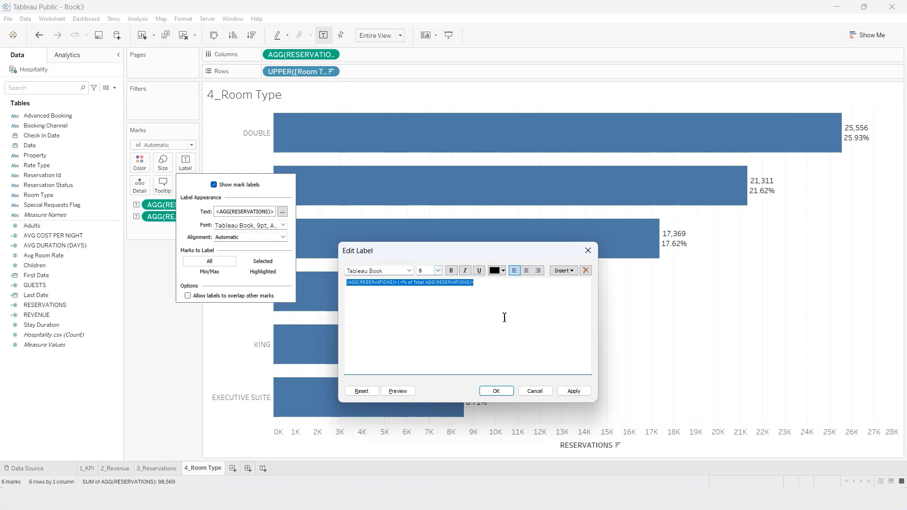
left_click(573, 392)
left_click(504, 392)
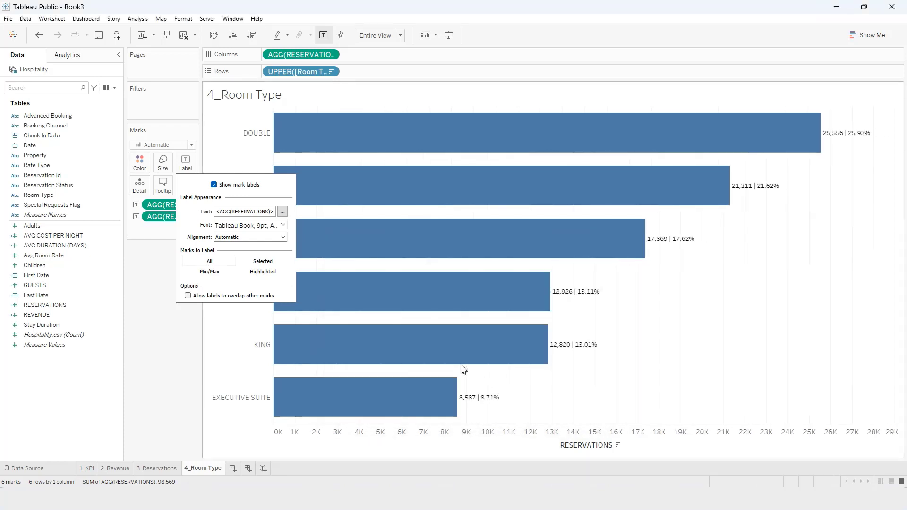
Align the bar labels horizontally to the left and colour their text black
left_click(279, 237)
left_click(230, 276)
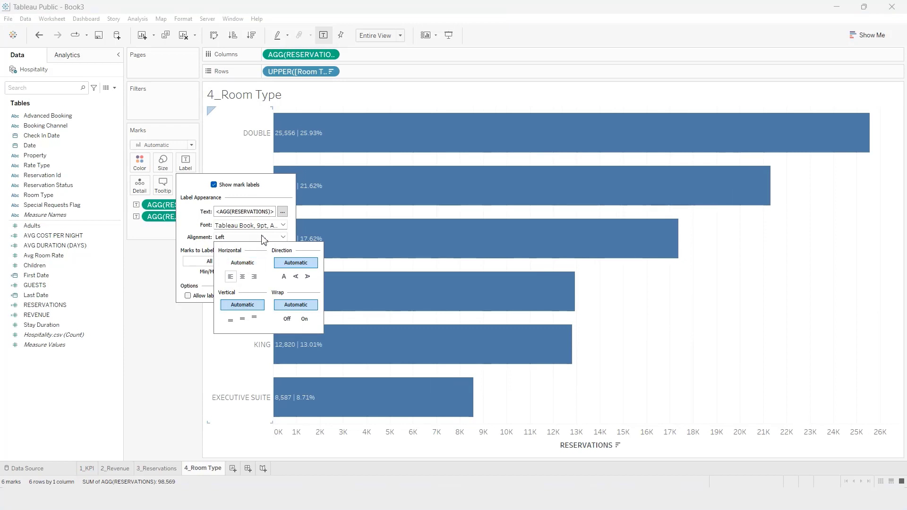
left_click(283, 225)
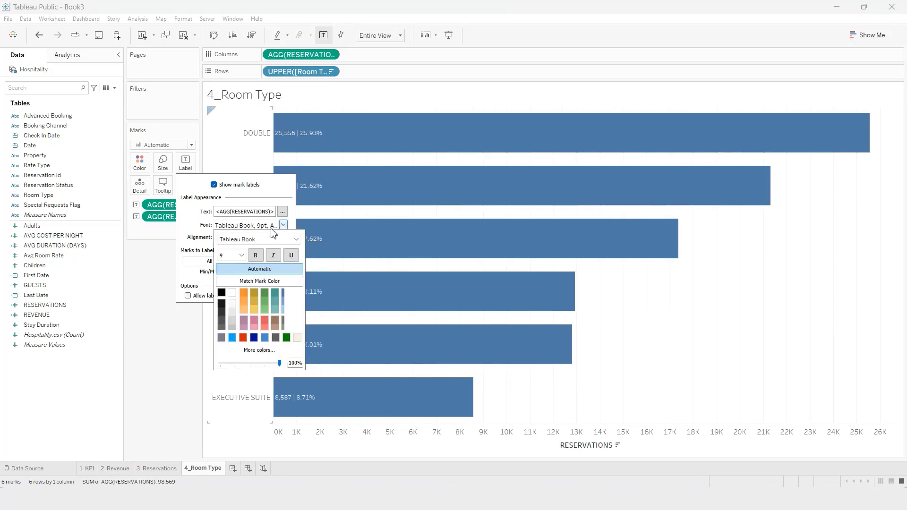
left_click(222, 293)
left_click(164, 322)
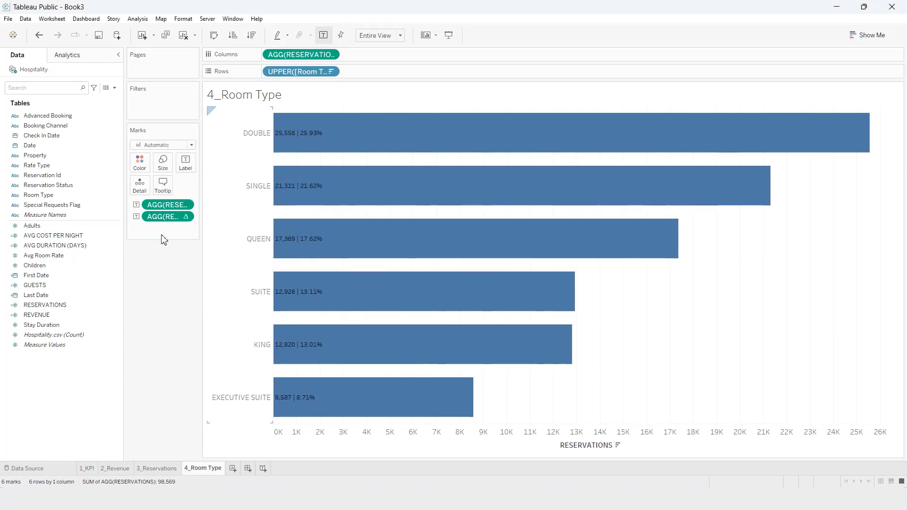
Format the RESERVATIONS label values as custom numbers in Thousands (K) with one decimal place
right_click(172, 206)
left_click(191, 249)
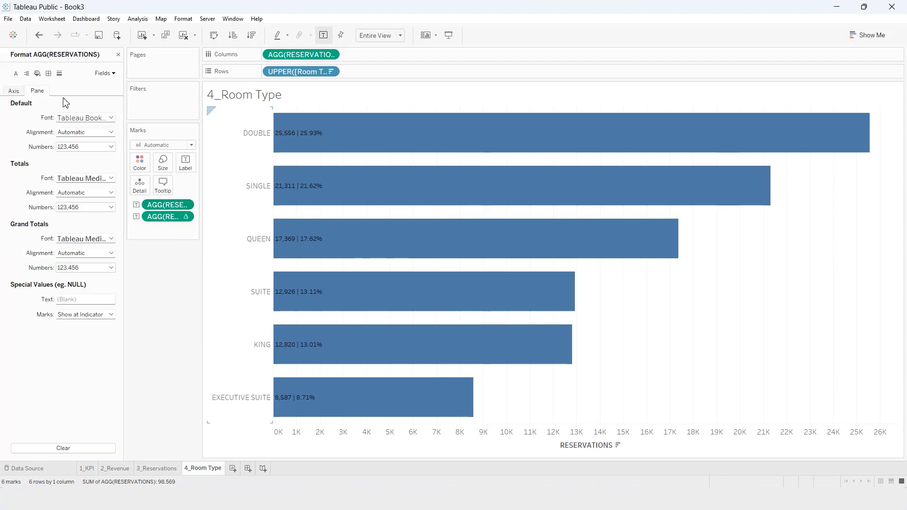
left_click(71, 146)
left_click(103, 174)
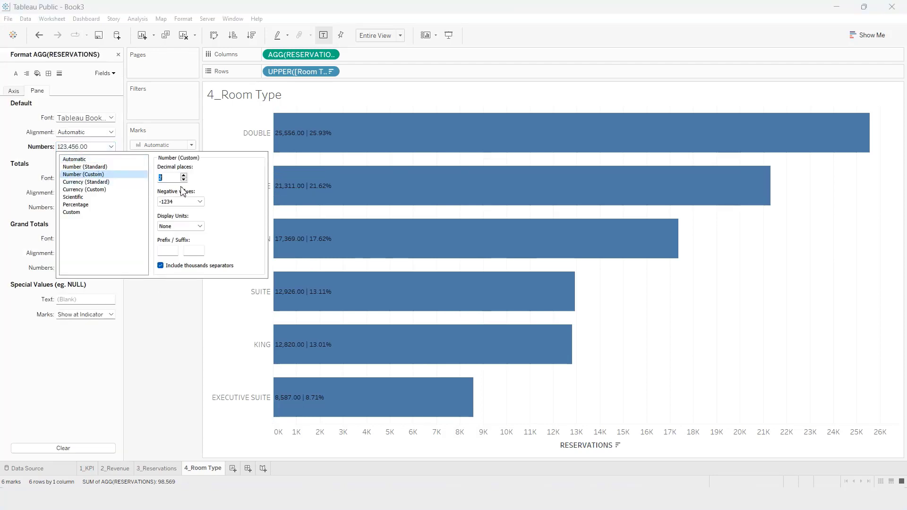
left_click(191, 203)
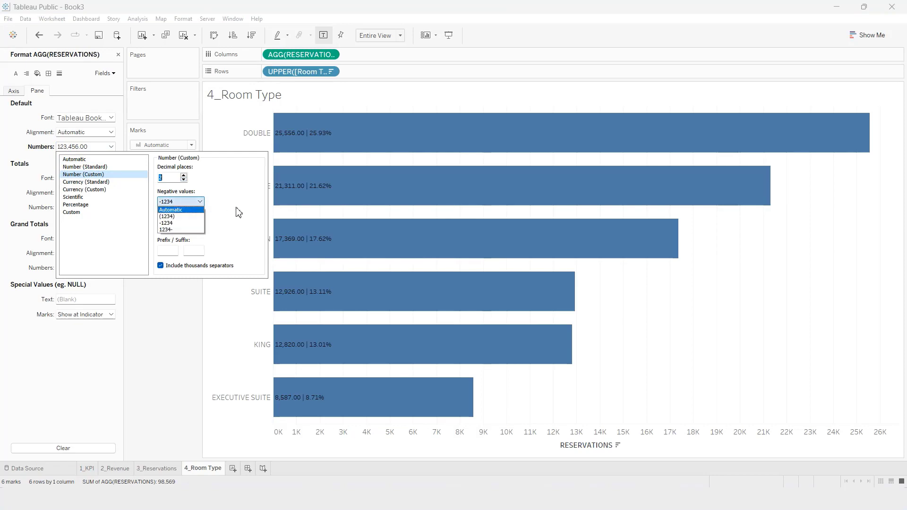
left_click(235, 207)
left_click(200, 230)
left_click(198, 242)
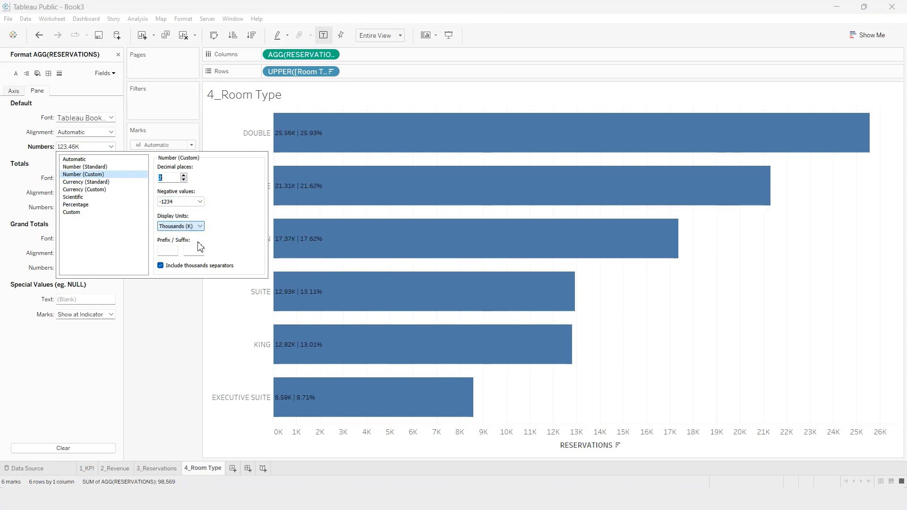
left_click(184, 180)
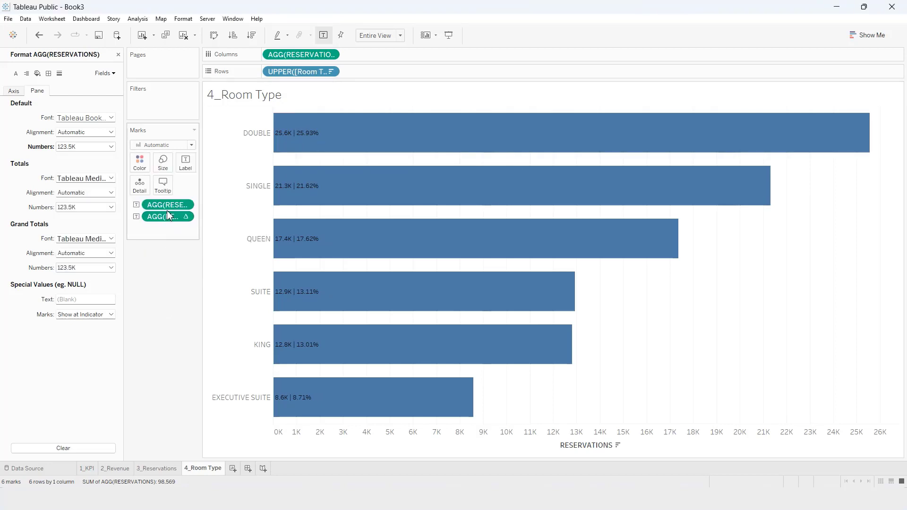
Format the percent-of-total label values as Percentage with one decimal place
right_click(167, 218)
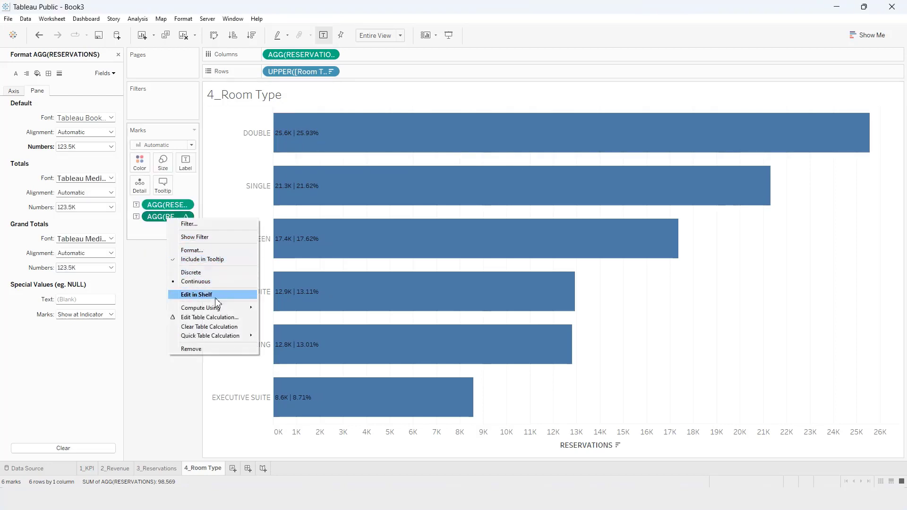
left_click(136, 319)
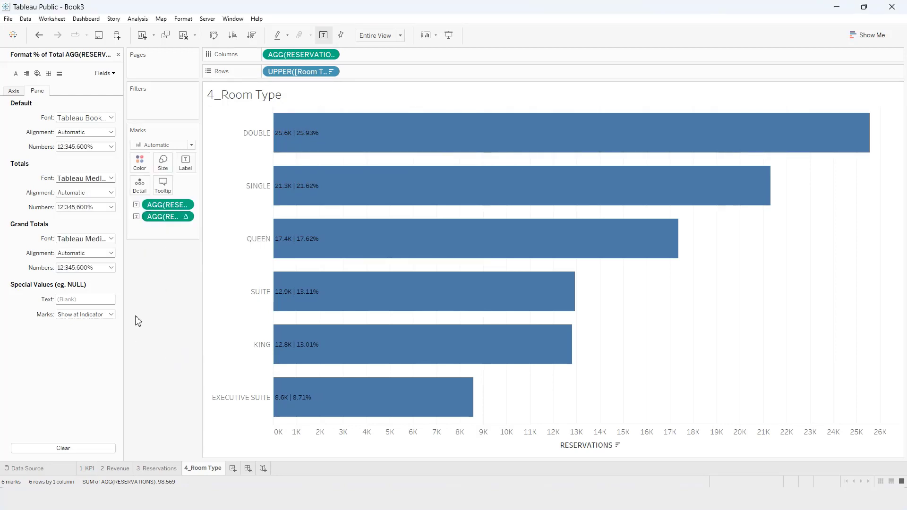
right_click(166, 215)
left_click(186, 245)
left_click(85, 146)
left_click(93, 206)
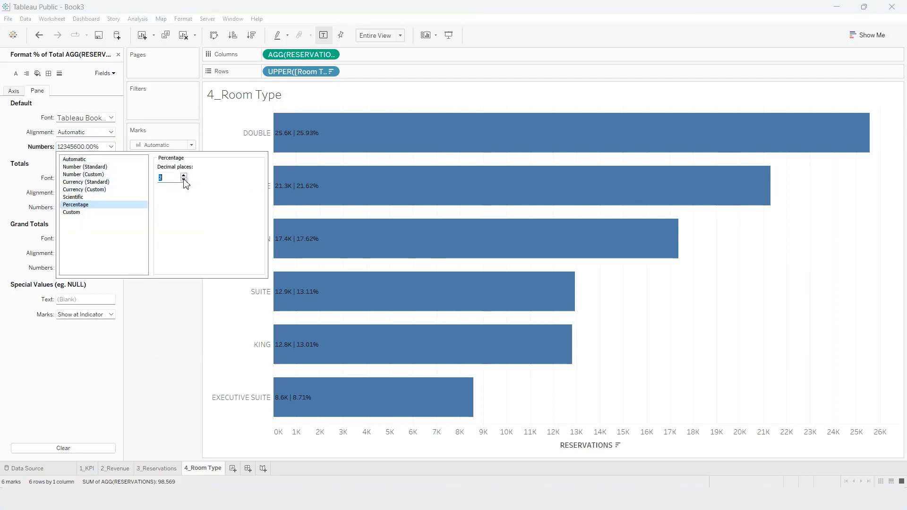
left_click(183, 179)
left_click(134, 126)
left_click(118, 55)
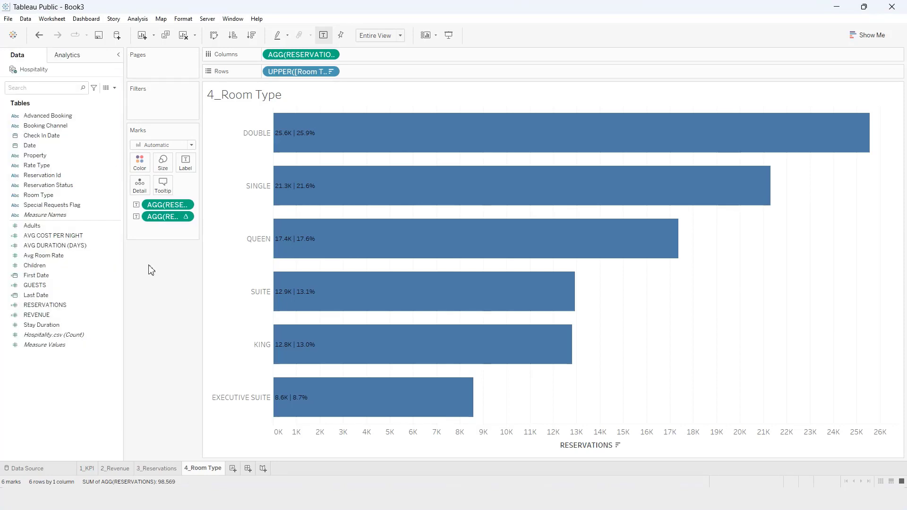
Create a calculated field named Window Max with the formula WINDOW_MAX([RESERVATIONS])
left_click(115, 88)
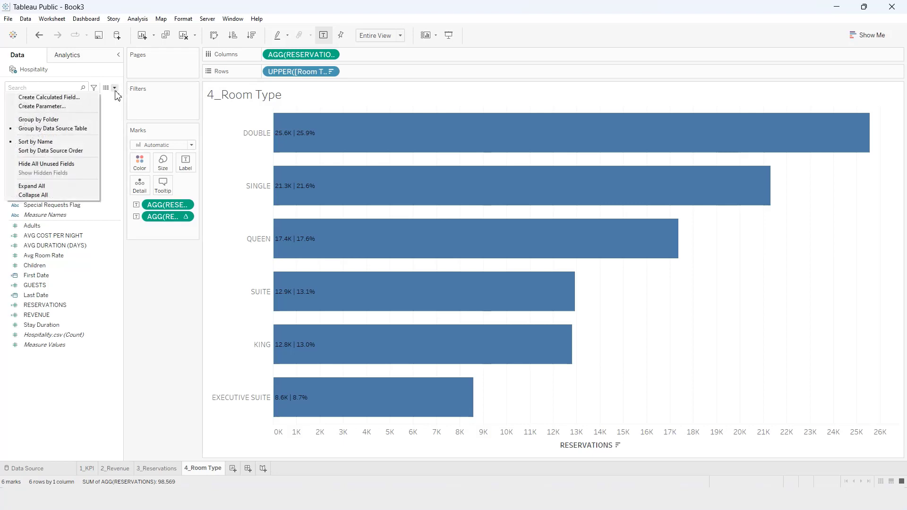
left_click(74, 97)
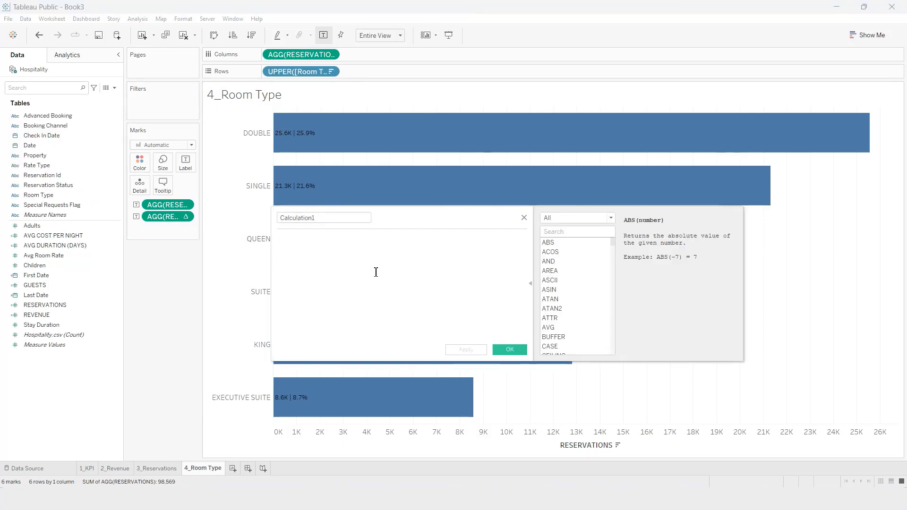
type("WInow")
key("BackSpace")
key("BackSpace")
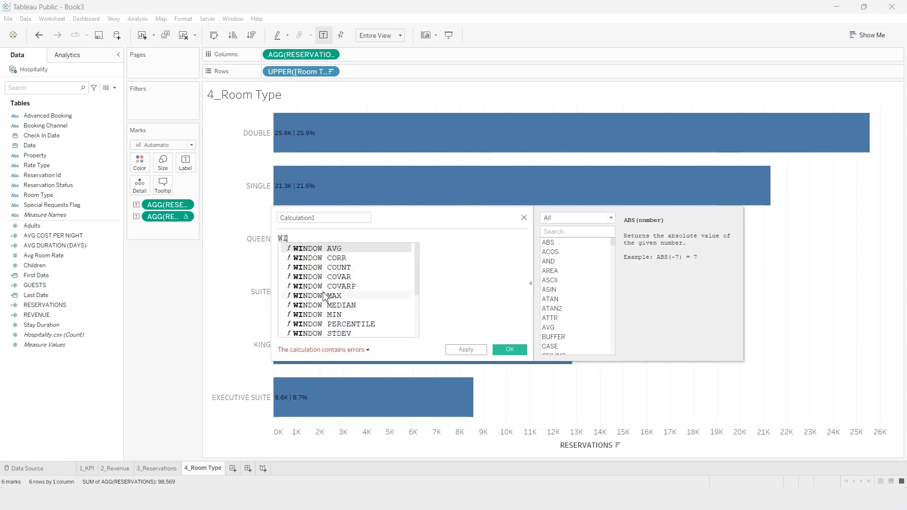
double_click(325, 295)
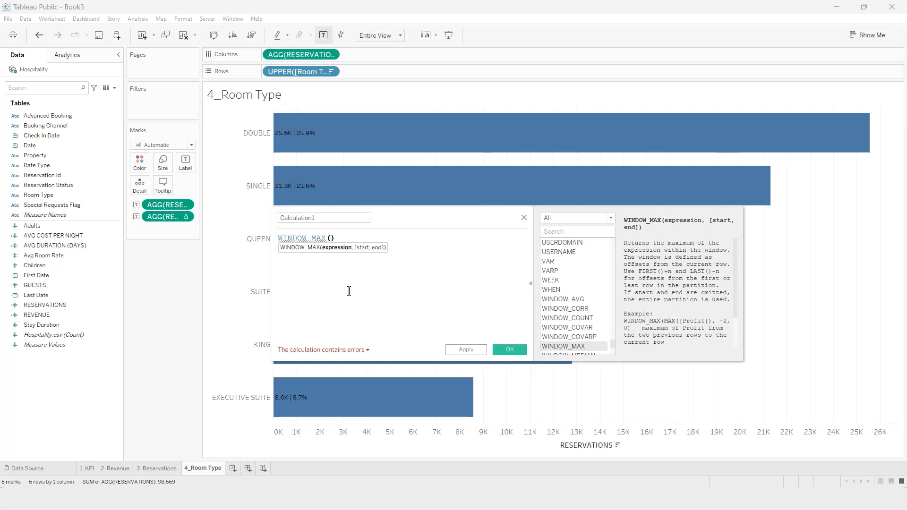
left_click_drag(308, 57, 381, 278)
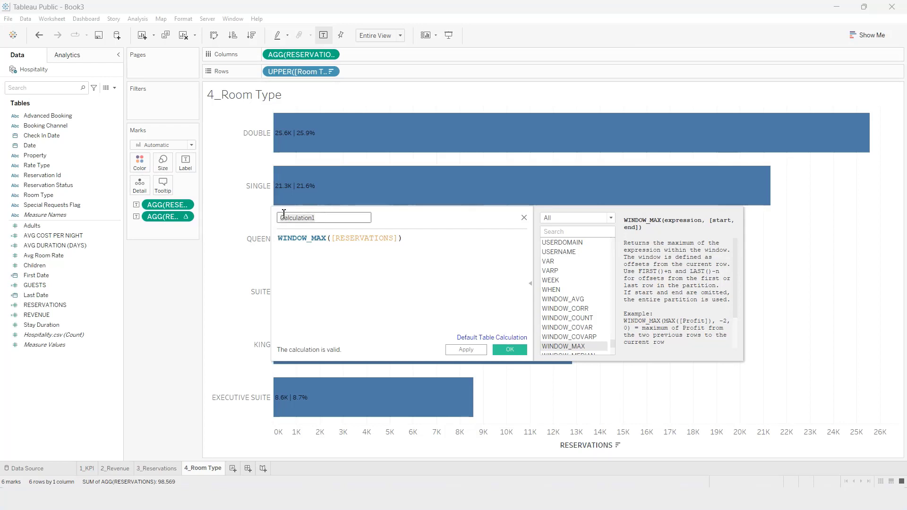
type("Window Max")
left_click(506, 352)
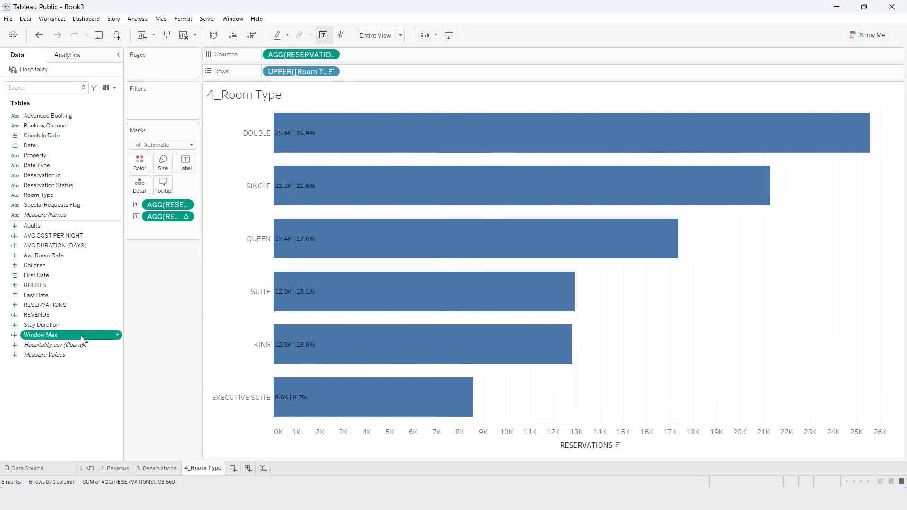
Create a calculated field named Max Color with the formula [RESERVATIONS] == [Window Max]
left_click(115, 89)
left_click(38, 96)
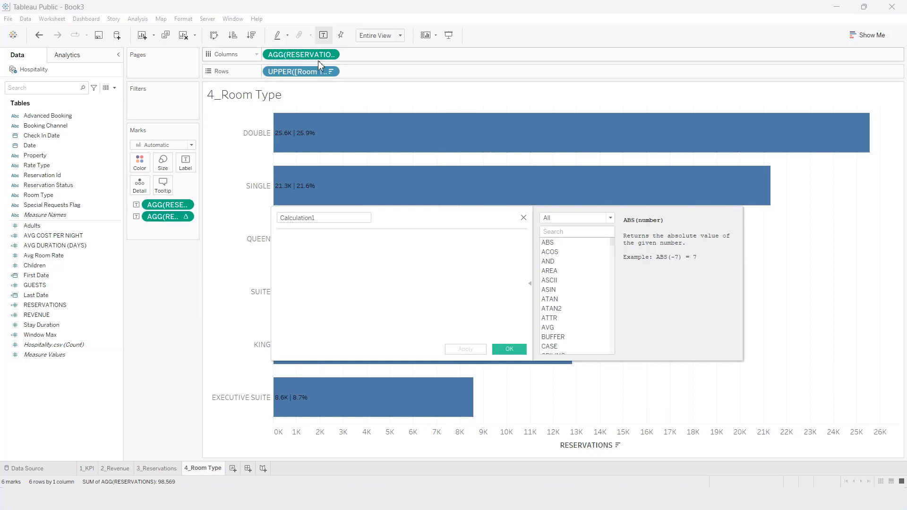
left_click_drag(318, 61, 340, 293)
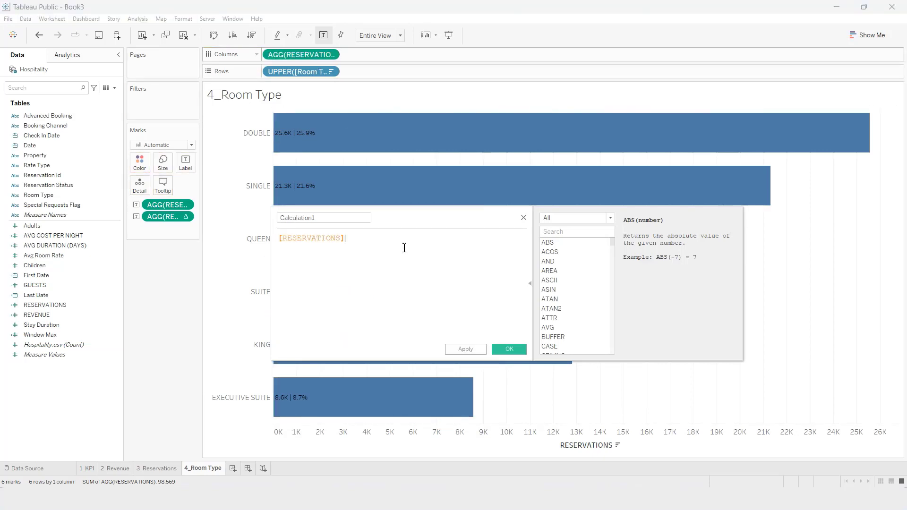
type("==")
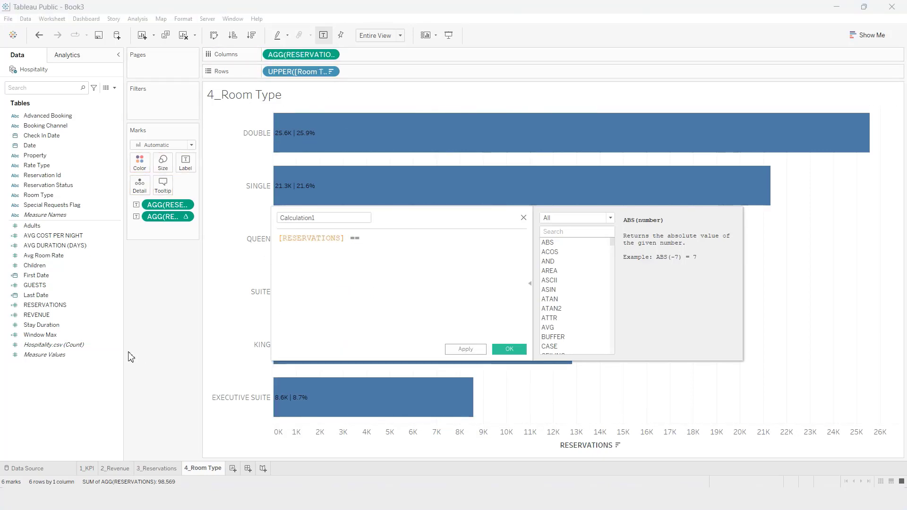
left_click_drag(83, 335, 398, 277)
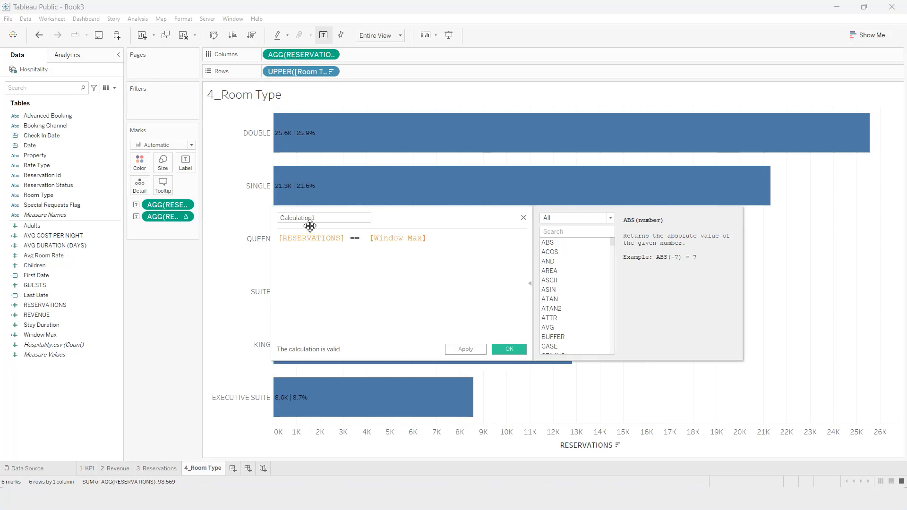
left_click_drag(323, 219, 270, 222)
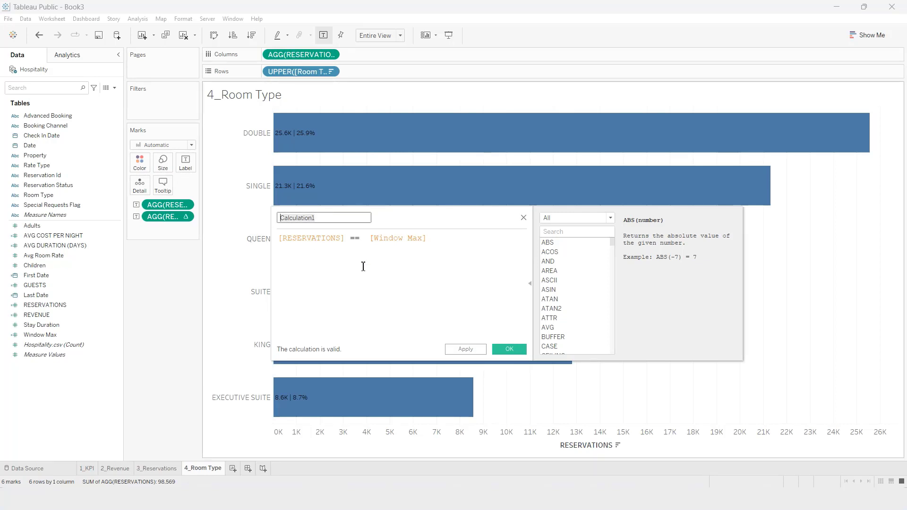
type("Color")
left_click(509, 349)
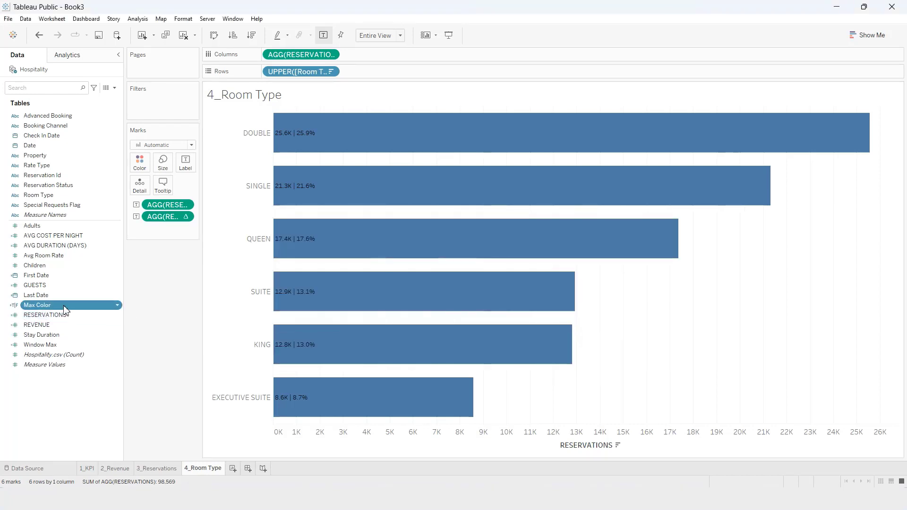
Colour the room type bars by Max Color and check the tooltips of the DOUBLE and SINGLE bars
left_click_drag(65, 310, 141, 165)
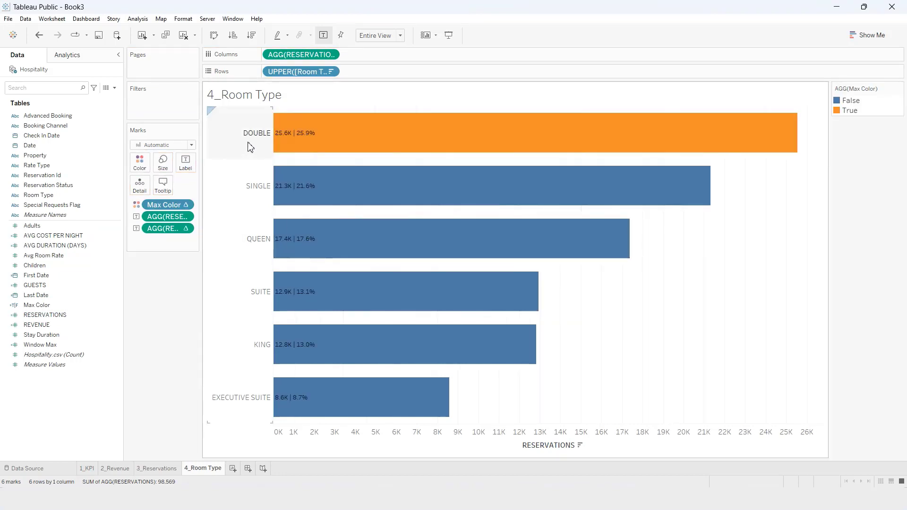
mouse_move(366, 151)
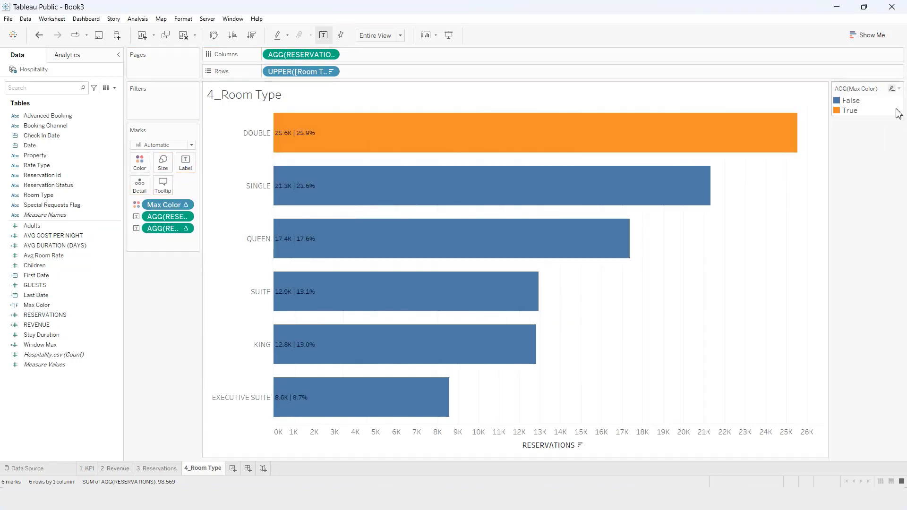
mouse_move(726, 139)
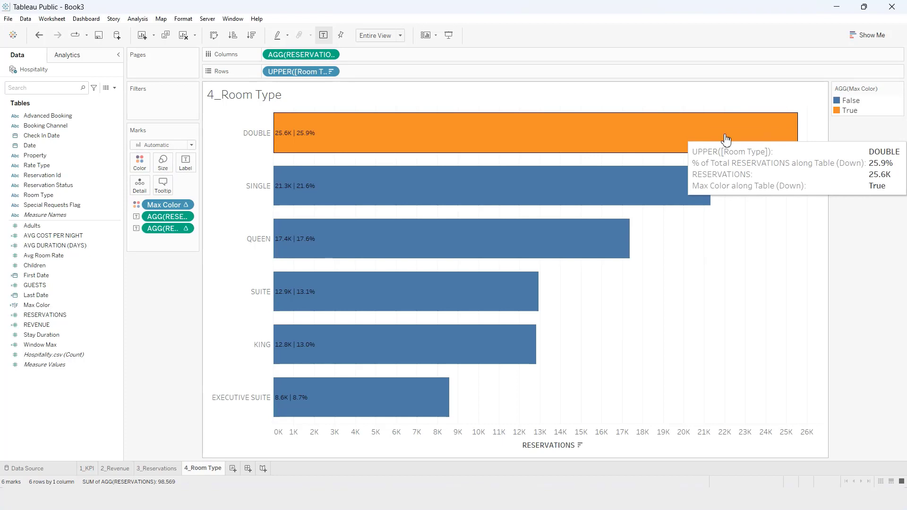
mouse_move(385, 204)
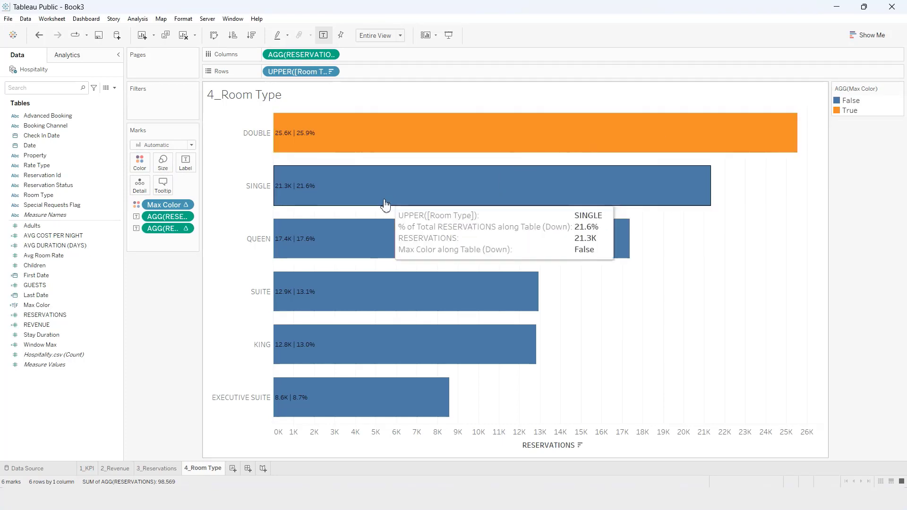
Reduce the mark size so the room type bars are thinner, with wider gaps between them
mouse_move(368, 388)
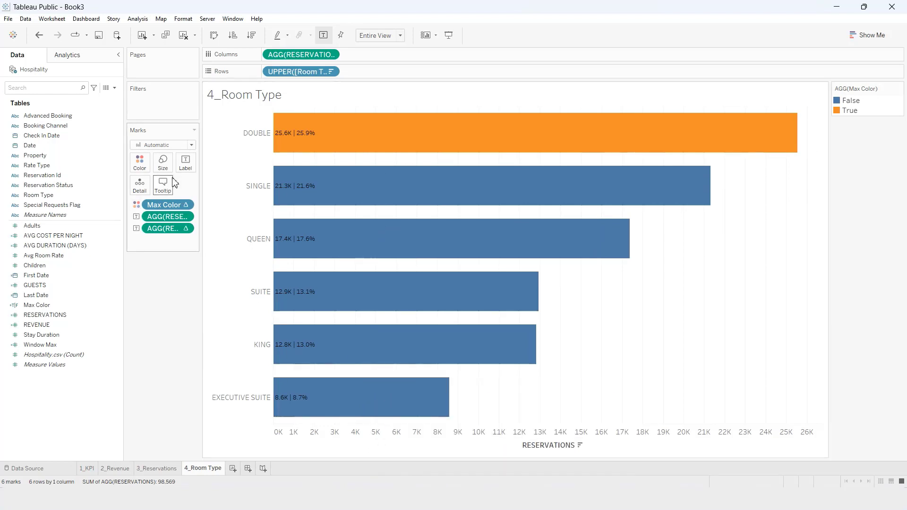
left_click(163, 163)
left_click_drag(221, 188, 201, 194)
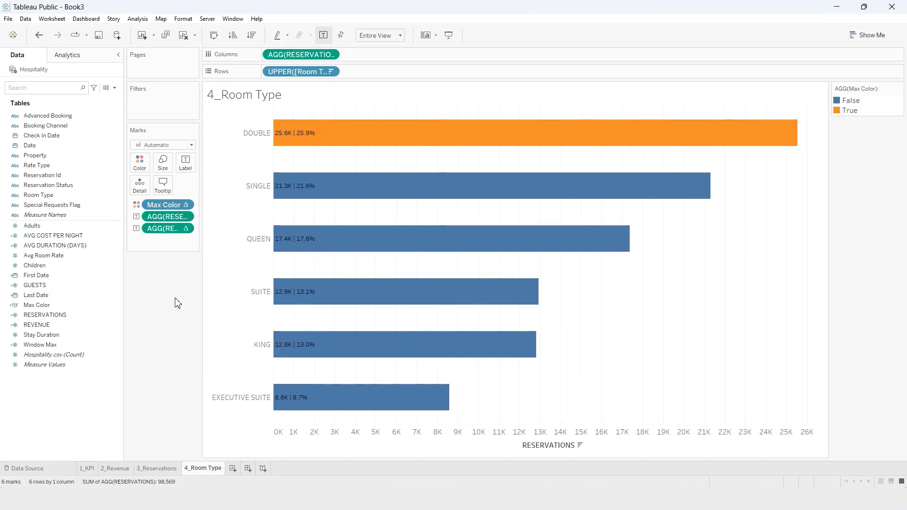
Recolour Max Color from the Color Blind palette, assigning light blue to True and light gray to False
left_click(141, 163)
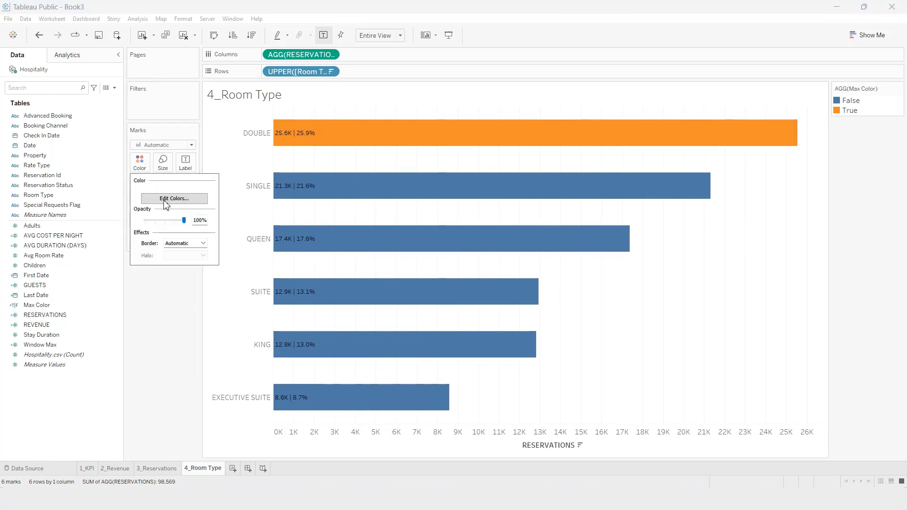
left_click(174, 197)
left_click(341, 179)
left_click(574, 170)
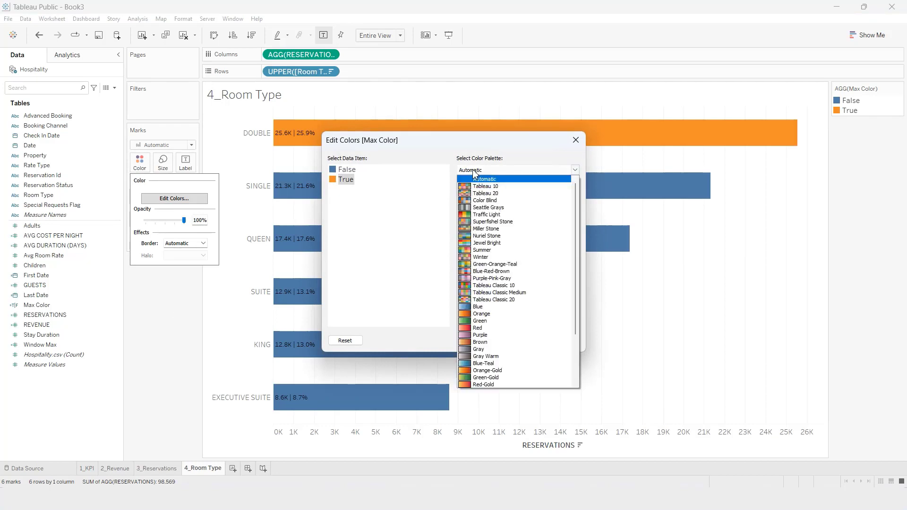
left_click(493, 201)
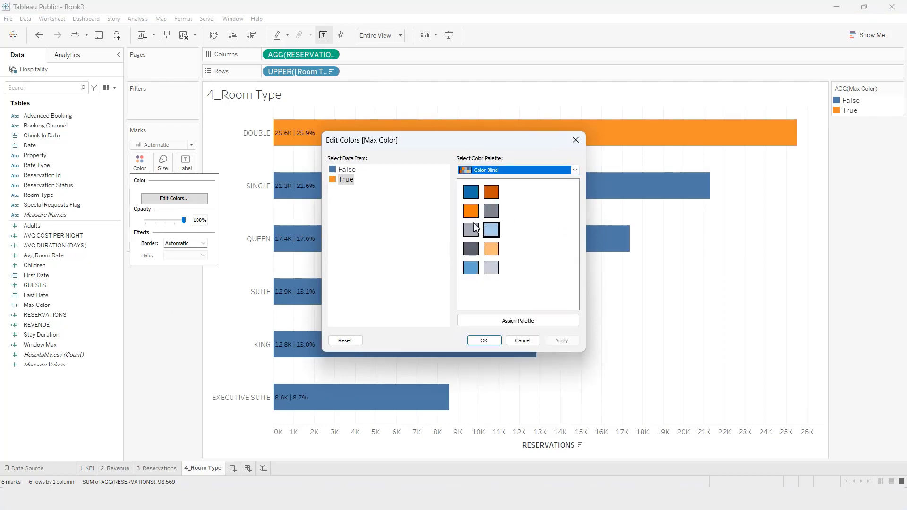
left_click(486, 230)
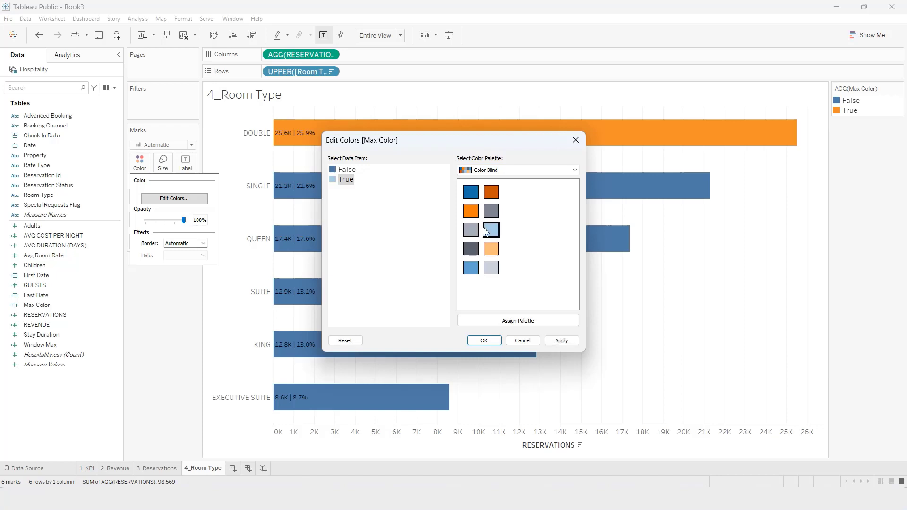
left_click(346, 170)
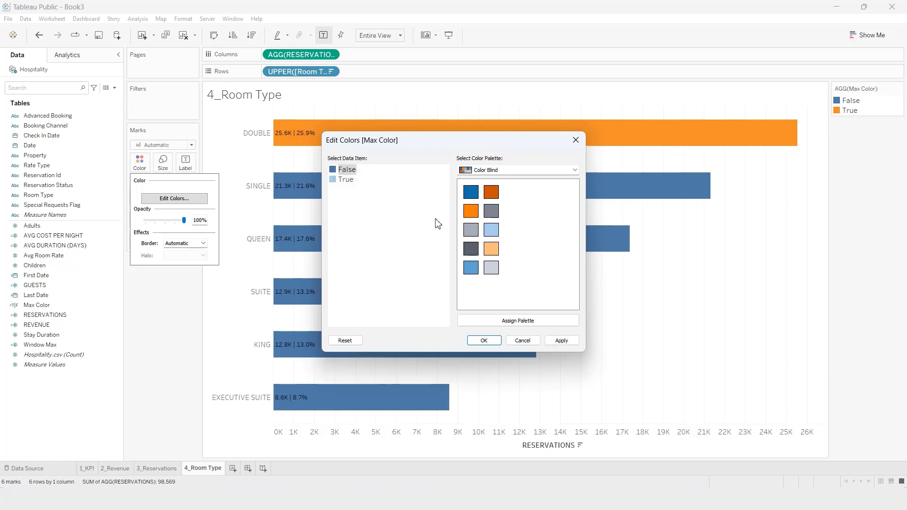
left_click(491, 267)
left_click(560, 340)
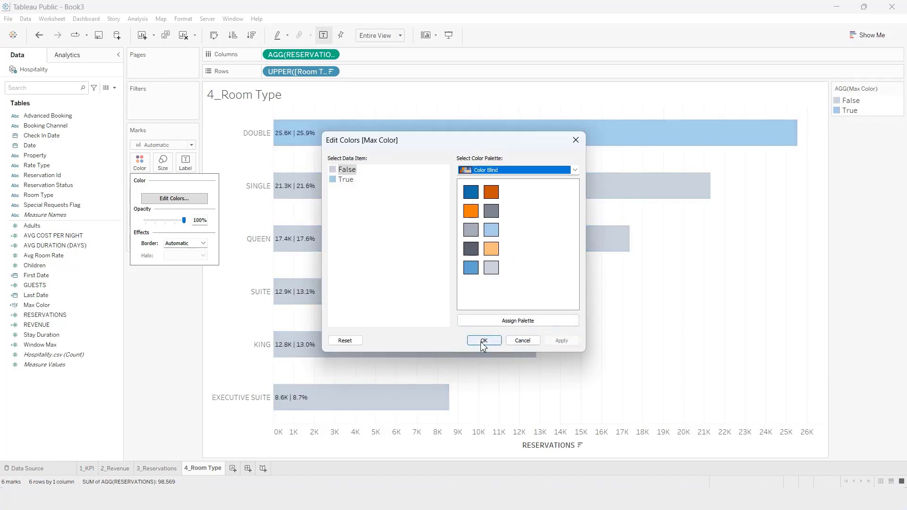
left_click(484, 340)
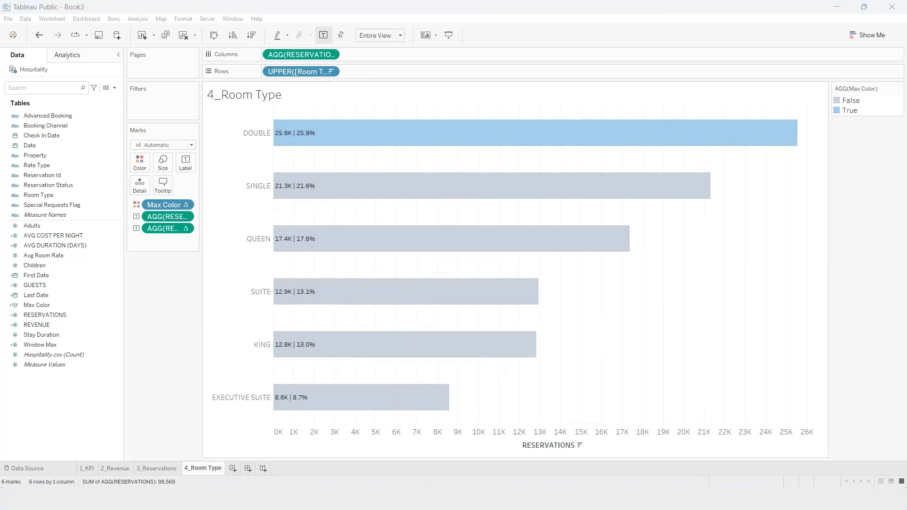
Hide the RESERVATIONS axis header and replace the sheet title with the centred, letter-spaced text ROOM TYPE
right_click(573, 435)
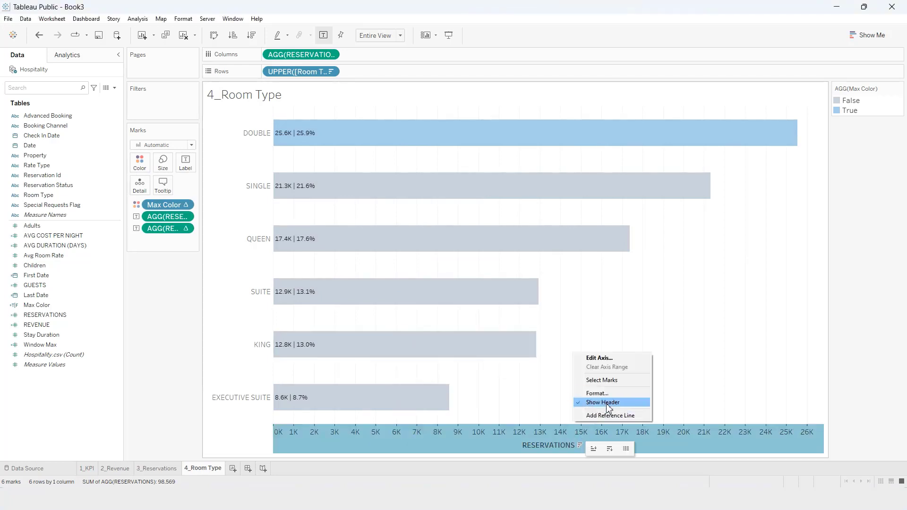
left_click(599, 405)
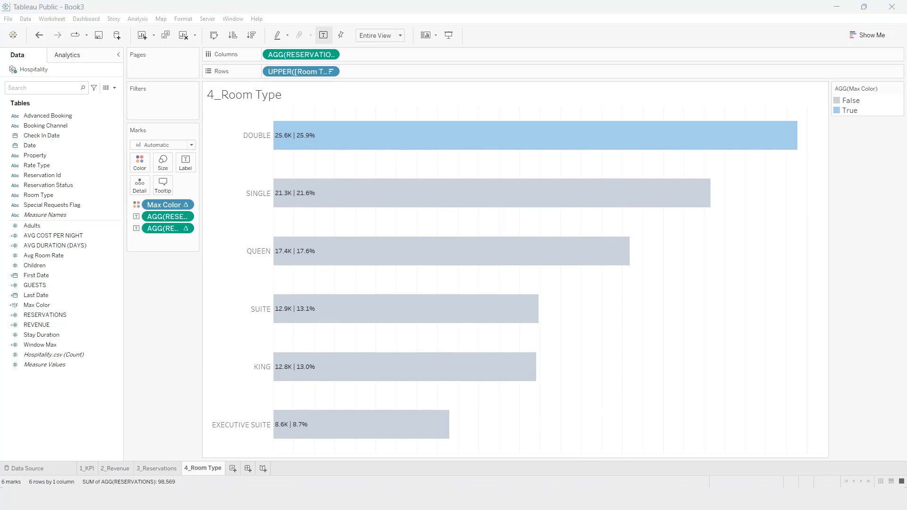
double_click(233, 100)
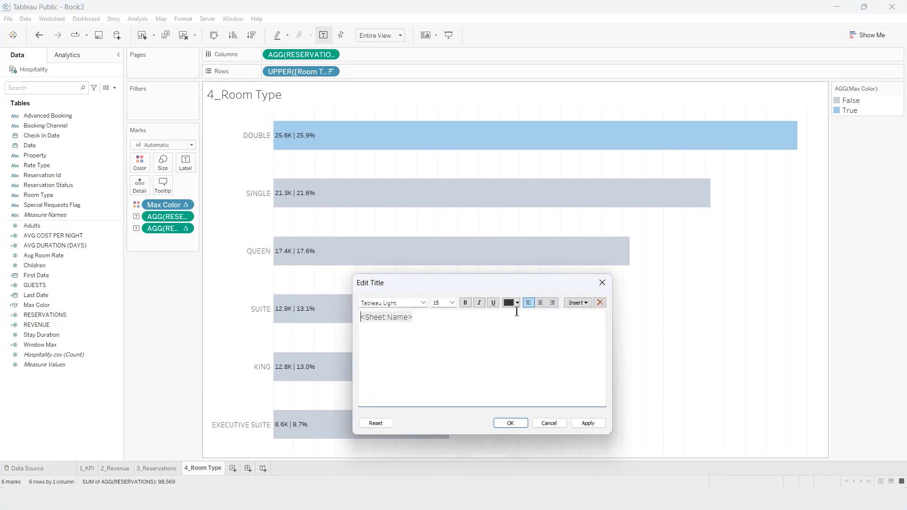
key("ctrl+a")
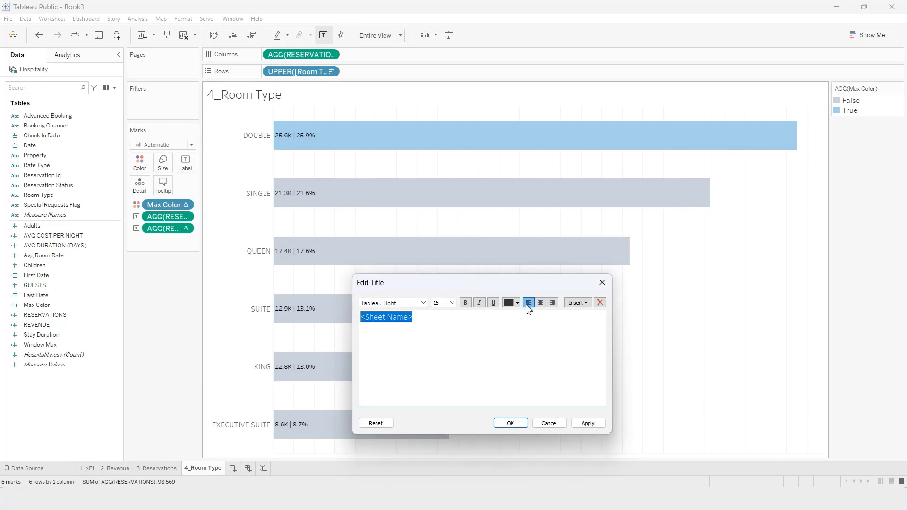
left_click(541, 303)
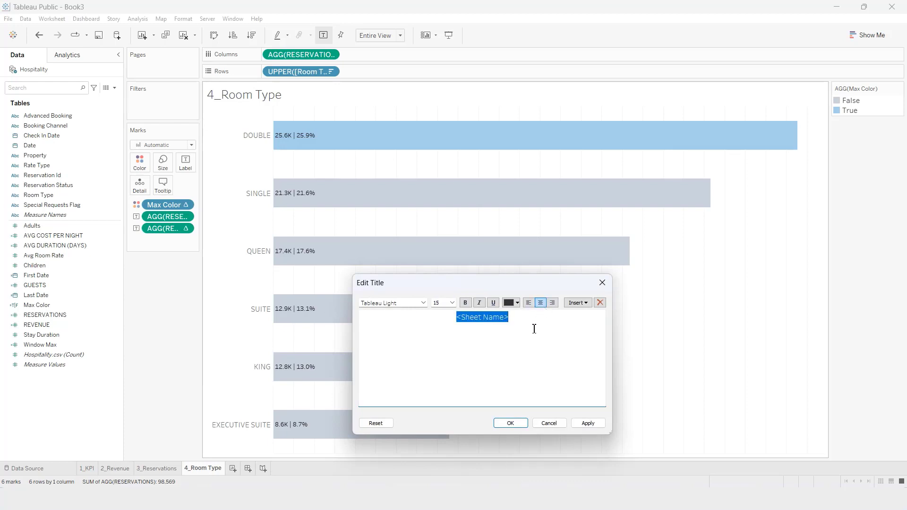
type("ROOM TYPE")
left_click(540, 302)
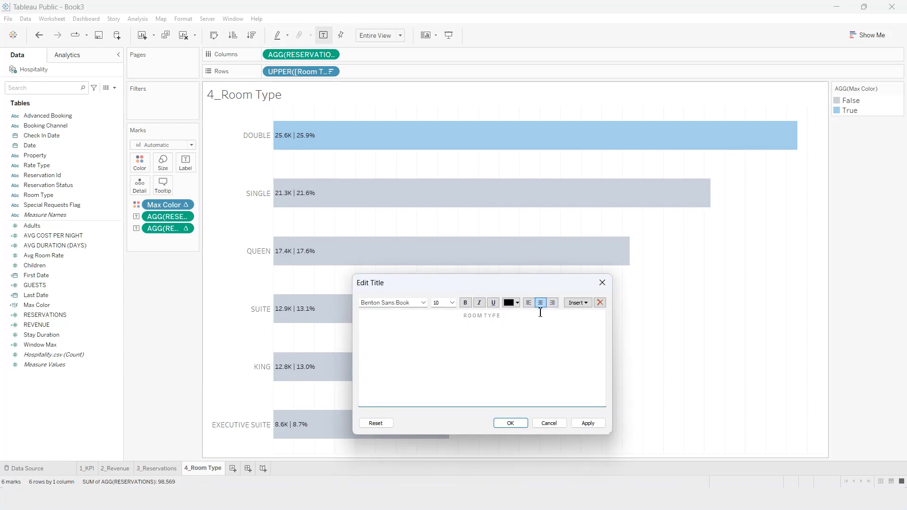
left_click(587, 423)
left_click(511, 424)
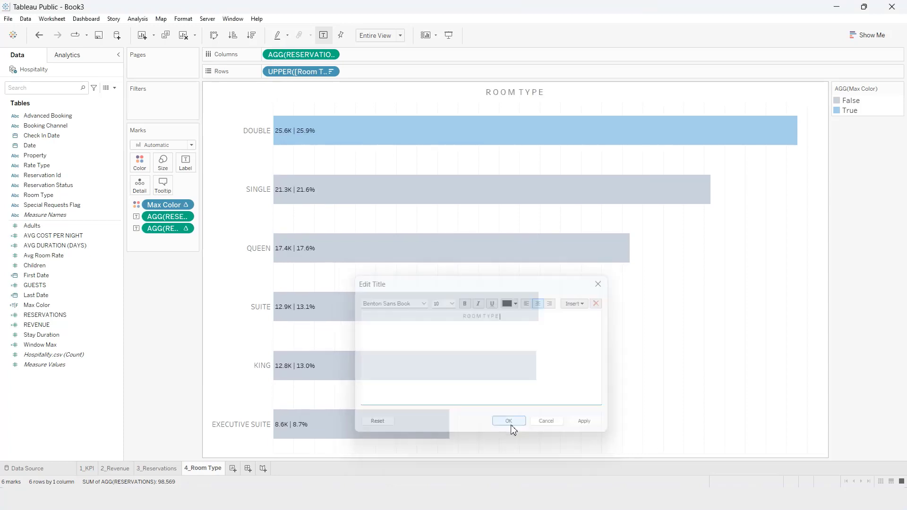
Format the chart lines, setting the row zero lines and the column grid lines to None
right_click(609, 300)
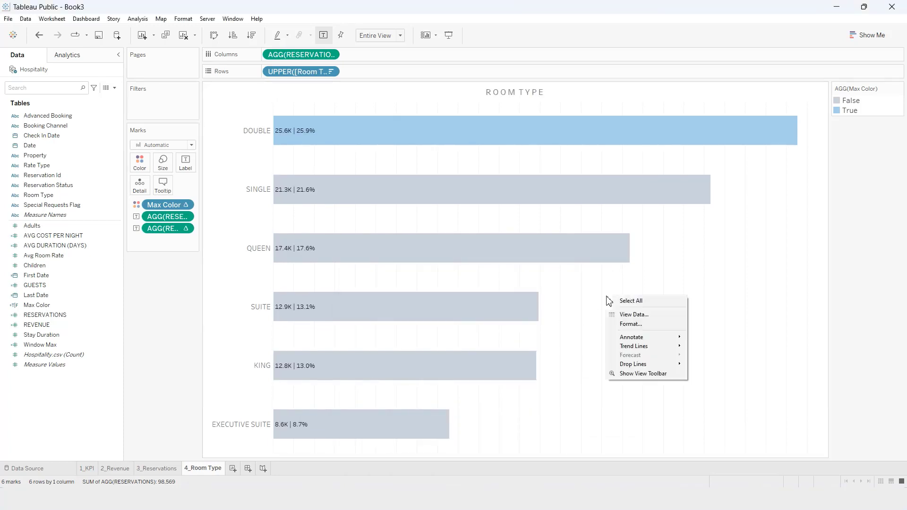
left_click(624, 323)
left_click(59, 74)
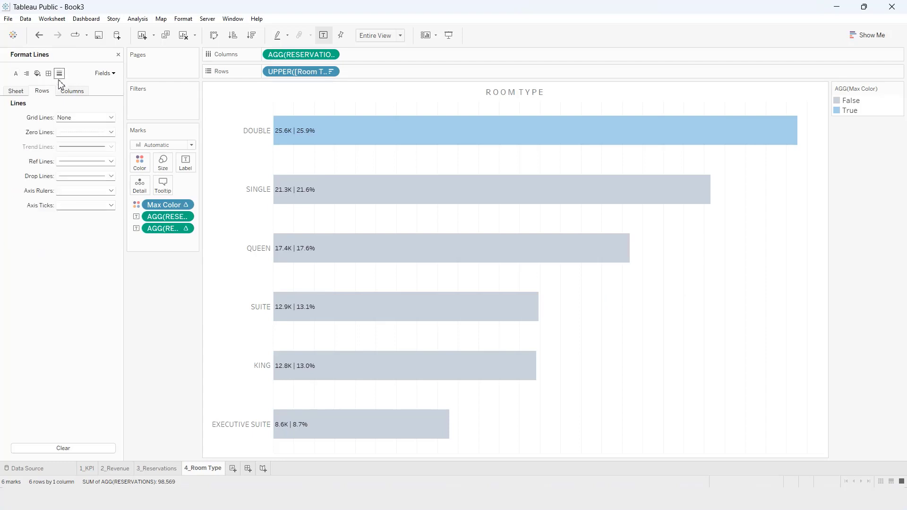
left_click(79, 133)
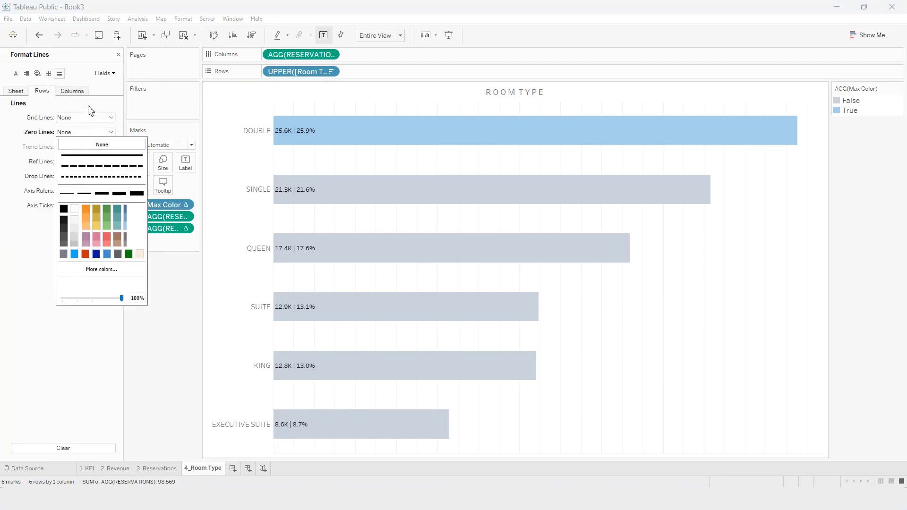
left_click(71, 92)
left_click(76, 136)
left_click(83, 118)
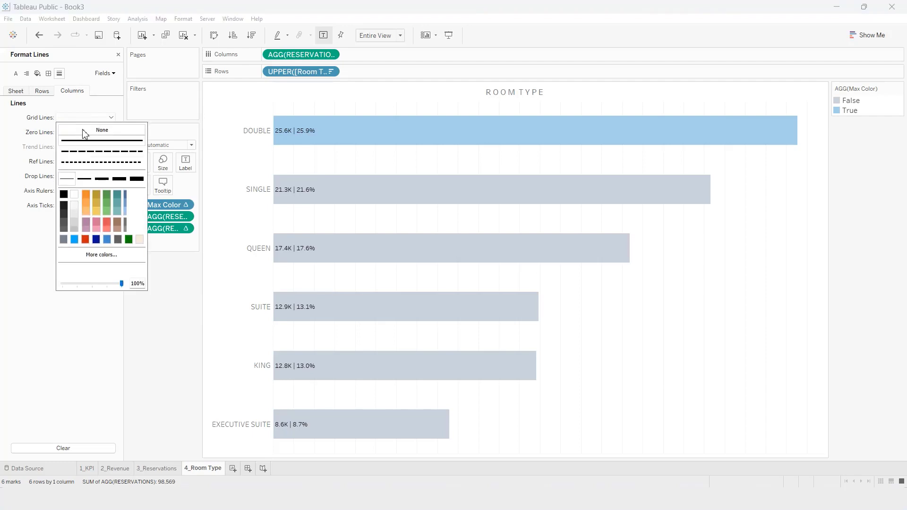
left_click(85, 130)
left_click(83, 108)
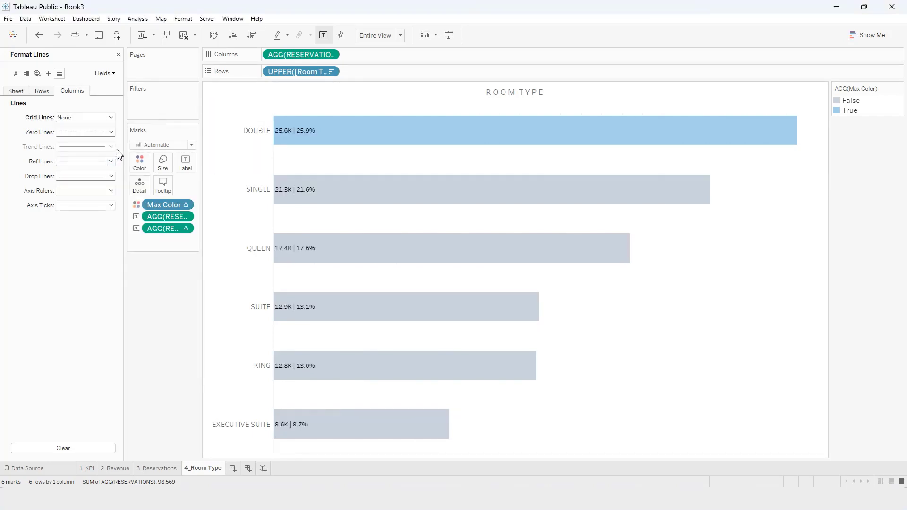
left_click(118, 55)
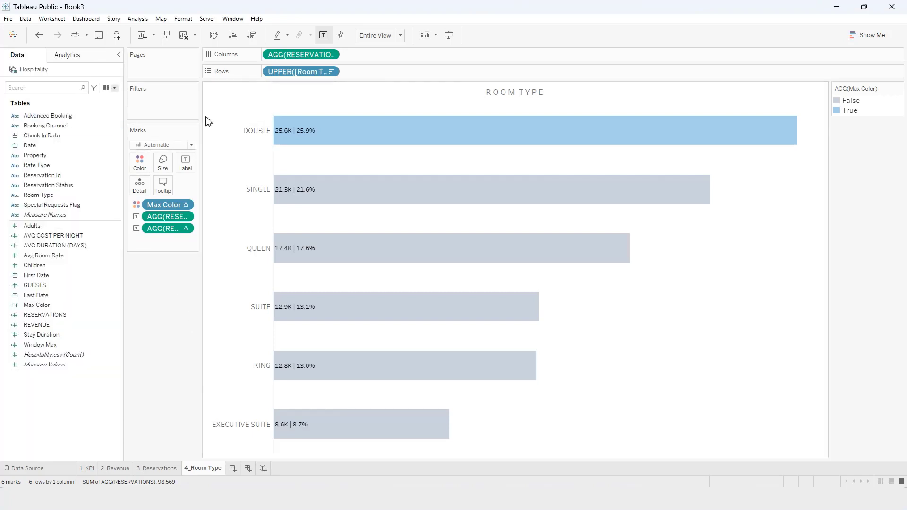
Set the row axis rulers to a thin solid gray line and clear the bar selection
right_click(491, 160)
left_click(516, 190)
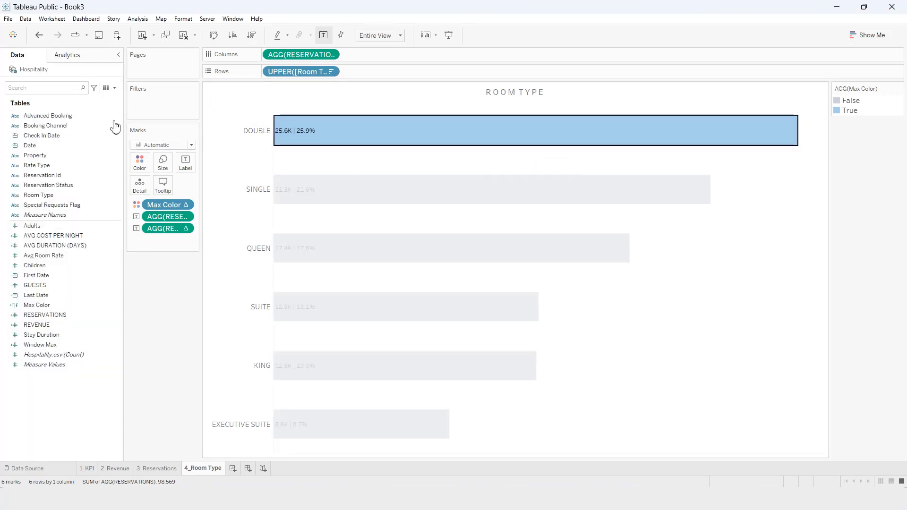
left_click(46, 93)
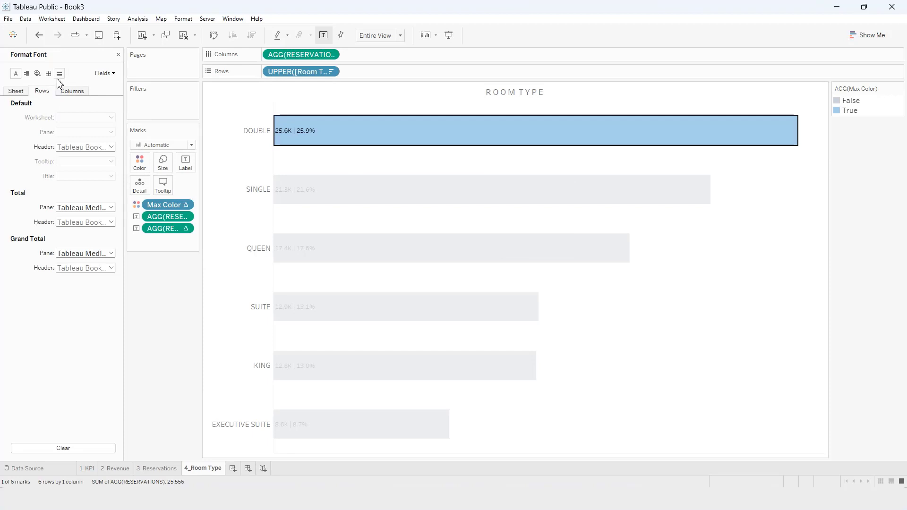
left_click(60, 74)
left_click(81, 193)
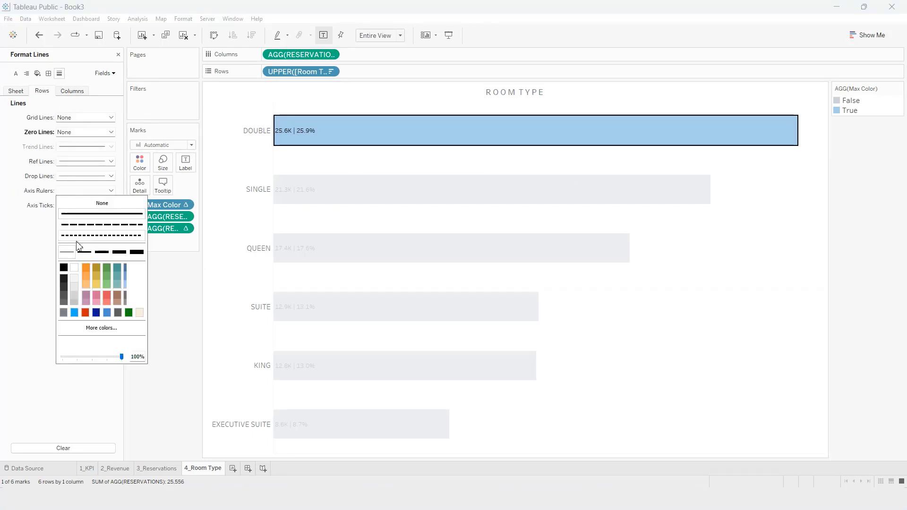
left_click(63, 313)
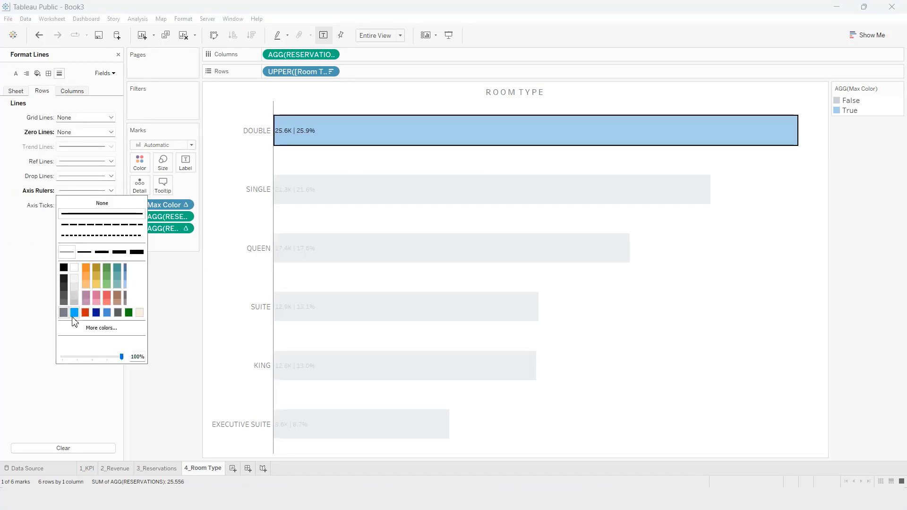
left_click(183, 339)
left_click(415, 342)
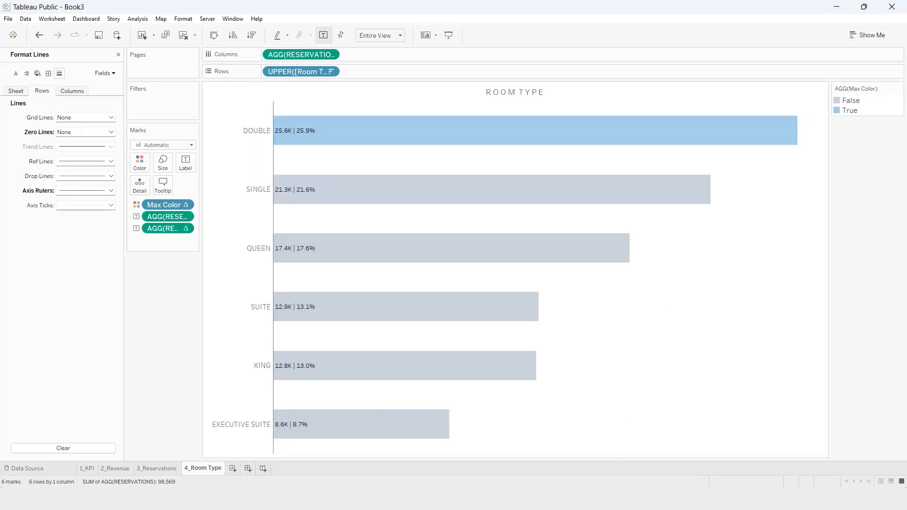
Check the reference dashboard in the browser, return to Tableau Public and duplicate the 4_Room Type worksheet
key("alt+Tab")
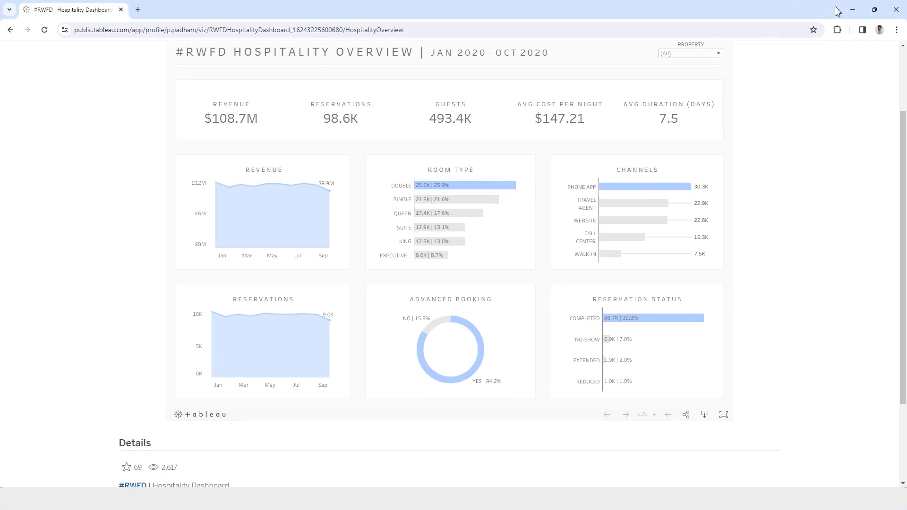
left_click(852, 9)
left_click(203, 468)
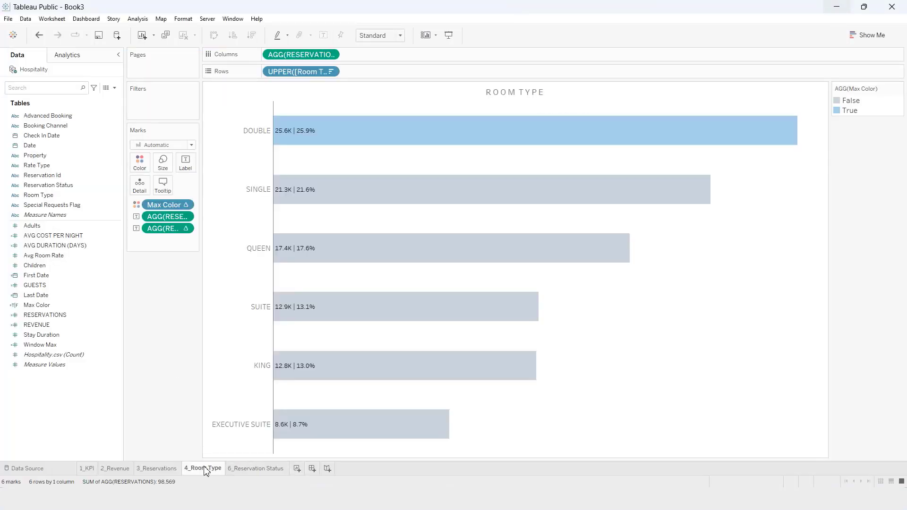
right_click(206, 469)
left_click(232, 369)
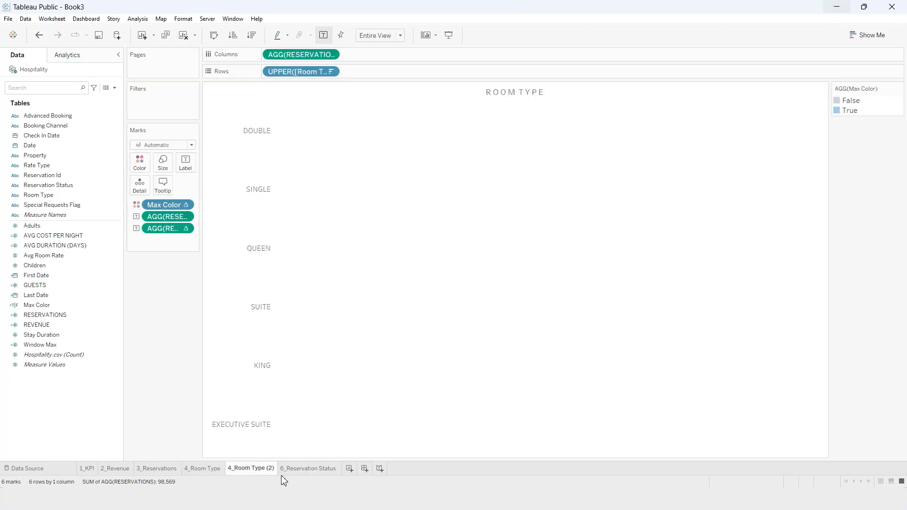
Delete the empty 6_Reservation Status worksheet and rename the duplicated room type sheet as 6_Reservation Status
left_click(306, 469)
right_click(308, 470)
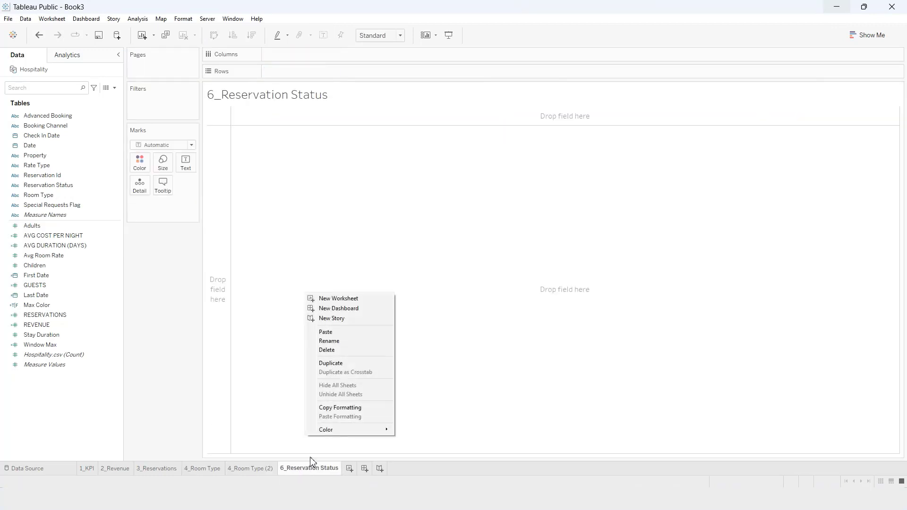
left_click(341, 350)
double_click(253, 469)
type("6_Reservation Status")
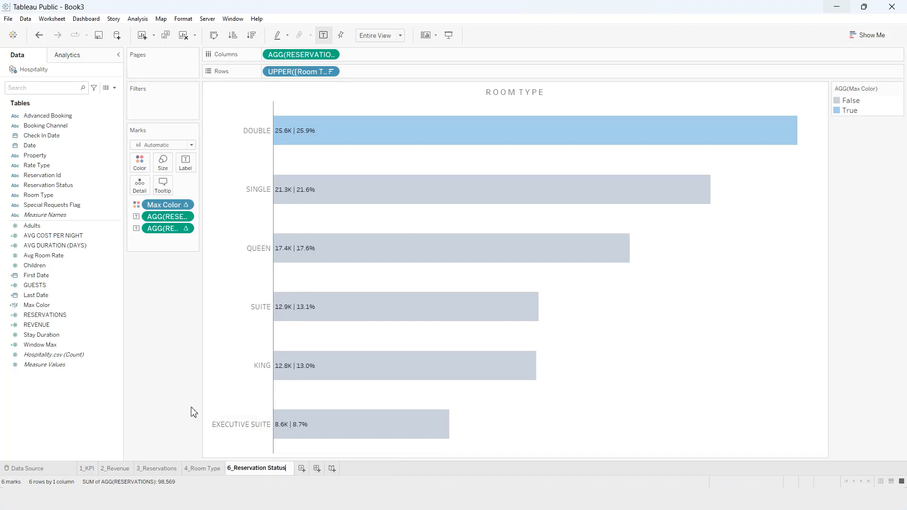
key("Return")
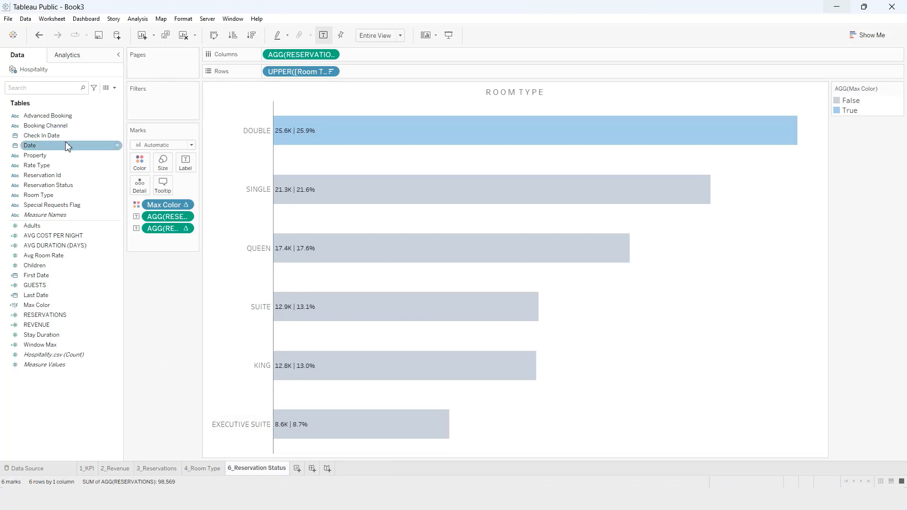
Replace the room type field on Rows with Reservation Status and hide the Max Color legend
left_click_drag(79, 192, 397, 76)
left_click_drag(305, 75, 179, 280)
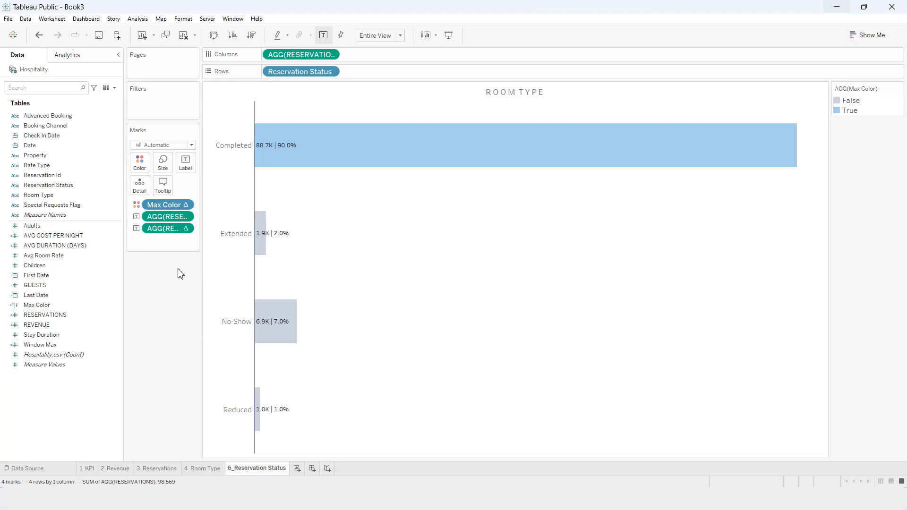
left_click(899, 89)
left_click(815, 161)
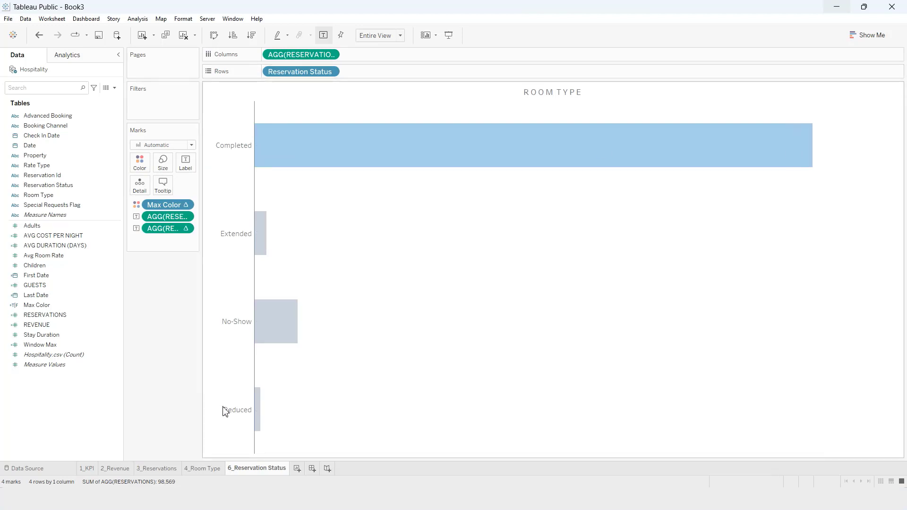
Hide the Max Color legend on the 4_Room Type worksheet
left_click(203, 468)
left_click(897, 88)
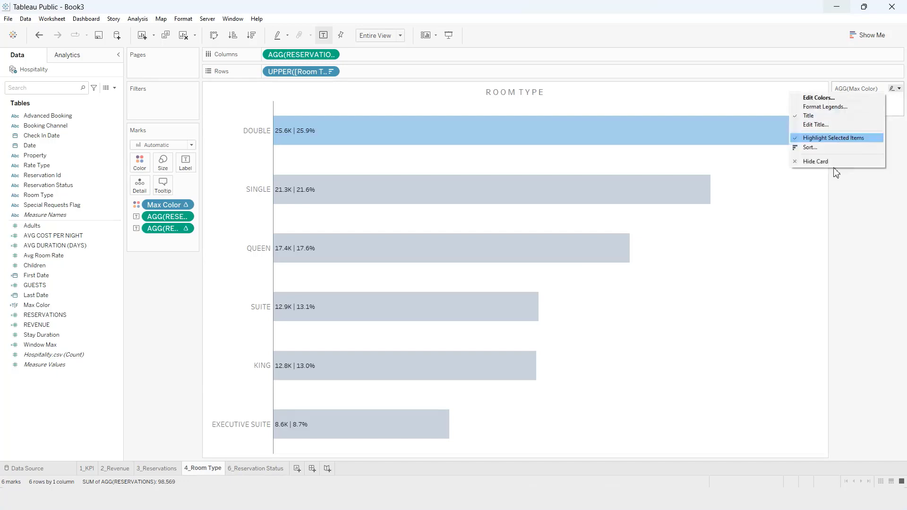
left_click(831, 162)
Compare 3_Reservations with the 2_Revenue worksheet and recolor the reservations area chart in the same bright blue
left_click(157, 468)
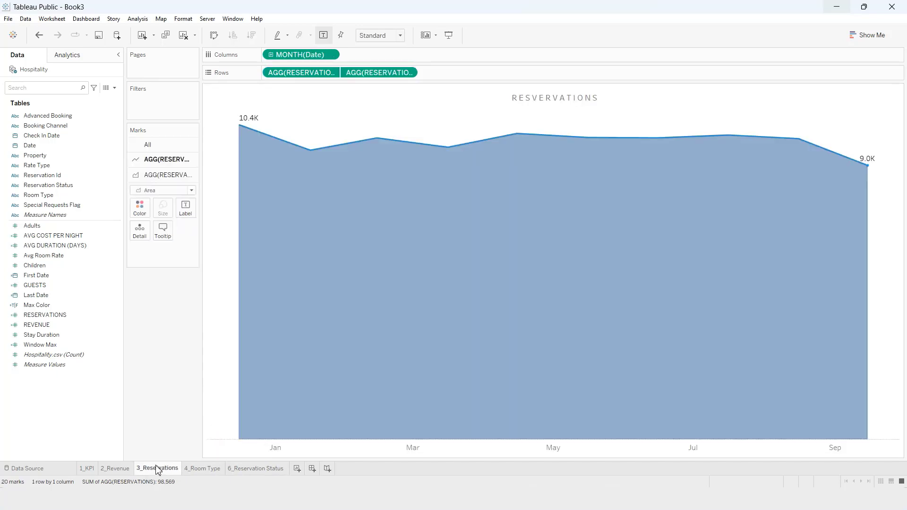
left_click(110, 469)
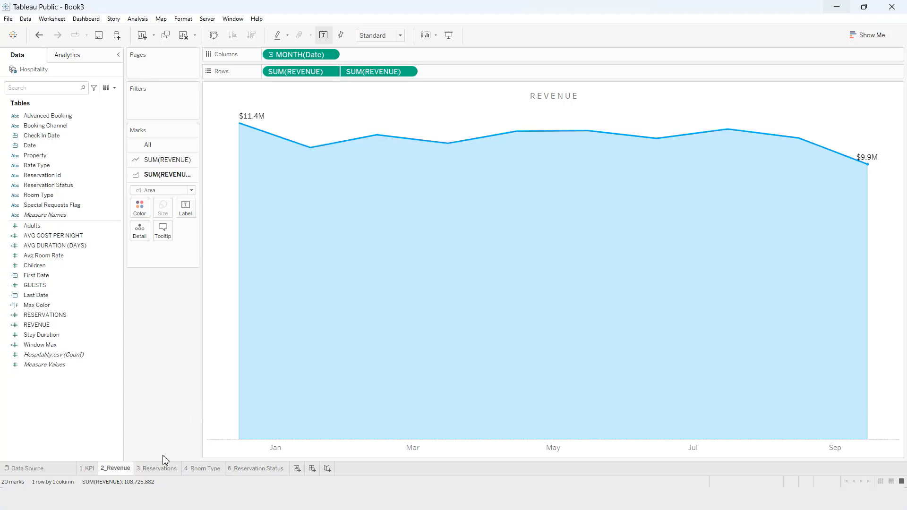
left_click(159, 469)
left_click(581, 134)
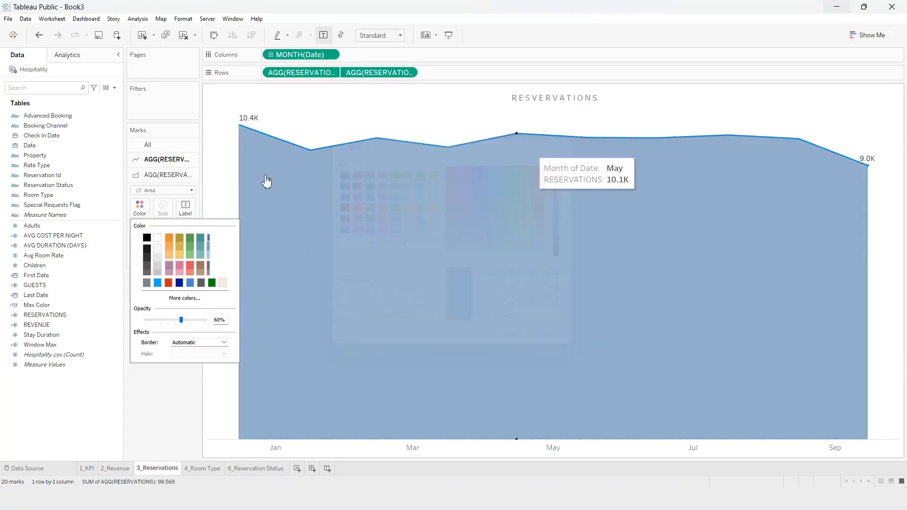
left_click(140, 209)
left_click(149, 208)
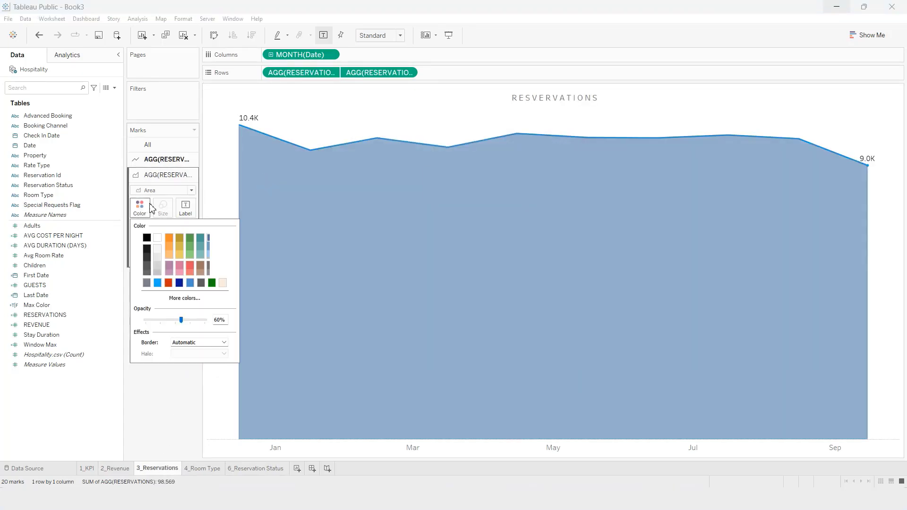
left_click(147, 283)
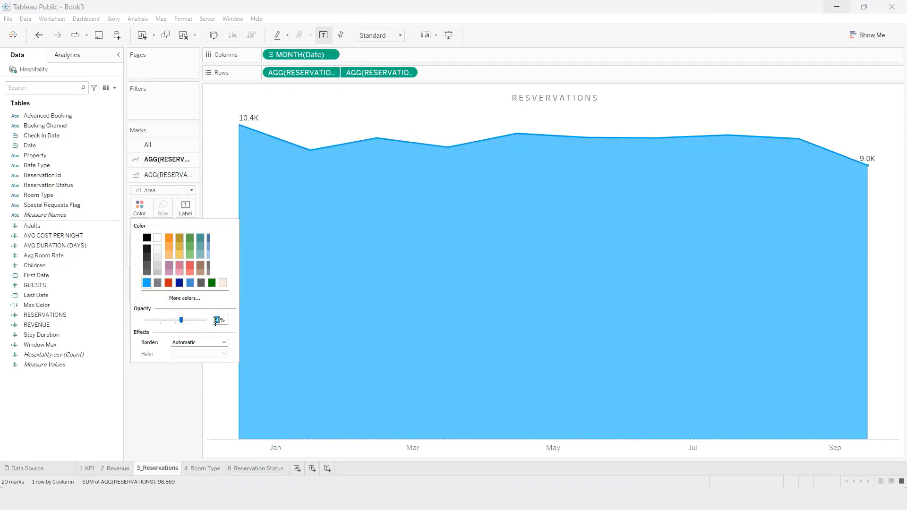
Lighten the area fill's opacity in the reservations chart and open the 6_Reservation Status sheet
left_click(152, 432)
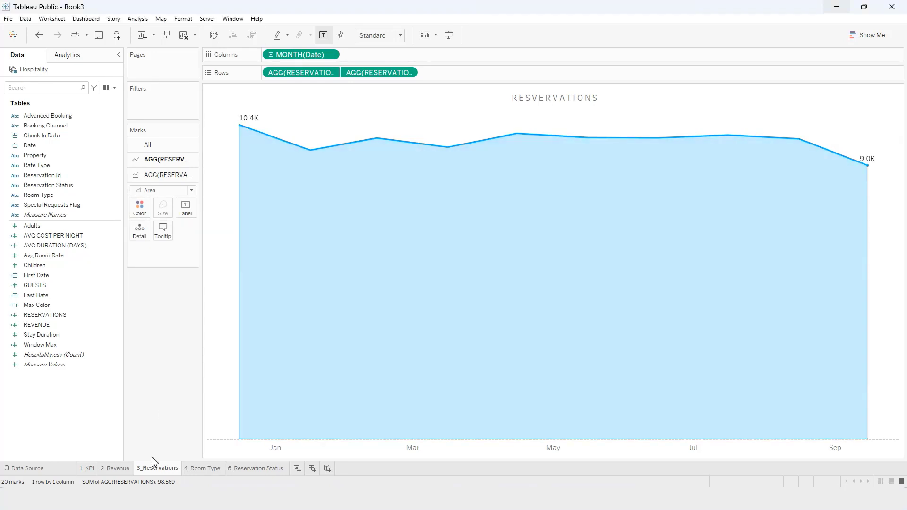
left_click(255, 468)
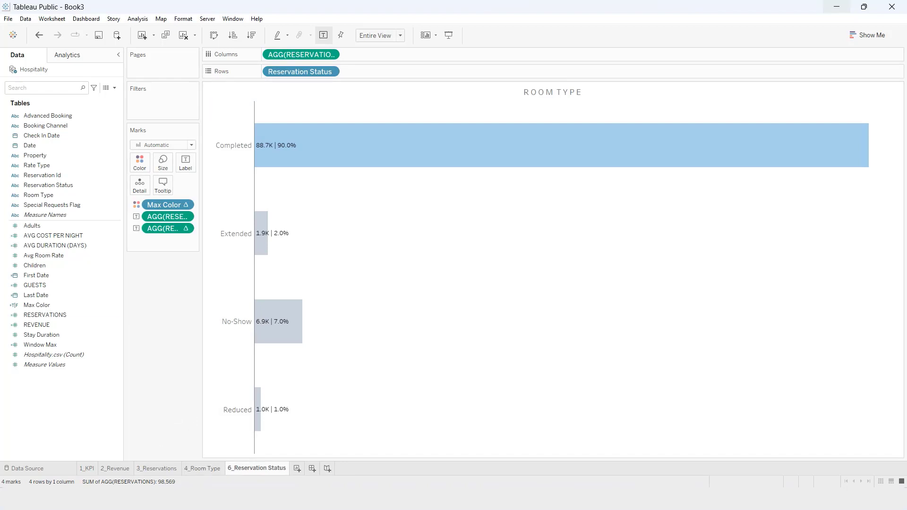
left_click(837, 6)
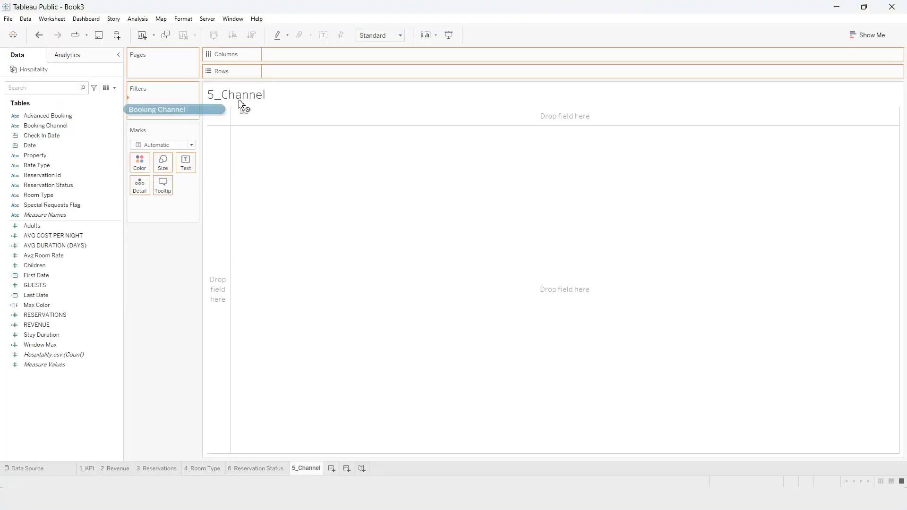
Place Booking Channel on Rows in the 5_Channel sheet and consult the Channels chart in the reference dashboard
left_click_drag(241, 105, 357, 77)
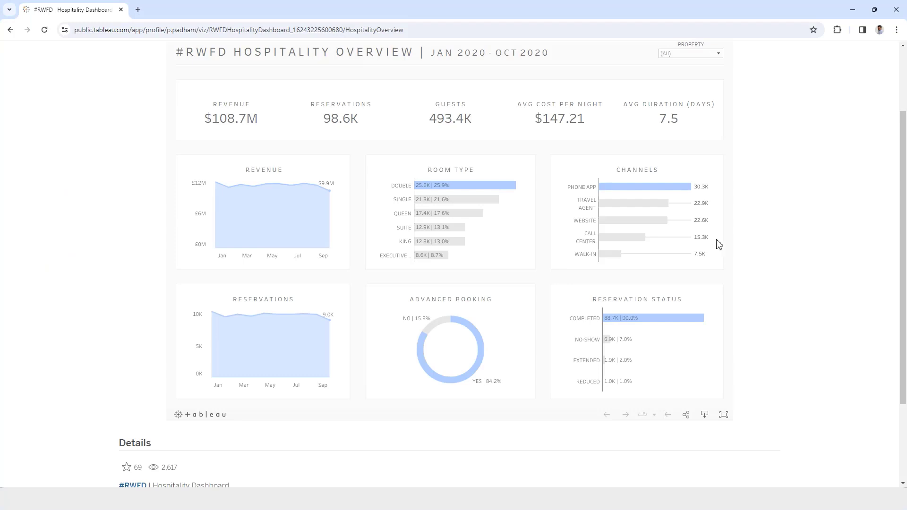
left_click(846, 10)
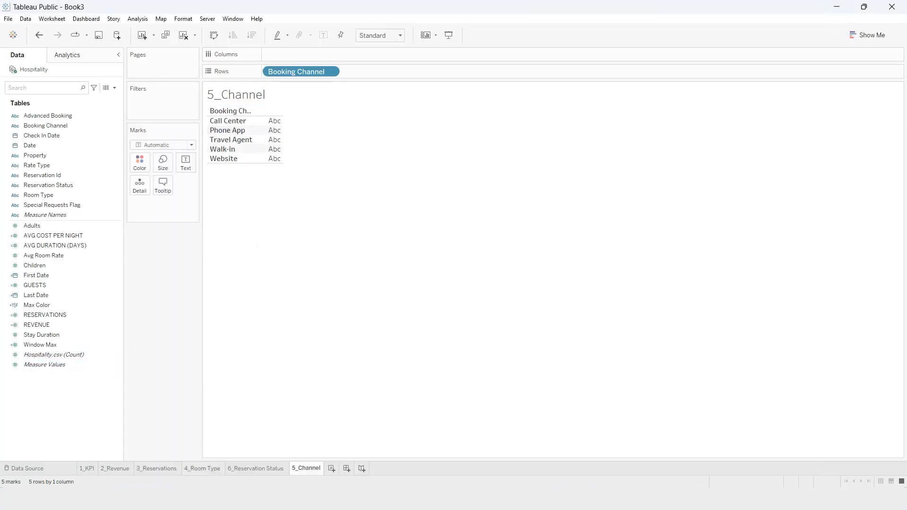
left_click(477, 499)
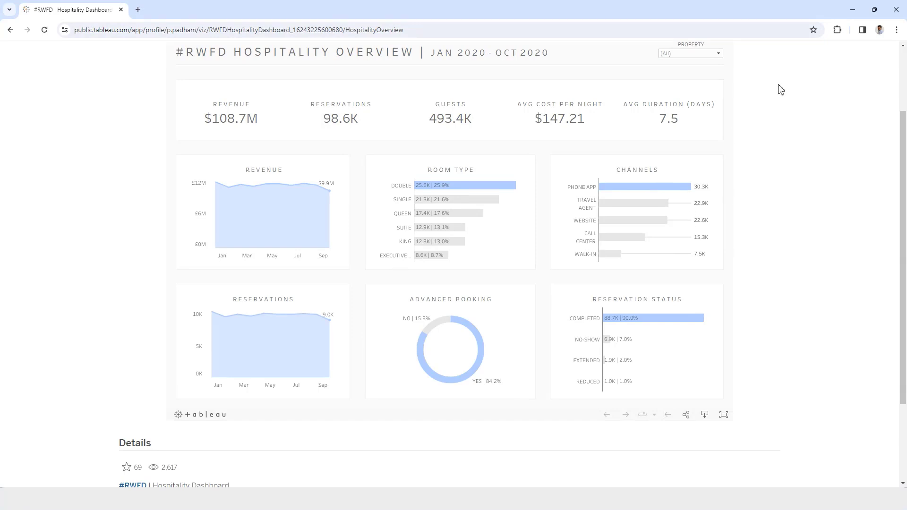
left_click(853, 9)
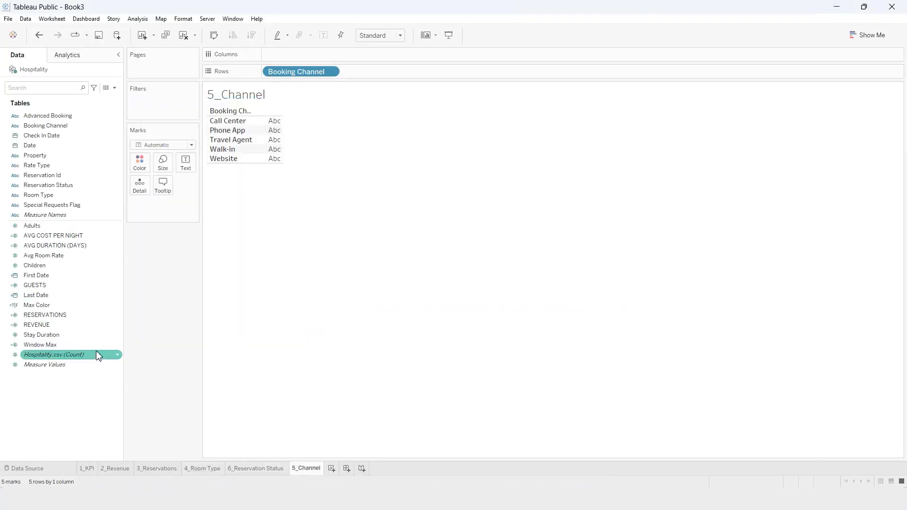
Add Window Max to the view and display it as a text table by booking channel
left_click_drag(93, 347, 440, 74)
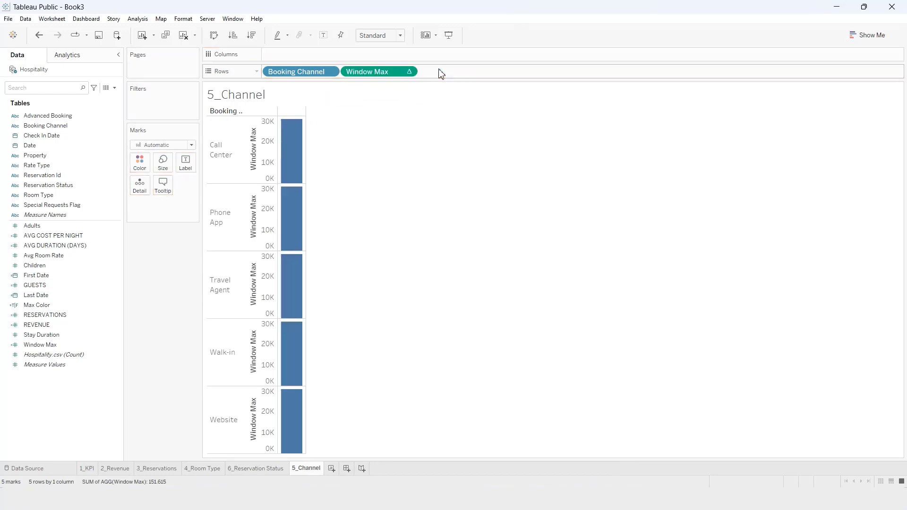
left_click(868, 37)
left_click(836, 62)
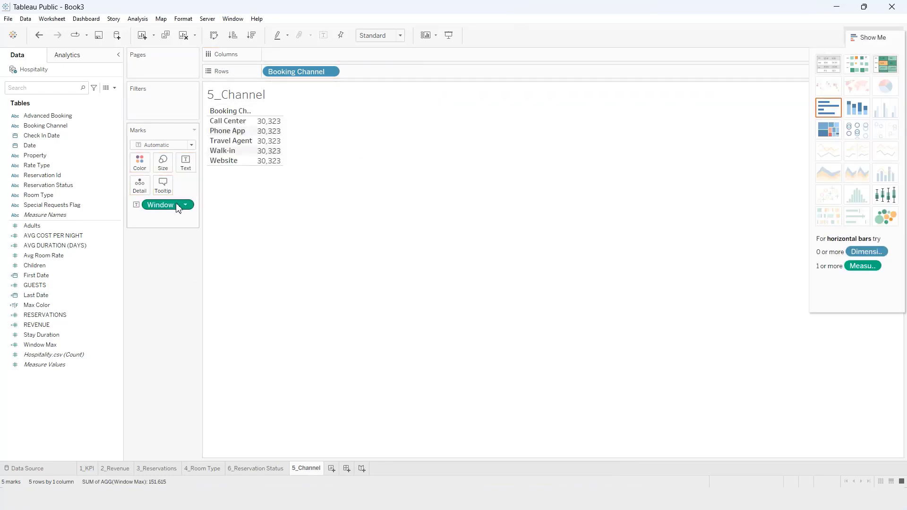
left_click(96, 348)
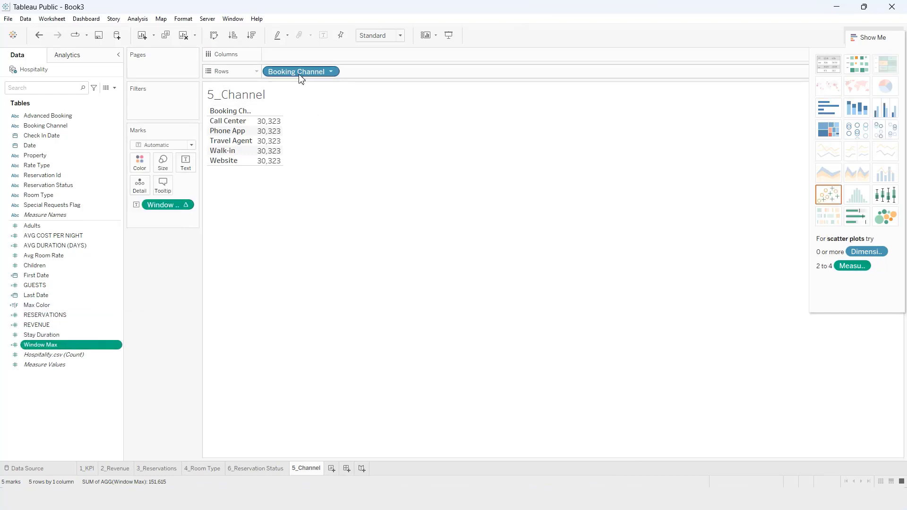
left_click(882, 39)
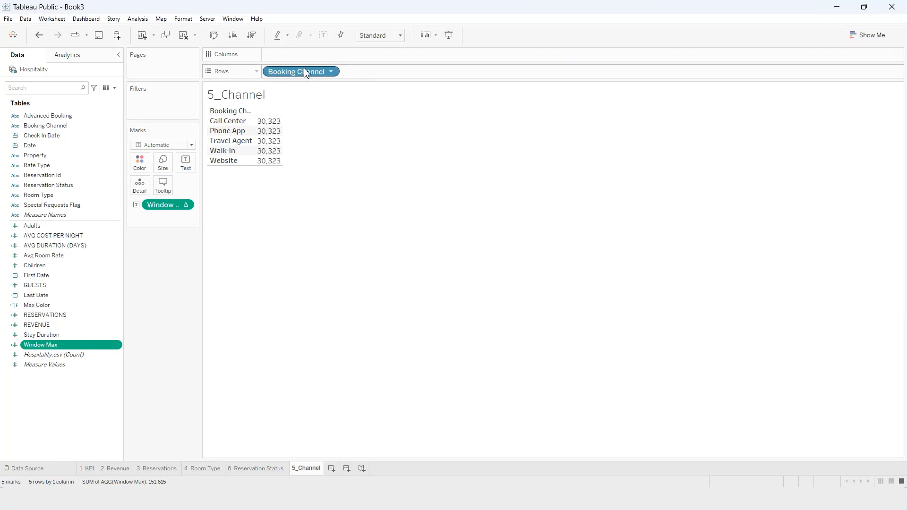
Turn the table into horizontal bars with Window Max on Columns and Booking Channel on Rows
left_click_drag(303, 71, 310, 55)
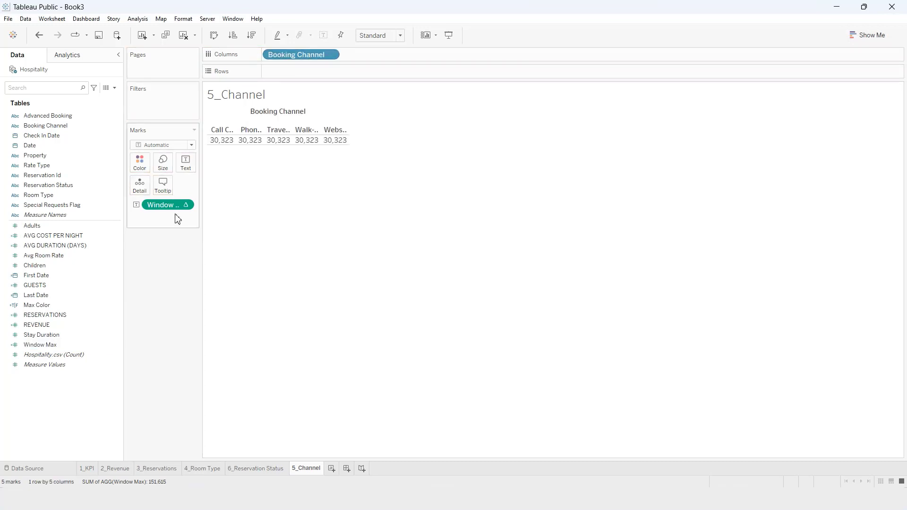
left_click_drag(174, 207, 330, 74)
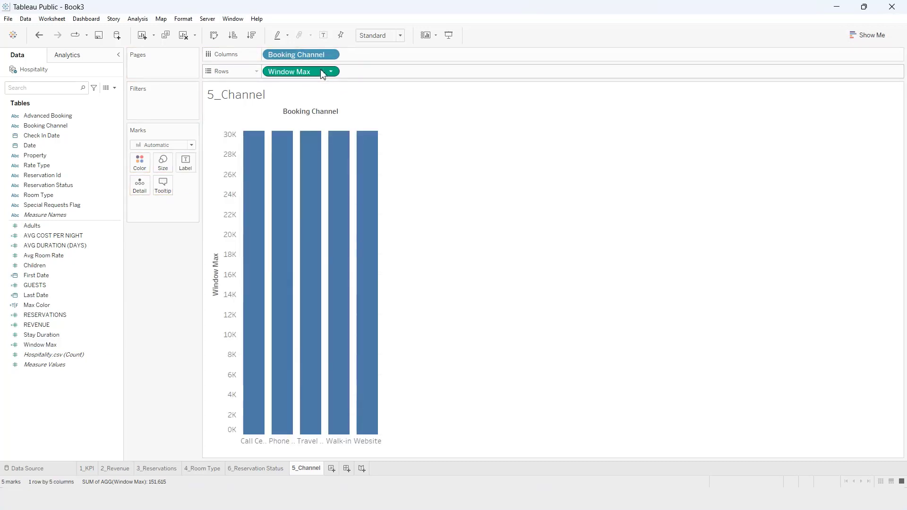
left_click(216, 39)
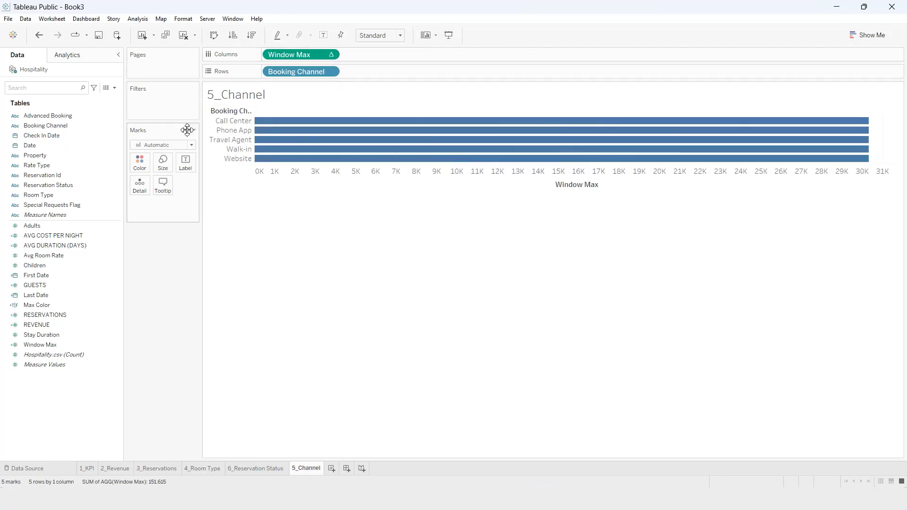
Reduce the Window Max bars to the thinnest mark size so they look like lines
left_click(139, 162)
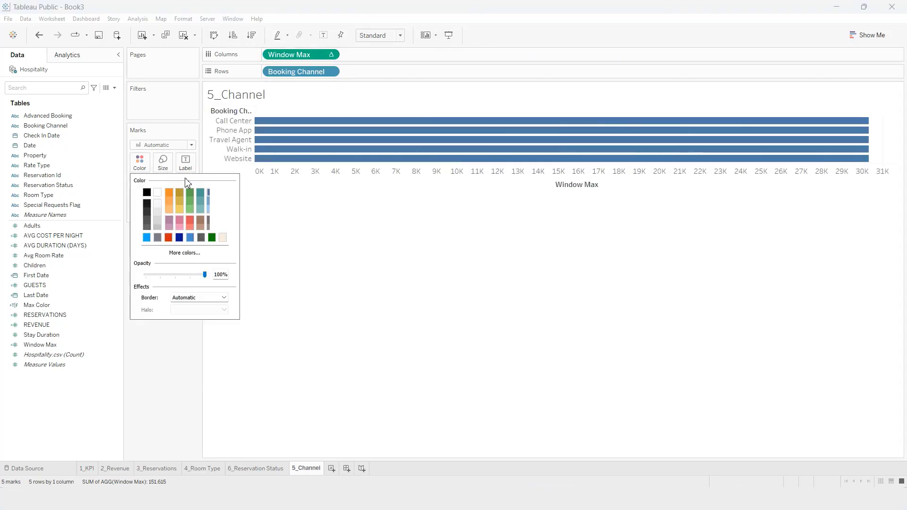
left_click(162, 162)
left_click_drag(219, 187, 155, 194)
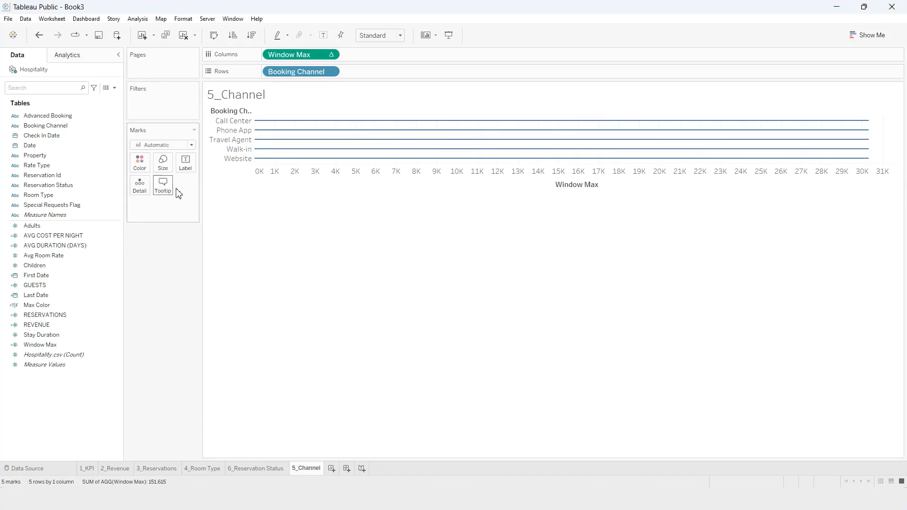
Add RESERVATIONS to Columns ahead of Window Max and make only its bars thick
left_click(113, 314)
left_click_drag(89, 311, 274, 60)
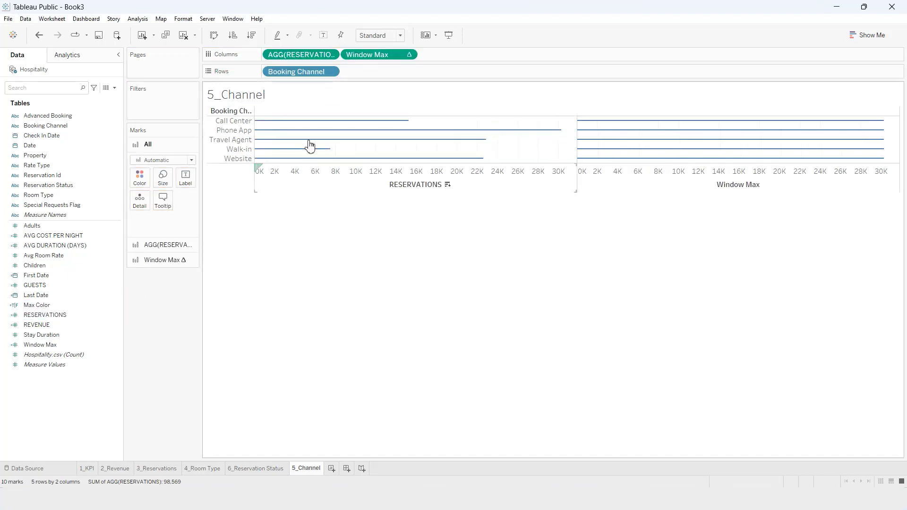
left_click(169, 249)
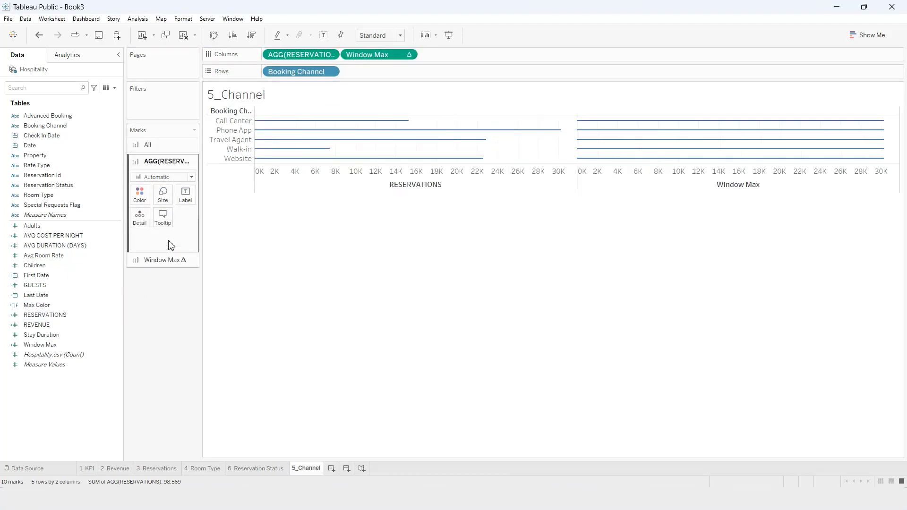
left_click(162, 191)
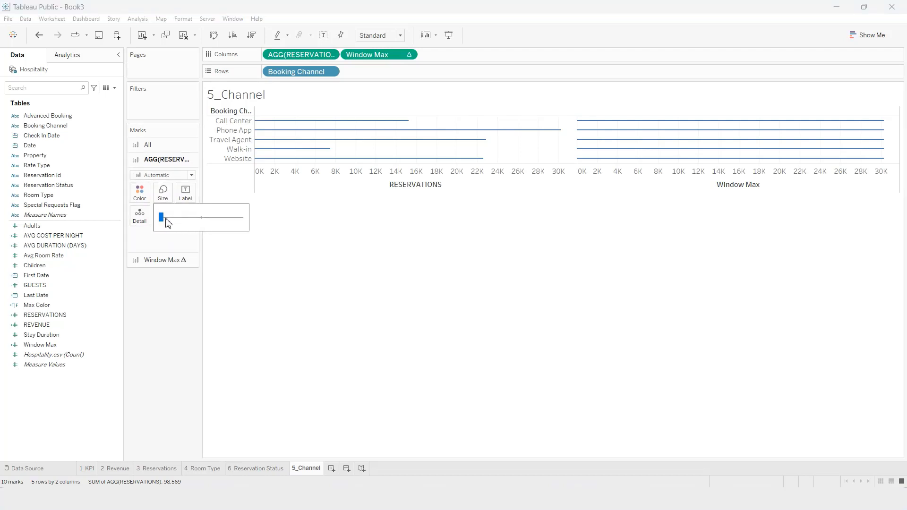
left_click_drag(168, 222, 220, 220)
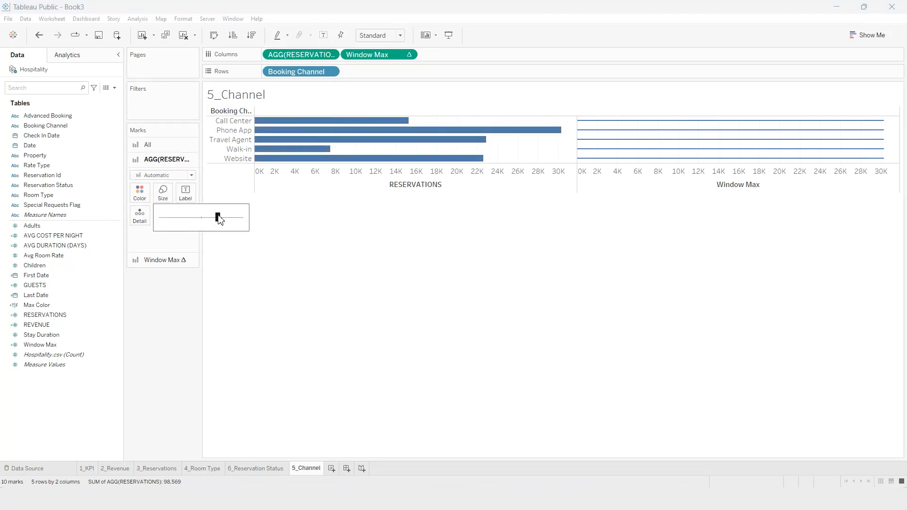
Fit the chart to Entire View and combine Window Max with RESERVATIONS as a dual axis
left_click(380, 35)
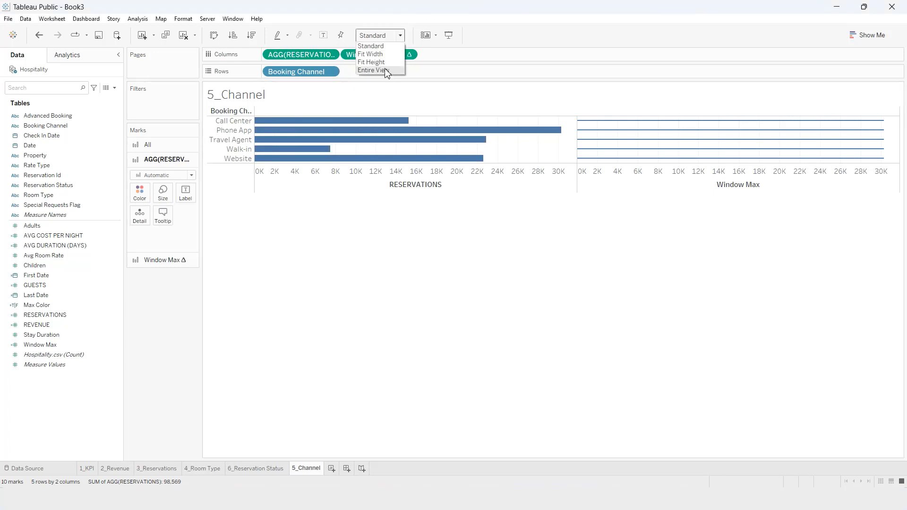
left_click(386, 71)
double_click(391, 55)
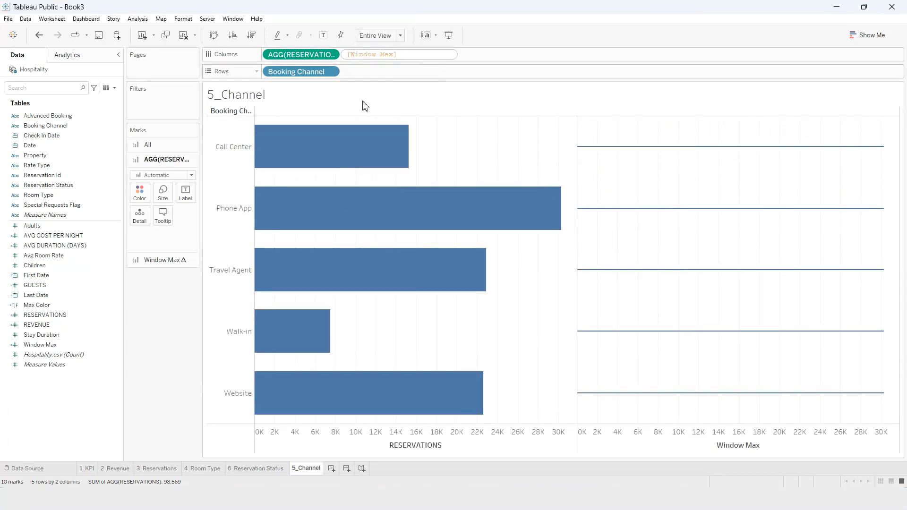
key("Return")
right_click(370, 57)
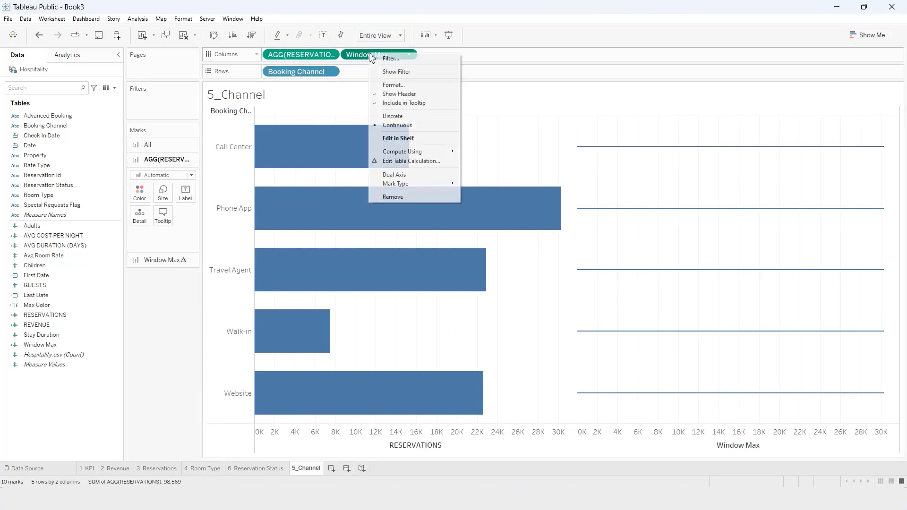
left_click(402, 175)
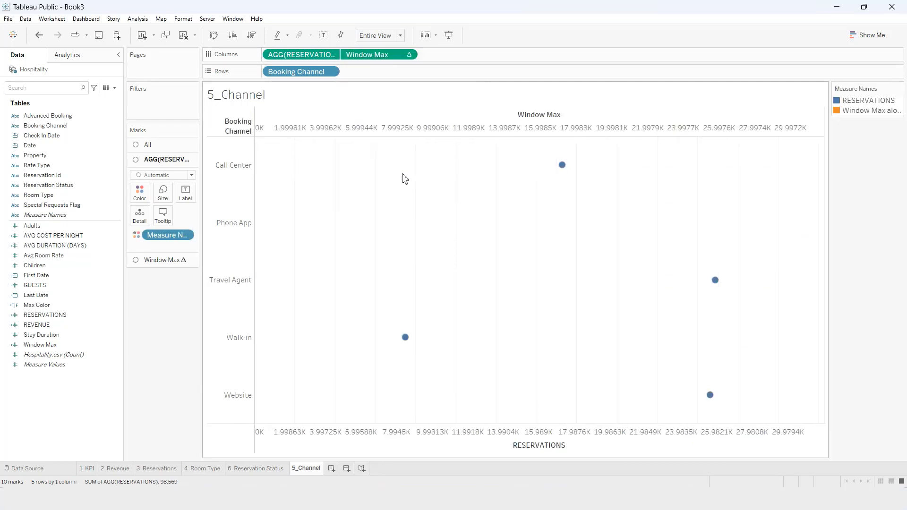
Set the mark type of both RESERVATIONS and Window Max to Bar and sort the booking channels in descending order
left_click(165, 176)
left_click(152, 197)
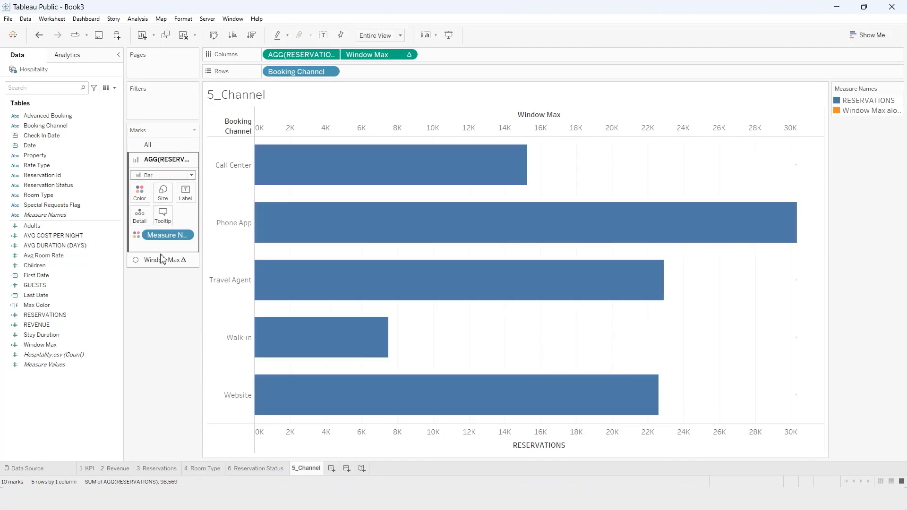
left_click(162, 260)
left_click(158, 191)
left_click(159, 212)
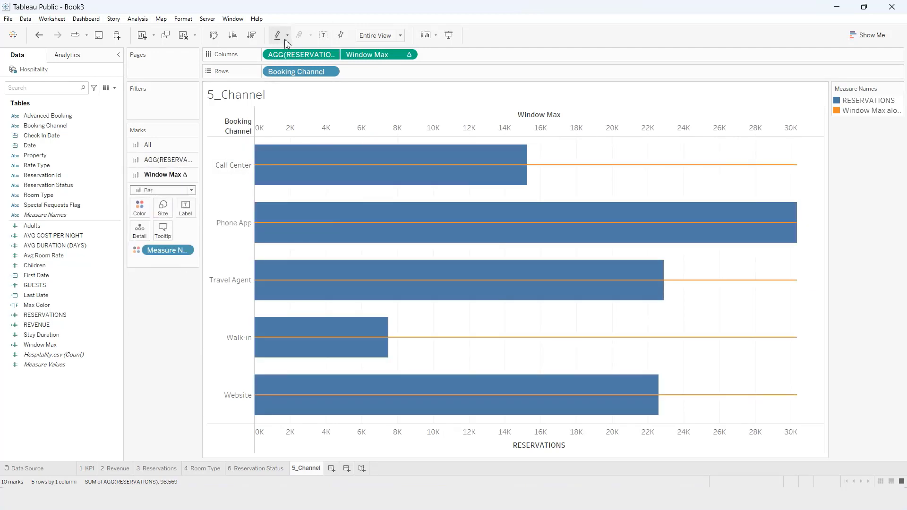
left_click(252, 35)
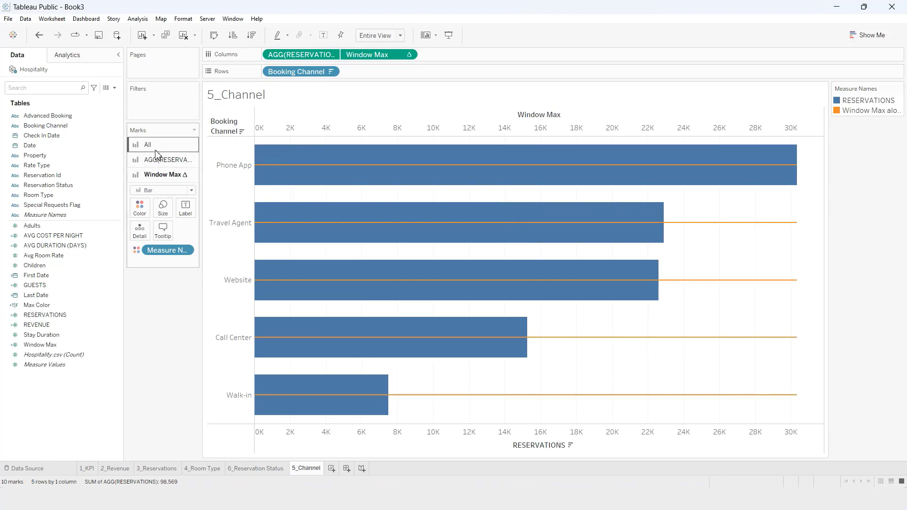
Color the RESERVATIONS bars by the Max Color field instead of Measure Names
mouse_move(276, 168)
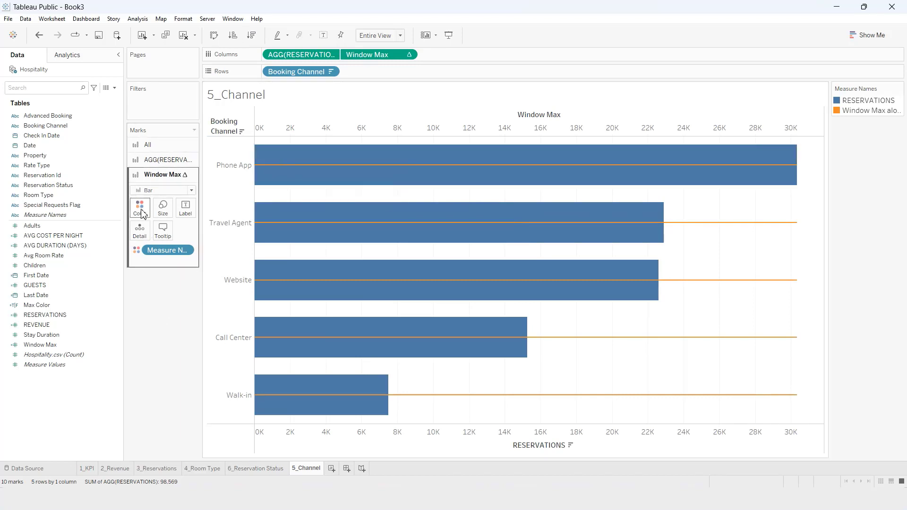
left_click(145, 160)
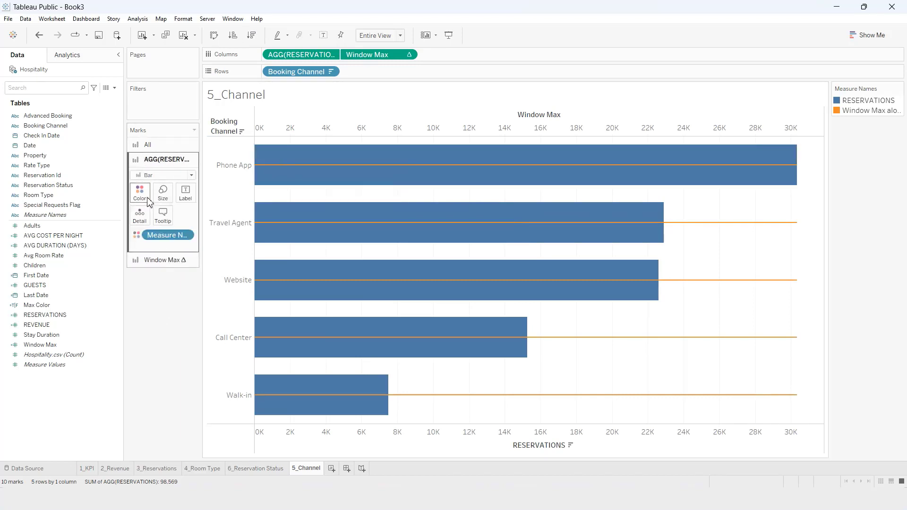
left_click(139, 193)
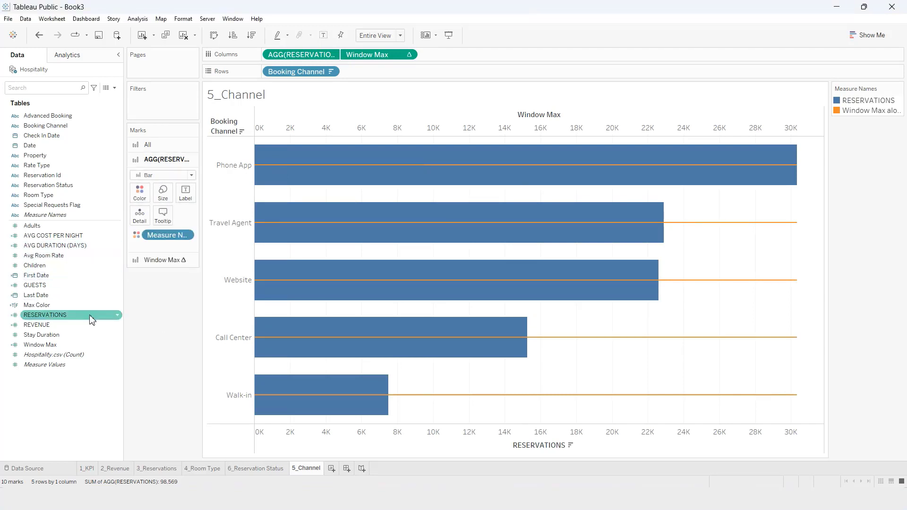
left_click_drag(91, 305, 139, 192)
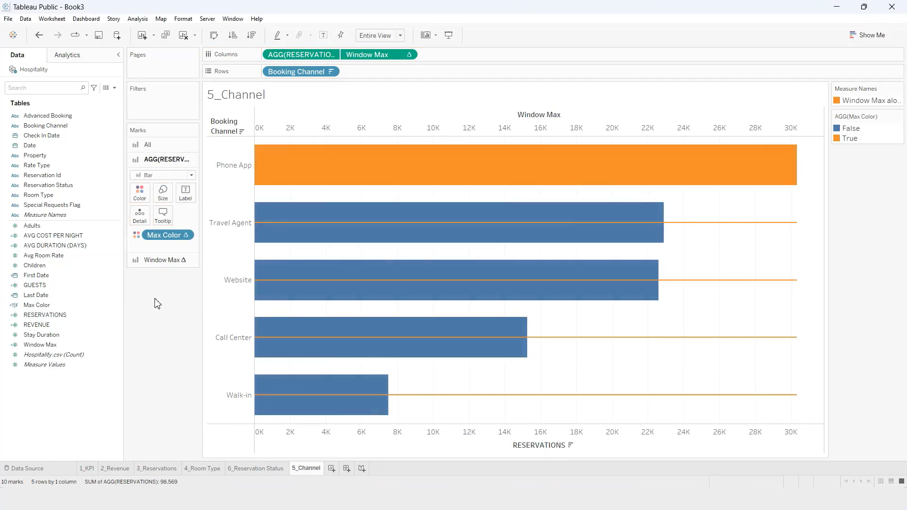
Recolor the Max Color values on the RESERVATIONS bars using the Color Blind palette, with light blue for True and light gray for False
left_click(140, 193)
left_click(173, 223)
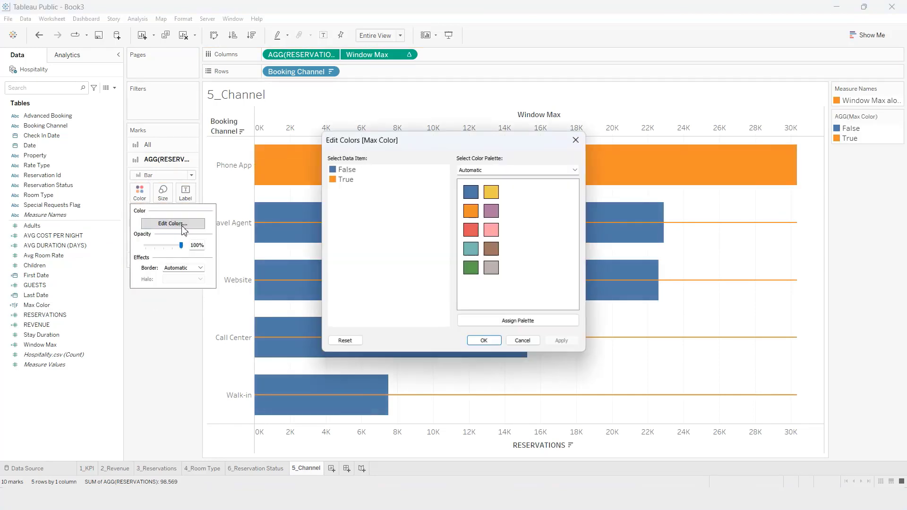
left_click(352, 182)
left_click(491, 171)
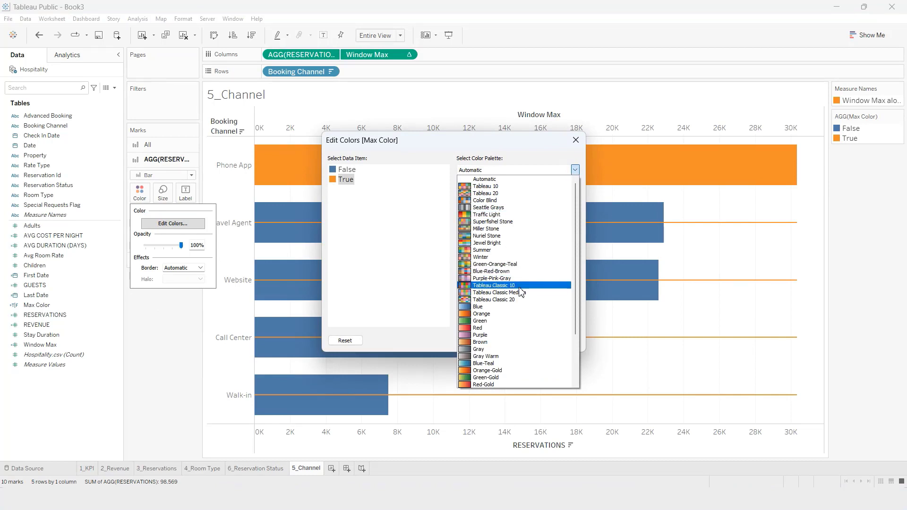
left_click(510, 200)
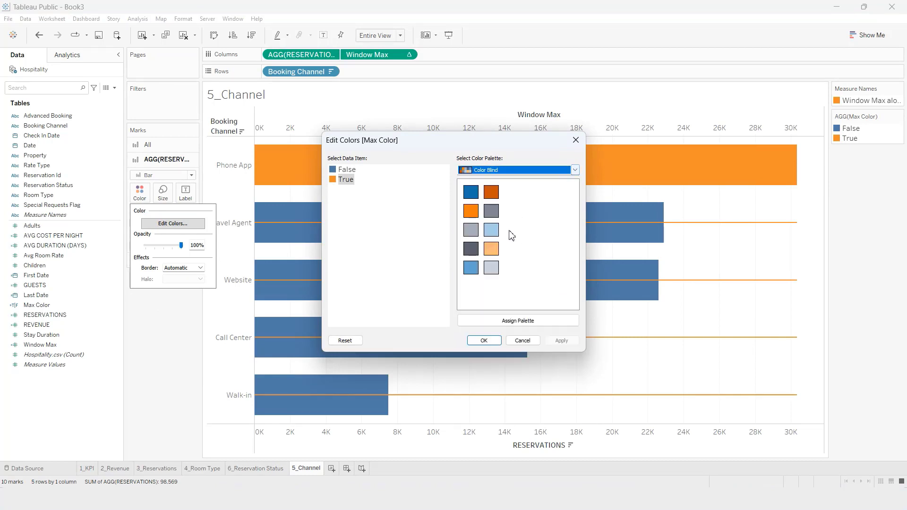
left_click(471, 274)
left_click(347, 170)
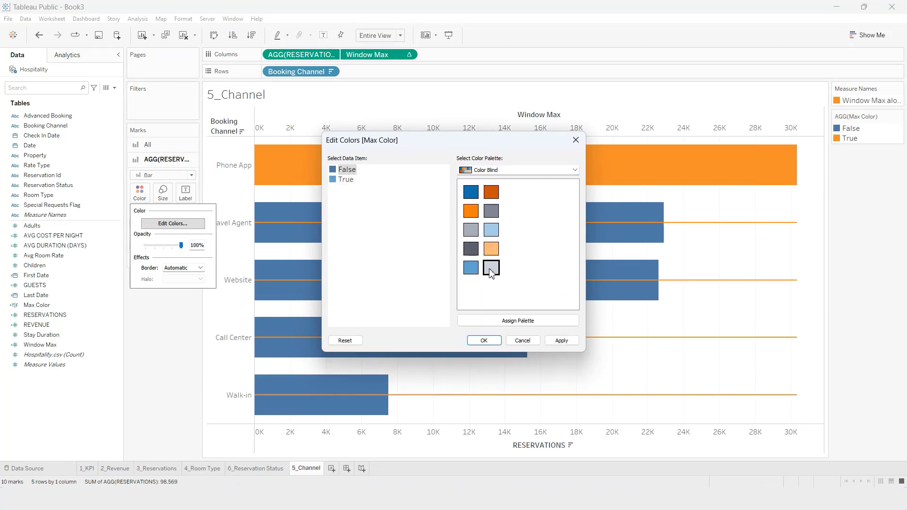
left_click(491, 338)
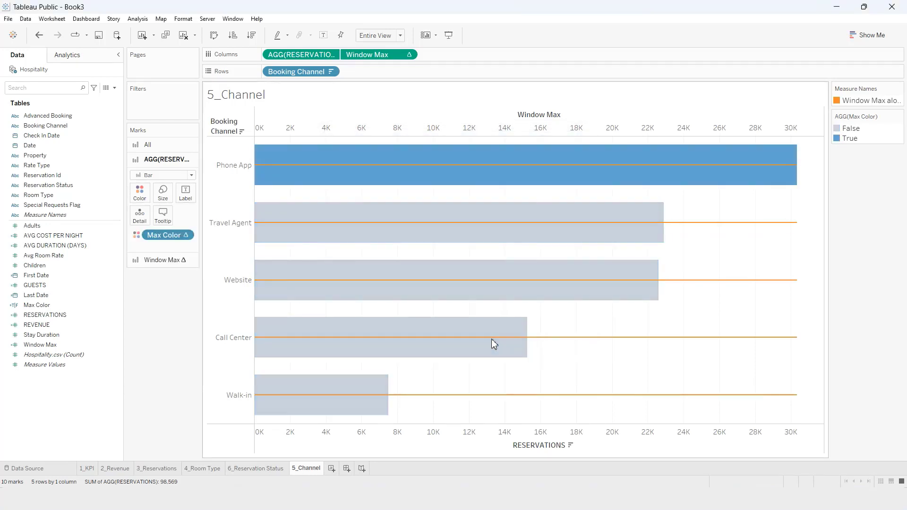
Set the Measure Names color of the Window Max lines to light gray from the Color Blind palette
left_click(154, 260)
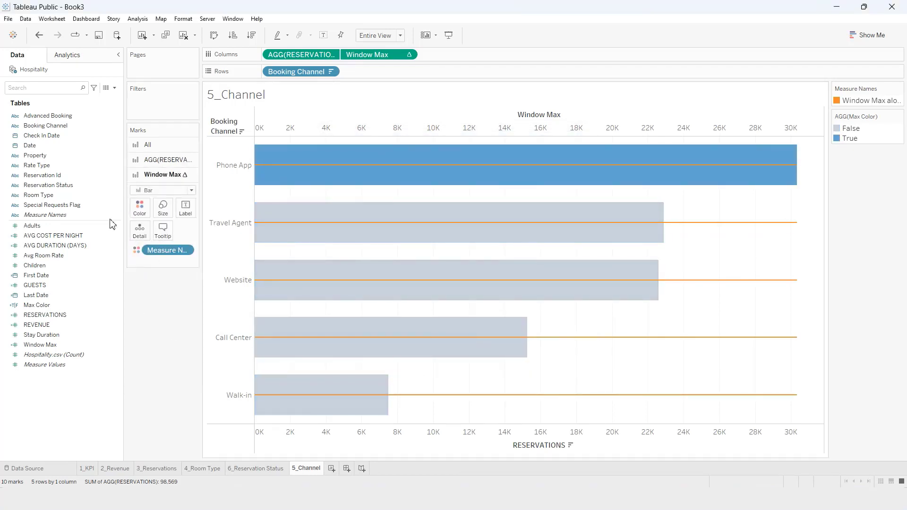
left_click(138, 208)
left_click(173, 244)
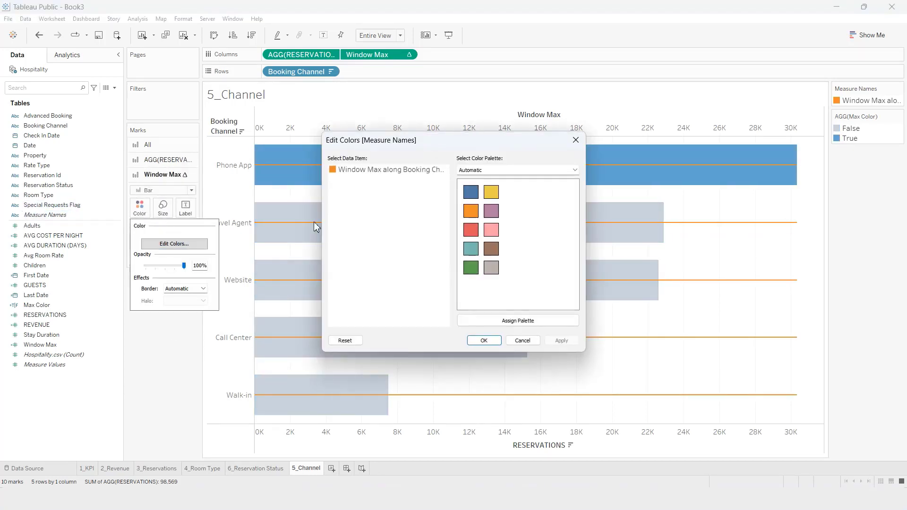
left_click(390, 172)
left_click(519, 171)
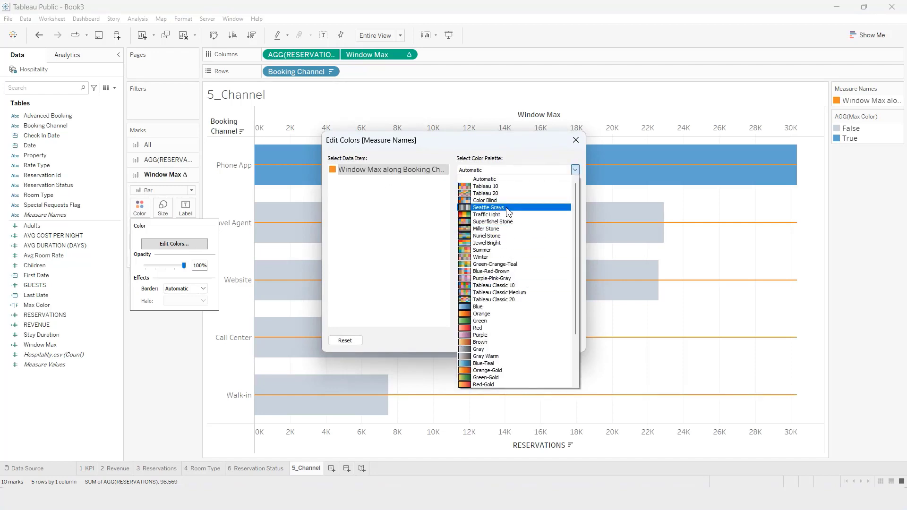
left_click(490, 268)
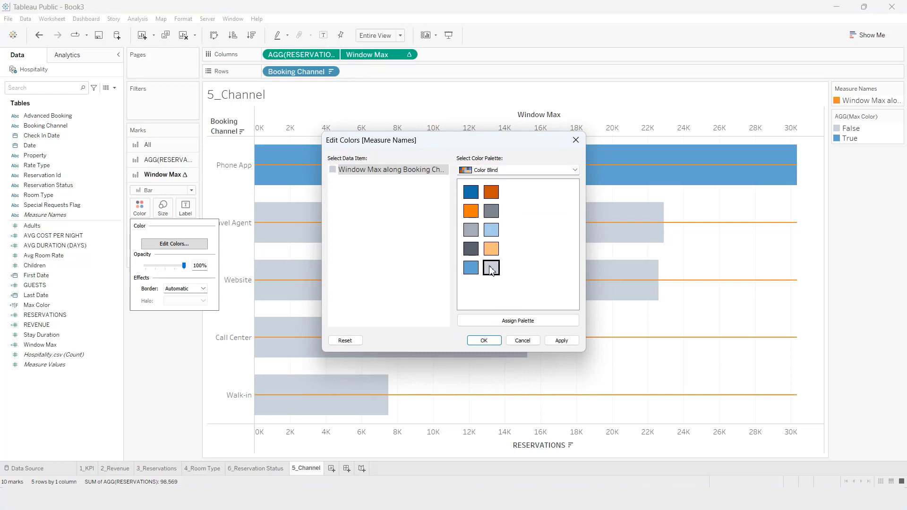
left_click(561, 341)
left_click(487, 342)
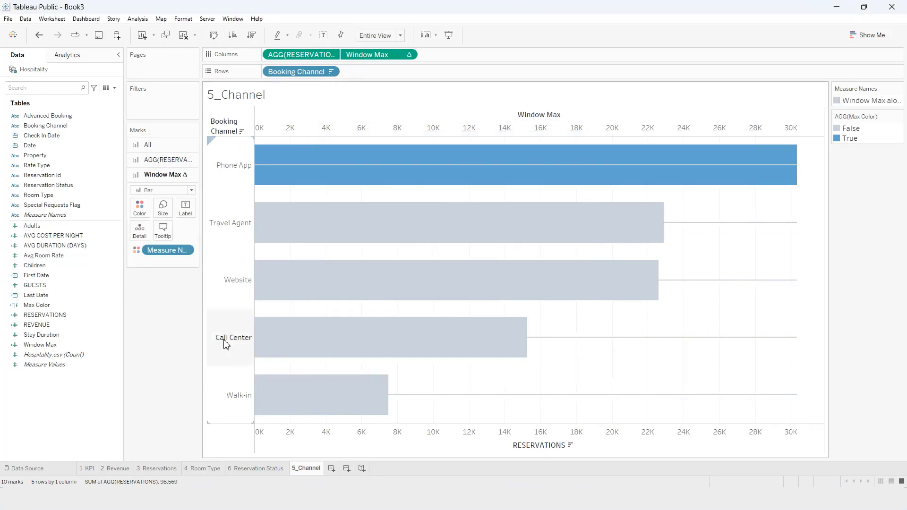
Replace Measure Names with the Max Color field as the color of the Window Max lines
left_click_drag(177, 245, 170, 302)
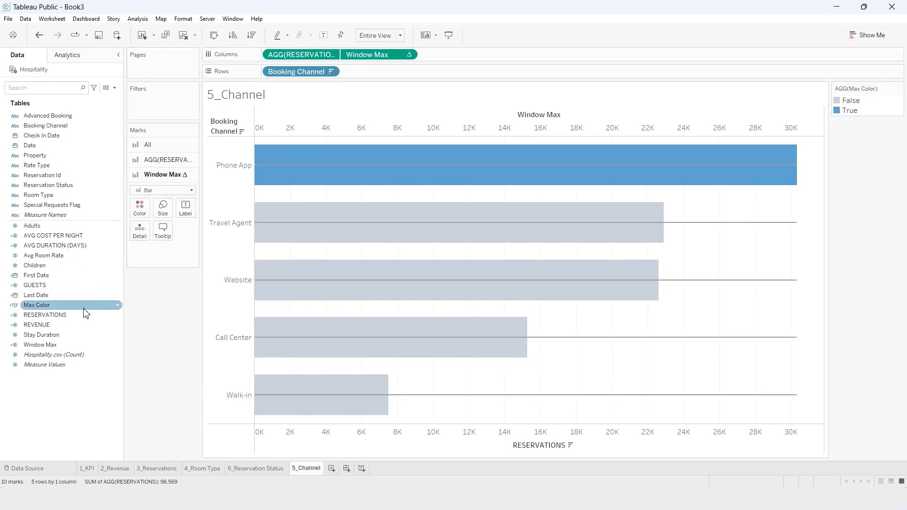
left_click_drag(84, 309, 142, 208)
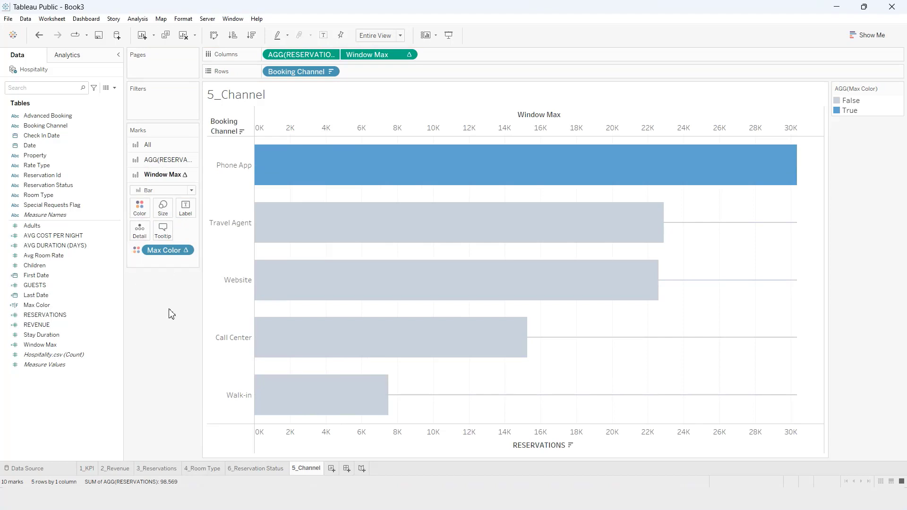
mouse_move(779, 176)
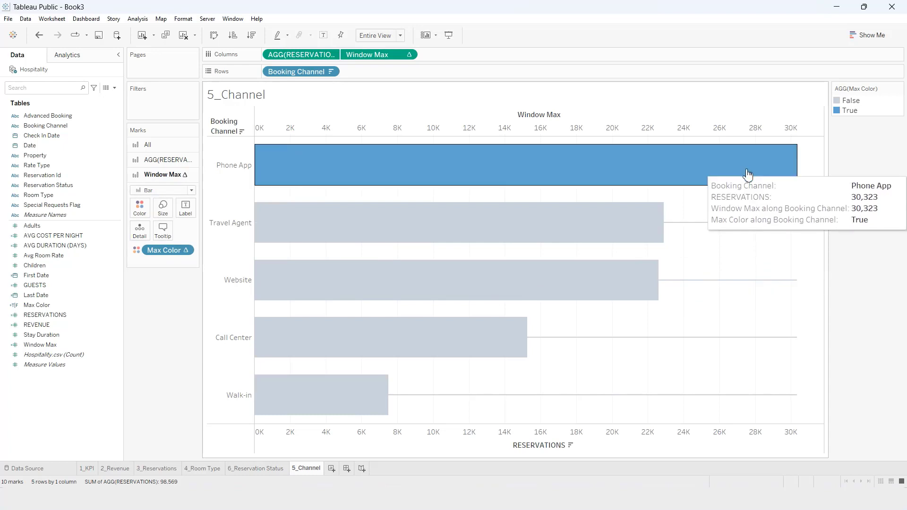
mouse_move(333, 162)
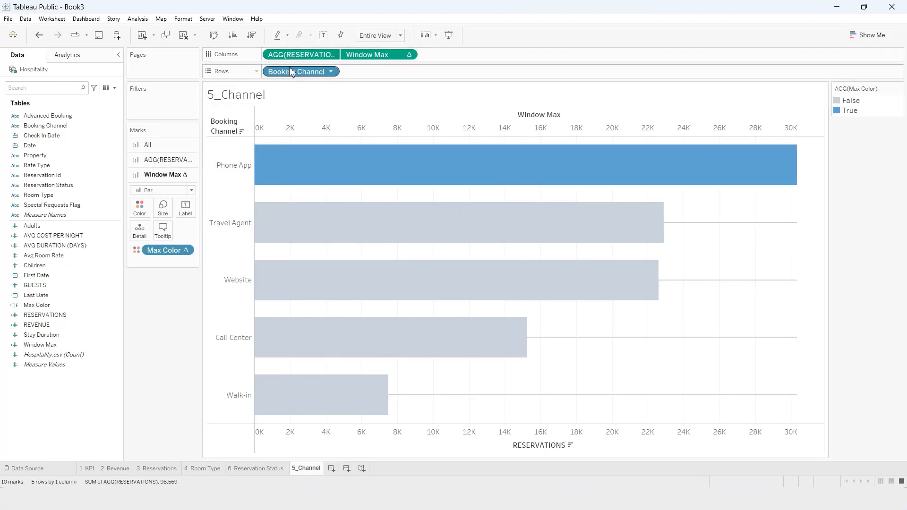
Synchronize the RESERVATIONS axis with the Window Max axis
left_click_drag(289, 56, 168, 299)
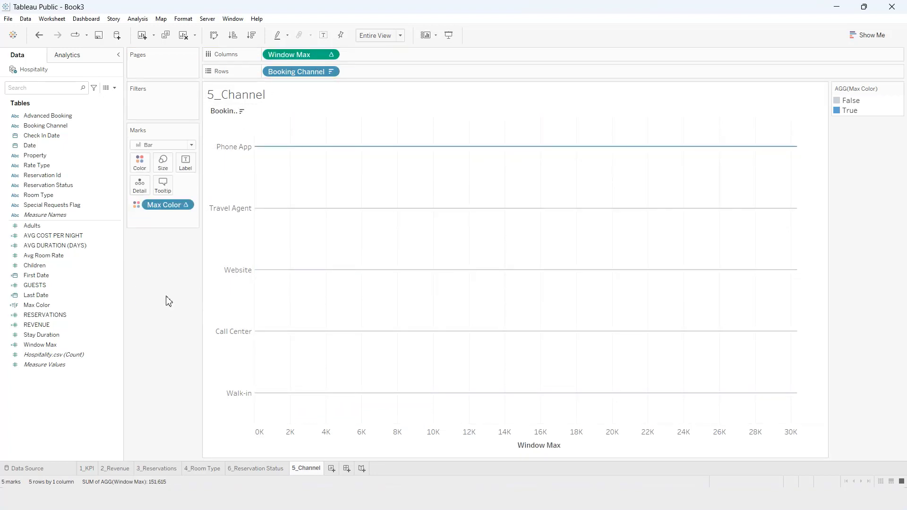
key("ctrl+z")
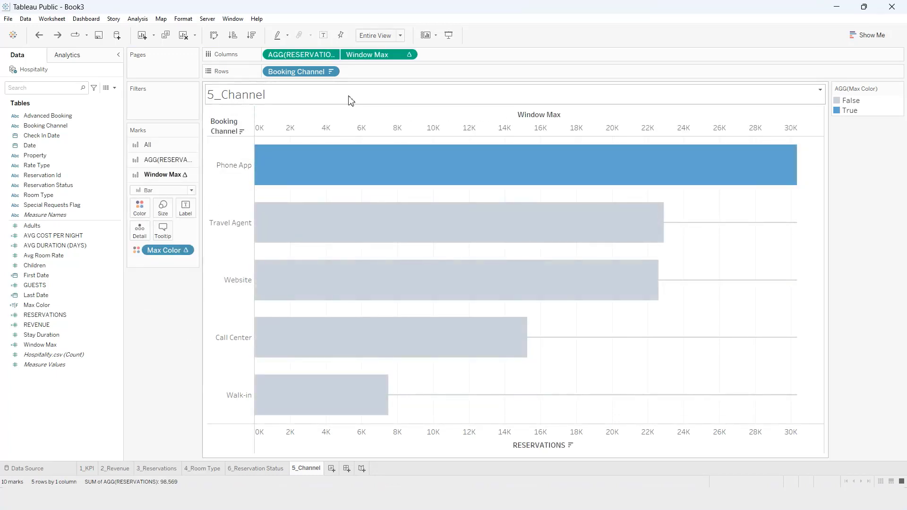
right_click(414, 124)
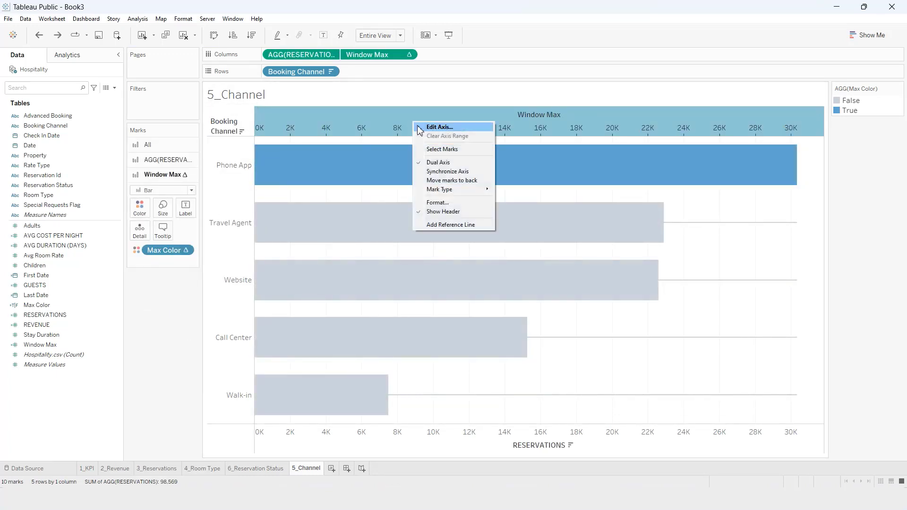
left_click(475, 430)
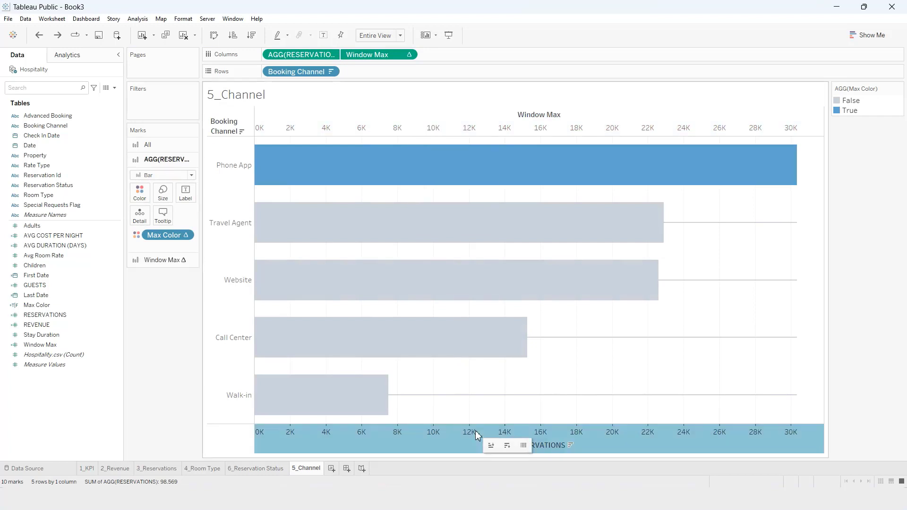
right_click(475, 430)
left_click(505, 350)
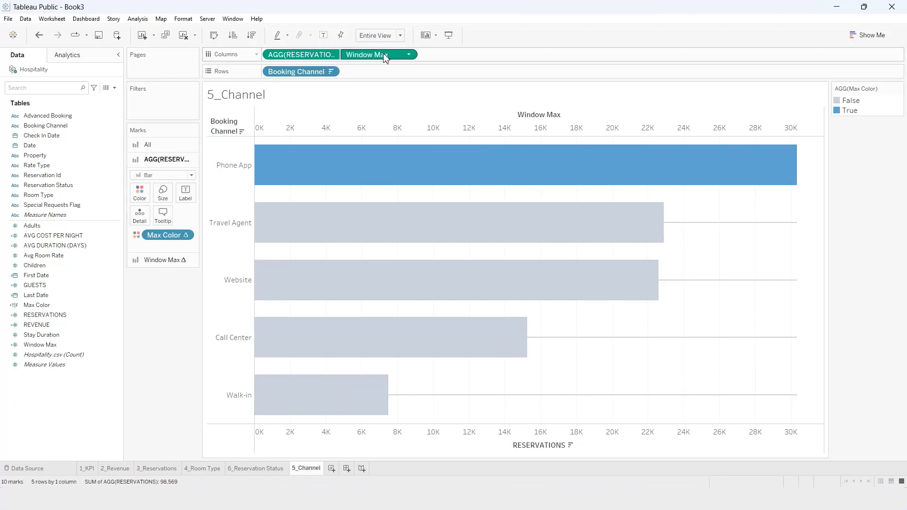
Label the Window Max lines, rather than the bars, with the RESERVATIONS measure
left_click_drag(302, 56, 185, 194)
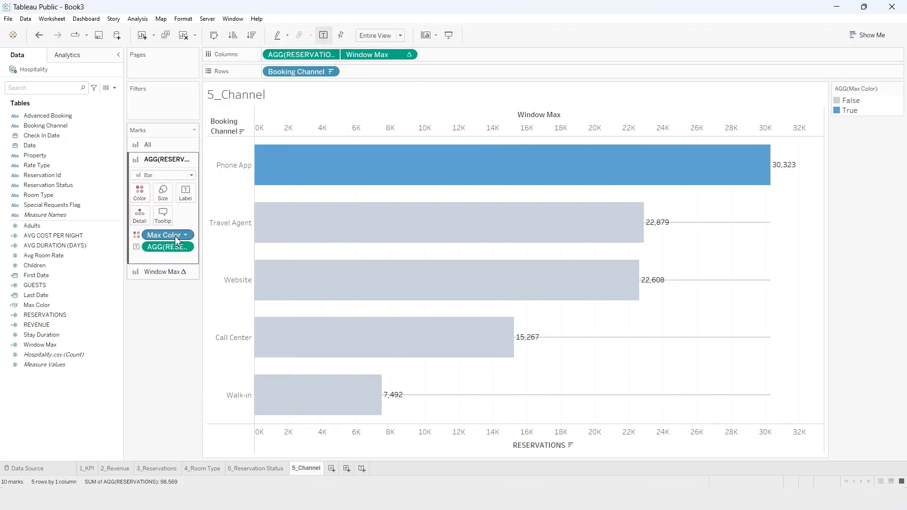
key("ctrl+z")
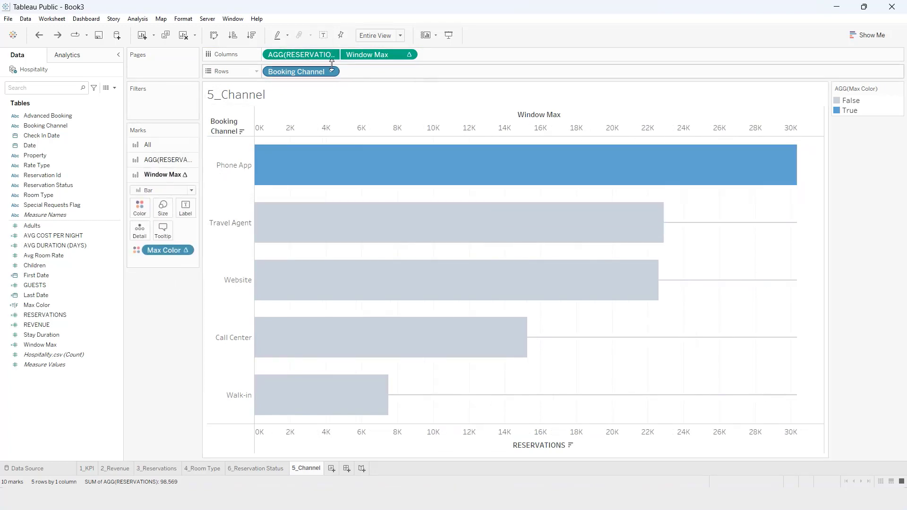
left_click_drag(301, 54, 187, 210)
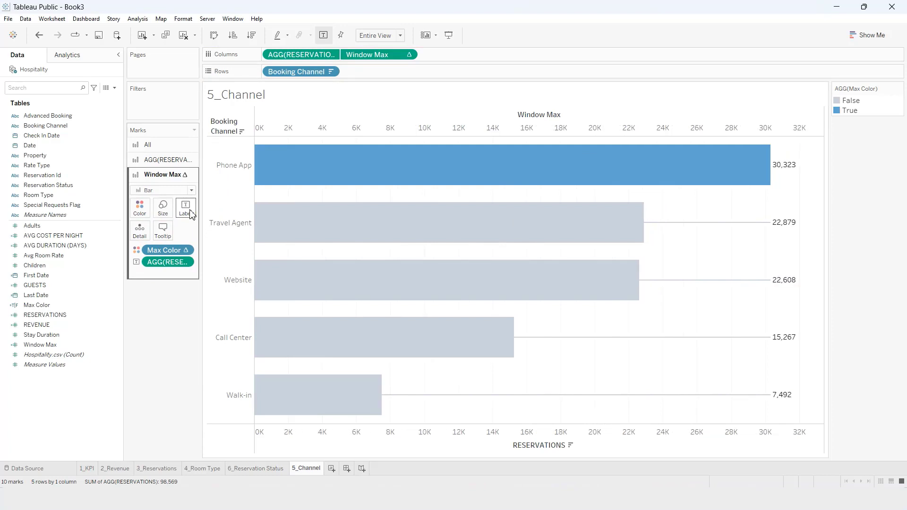
Format the RESERVATIONS labels as a custom number in thousands (K) with one decimal place
right_click(172, 262)
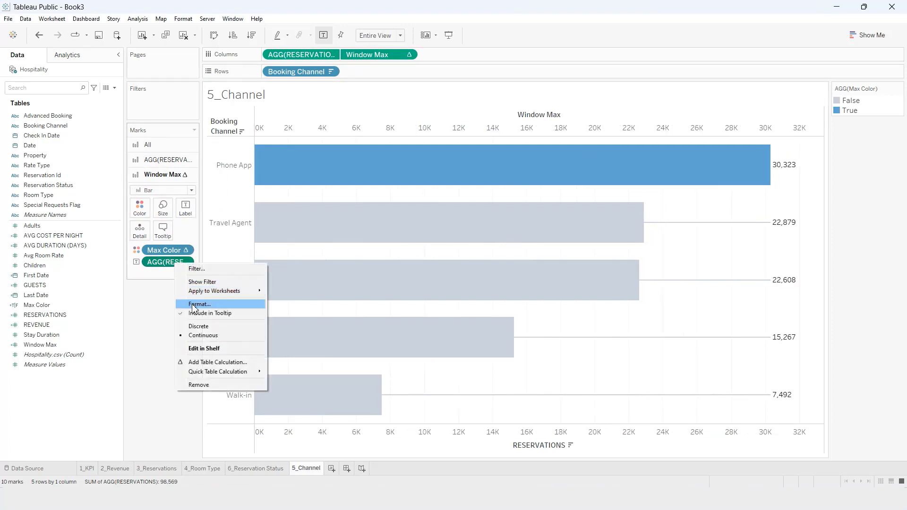
left_click(193, 303)
left_click(82, 148)
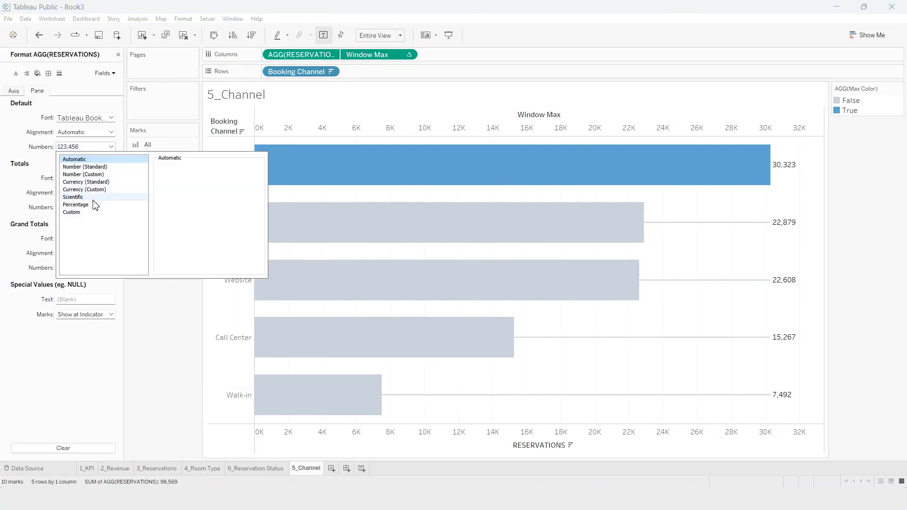
left_click(99, 175)
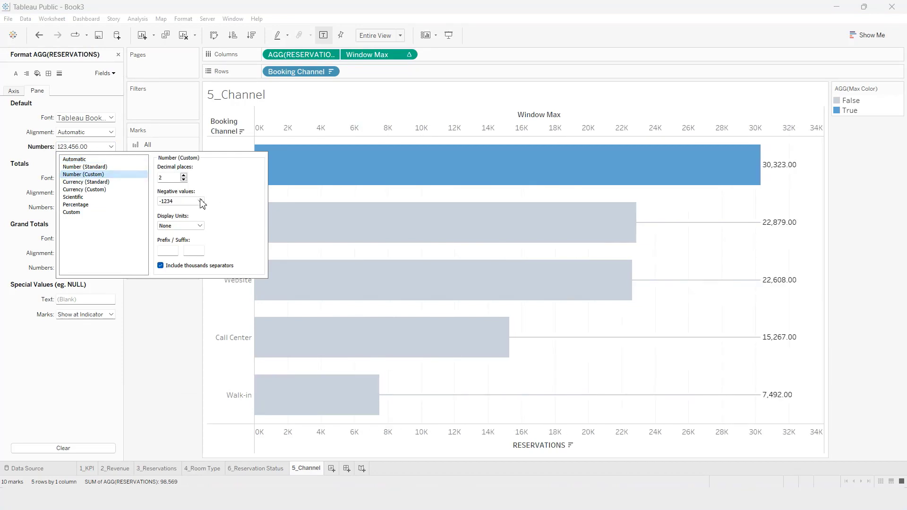
left_click(192, 225)
left_click(189, 239)
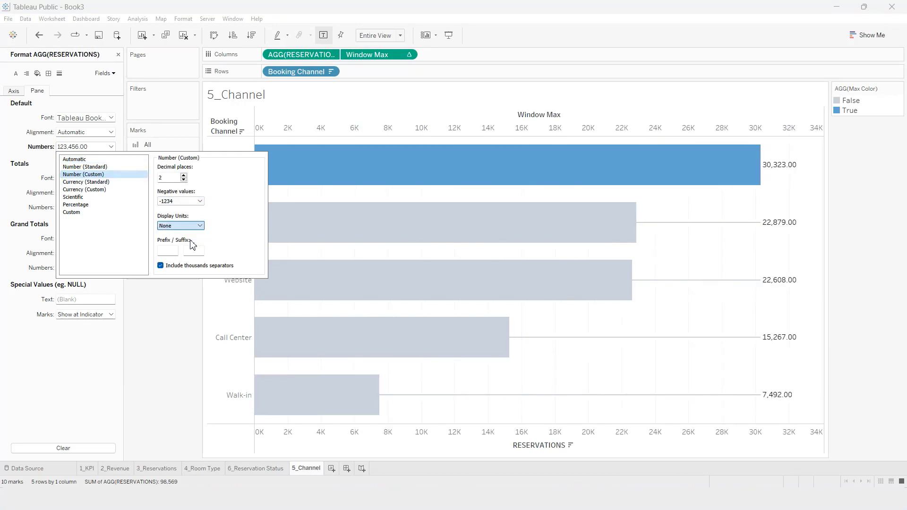
left_click(184, 180)
Hide the RESERVATIONS and Window Max axis headers
right_click(545, 447)
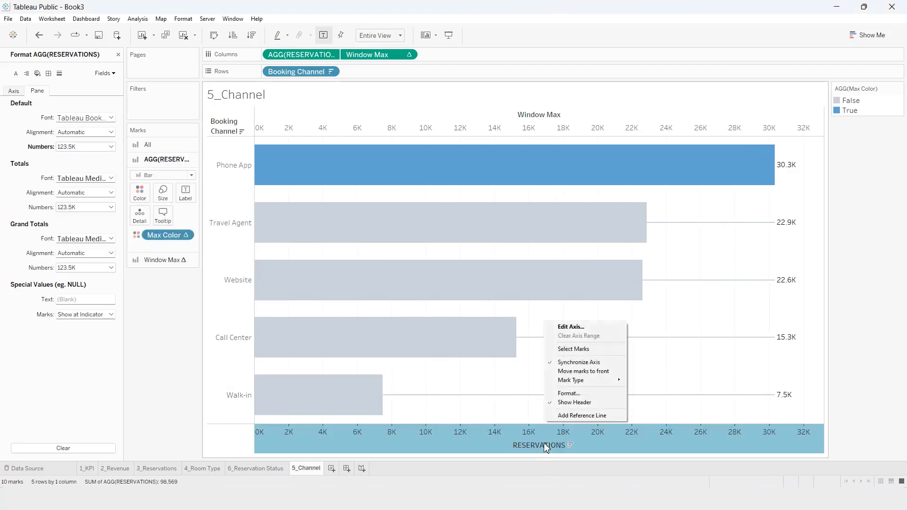
left_click(575, 402)
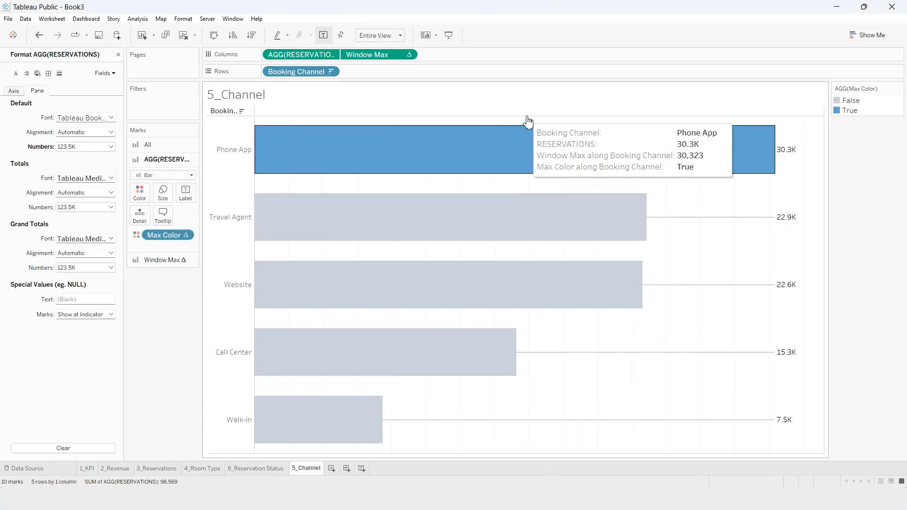
Try wrapping the Booking Channel field on Rows in the UPPER function, and undo the change
left_click(275, 74)
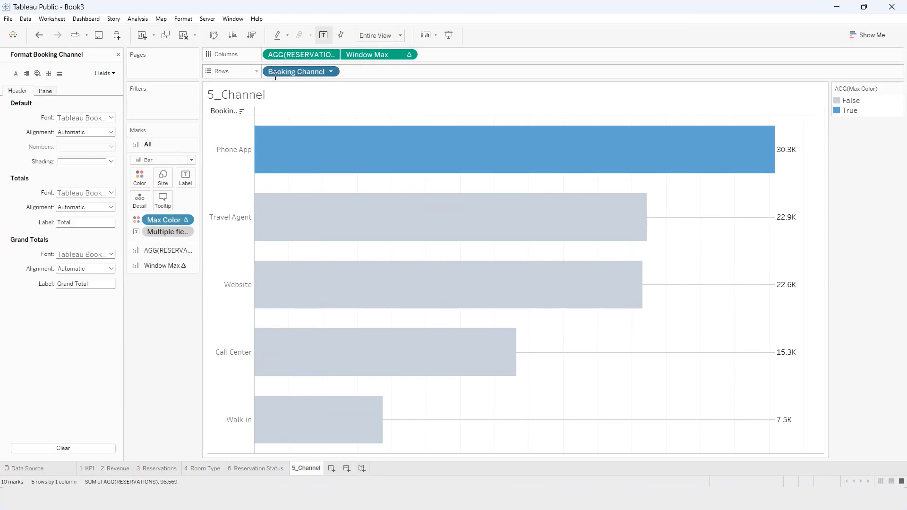
double_click(274, 74)
type("UPPER([")
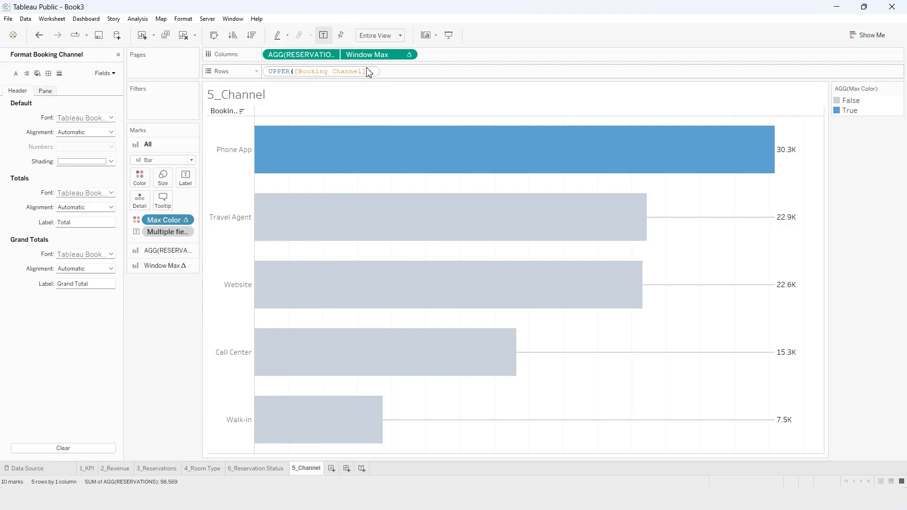
key("Return")
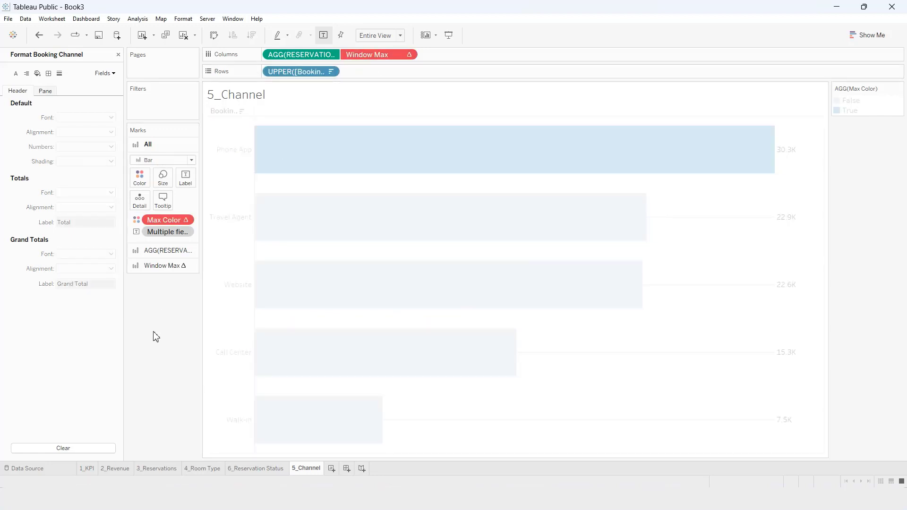
key("ctrl+z")
Change the Booking Channel field on Rows to the formula UPPER([Booking Channel]) for uppercase channel names
double_click(291, 71)
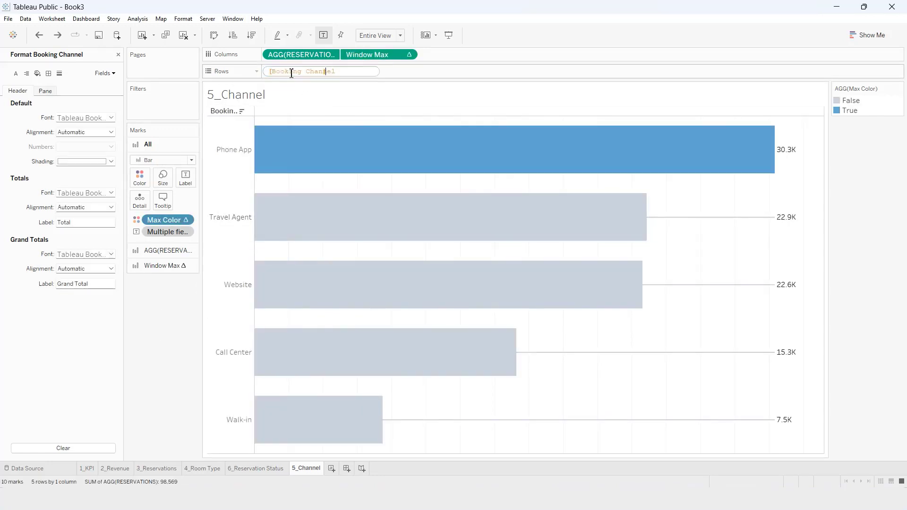
type("UPPE")
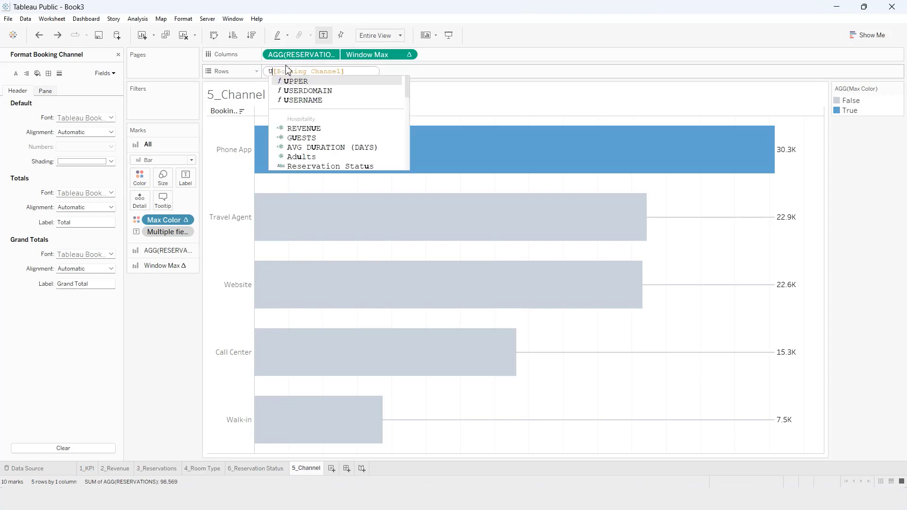
type("R(")
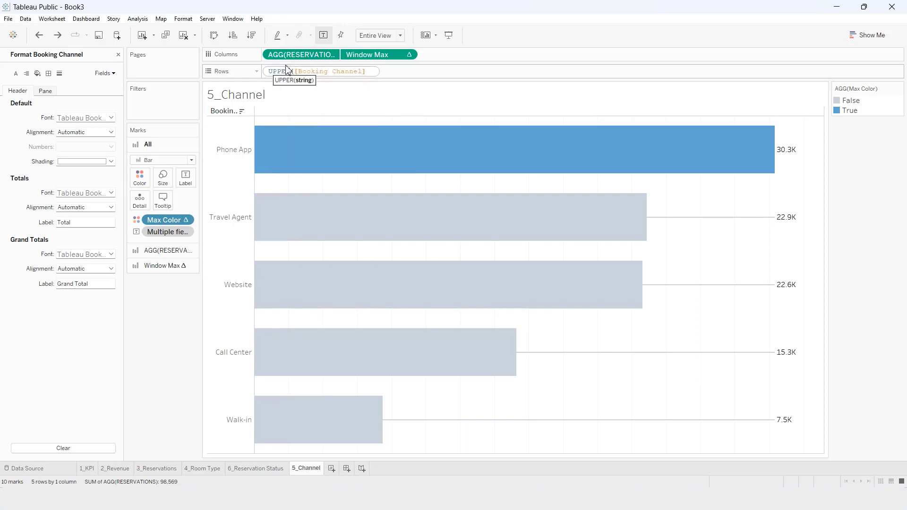
key("End")
type(")")
key("Return")
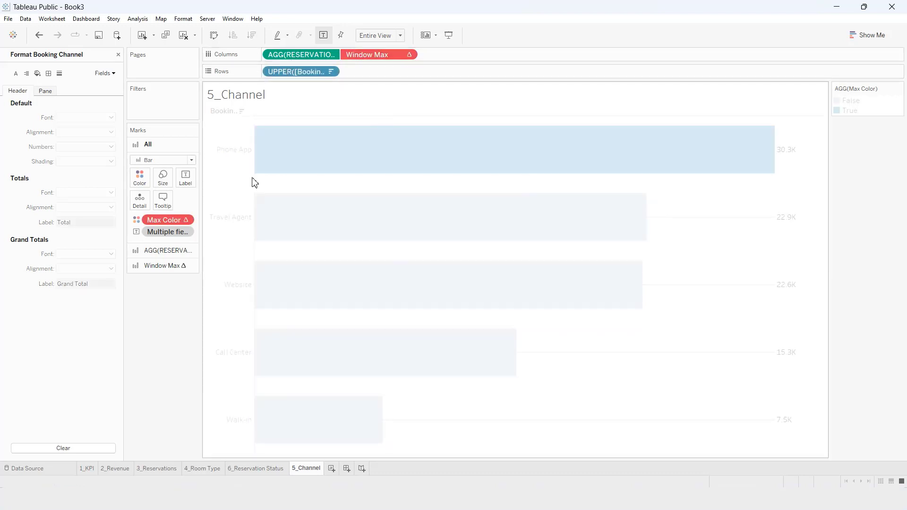
Remove Window Max from Columns and clear the Max Color and label fields from the marks, closing the formatting pane
left_click_drag(397, 55, 178, 380)
left_click_drag(173, 207, 173, 255)
left_click(118, 54)
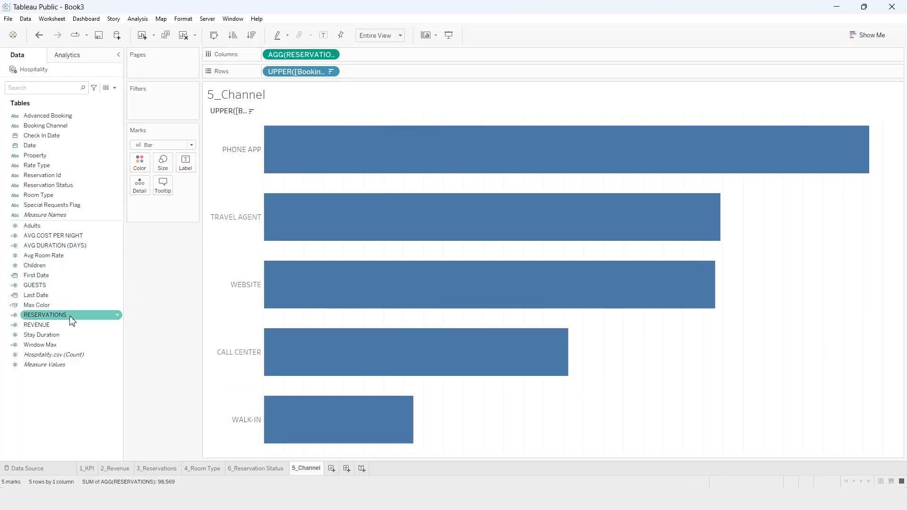
Add Window Max to Columns beside RESERVATIONS and shrink its bars to thin lines
left_click_drag(80, 344, 425, 56)
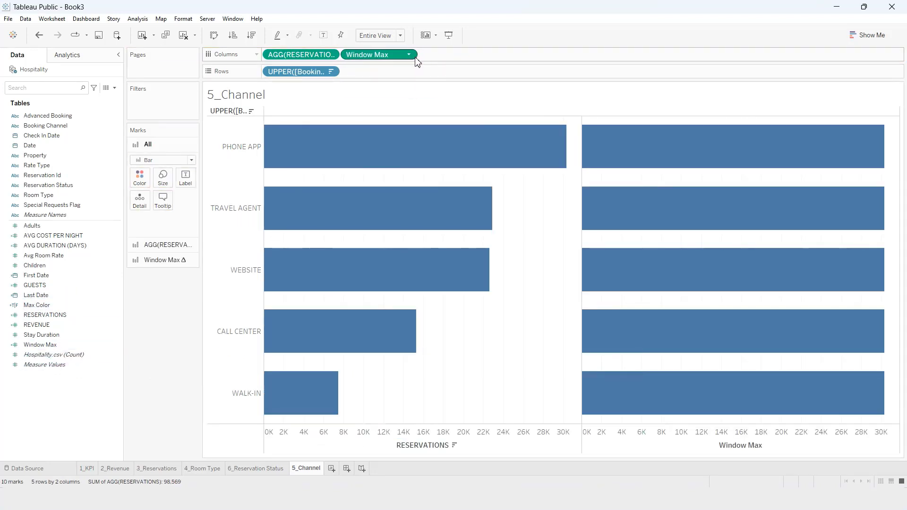
left_click(161, 260)
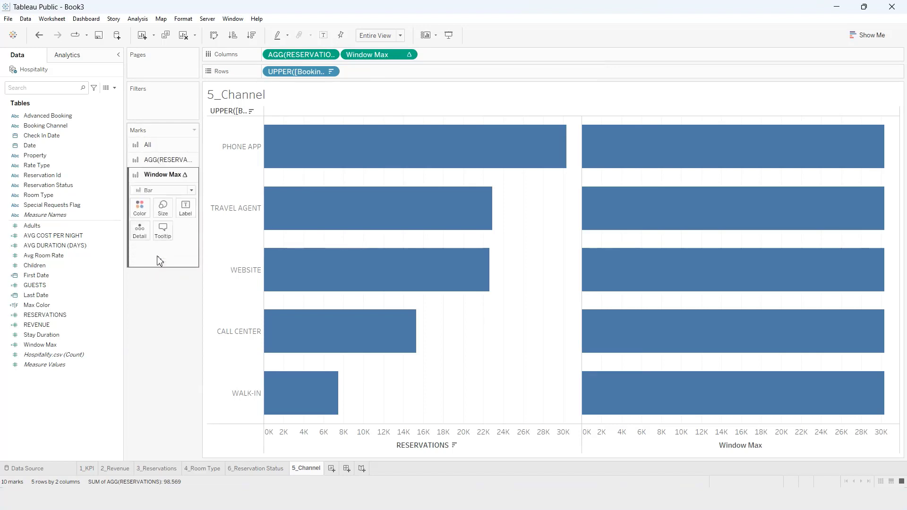
left_click(164, 192)
left_click(155, 211)
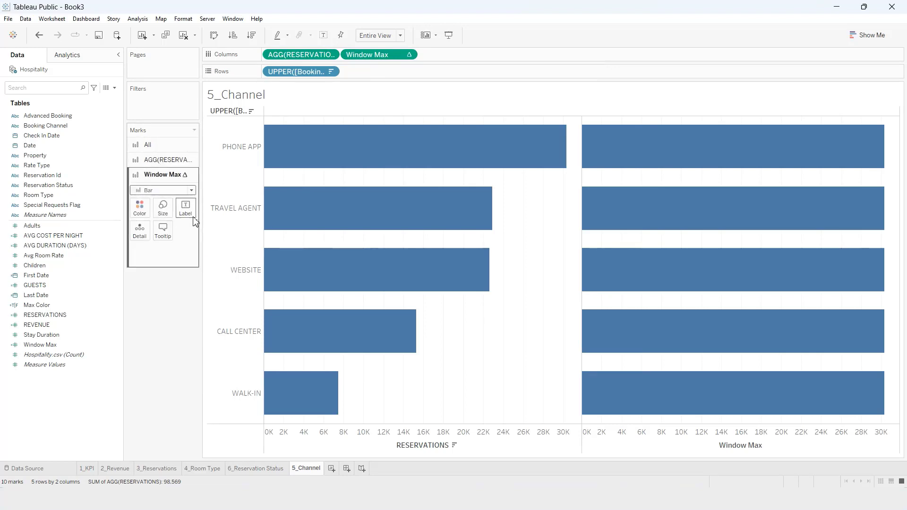
left_click(163, 208)
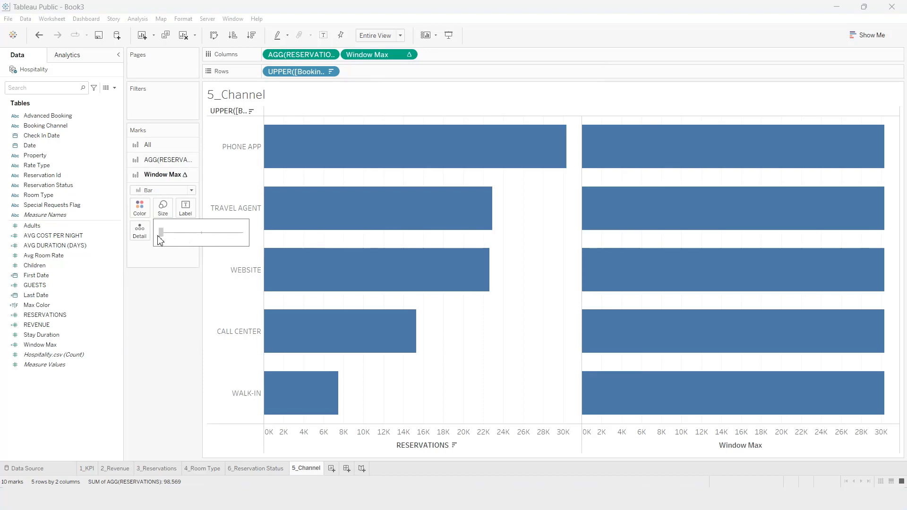
left_click_drag(159, 241, 158, 241)
left_click(158, 371)
right_click(159, 371)
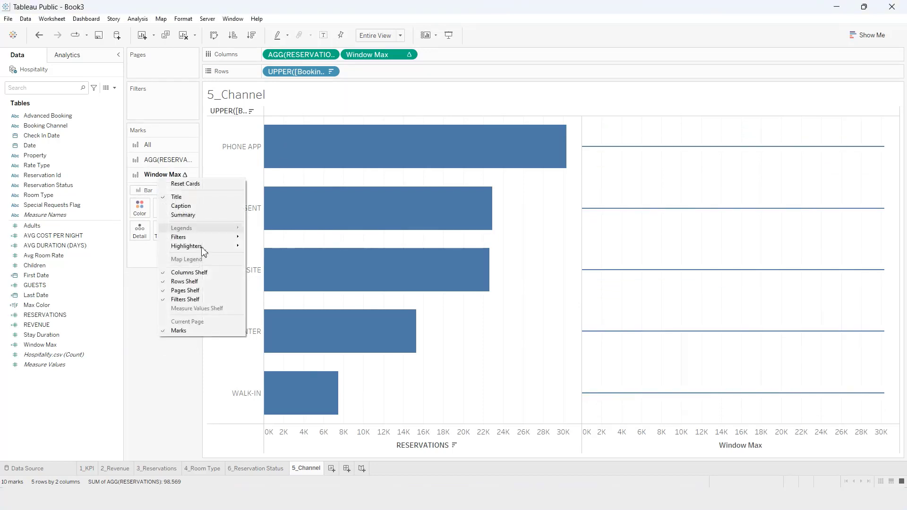
left_click(137, 320)
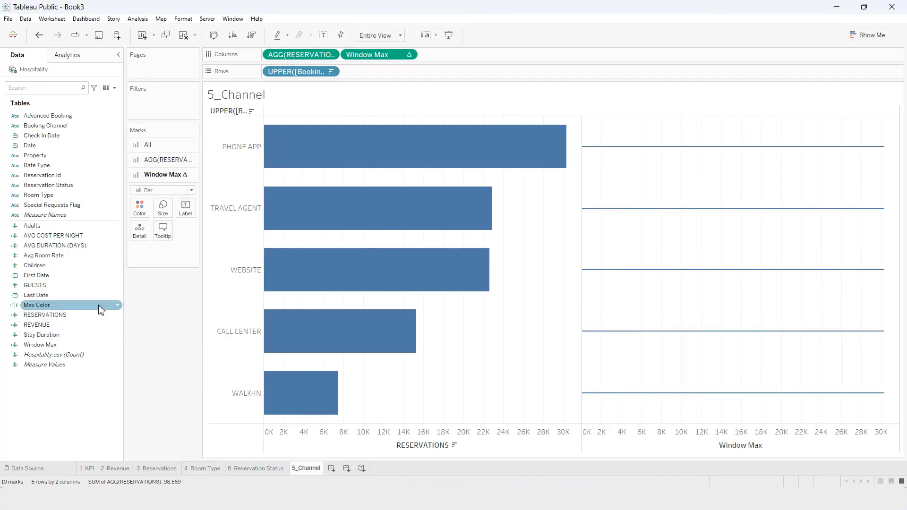
Color both the Window Max lines and the RESERVATIONS bars by Max Color
left_click_drag(101, 305, 143, 202)
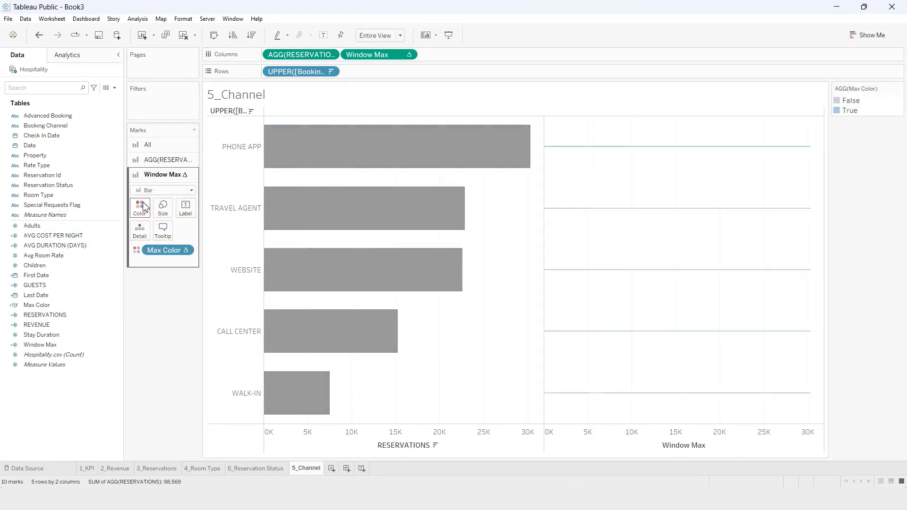
left_click(166, 160)
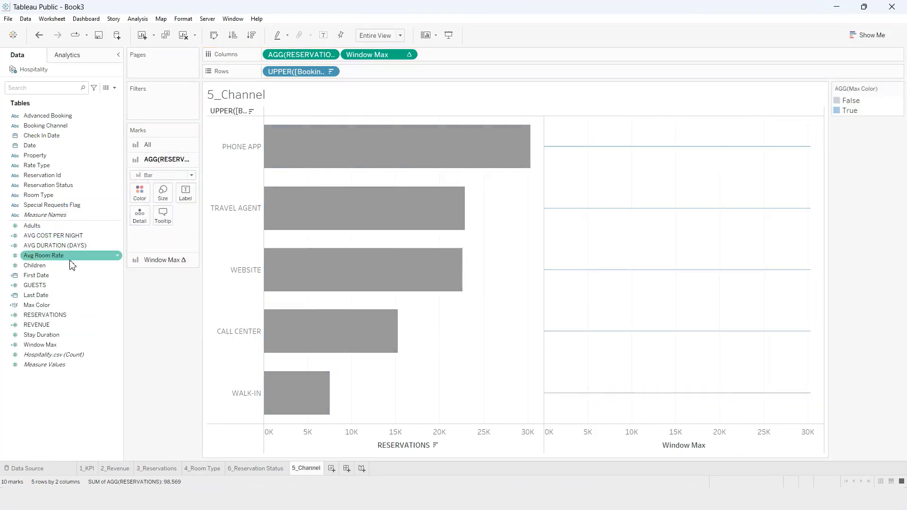
left_click_drag(62, 309, 140, 193)
Combine Window Max with RESERVATIONS as a dual axis and remove Measure Names from the Window Max marks
double_click(375, 54)
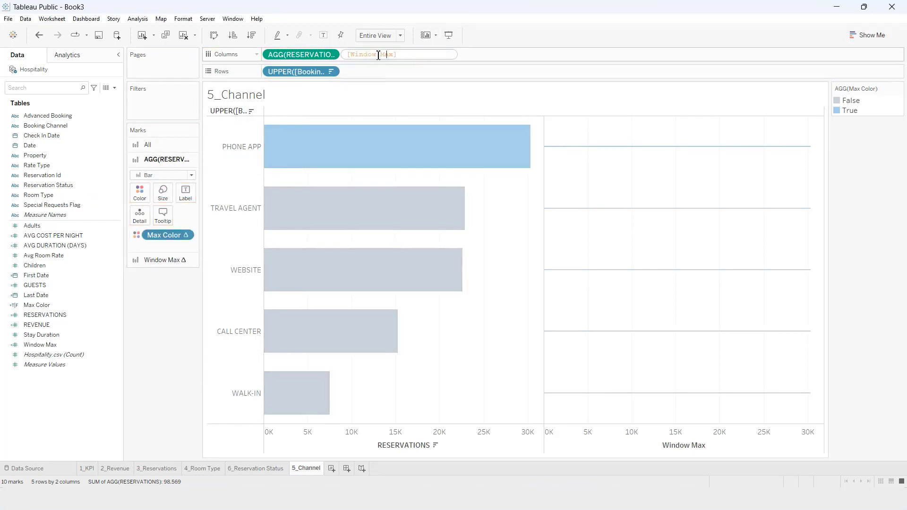
right_click(404, 54)
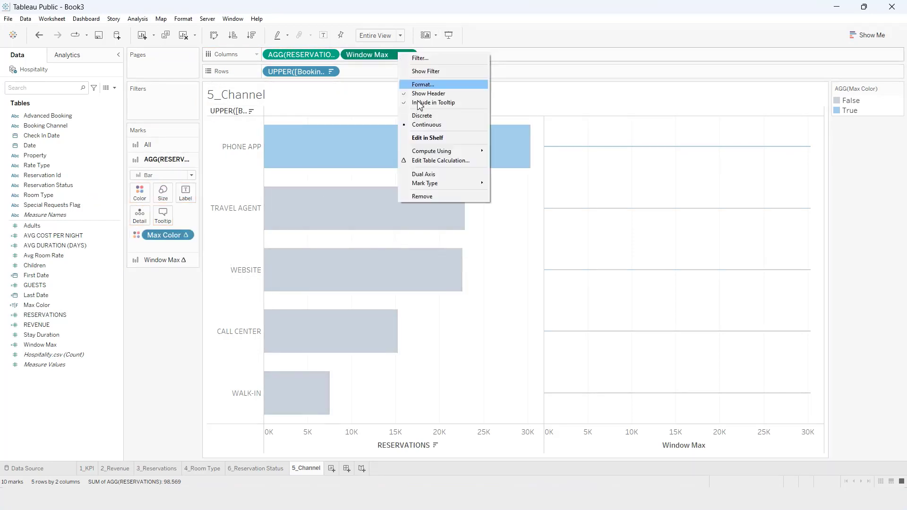
left_click(438, 178)
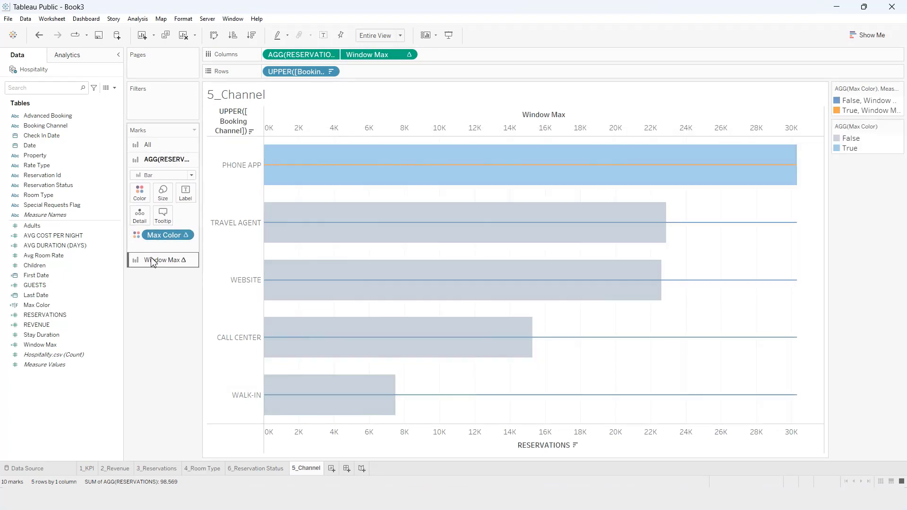
left_click(152, 259)
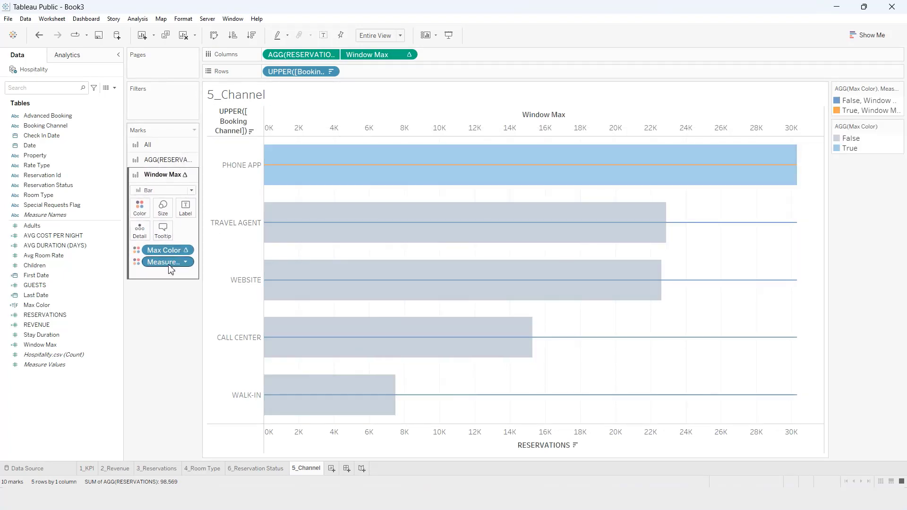
left_click_drag(165, 262, 174, 306)
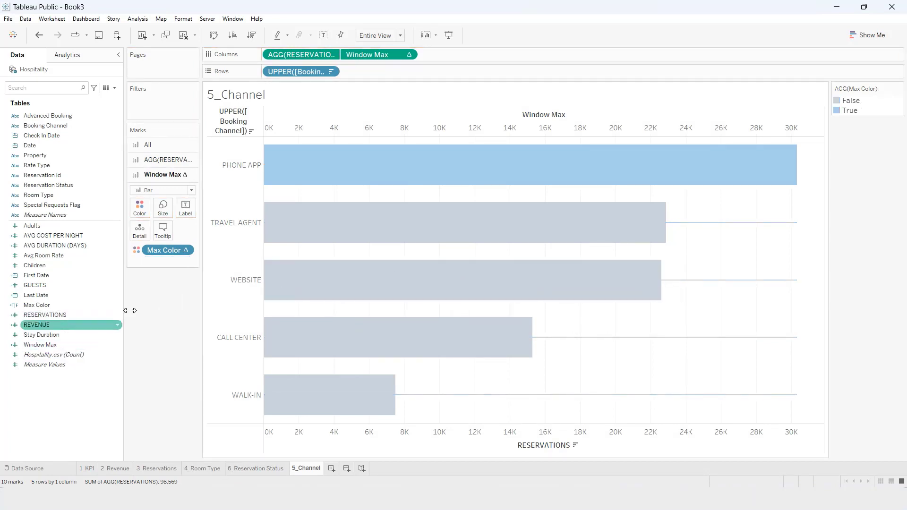
Hide the Window Max axis header and the field labels for rows
left_click(519, 130)
right_click(519, 130)
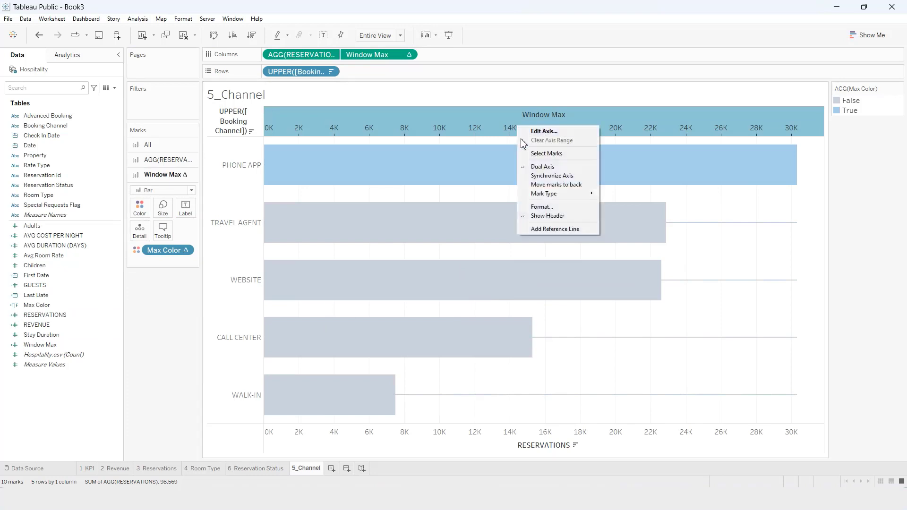
left_click(555, 215)
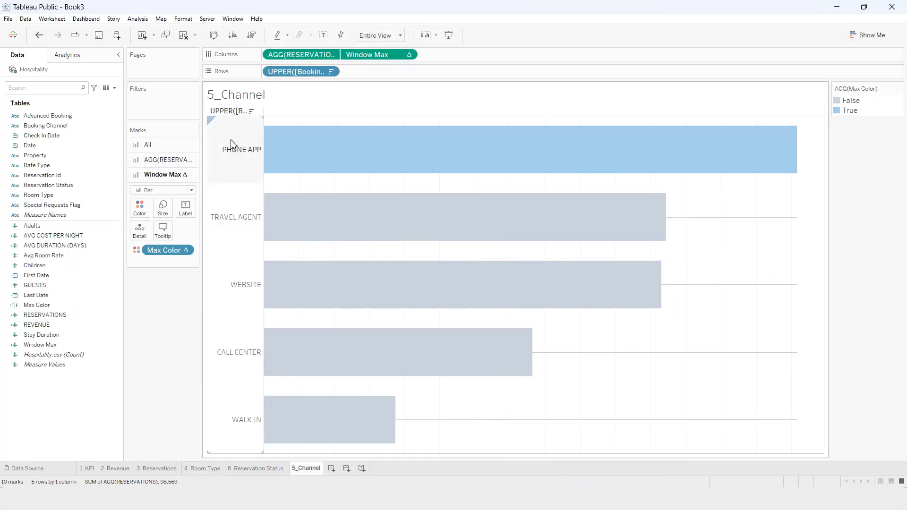
right_click(228, 113)
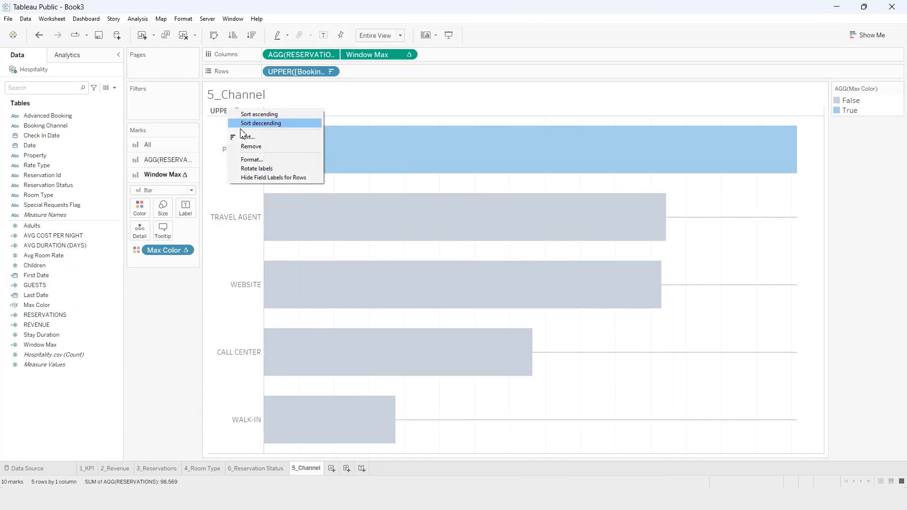
left_click(242, 176)
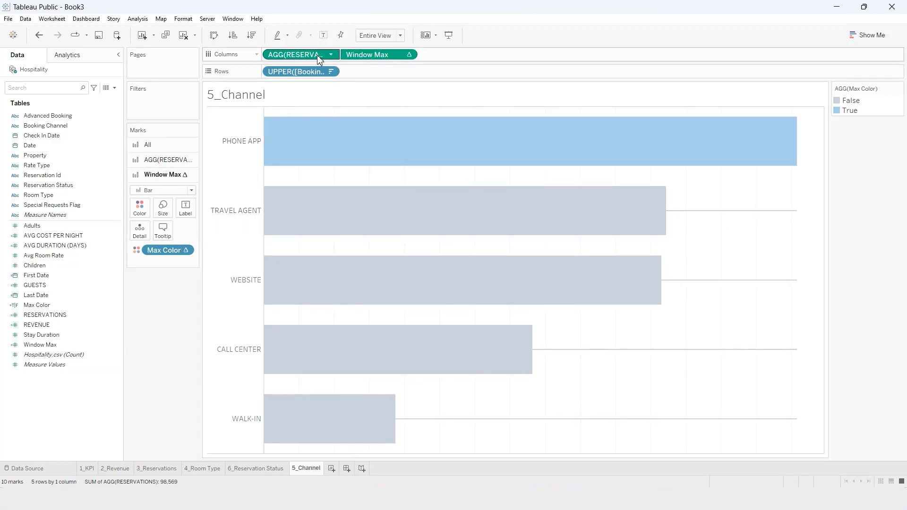
Label the Window Max lines with RESERVATIONS and align the labels top right
left_click_drag(318, 57, 189, 212)
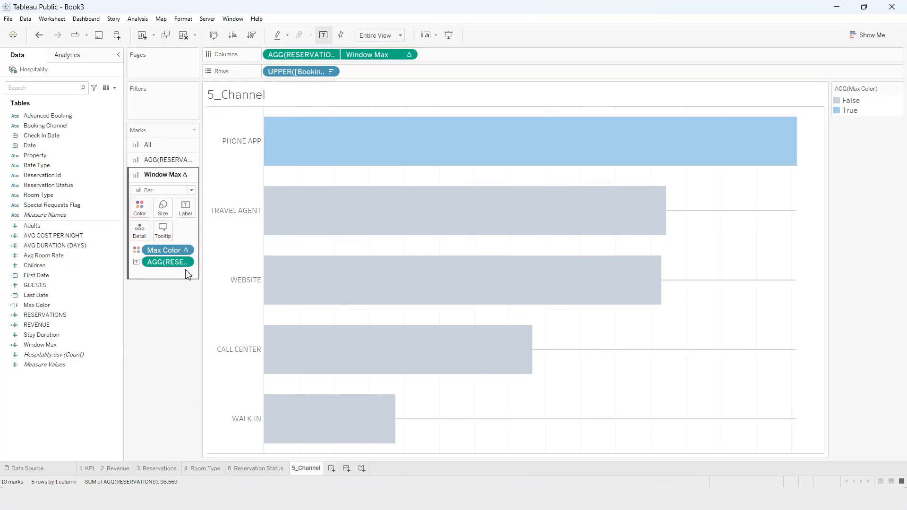
left_click(191, 211)
left_click(259, 282)
left_click(254, 322)
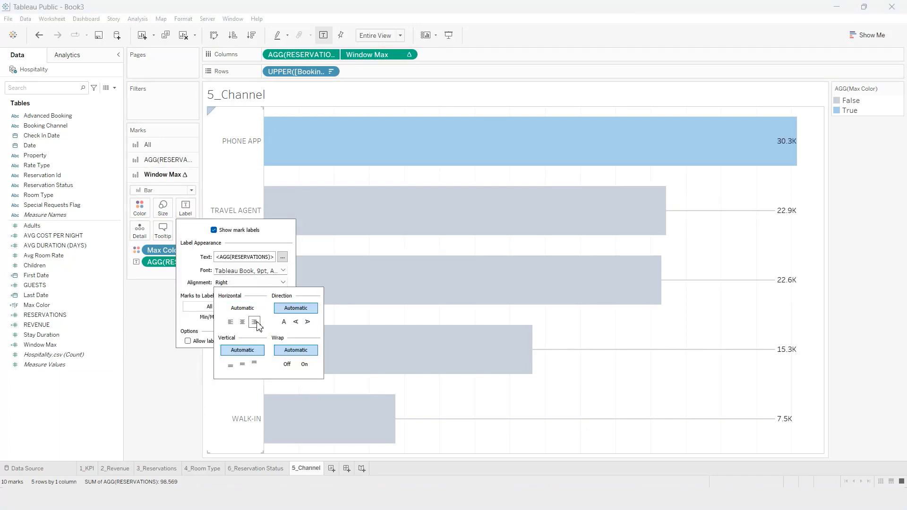
left_click(254, 364)
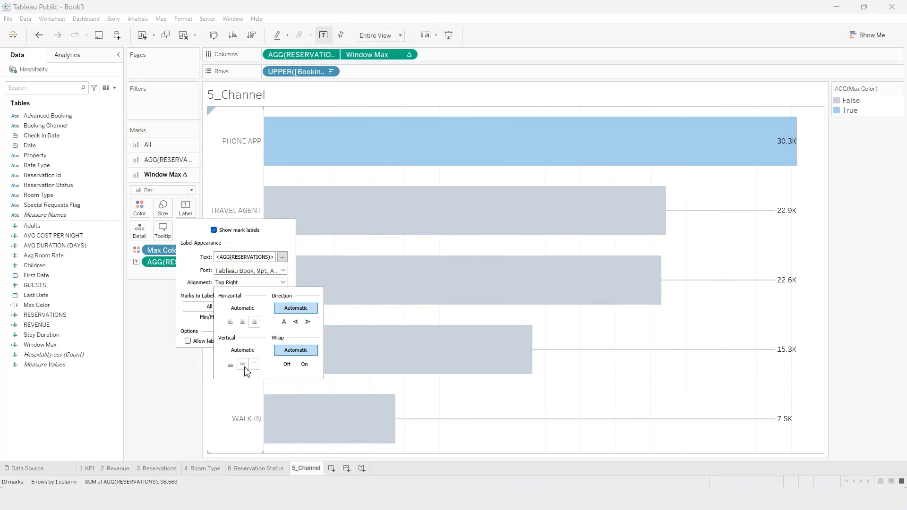
left_click(182, 391)
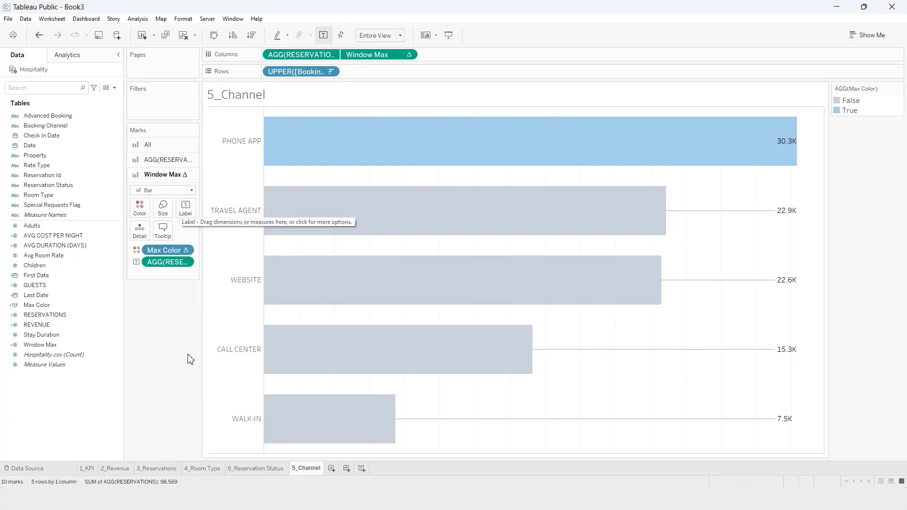
Reduce the size of the RESERVATIONS bars slightly below the default thickness
left_click(164, 160)
left_click(162, 192)
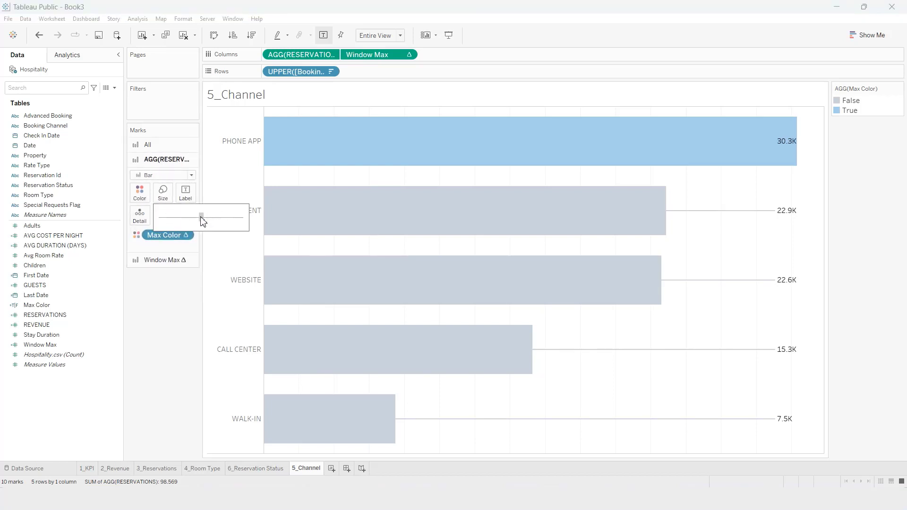
left_click_drag(202, 220, 197, 222)
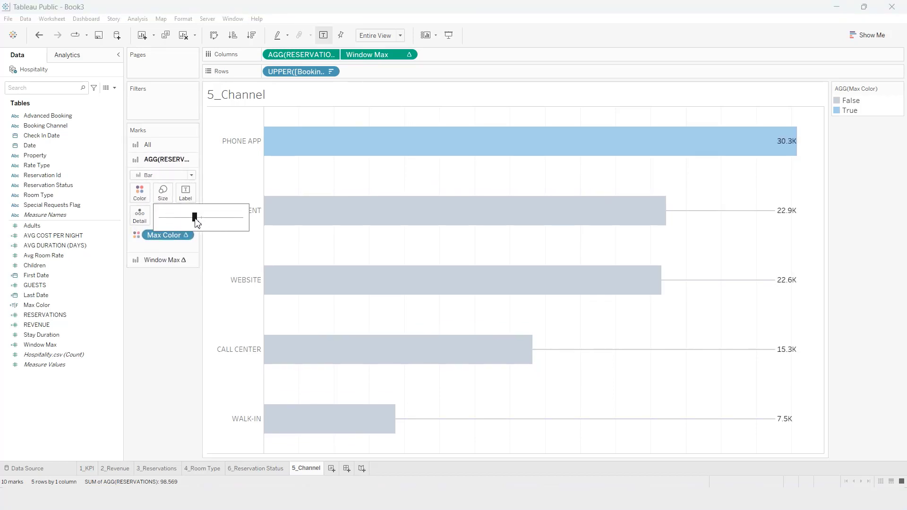
left_click(210, 382)
left_click(171, 366)
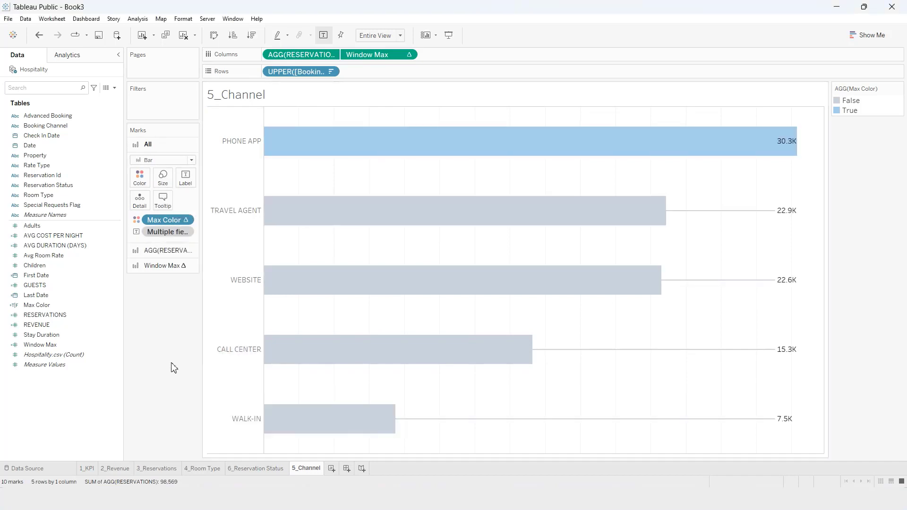
Set the chart's column grid lines to None
right_click(482, 308)
left_click(505, 337)
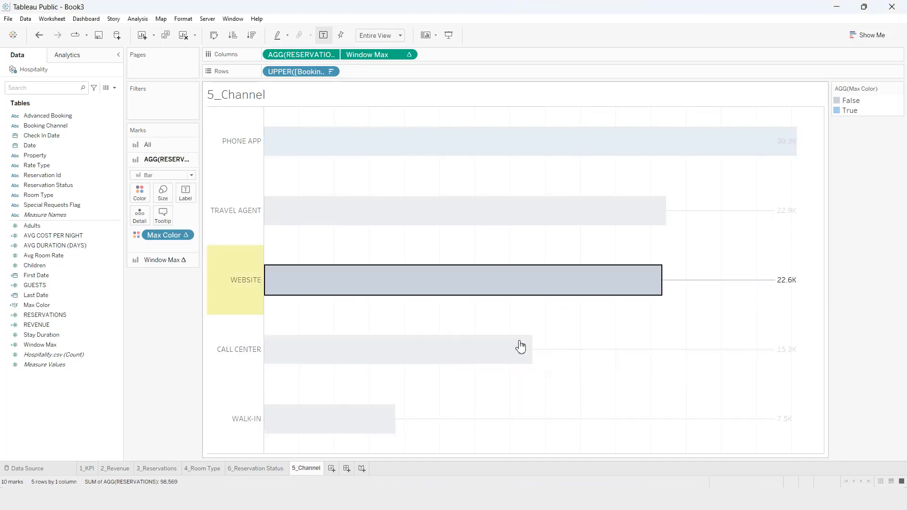
left_click(59, 74)
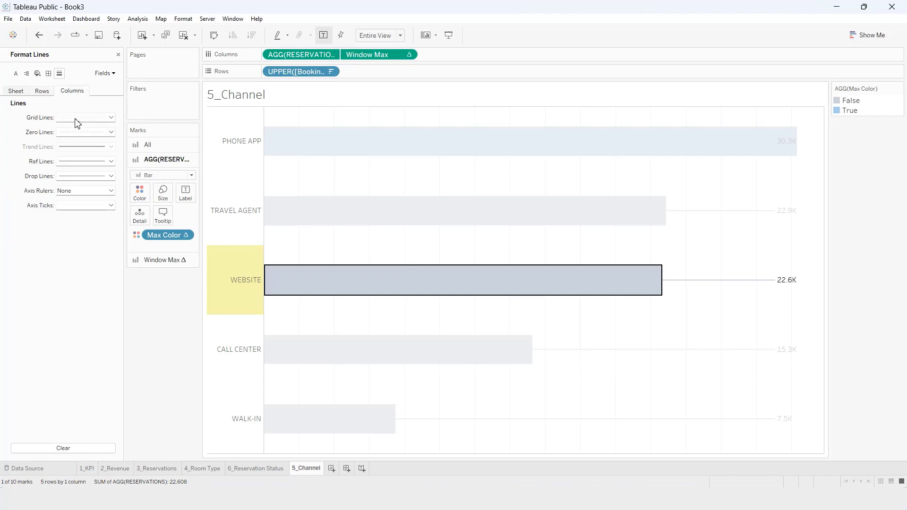
left_click(77, 122)
left_click(84, 134)
left_click(156, 339)
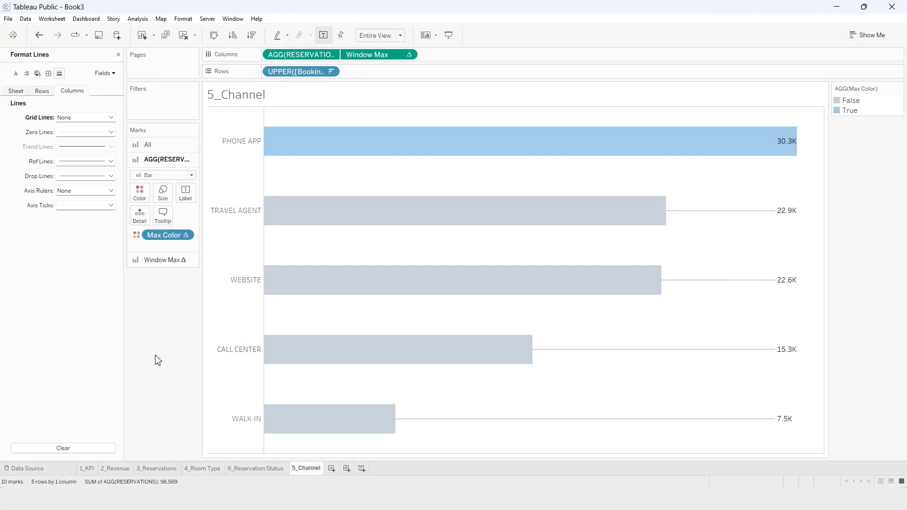
Set the pane borders of the column divider, column grand total and row divider to None
left_click(49, 74)
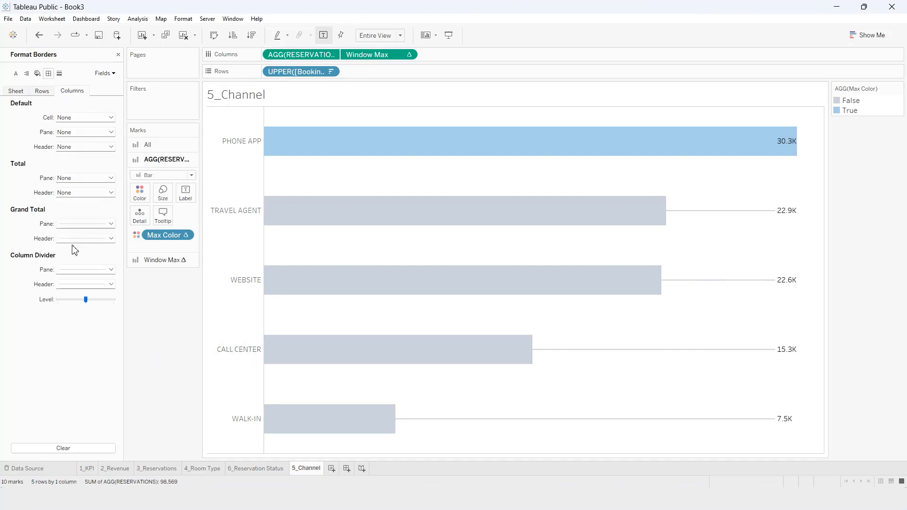
left_click(76, 270)
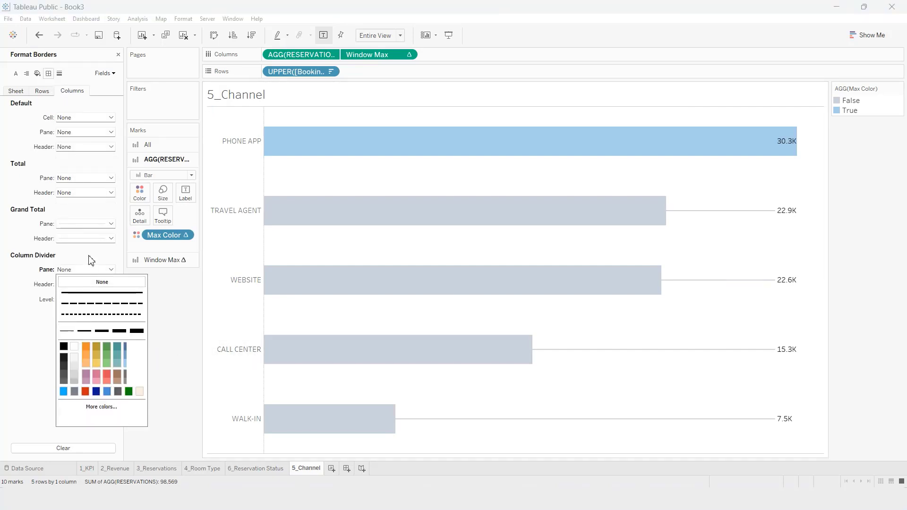
left_click(91, 260)
left_click(94, 237)
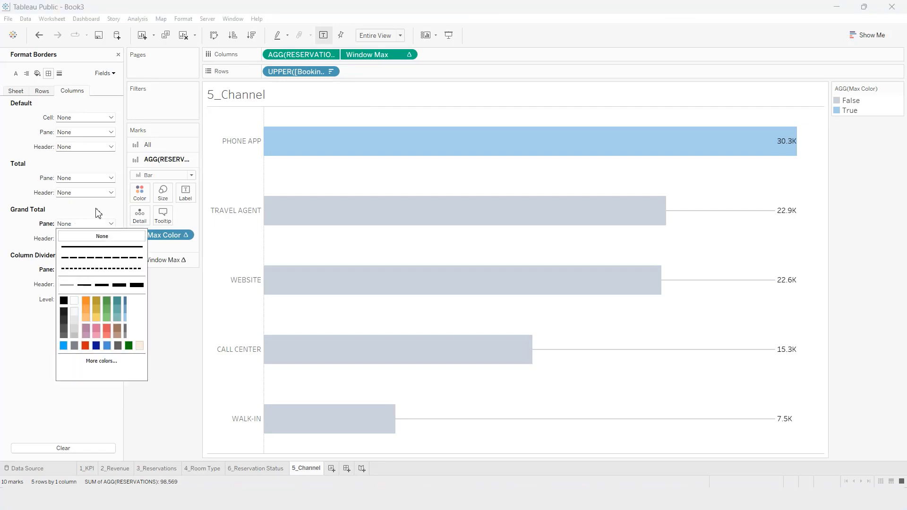
left_click(42, 90)
left_click(66, 274)
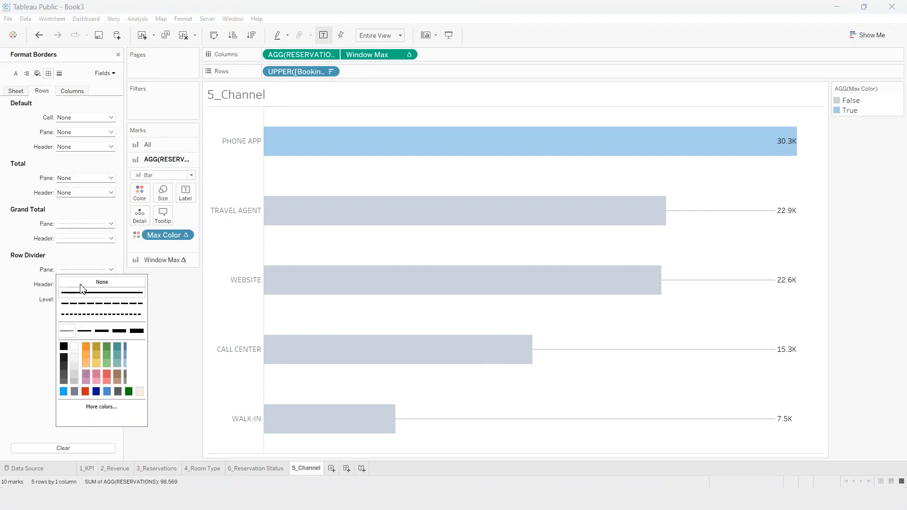
left_click(85, 264)
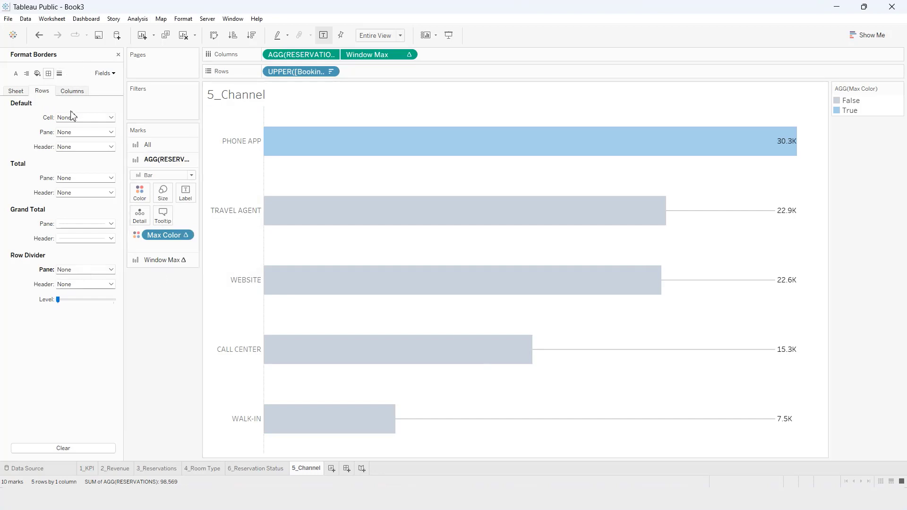
Give the rows a thin solid dark gray axis ruler
left_click(60, 73)
left_click(78, 206)
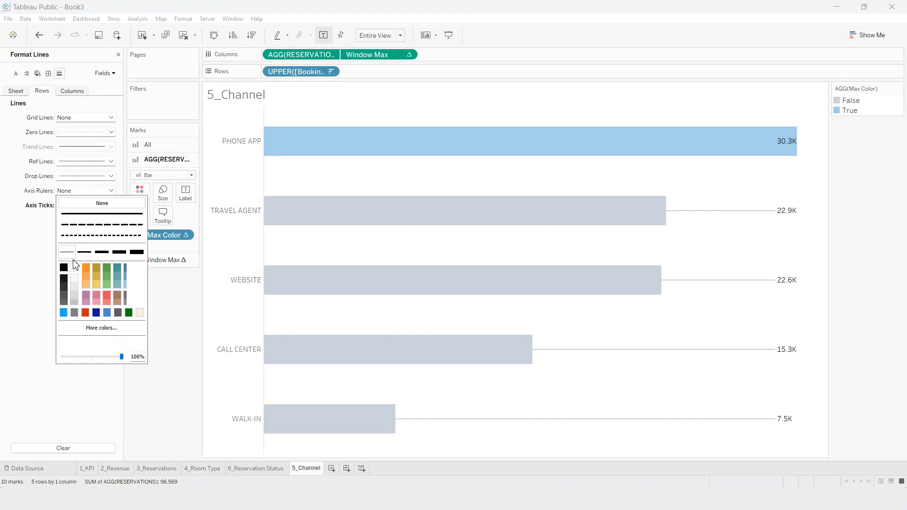
left_click(64, 303)
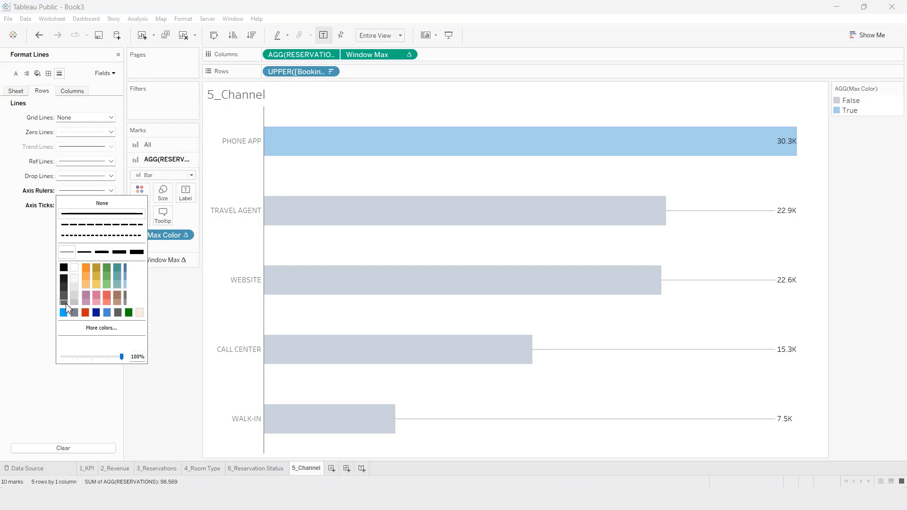
Replace the 5_Channel sheet's title with a centered CHANNELS in 10-point Benton Sans Book and hide the Max Color legend
left_click(160, 337)
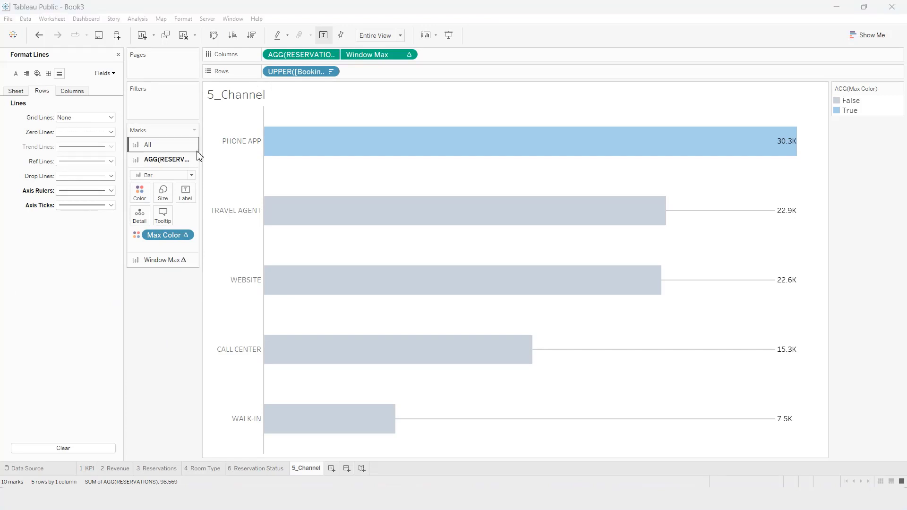
double_click(250, 102)
left_click_drag(467, 319, 336, 316)
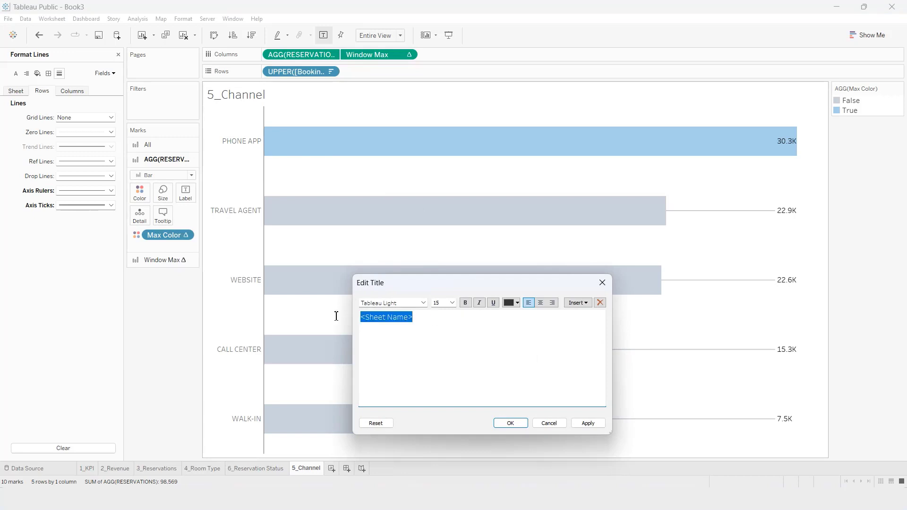
type("CHANNELS")
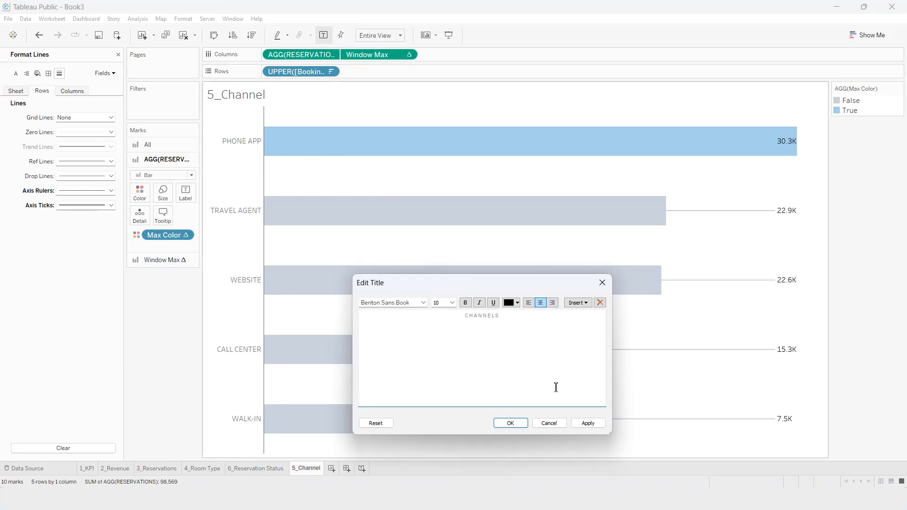
left_click(587, 425)
left_click(518, 424)
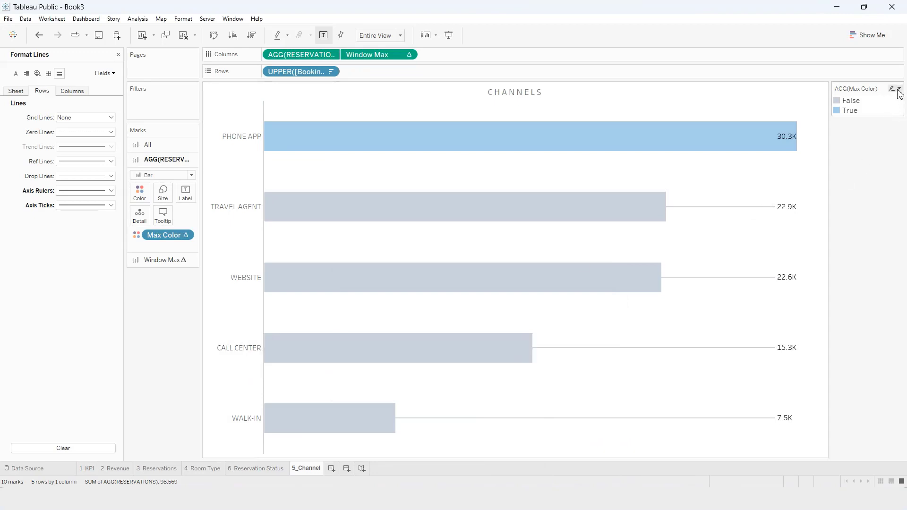
left_click(899, 89)
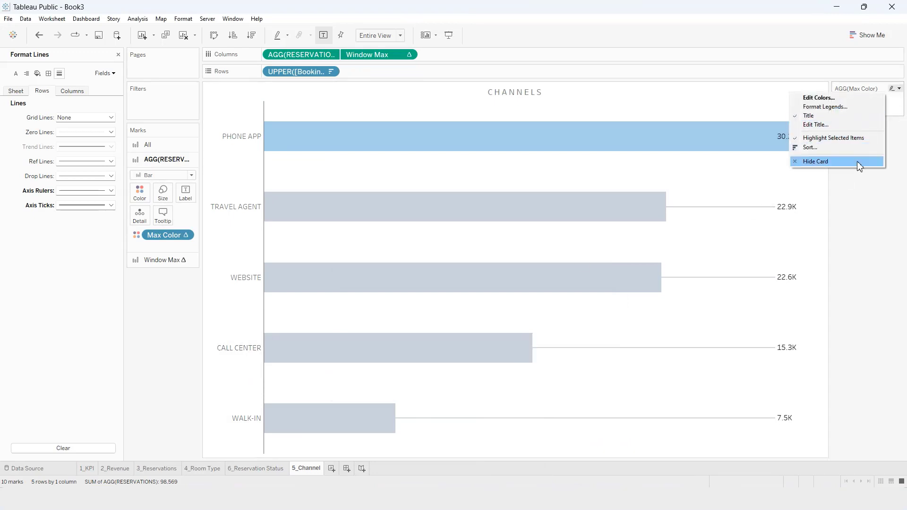
left_click(859, 166)
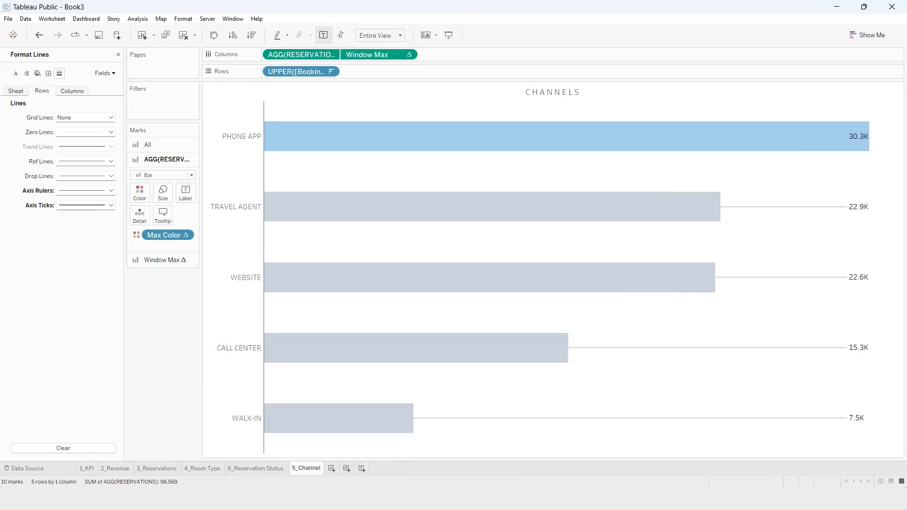
Check the reference dashboard's Advanced Booking donut chart and preview the Advanced Booking field's values on the 7_Advanced Booking sheet
left_click(552, 449)
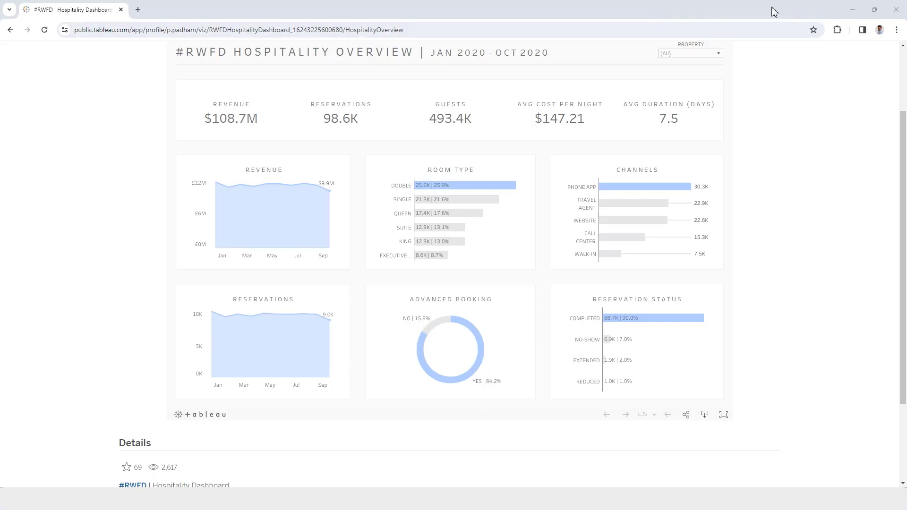
left_click(852, 9)
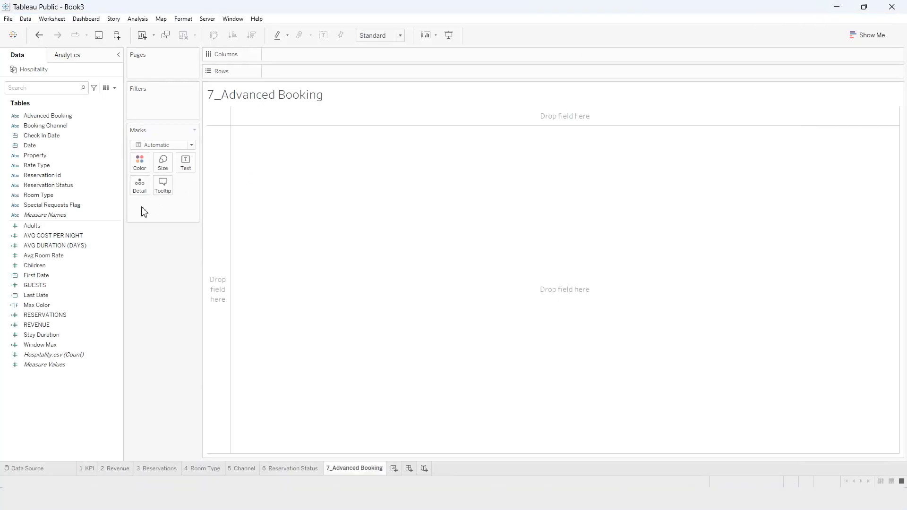
left_click_drag(47, 115, 317, 76)
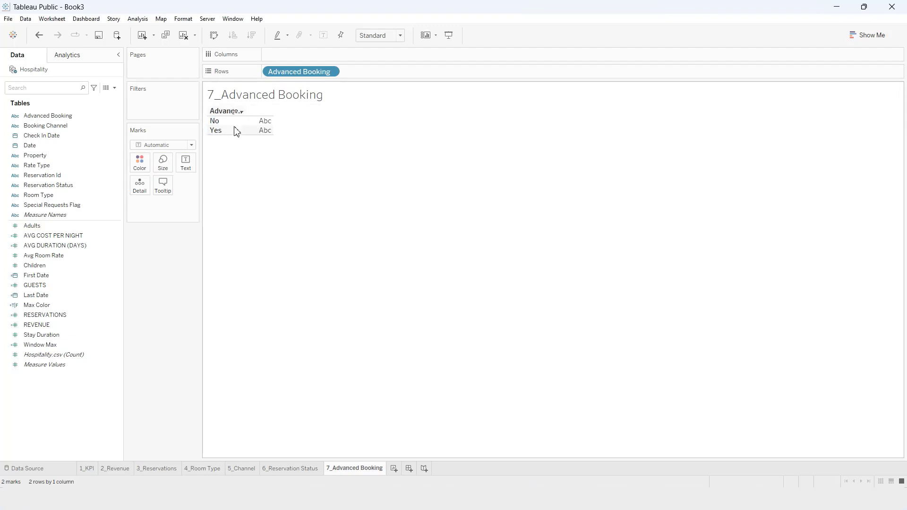
left_click_drag(289, 72, 163, 272)
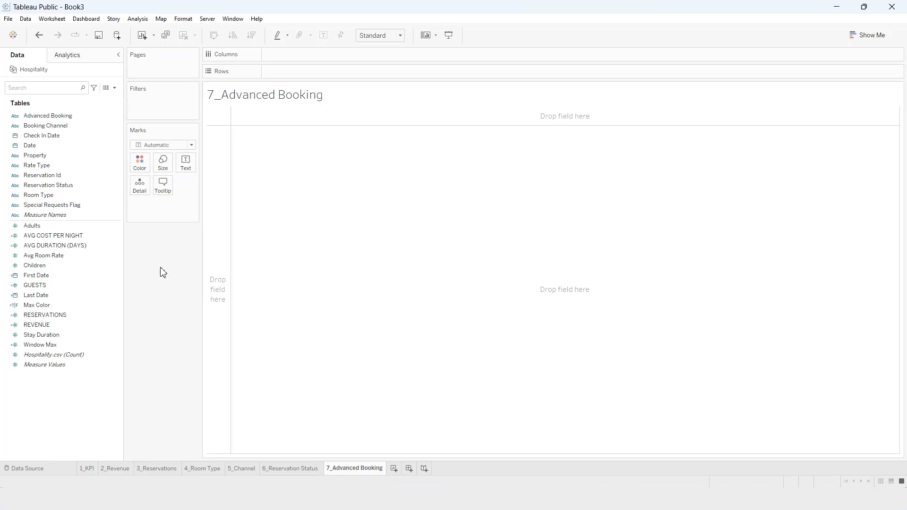
Add an AVG(0) calculation to the rows of the 7_Advanced Booking sheet and display it as a Circle mark
double_click(283, 73)
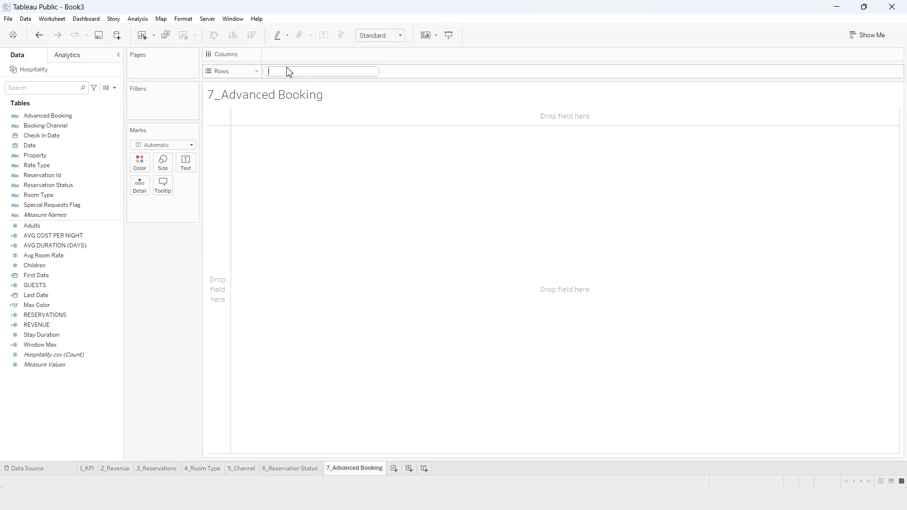
type("AVG")
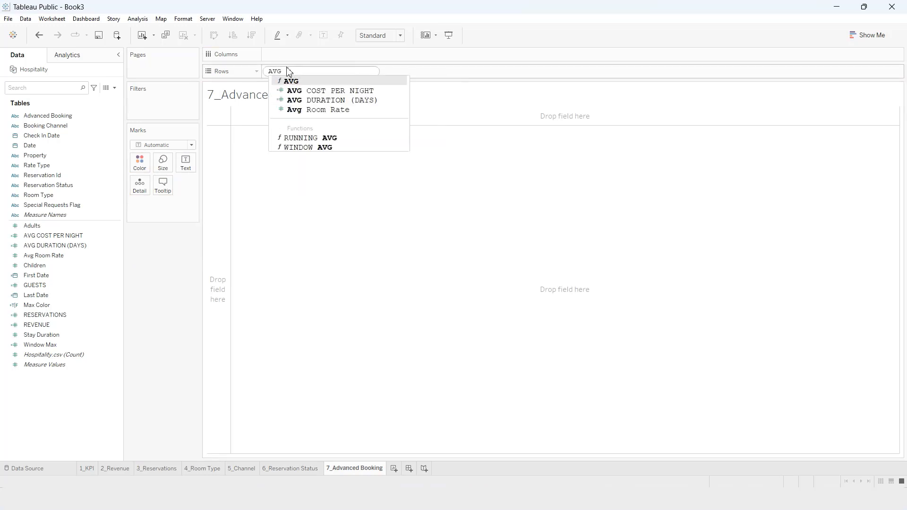
type("(0)")
key("Return")
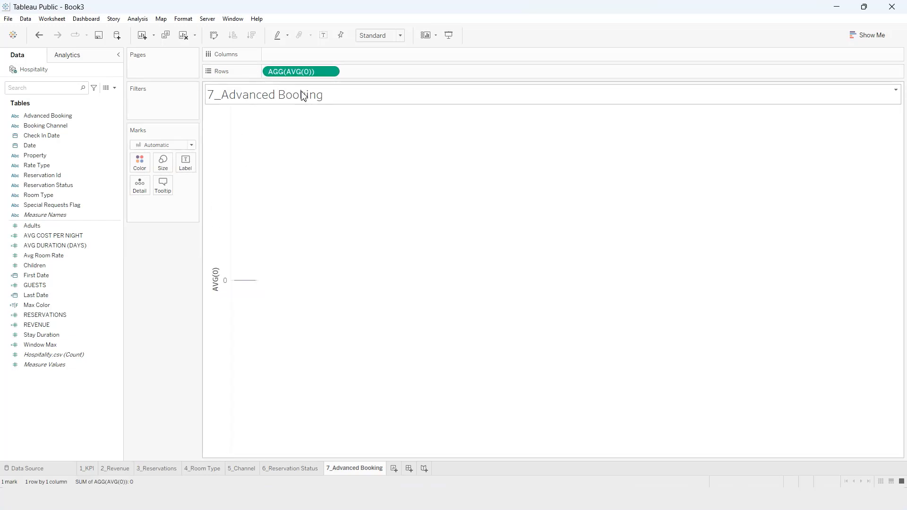
left_click(192, 145)
left_click(168, 210)
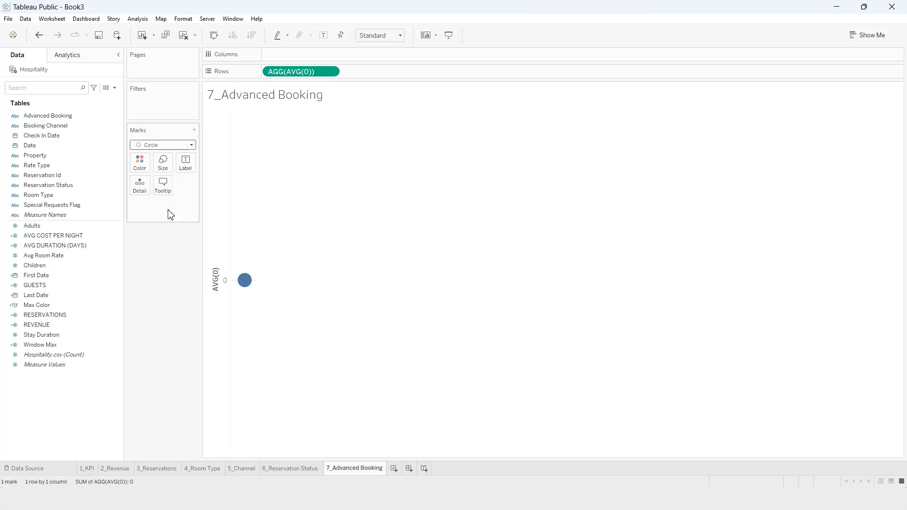
Fit the sheet to Entire View and enlarge the circle mark to nearly the maximum size
left_click(381, 41)
left_click(377, 74)
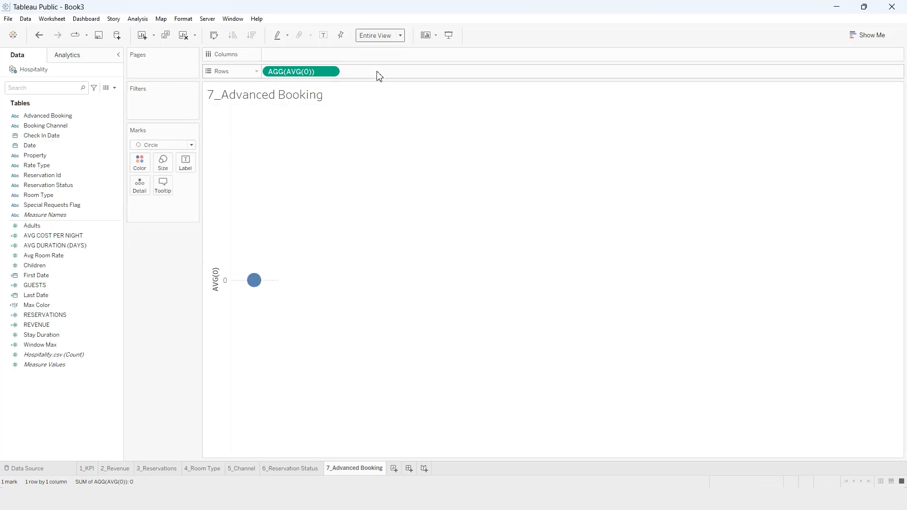
left_click(163, 162)
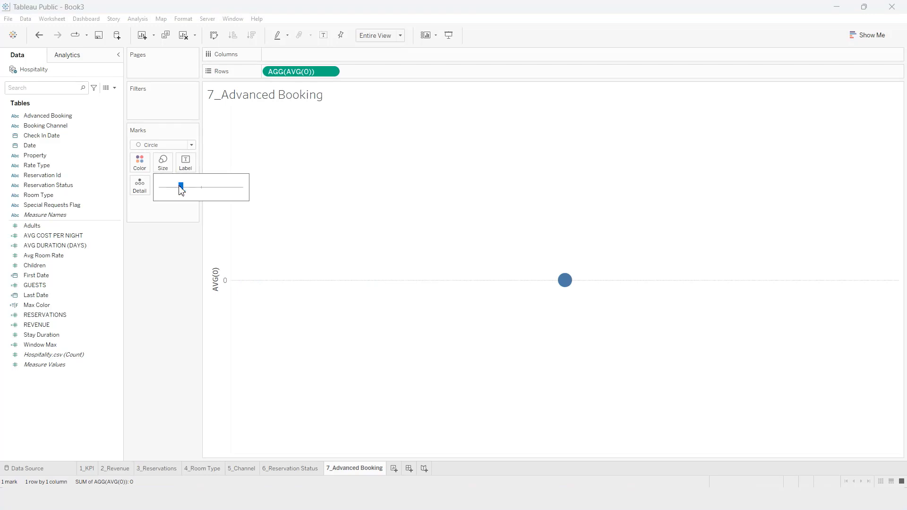
left_click_drag(181, 187, 236, 190)
left_click(174, 273)
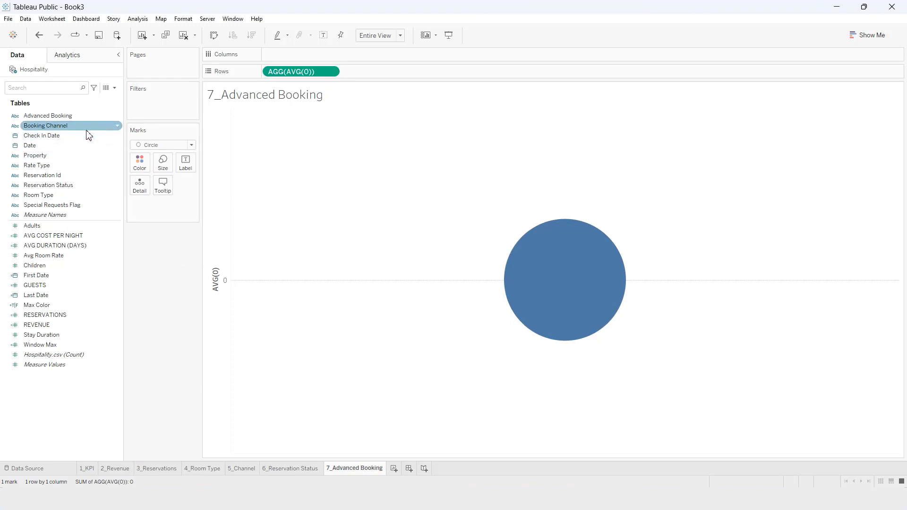
Turn the circle into a pie colored by Advanced Booking, with RESERVATIONS setting the slice angle
left_click_drag(87, 116, 140, 165)
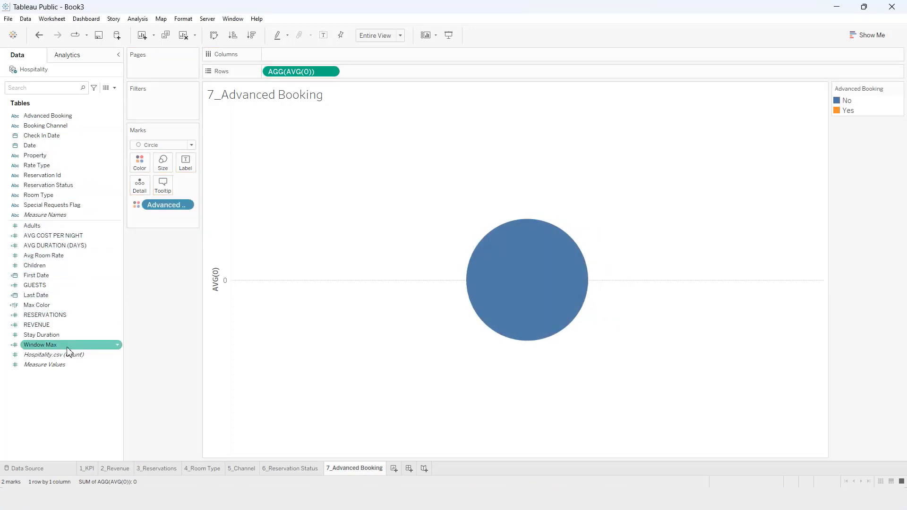
left_click(173, 146)
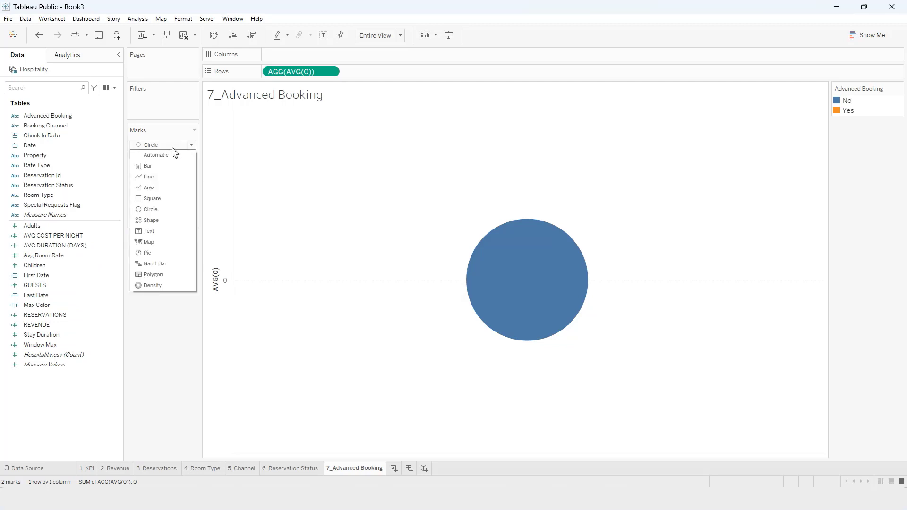
left_click(148, 254)
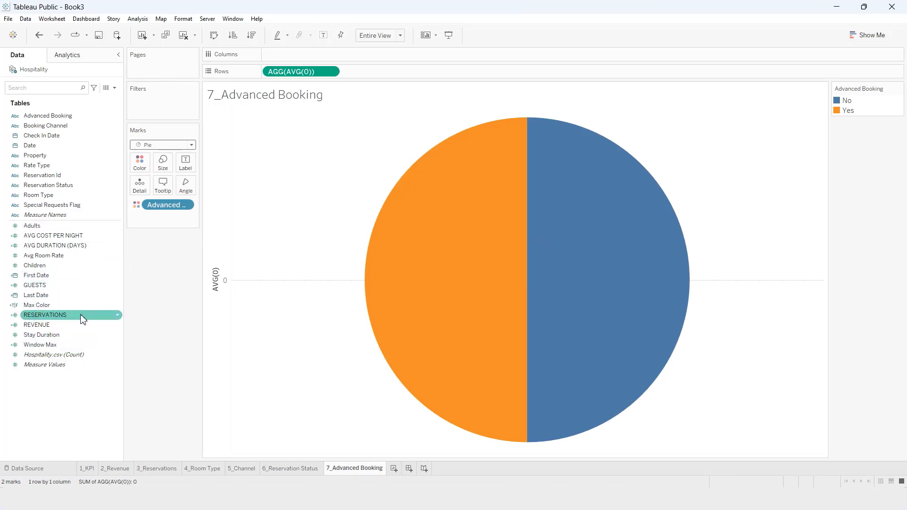
left_click_drag(83, 319, 188, 193)
mouse_move(467, 235)
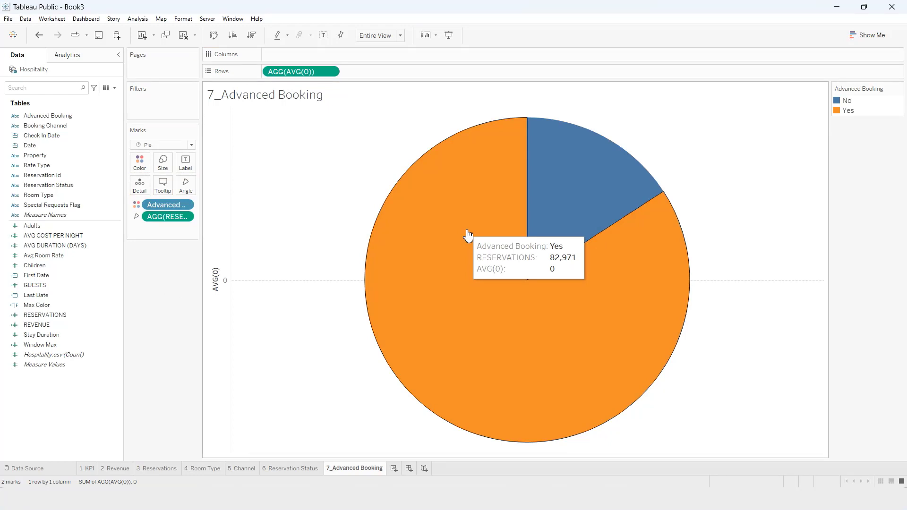
mouse_move(548, 210)
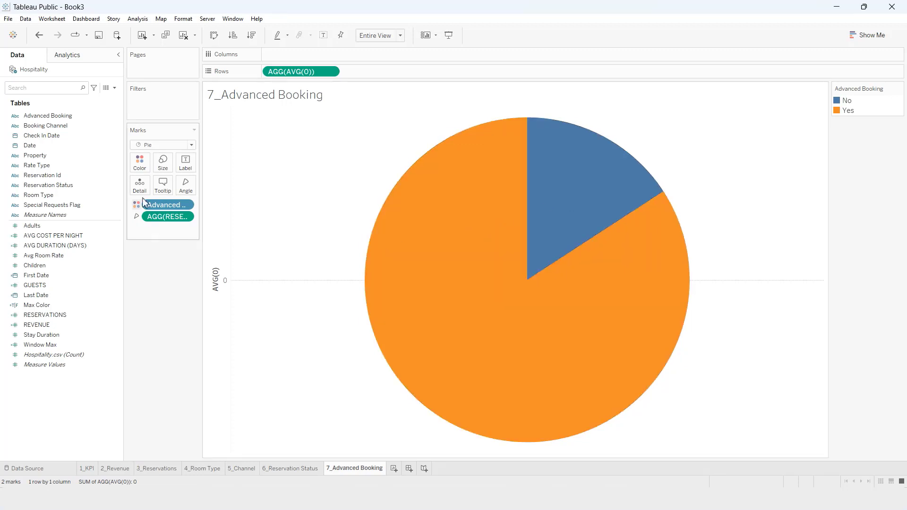
Recolor the pie slices from the Color Blind palette, using medium blue for Yes and light gray for No
left_click(140, 163)
left_click(162, 198)
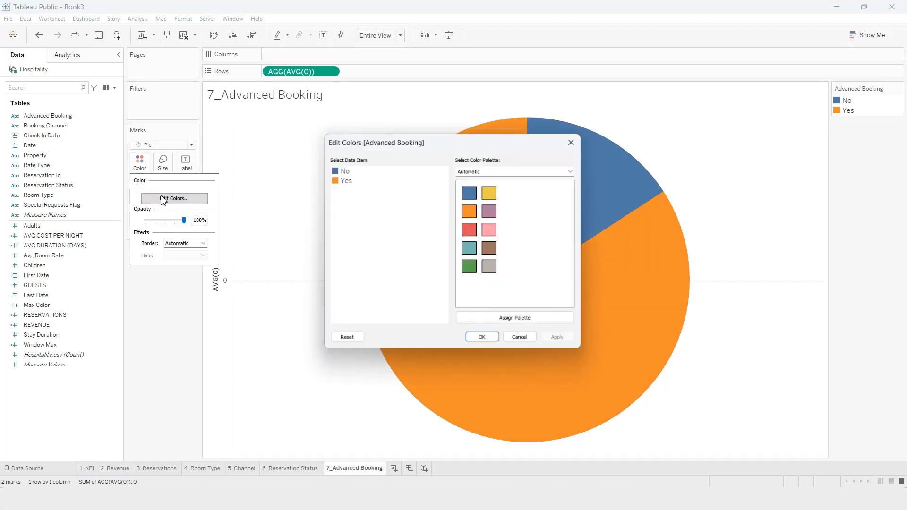
left_click(344, 179)
left_click(520, 170)
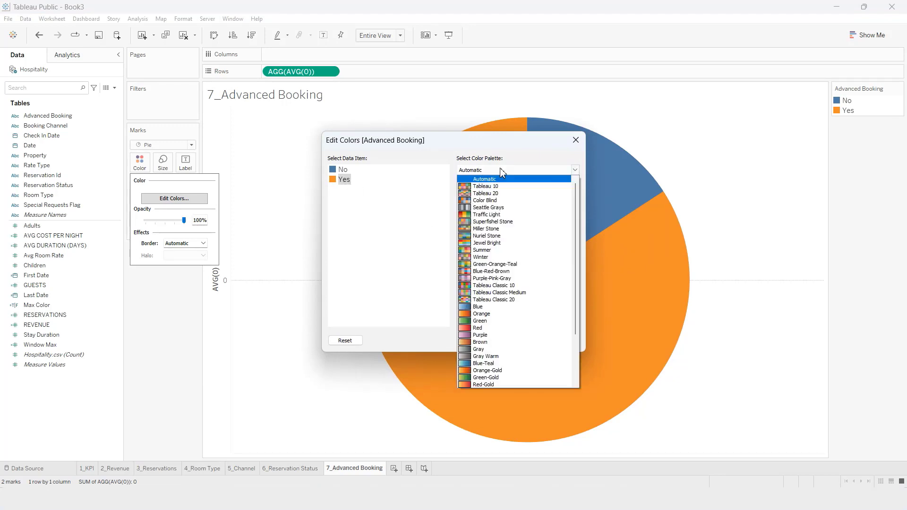
left_click(525, 207)
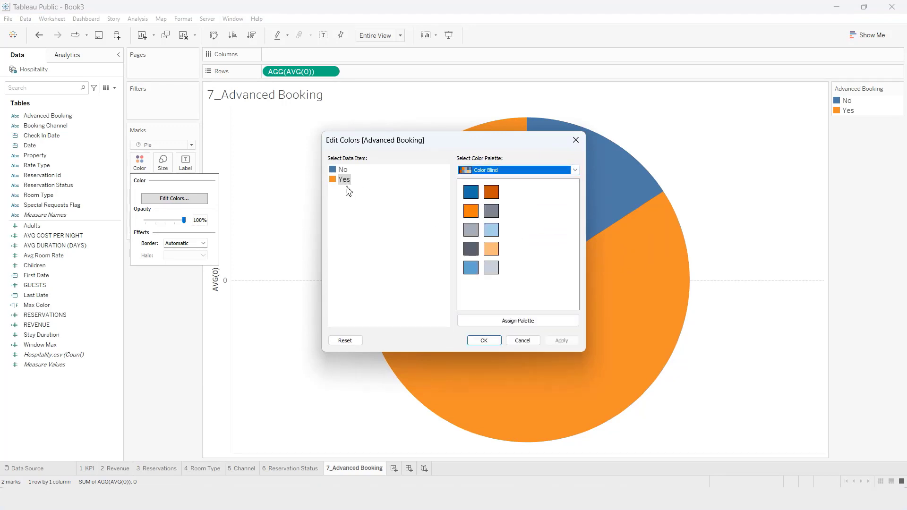
left_click(470, 267)
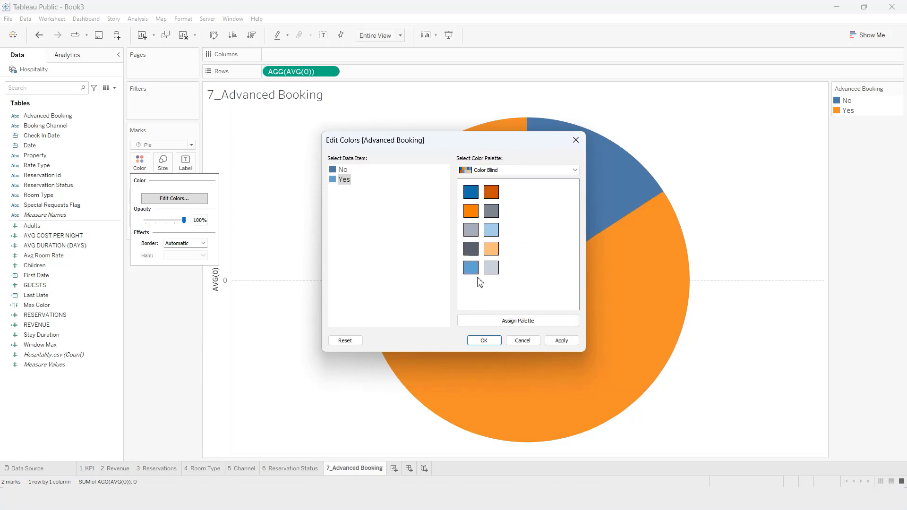
left_click(491, 267)
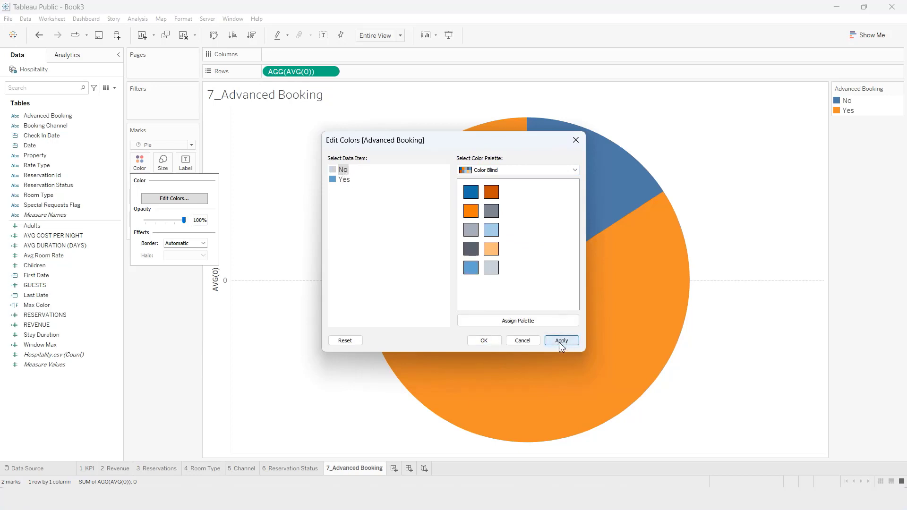
left_click(560, 340)
left_click(484, 341)
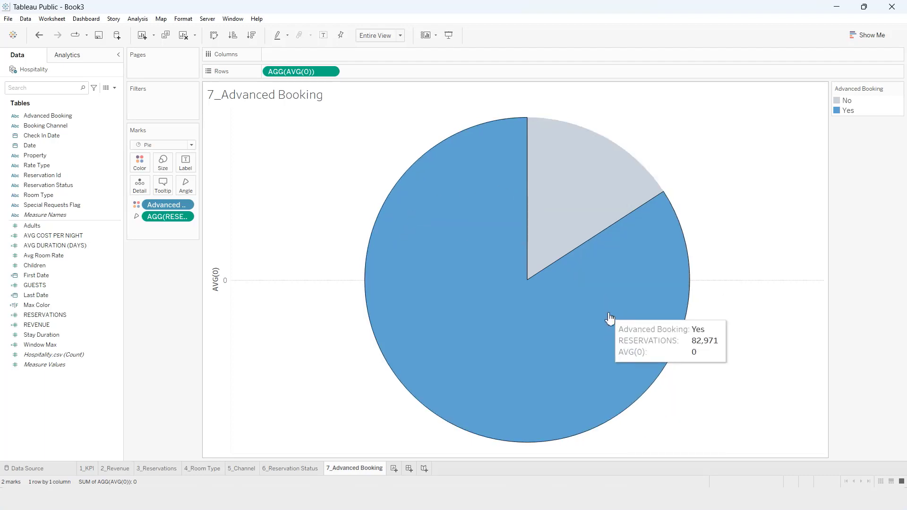
Add a second AVG(0) calculation to the rows and shrink its pie well below the first pie's size
double_click(377, 72)
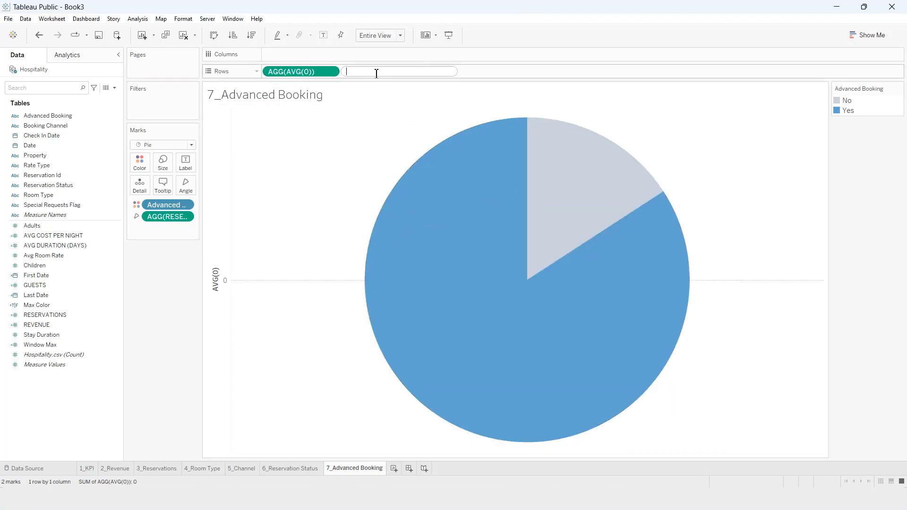
type("AVG(0)")
key("Return")
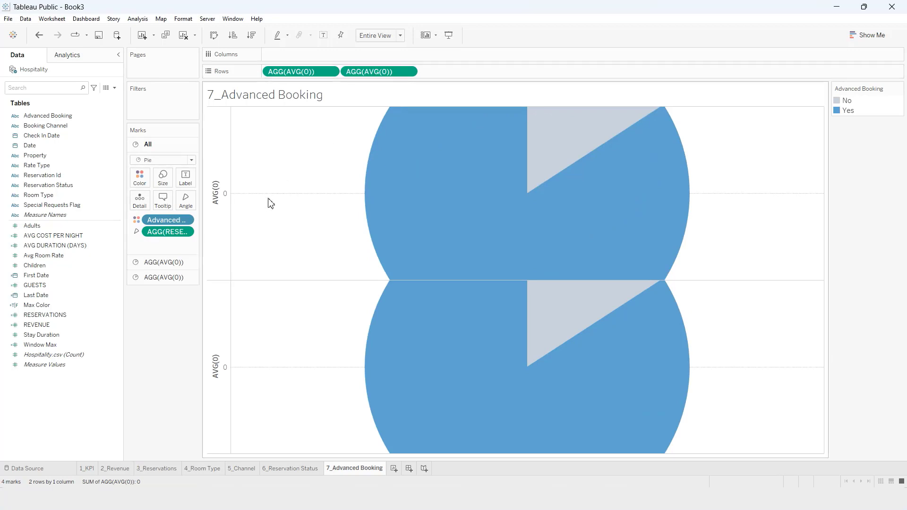
left_click(163, 277)
left_click(163, 208)
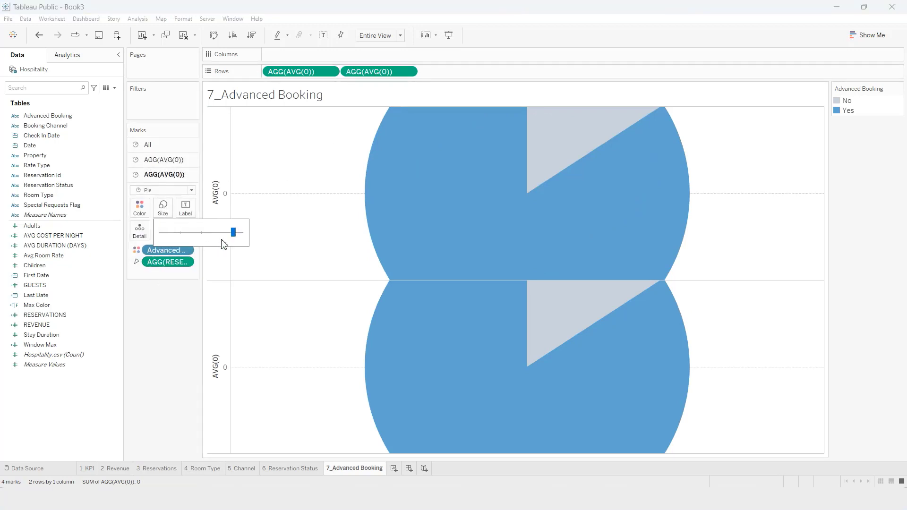
mouse_move(232, 236)
left_mouse_down()
mouse_move(181, 238)
mouse_move(217, 237)
left_mouse_up()
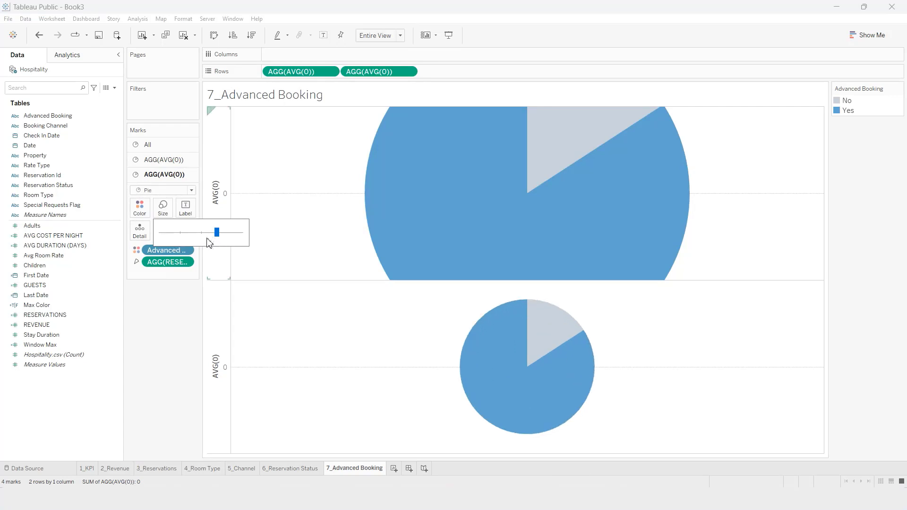
Remove Advanced Booking and RESERVATIONS from the second pie and color it with the blue sampled from the first pie
left_click_drag(165, 251, 166, 314)
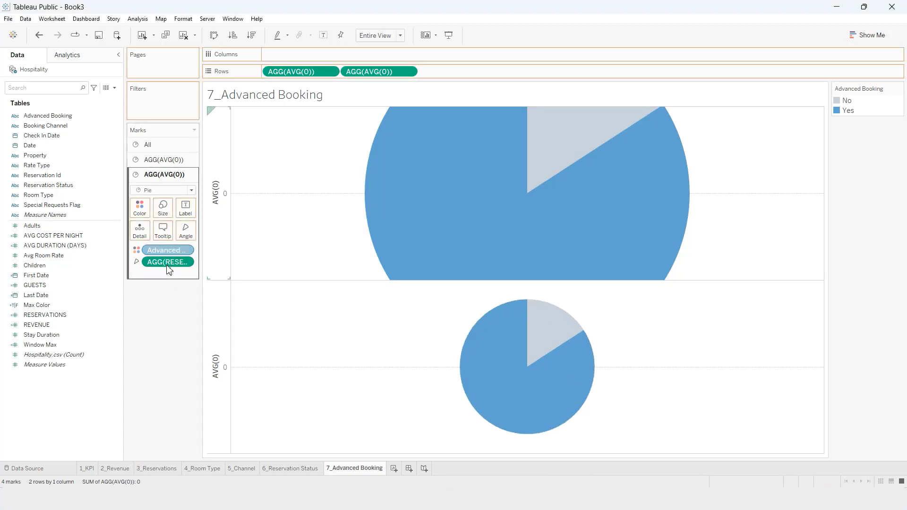
left_click(140, 208)
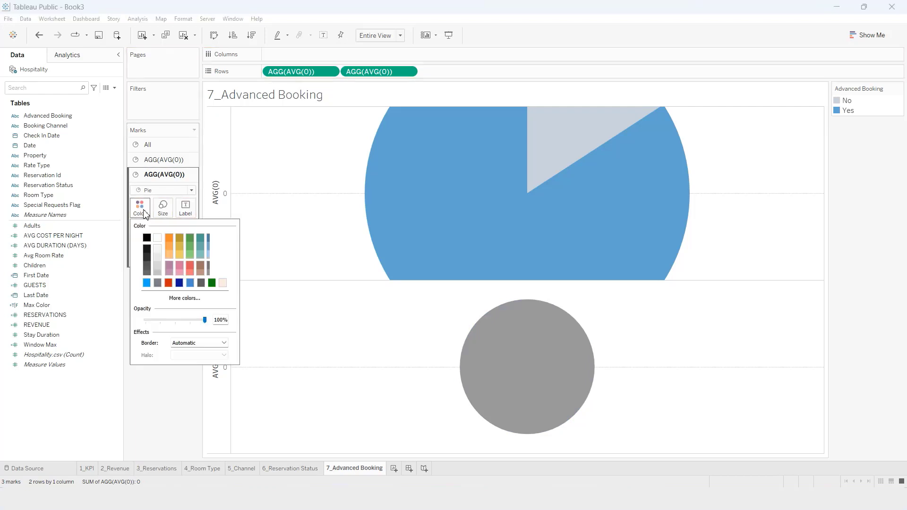
left_click(184, 298)
left_click(373, 249)
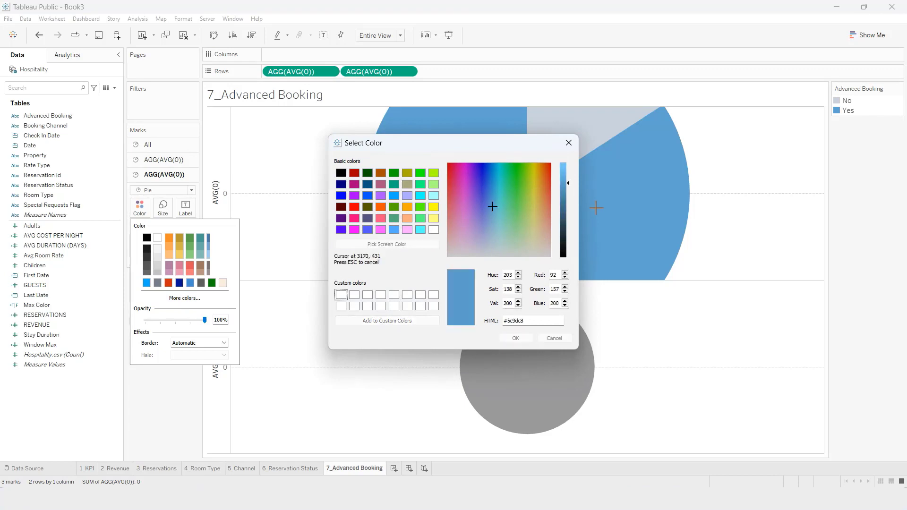
left_click(595, 208)
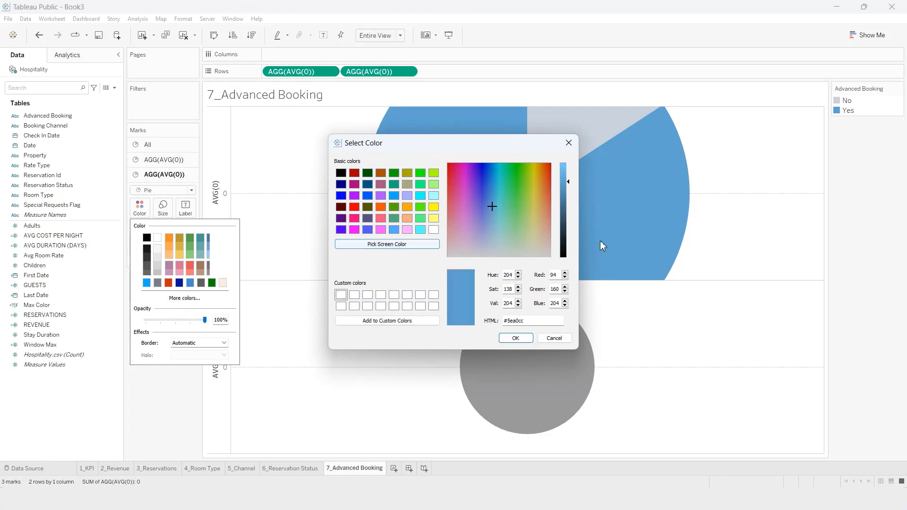
left_click(523, 339)
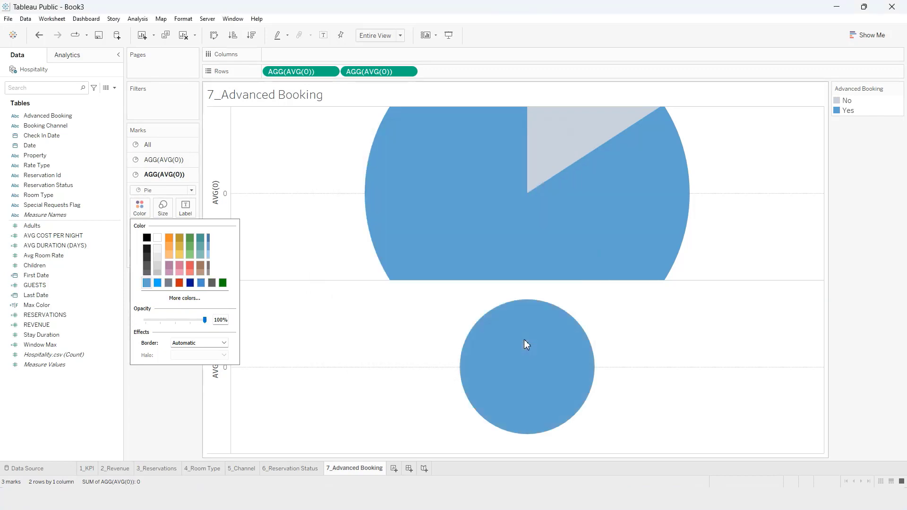
left_click(179, 444)
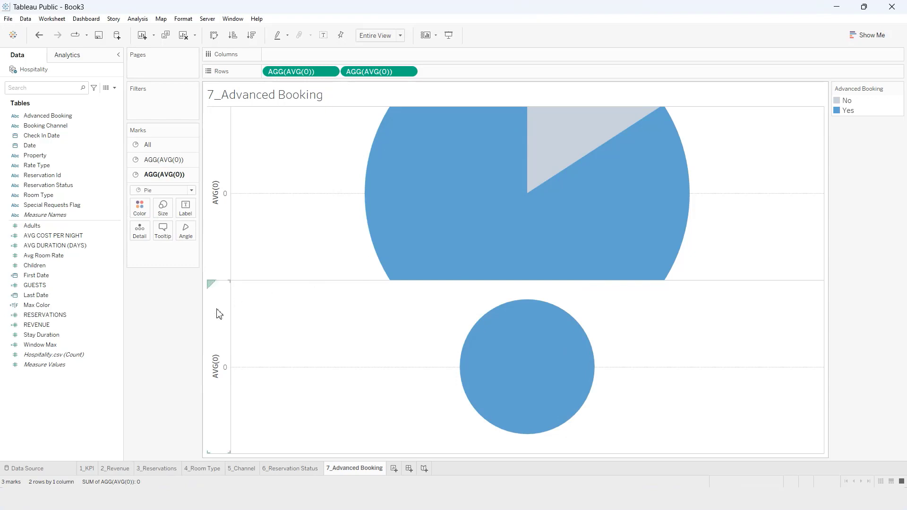
Combine both AVG(0) pies on a dual axis and color the smaller pie white to form a donut
right_click(367, 73)
left_click(381, 171)
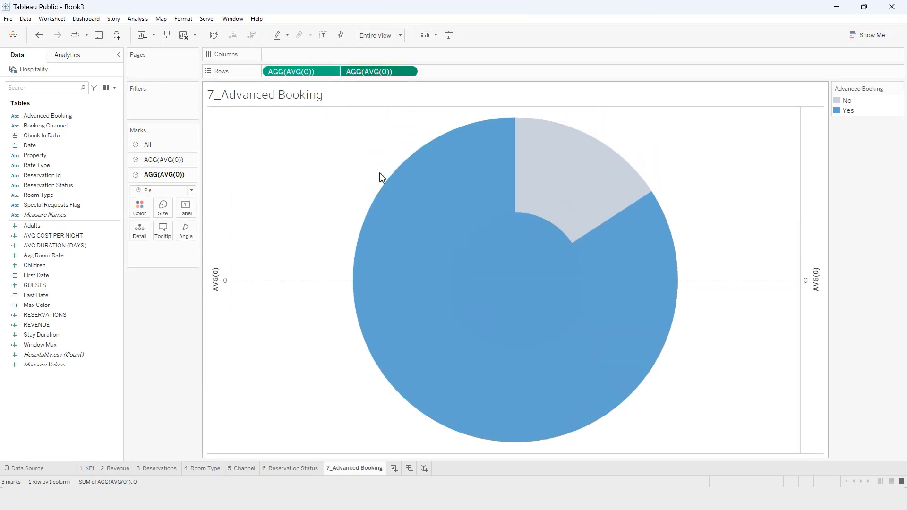
left_click(149, 207)
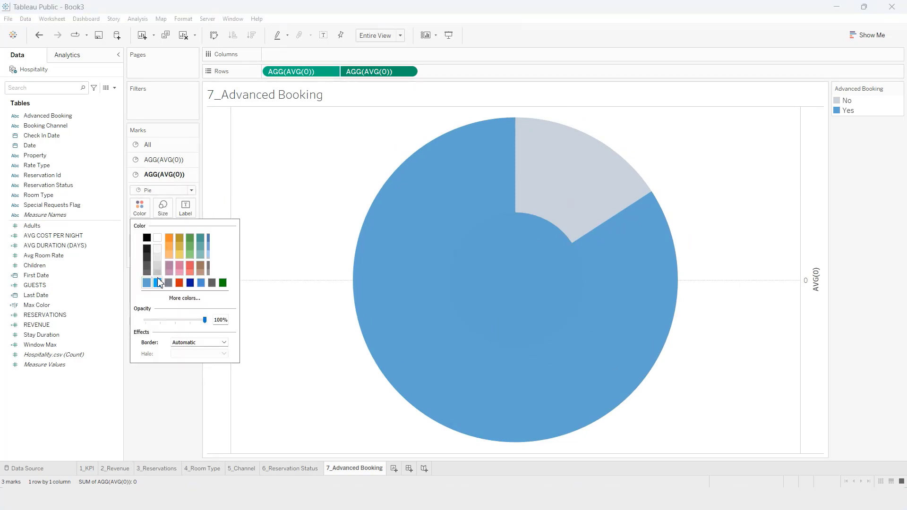
left_click(158, 273)
left_click(157, 240)
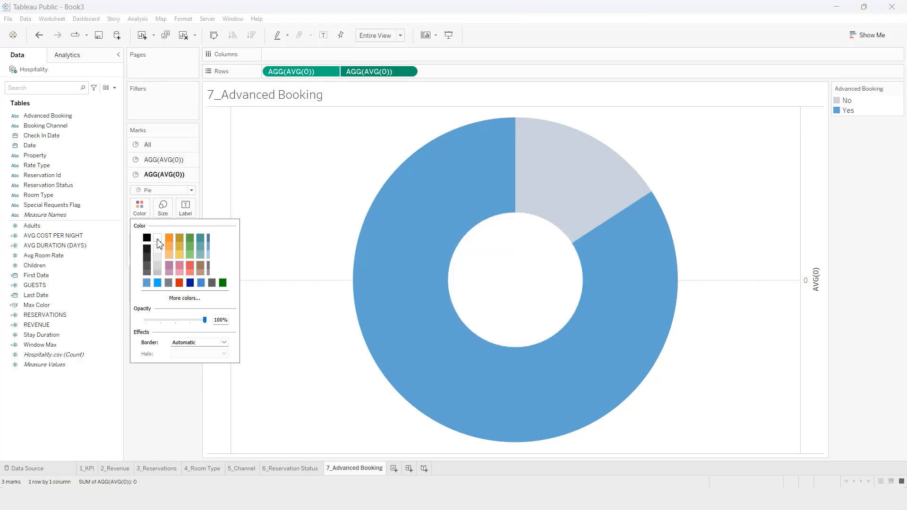
left_click(145, 407)
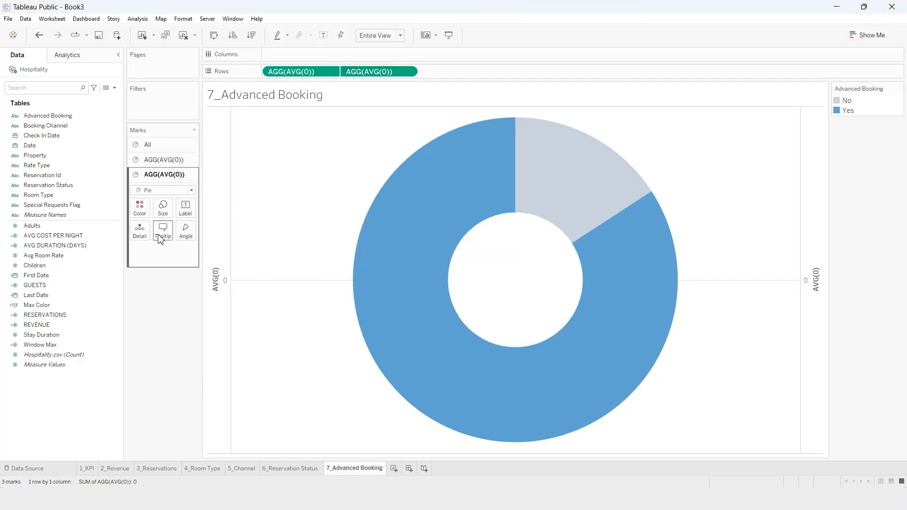
Enlarge the white center pie until the donut is only a thin ring
left_click(166, 215)
mouse_move(217, 232)
left_mouse_down()
mouse_move(184, 235)
mouse_move(240, 232)
mouse_move(231, 236)
left_mouse_up()
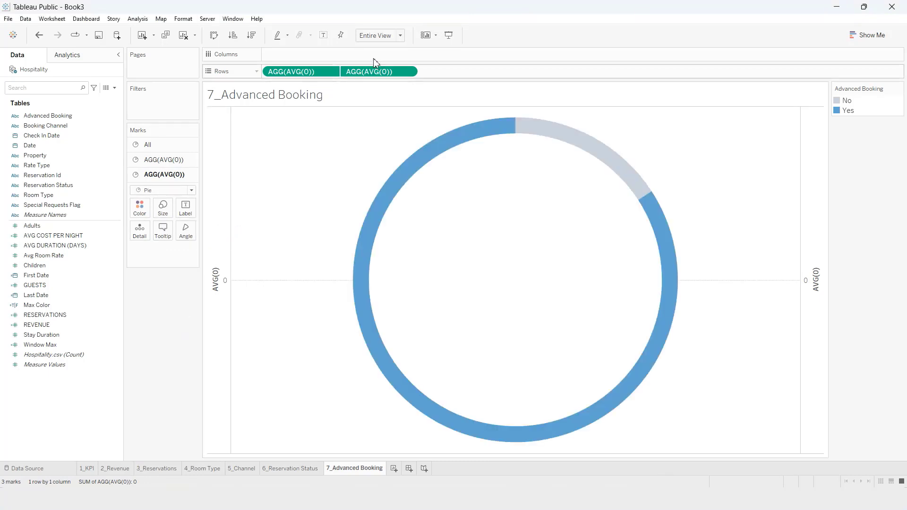
left_click(400, 36)
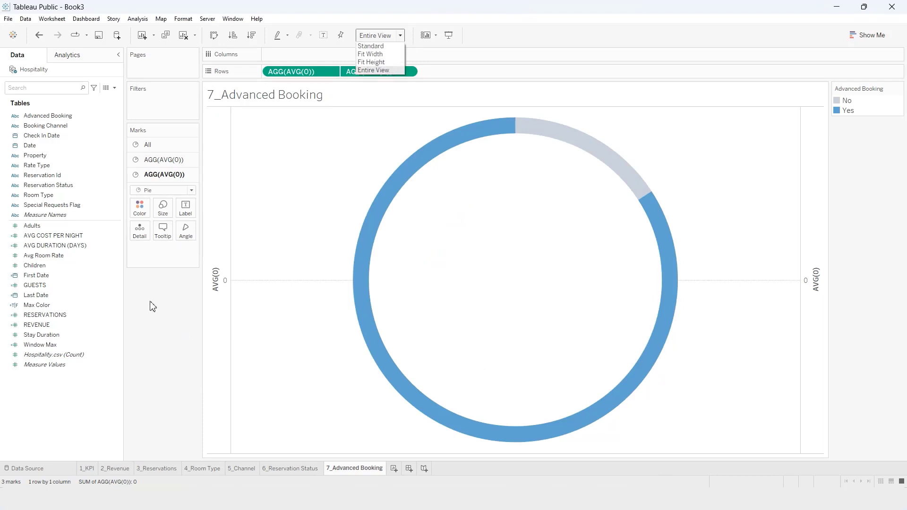
Shrink the outer pie to about mid-size and reduce the white center pie to leave a small, thin ring
left_click(164, 159)
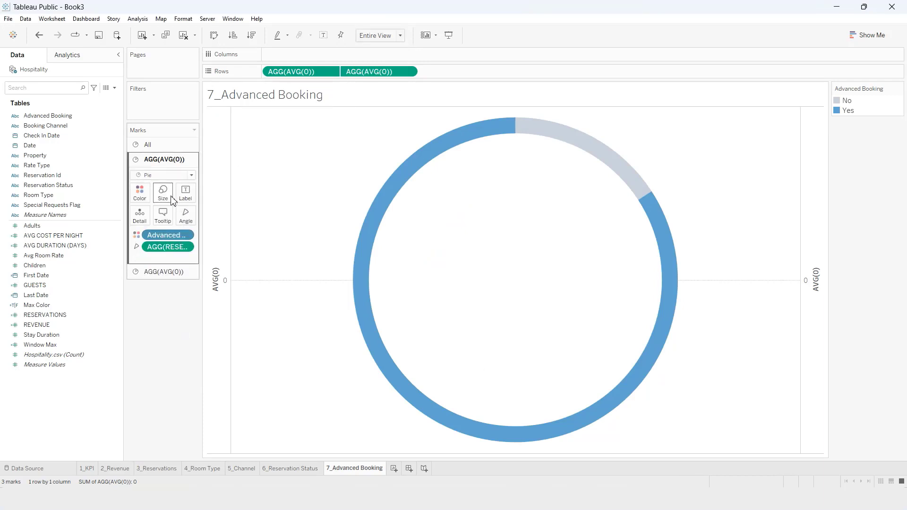
left_click(171, 198)
left_click_drag(232, 220, 203, 221)
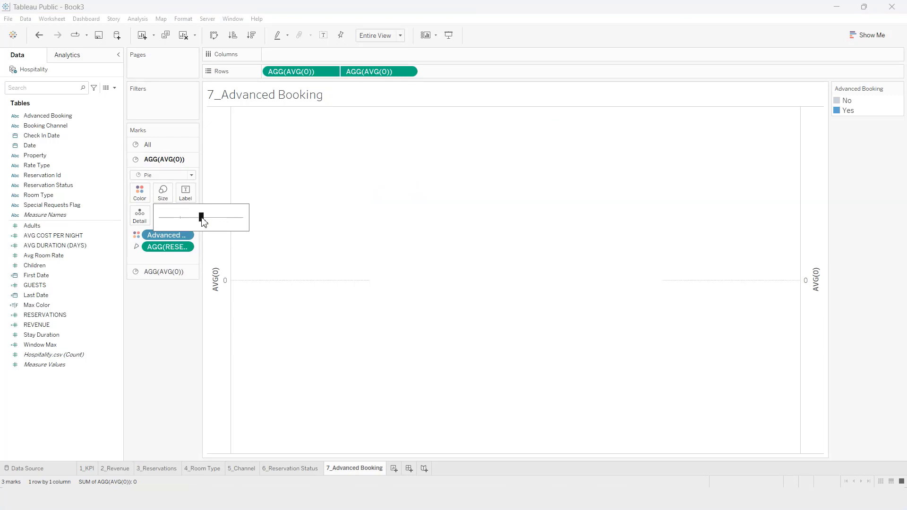
left_click(164, 272)
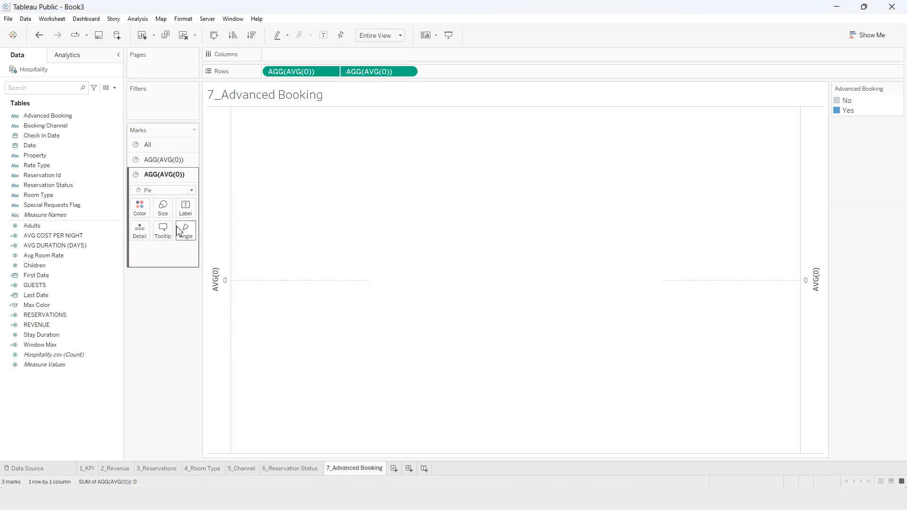
left_click(171, 211)
left_click_drag(228, 235, 199, 237)
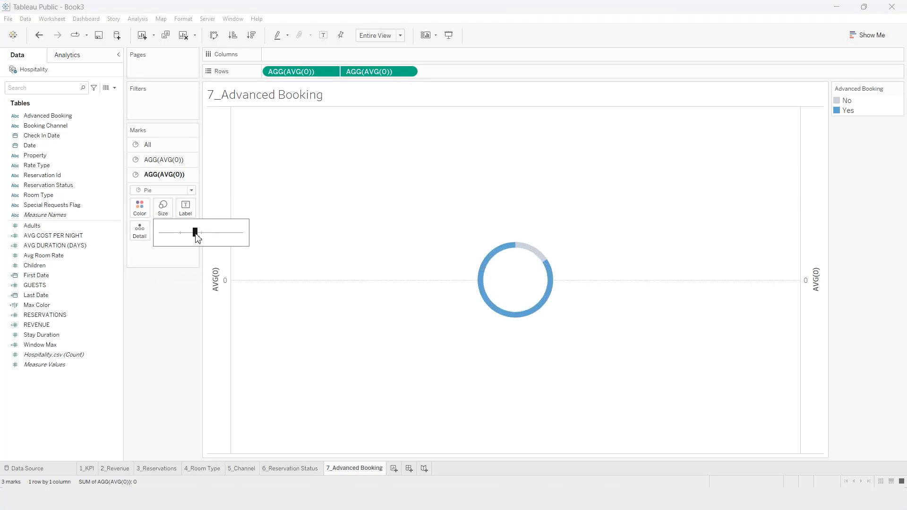
left_click(164, 360)
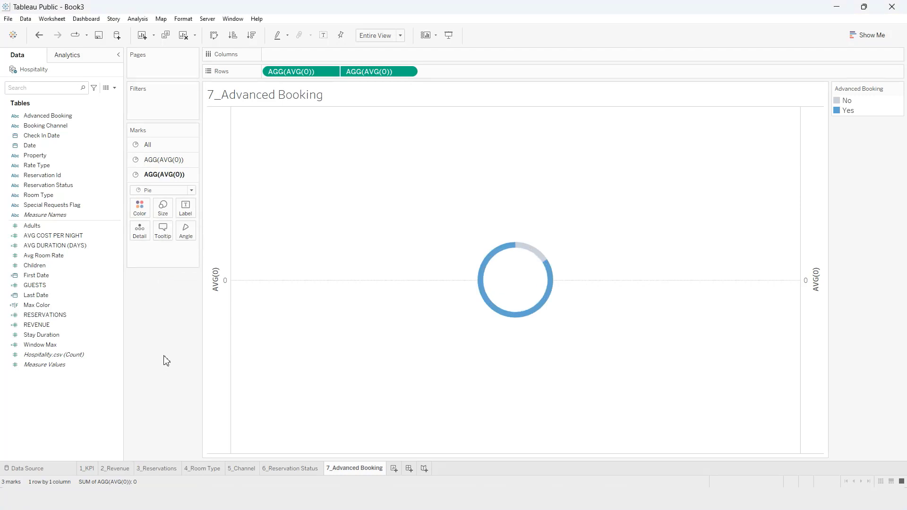
Label the outer pie's slices with RESERVATIONS
left_click(162, 162)
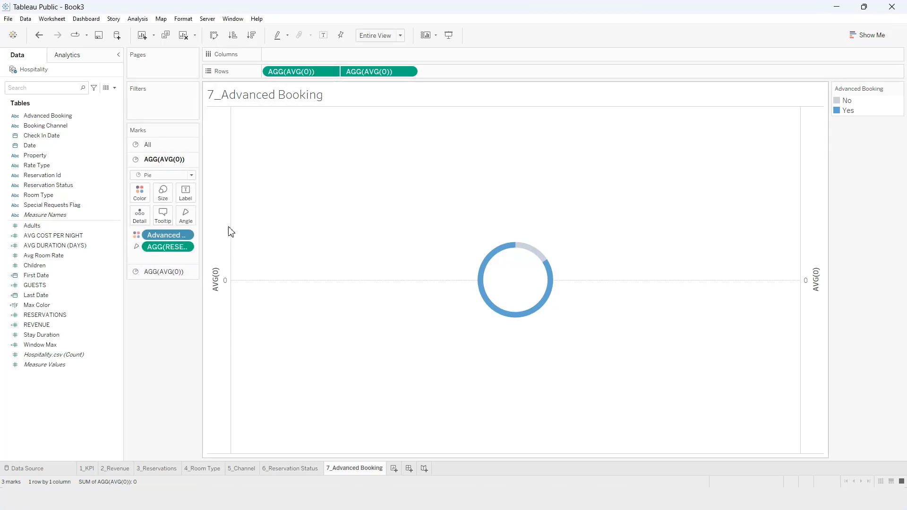
left_click_drag(183, 246, 186, 202)
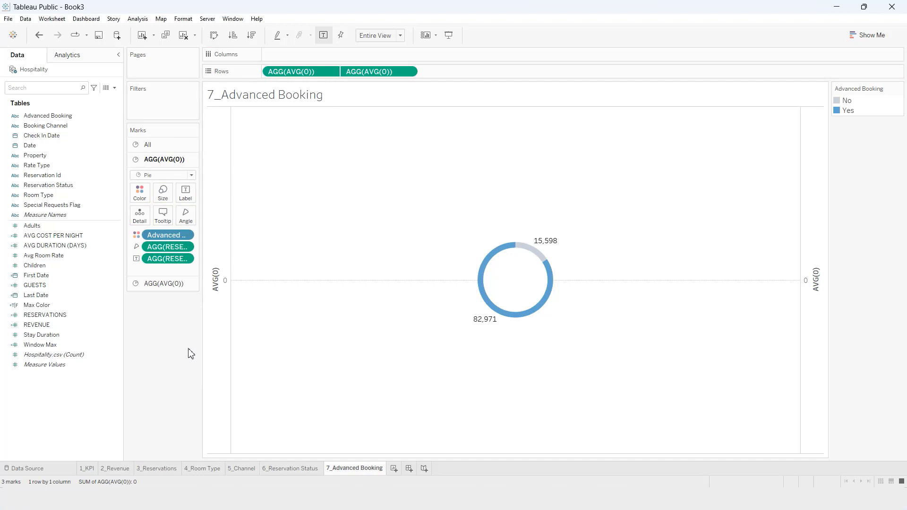
right_click(173, 263)
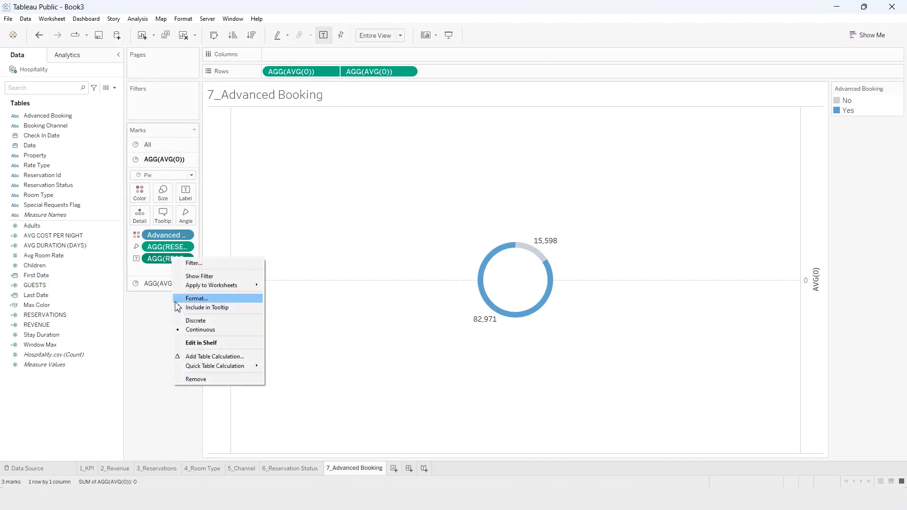
Add another copy of RESERVATIONS to the outer pie's label, calculated as Percent of Total
left_click(160, 258)
left_click_drag(160, 258, 151, 244)
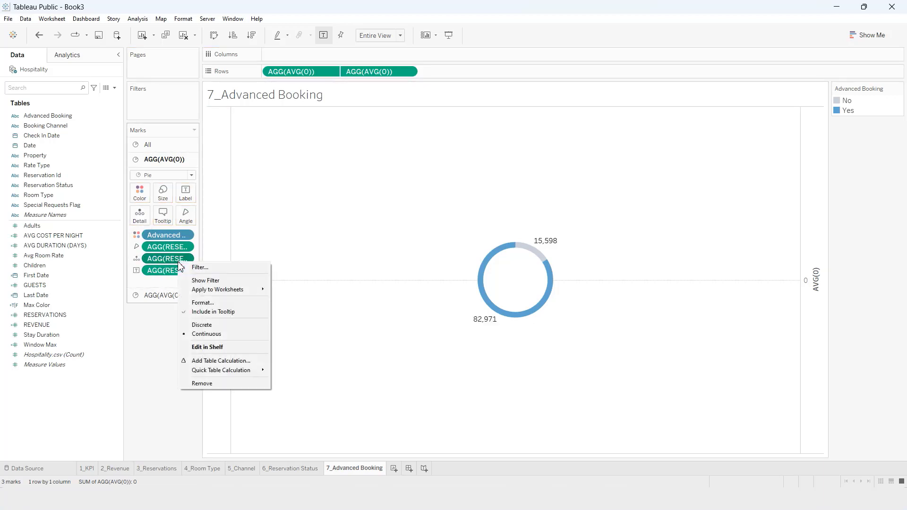
right_click(179, 261)
mouse_move(245, 376)
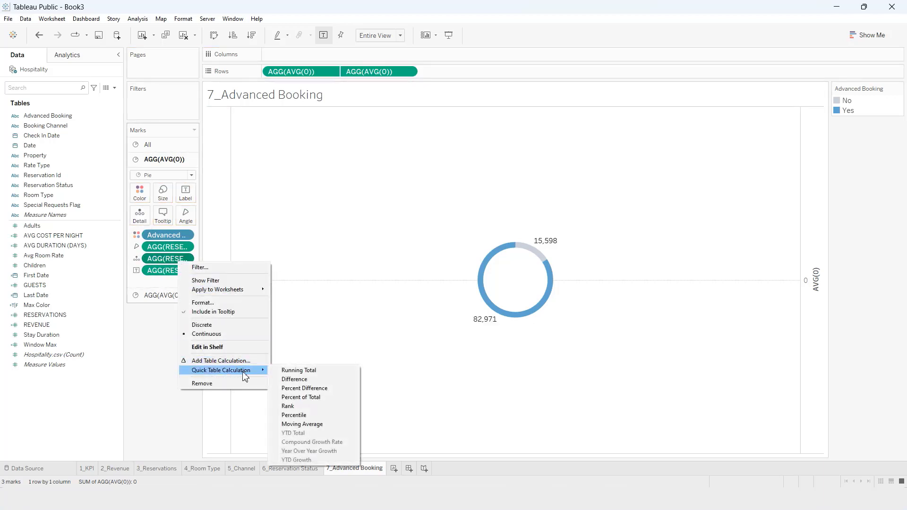
left_click(319, 406)
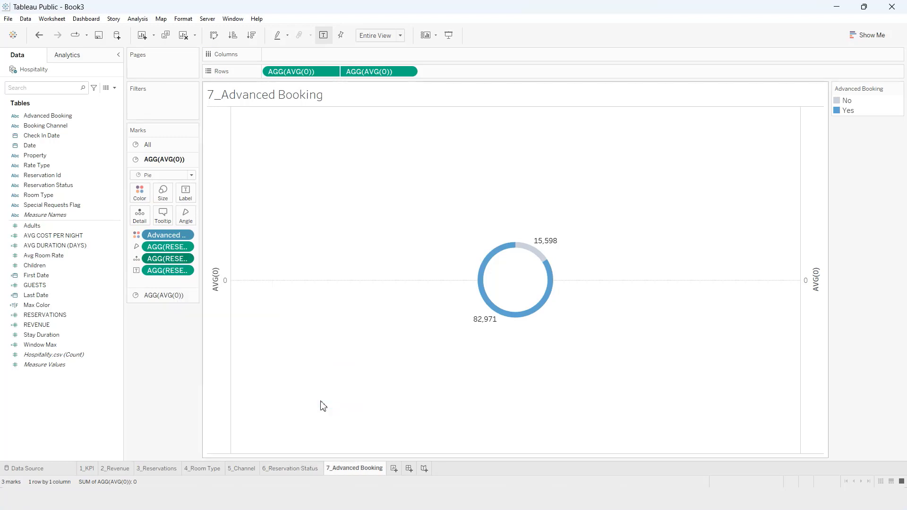
left_click_drag(168, 259, 191, 197)
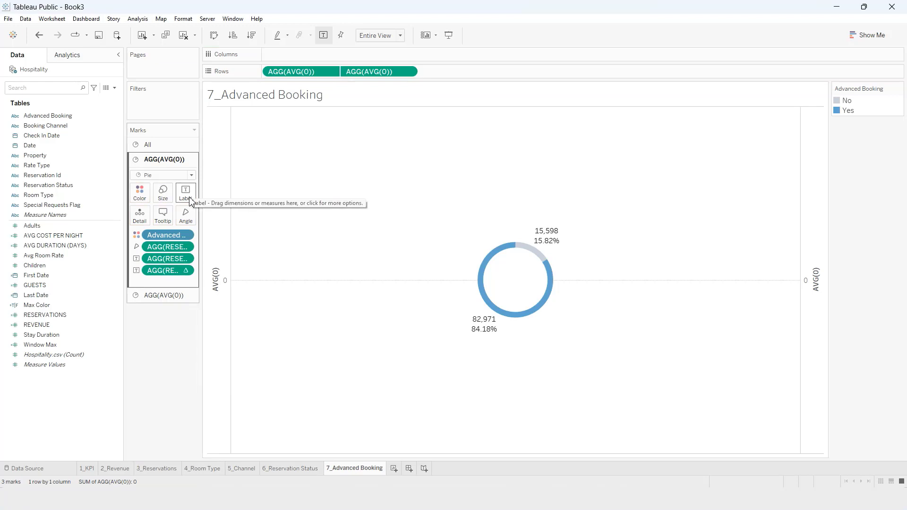
Left-align the label text and join RESERVATIONS and its percent of total on one line, separated by "|"
left_click(187, 195)
left_click(283, 242)
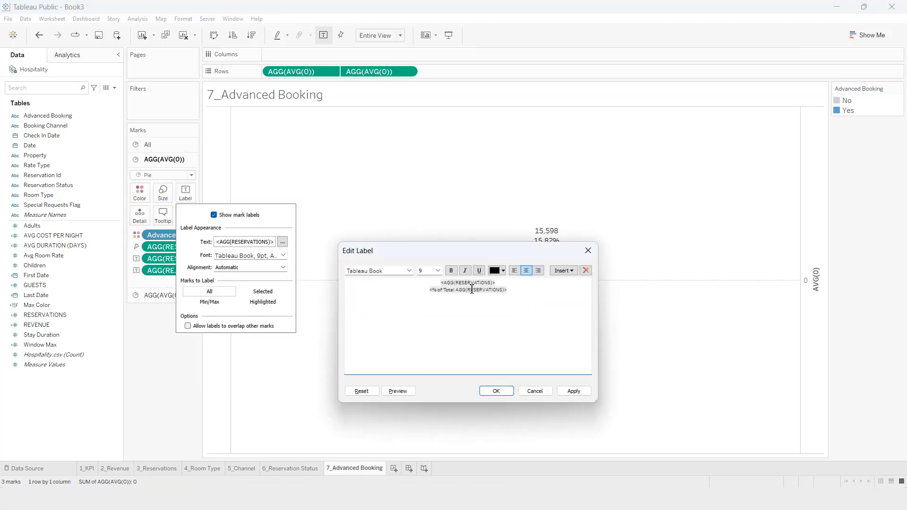
left_click(514, 271)
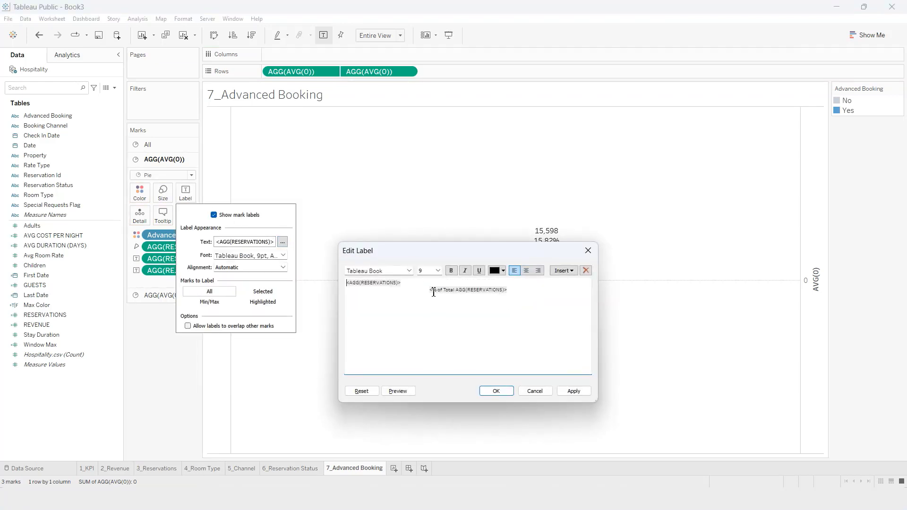
left_click(435, 290)
left_click(514, 270)
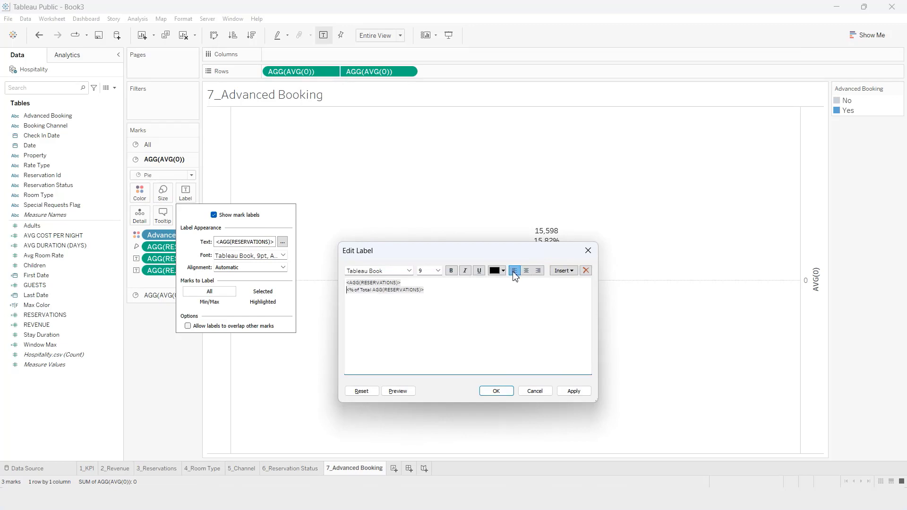
key("BackSpace")
type("|")
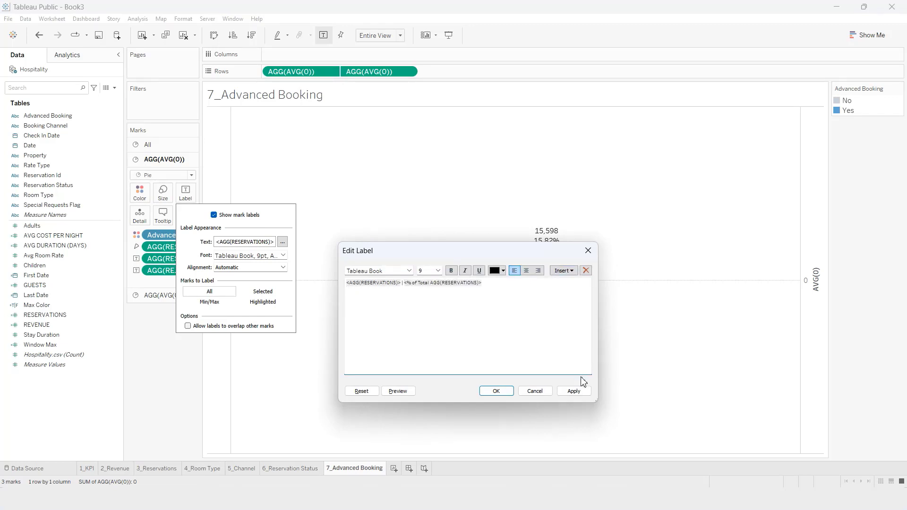
left_click(574, 391)
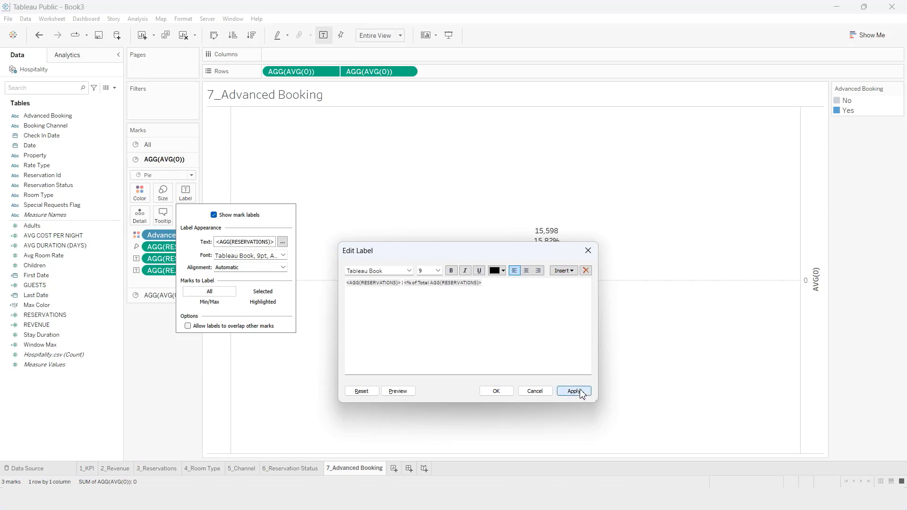
left_click(496, 391)
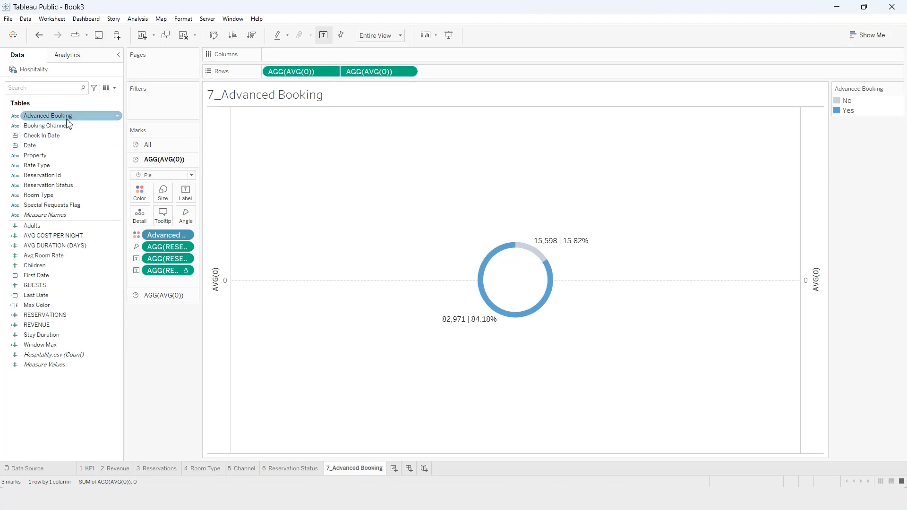
Add Advanced Booking to the label and place it first on the line, followed by a colon before RESERVATIONS
left_click_drag(68, 122, 186, 195)
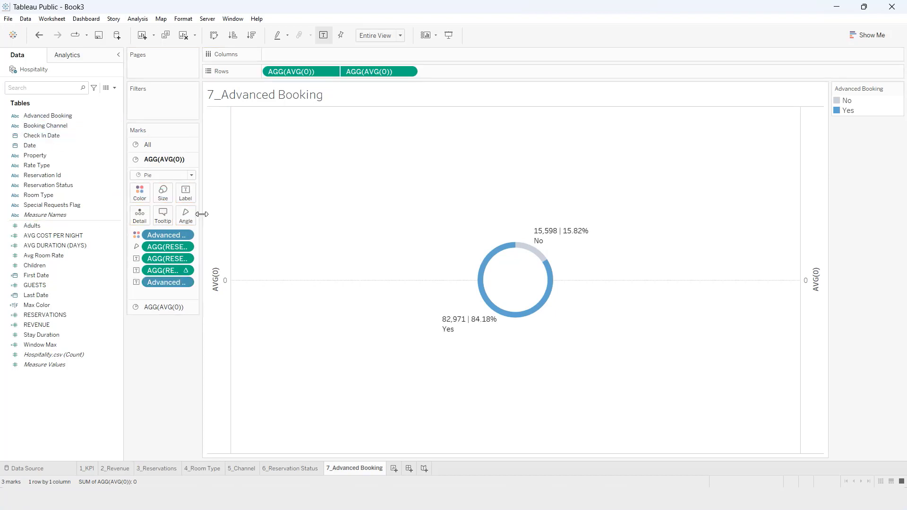
left_click(185, 193)
left_click(282, 242)
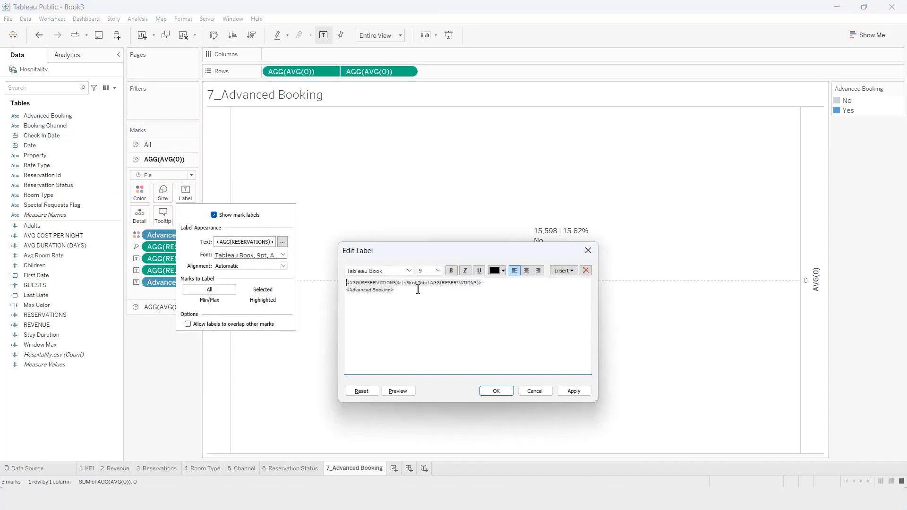
left_click_drag(417, 289, 346, 291)
key("ctrl+c")
key("BackSpace")
key("ctrl+v")
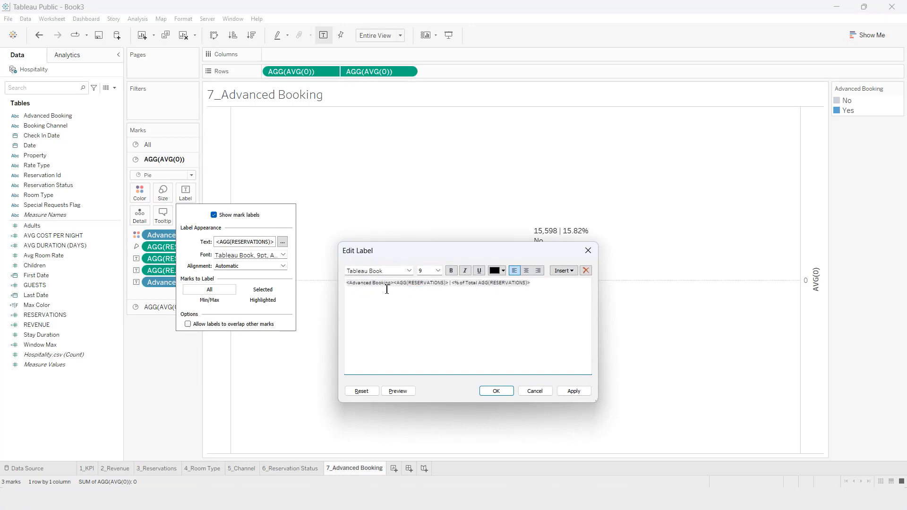
type(":")
left_click(572, 392)
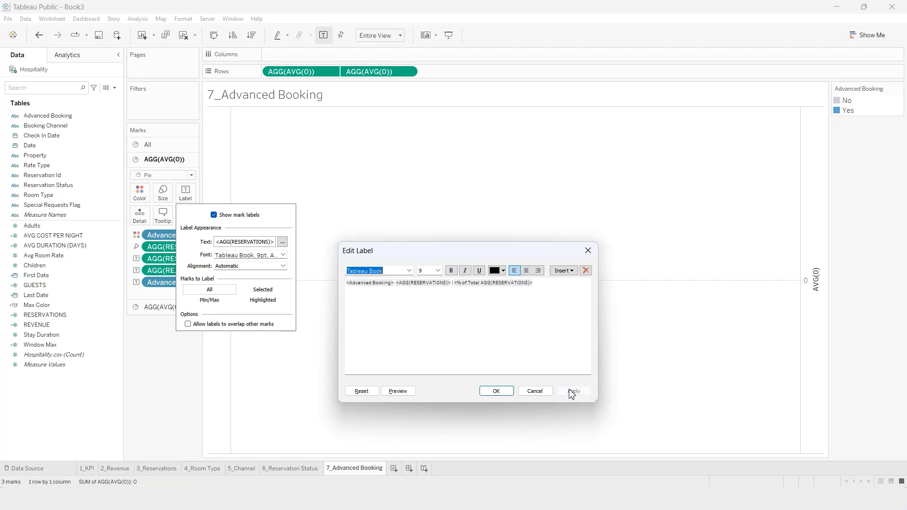
left_click(504, 392)
Remove the plain RESERVATIONS value and the colon from the donut's label, leaving Advanced Booking | percent of total as in the reference dashboard
key("alt+Tab")
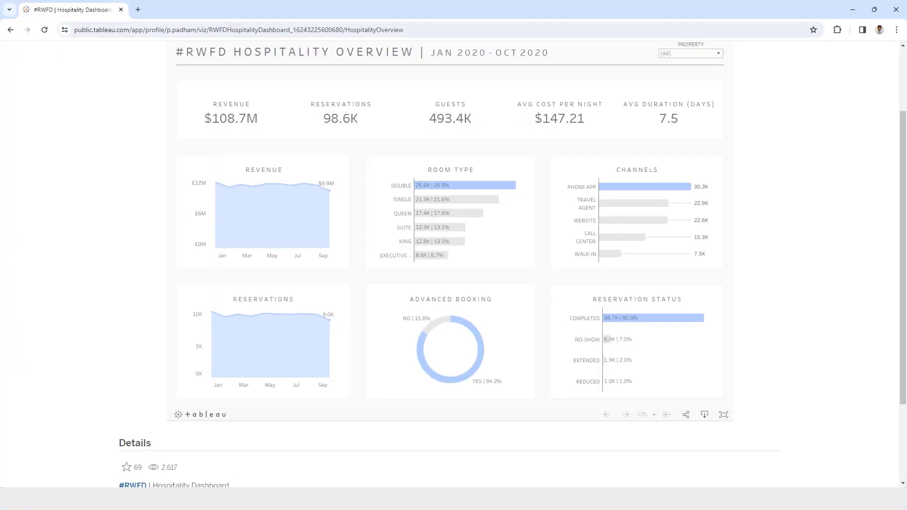
key("alt+Tab")
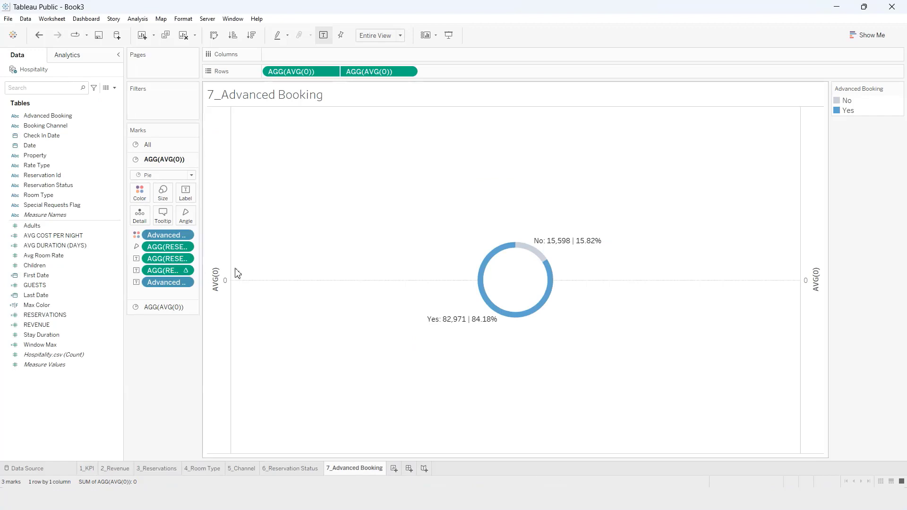
left_click_drag(174, 259, 174, 354)
left_click(185, 193)
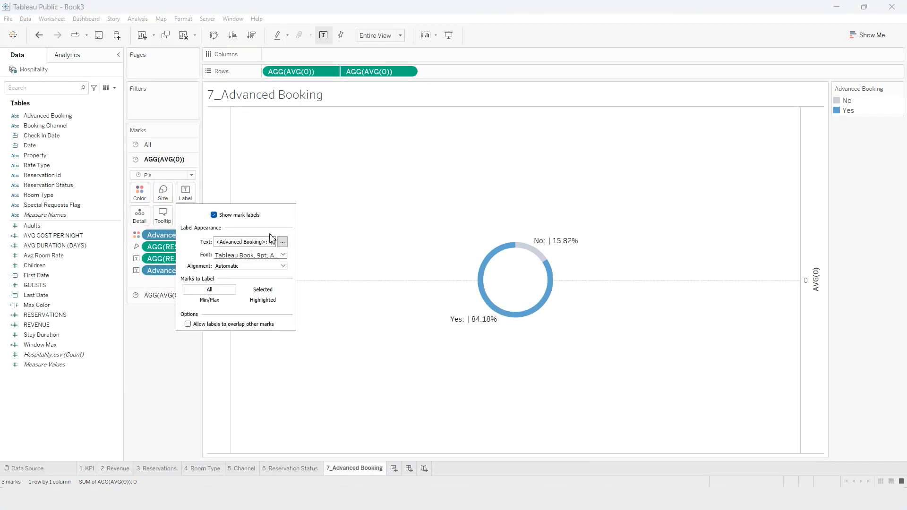
left_click(282, 242)
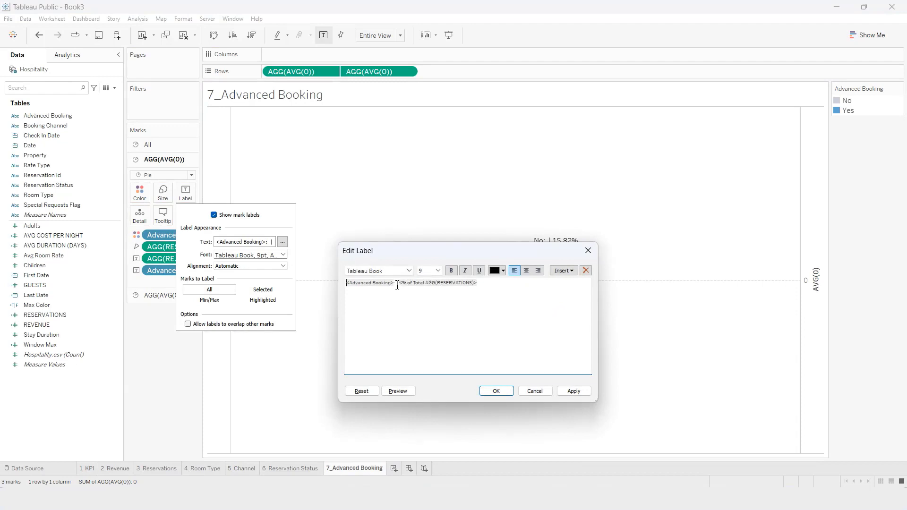
key("BackSpace")
left_click(496, 391)
left_click(156, 376)
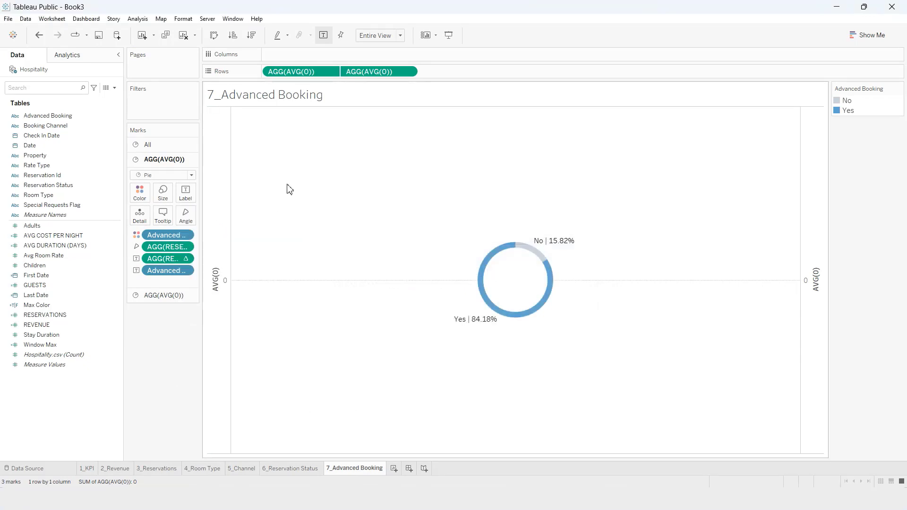
Set the row grid lines of the 7_Advanced Booking sheet to None
right_click(287, 184)
left_click(310, 210)
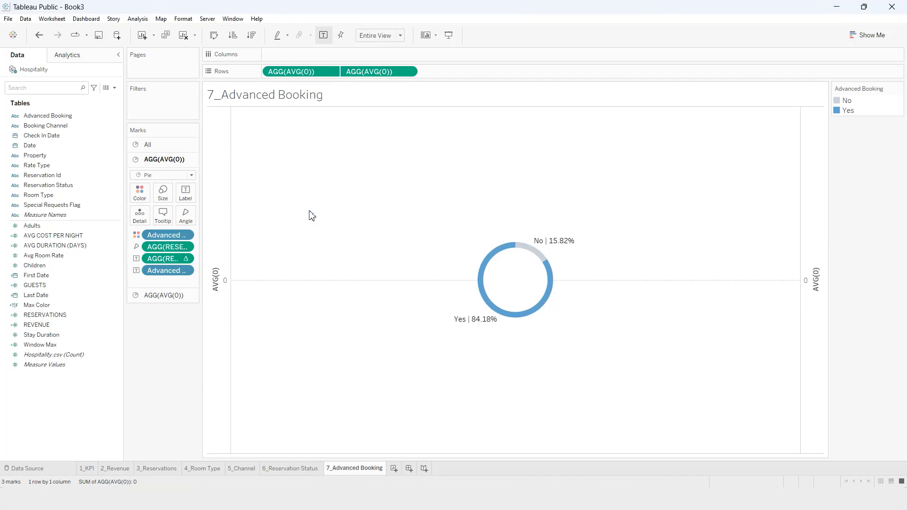
left_click(59, 74)
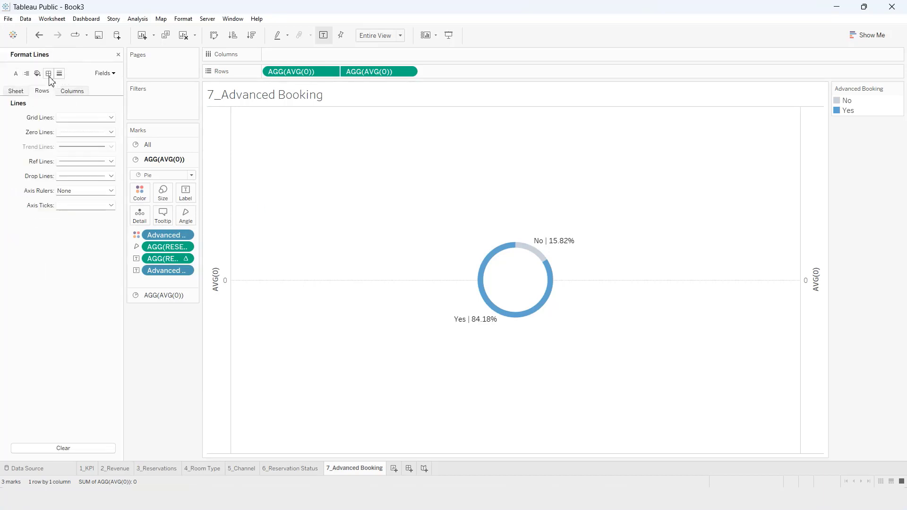
left_click(76, 119)
left_click(102, 130)
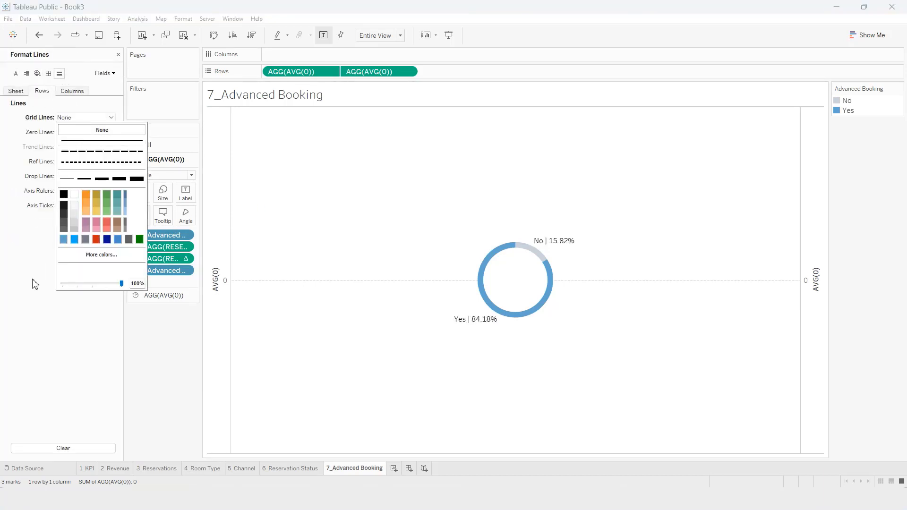
left_click(72, 205)
left_click(49, 167)
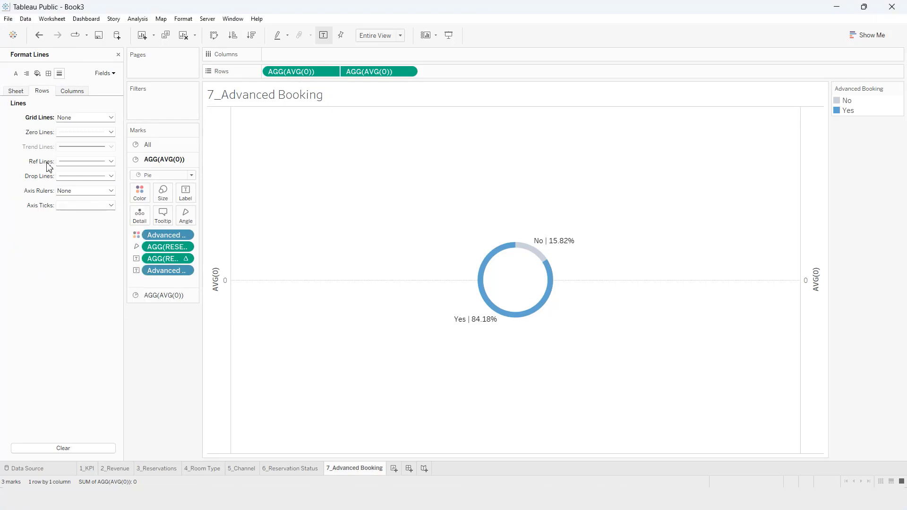
Set the sheet's row divider and column divider borders to None for pane and header
left_click(49, 73)
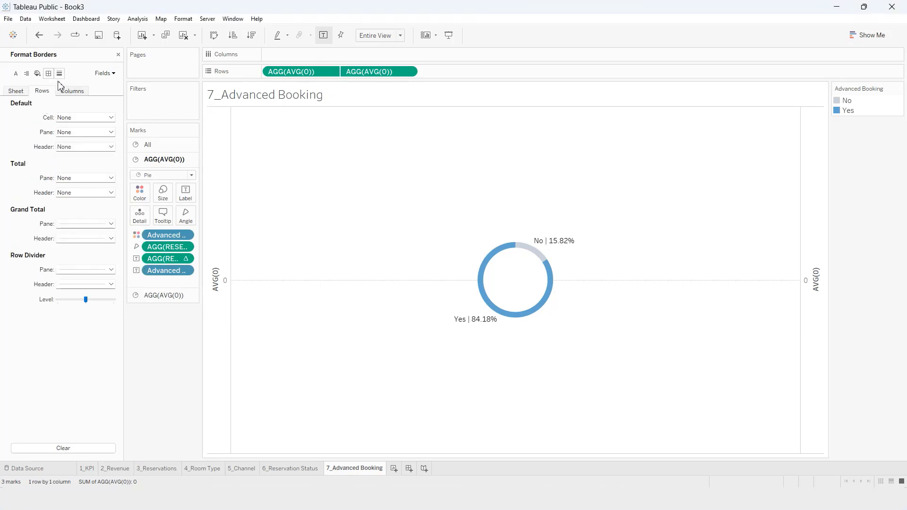
left_click(23, 92)
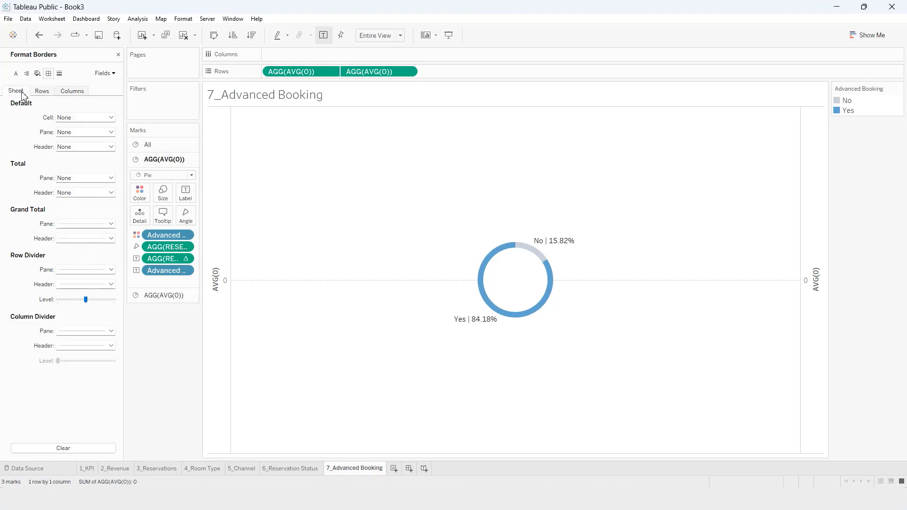
left_click(91, 270)
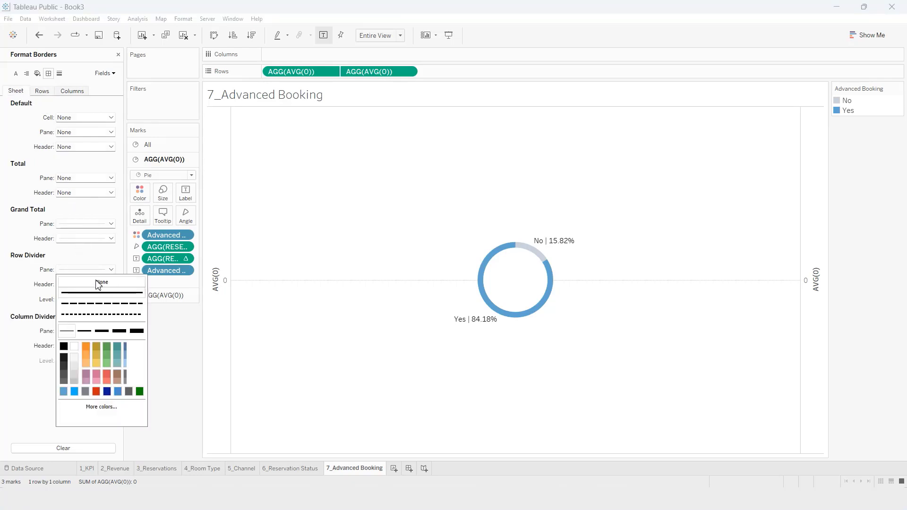
left_click(97, 282)
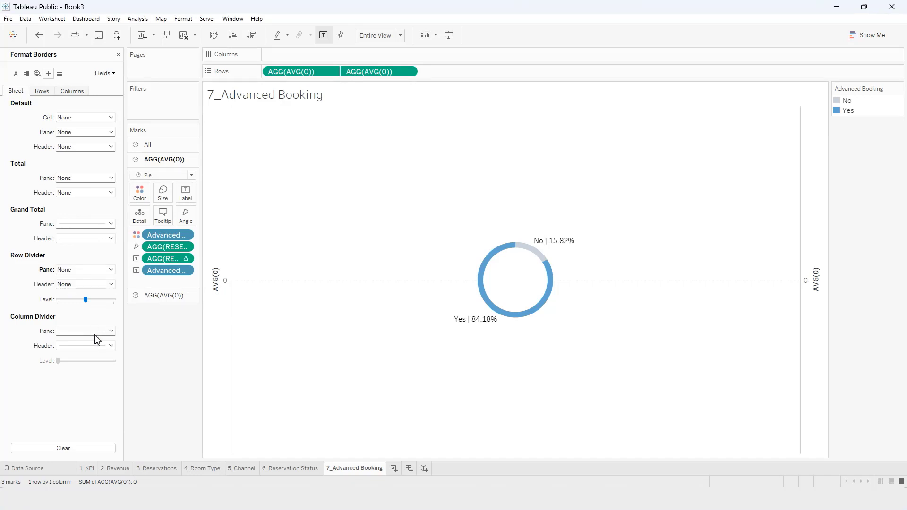
left_click(95, 333)
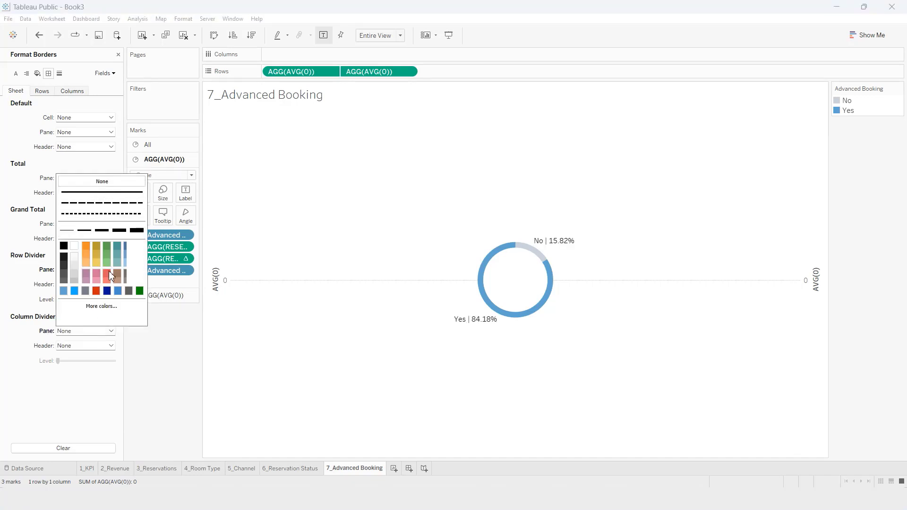
left_click(156, 371)
Set the zero lines for the sheet's rows to None
left_click(47, 95)
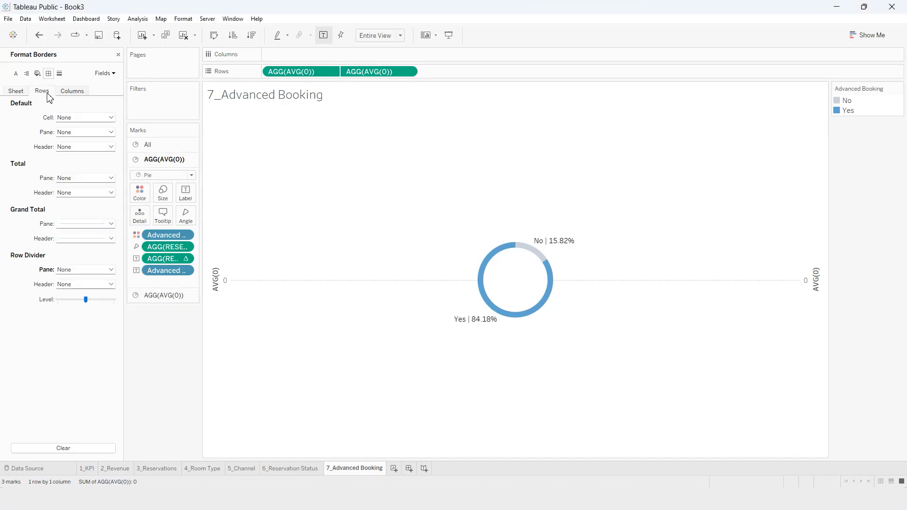
left_click(59, 74)
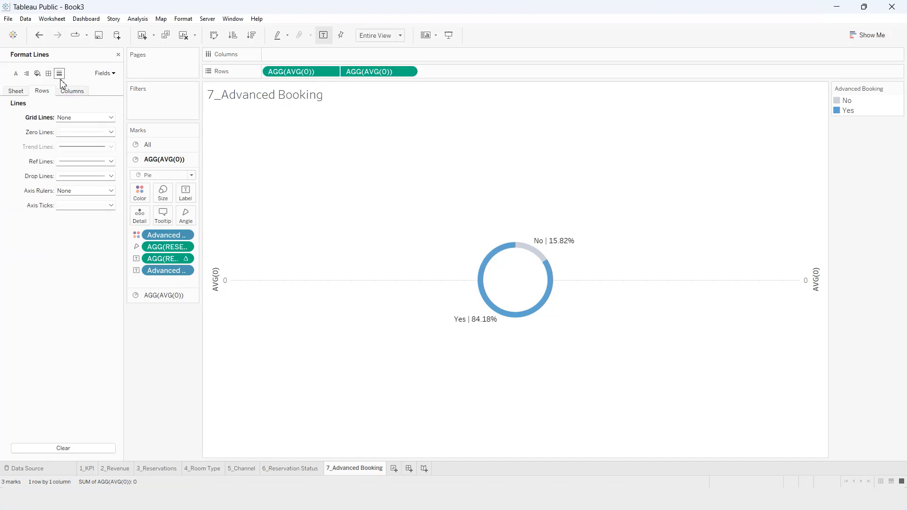
left_click(73, 132)
left_click(78, 145)
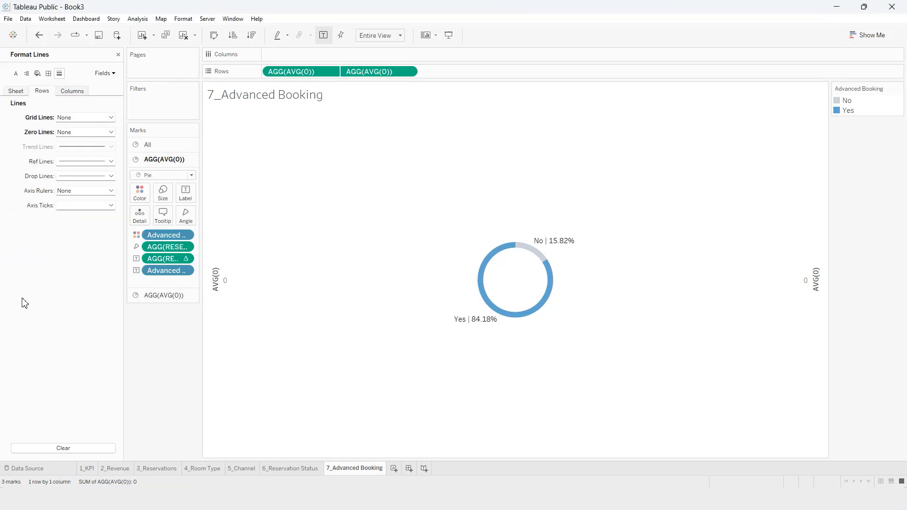
Synchronize the two AVG(0) axes and hide their headers, leaving the formatting pane closed
right_click(225, 285)
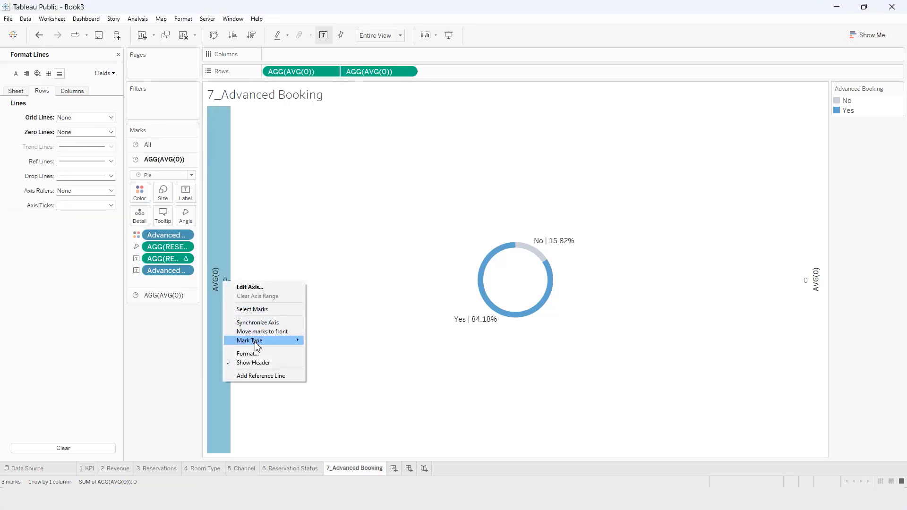
left_click(273, 321)
right_click(225, 288)
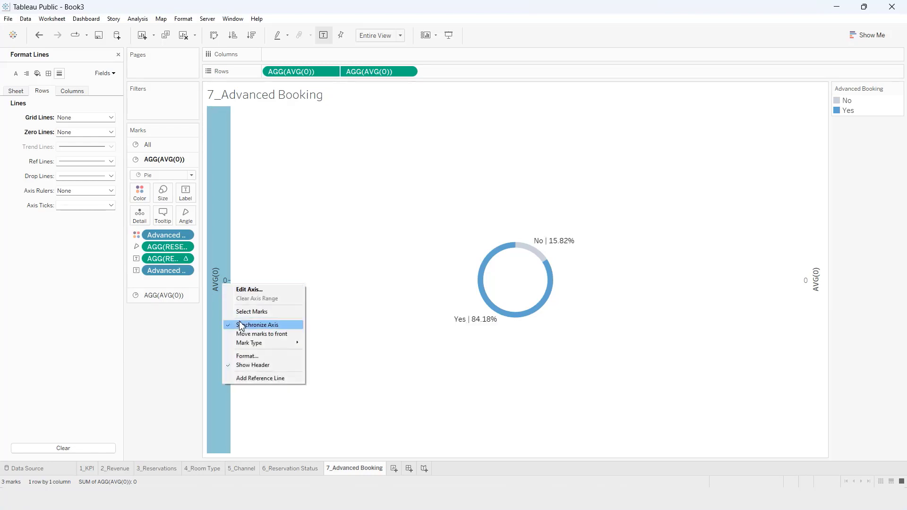
left_click(253, 365)
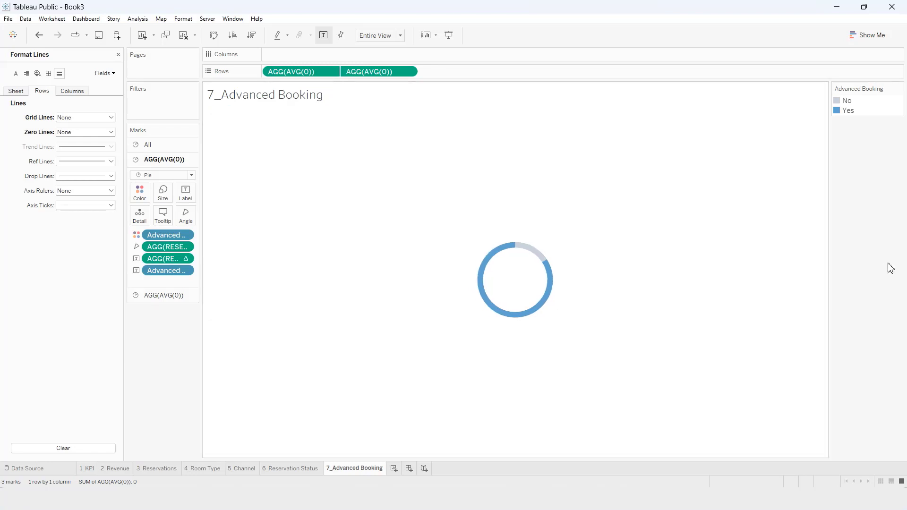
left_click(118, 54)
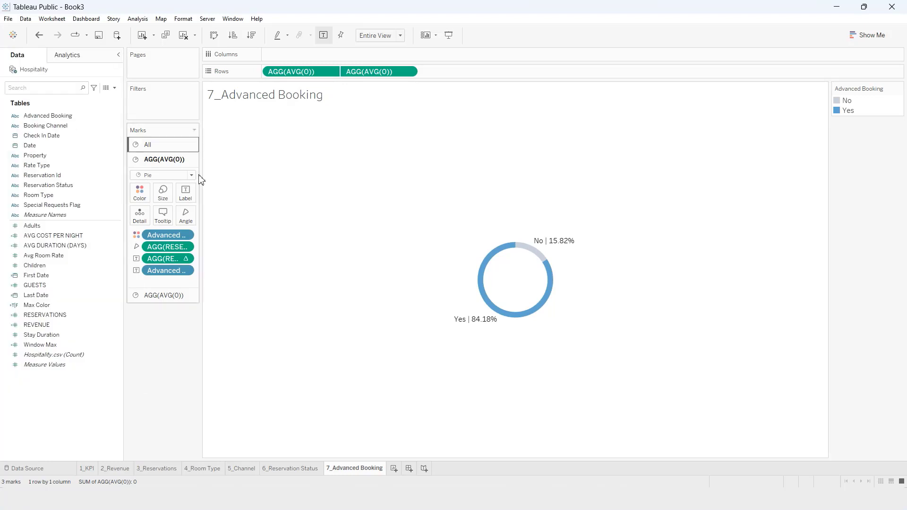
Replace the sheet title with a centred "A D V A N C E D B O O K I N G" in 10 pt Benton Sans Book
double_click(287, 103)
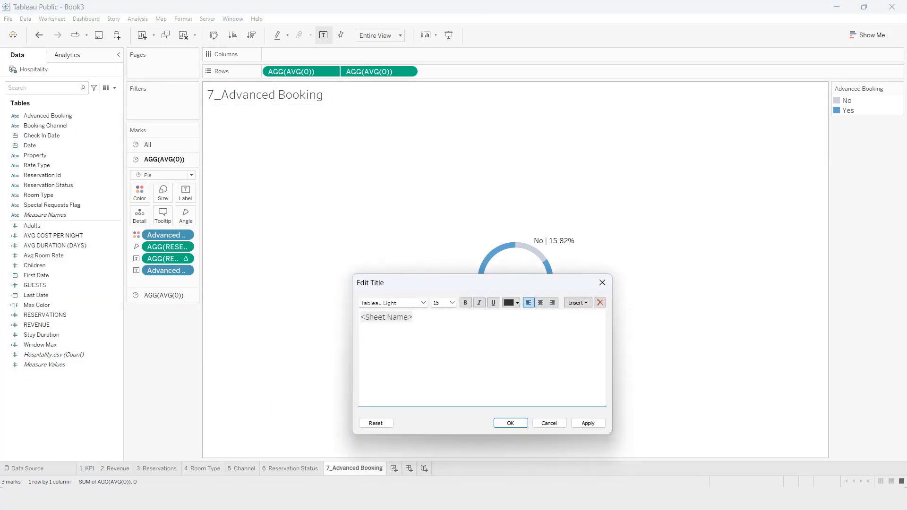
key("alt+Tab")
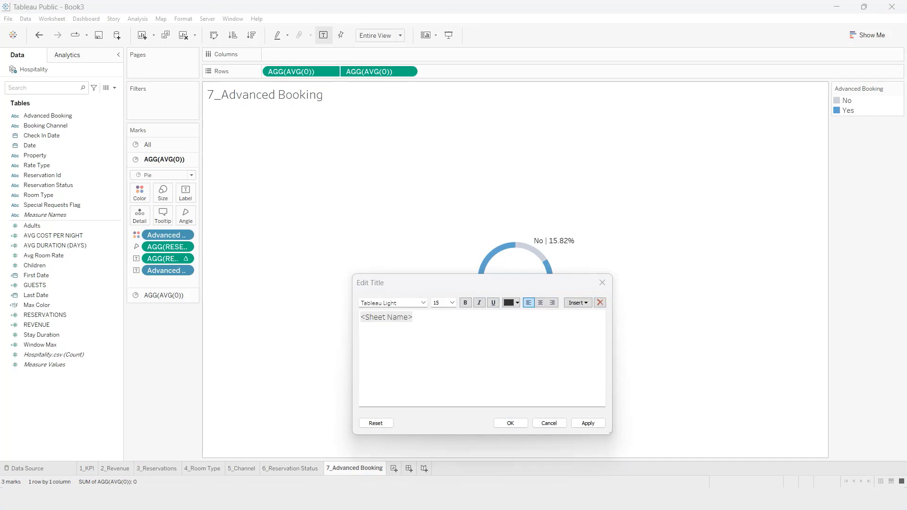
key("alt+Tab")
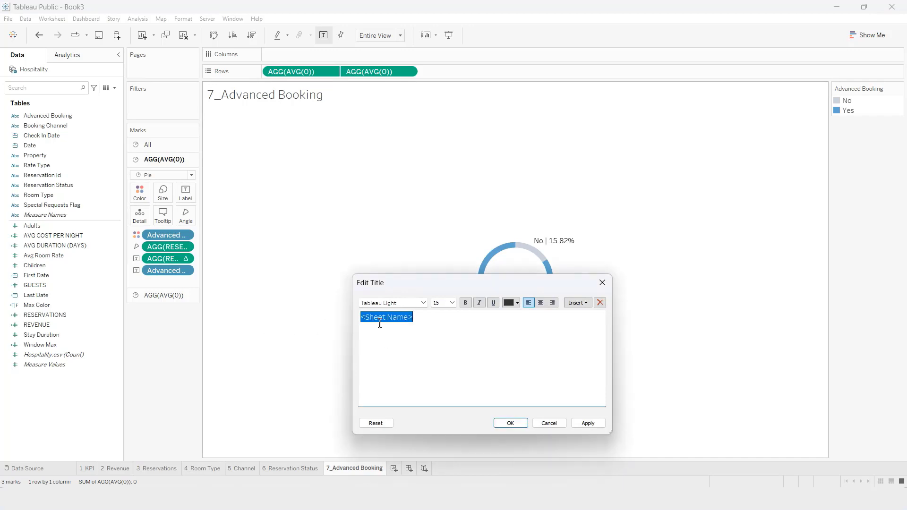
type("ADVANCEDBOOKING")
left_click(540, 303)
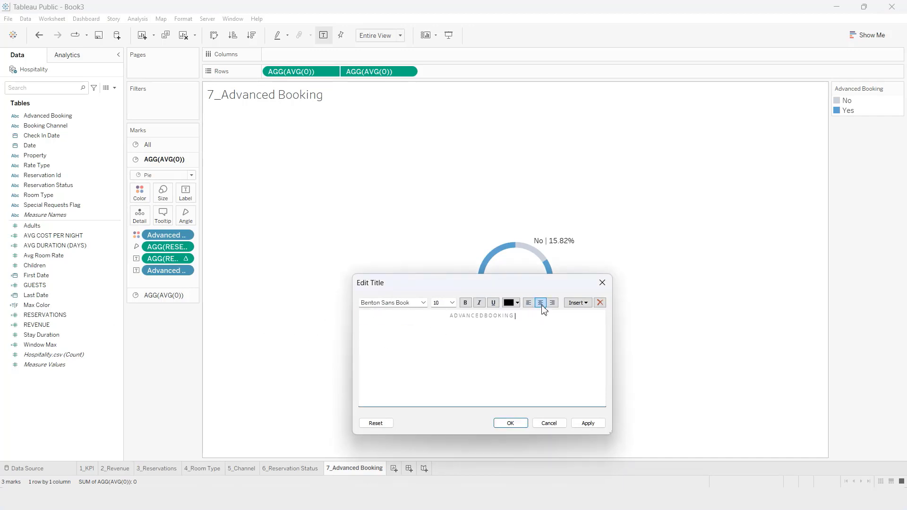
left_click(588, 424)
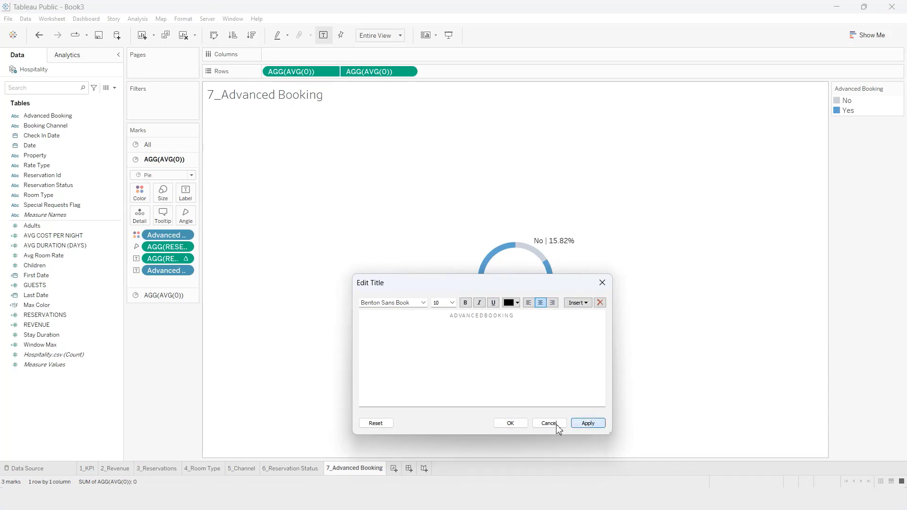
left_click(524, 424)
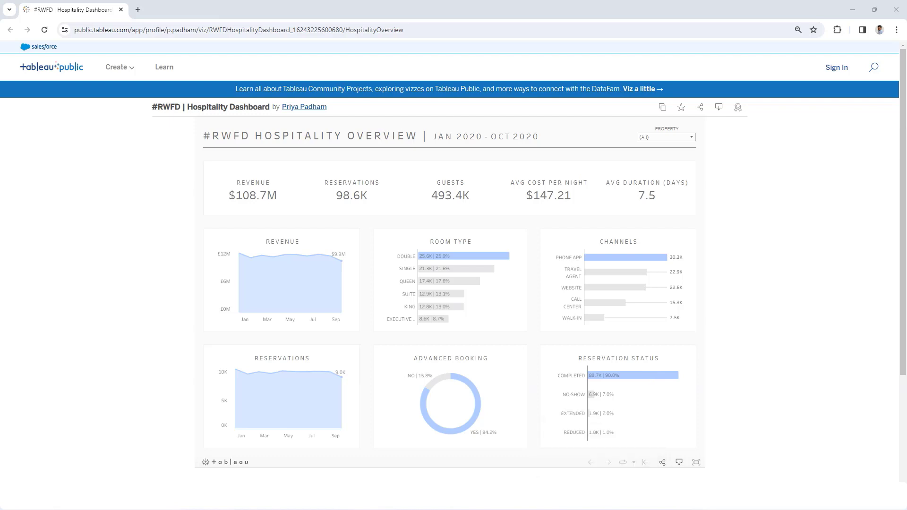
Switch to the RWFD Worksheets workbook in Tableau Public and maximize its window
left_click_drag(0, 88, 668, 86)
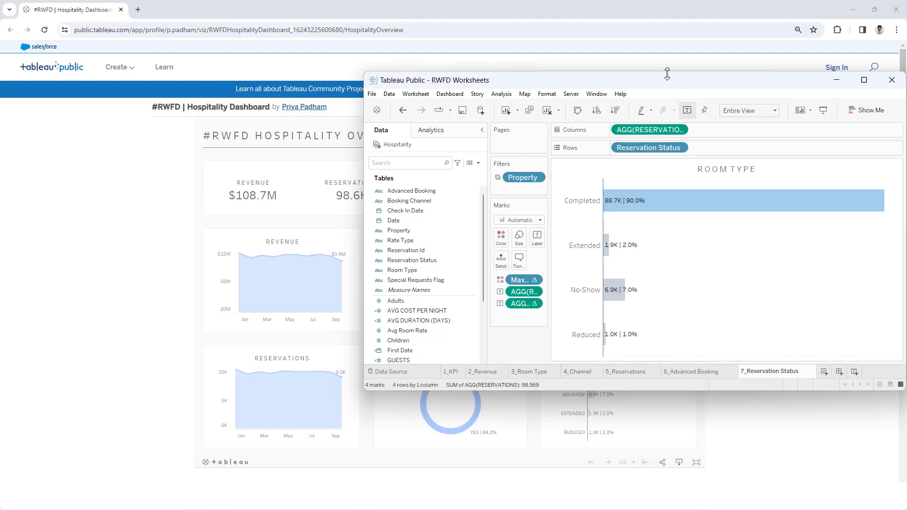
left_click_drag(671, 87, 536, 46)
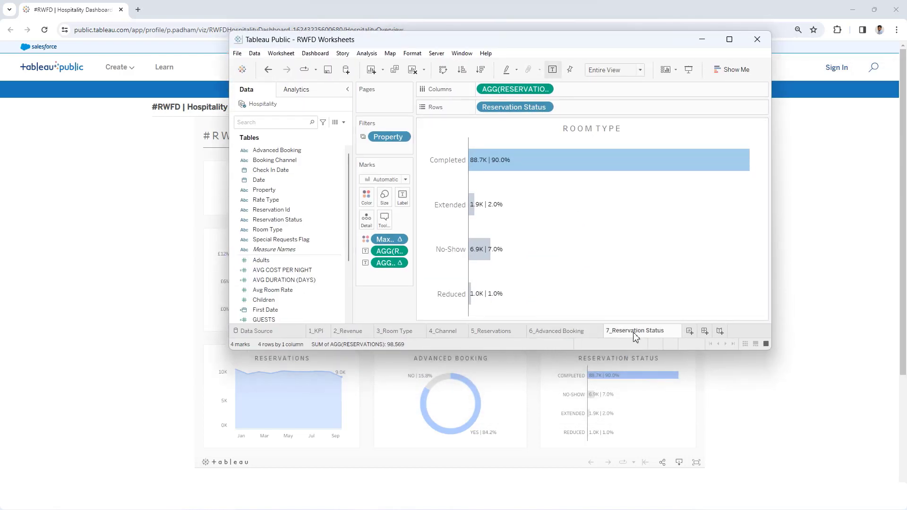
left_click(729, 39)
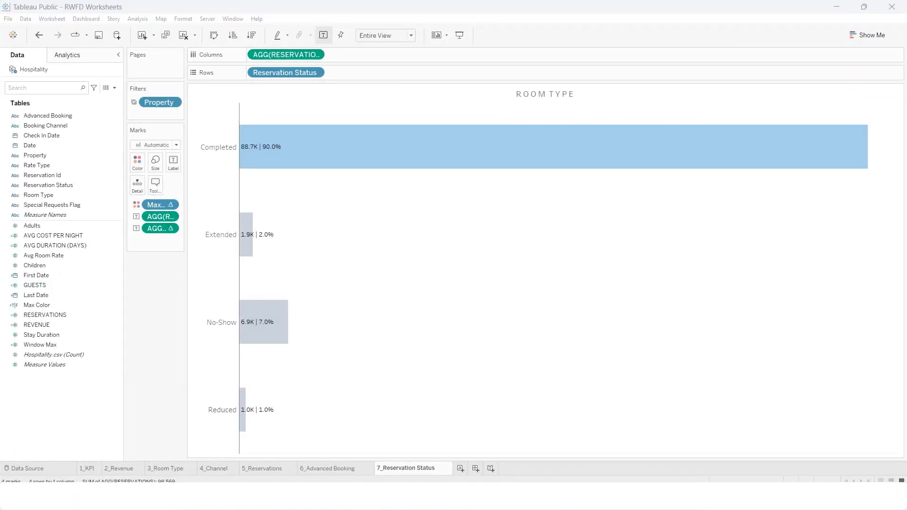
Create a new dashboard with objects set to Floating and delete its Phone layout
left_click(476, 469)
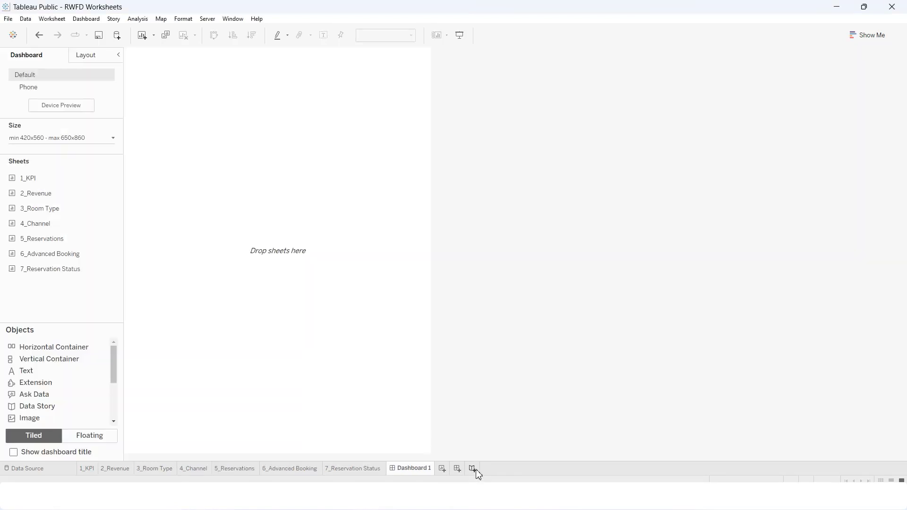
left_click(95, 437)
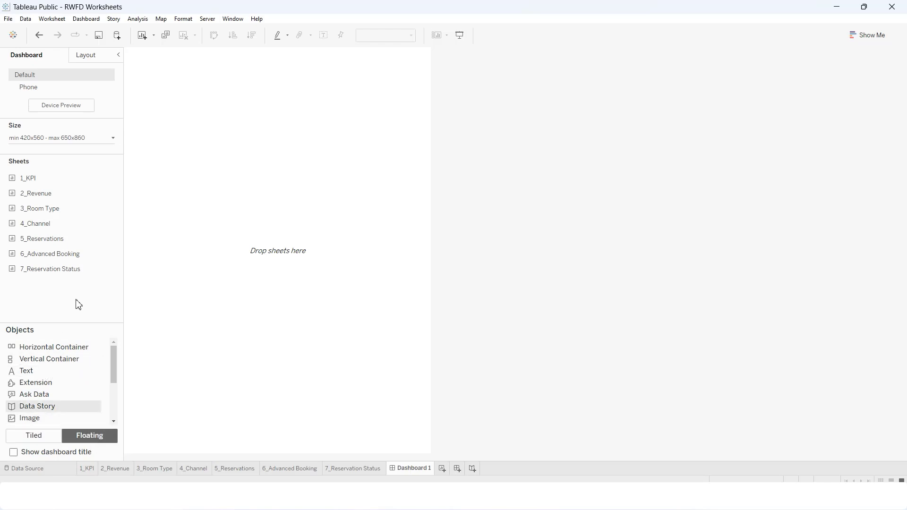
left_click(108, 87)
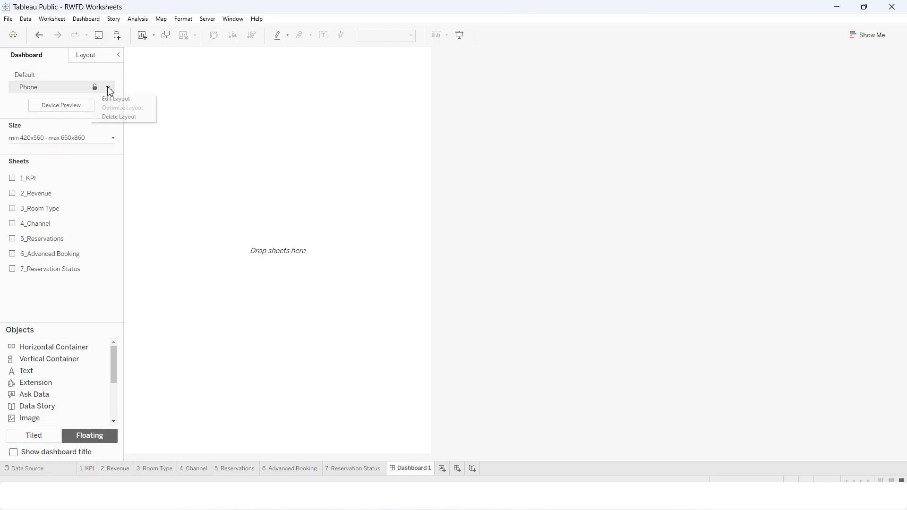
left_click(121, 116)
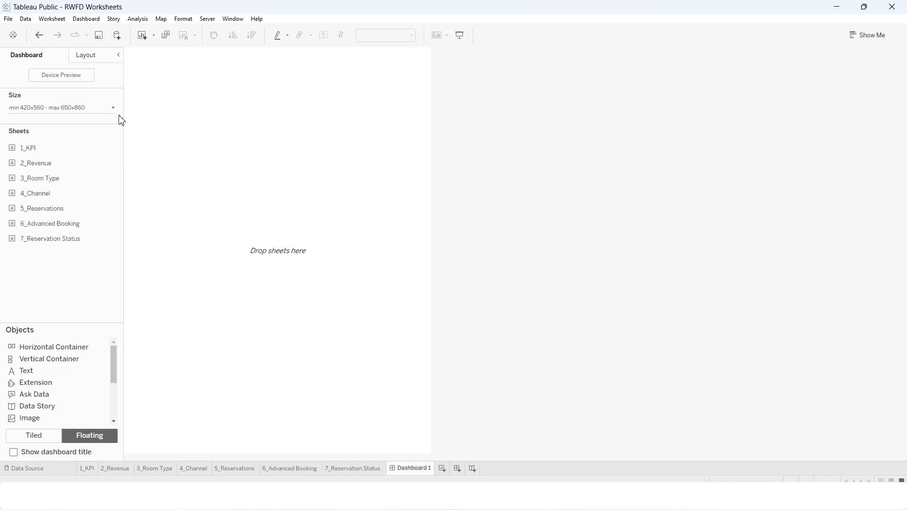
Set the dashboard to a fixed custom size of 1200 px wide by 800 px high
left_click(85, 110)
left_click(69, 126)
left_click(58, 138)
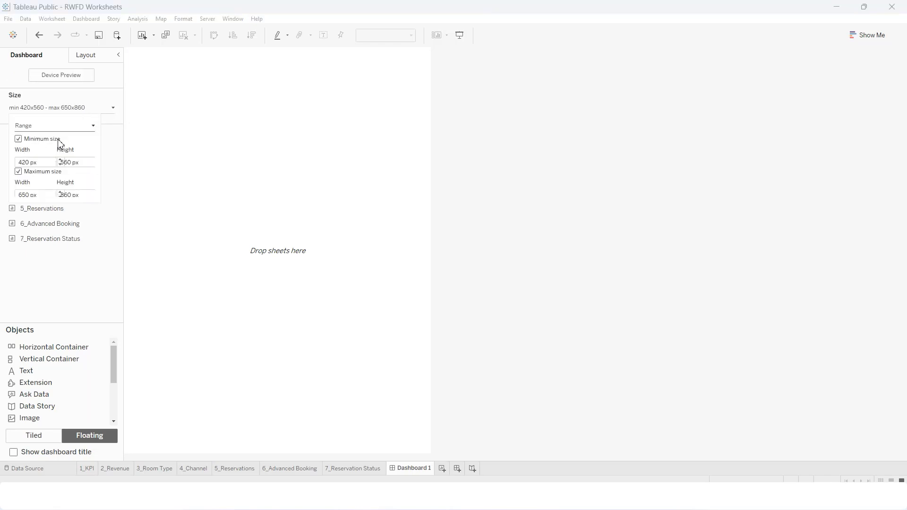
type("1200")
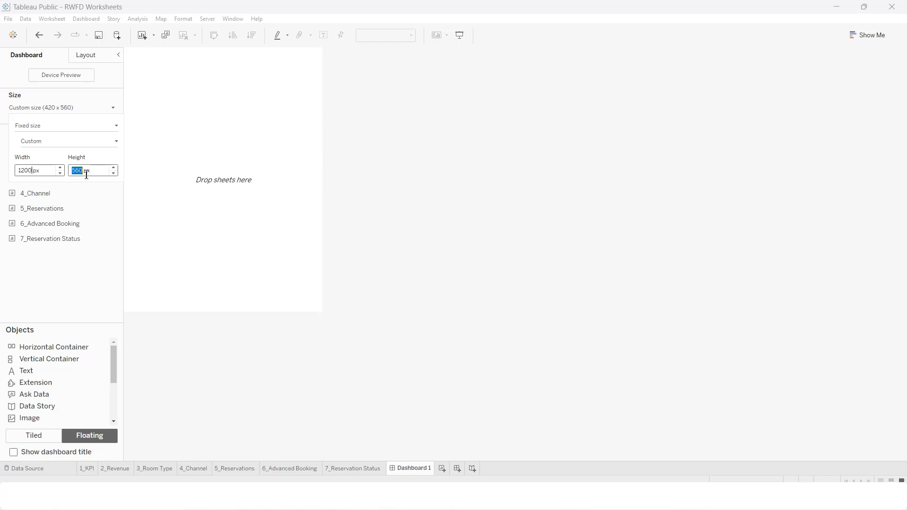
type("800")
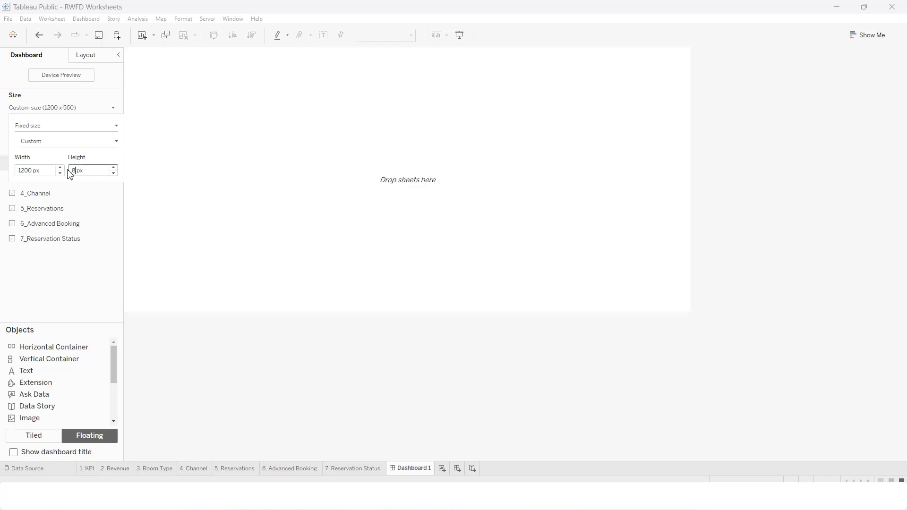
key("Return")
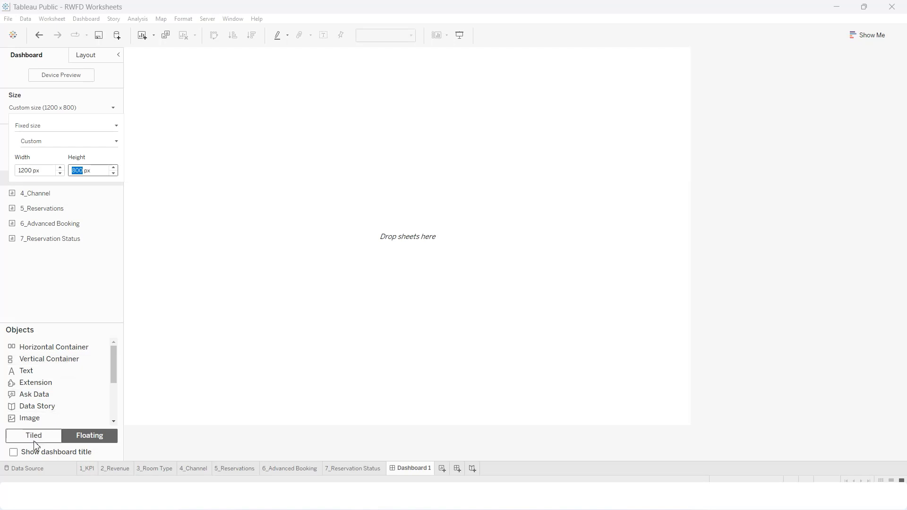
Add a floating vertical container to the dashboard and position it at x 0, y 0
left_click(49, 361)
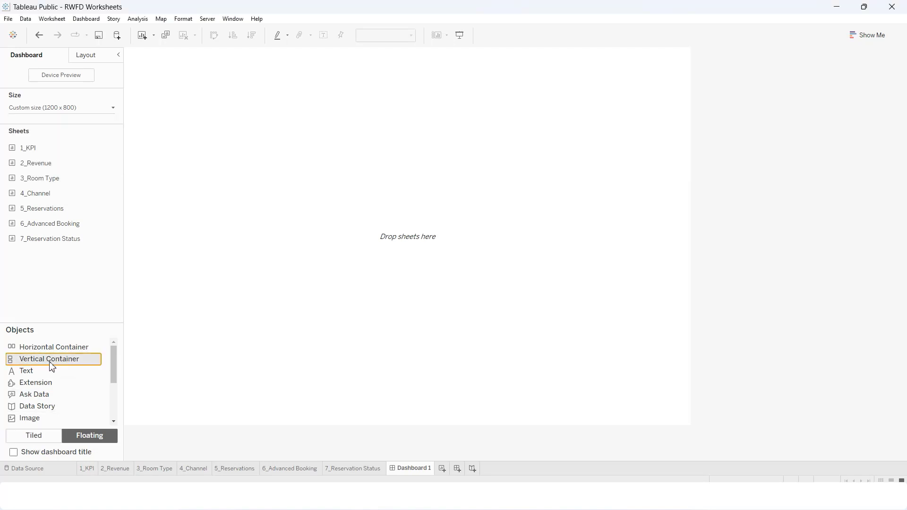
left_click_drag(49, 364, 235, 233)
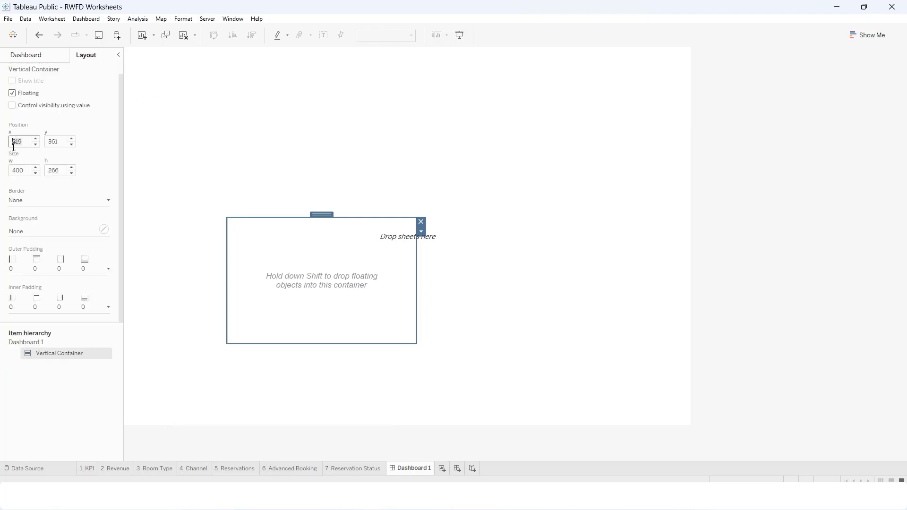
type("0")
left_click_drag(58, 142, 44, 145)
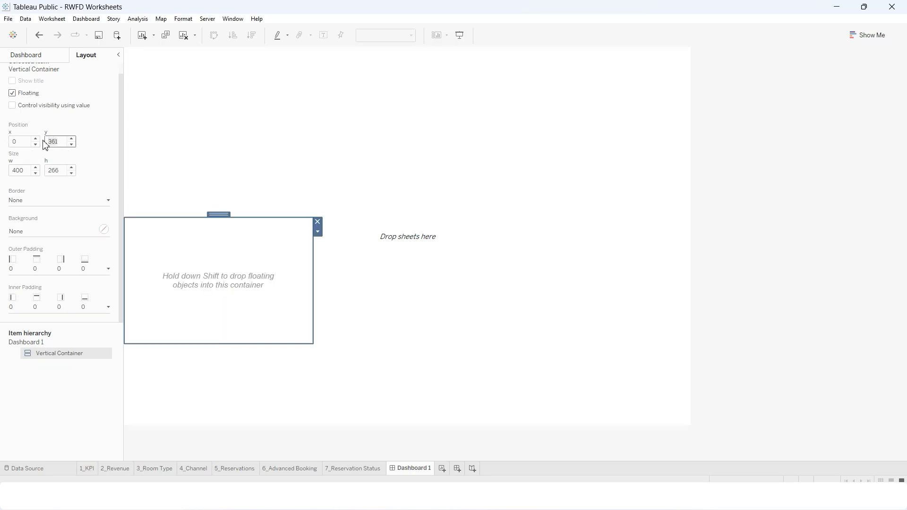
type("0")
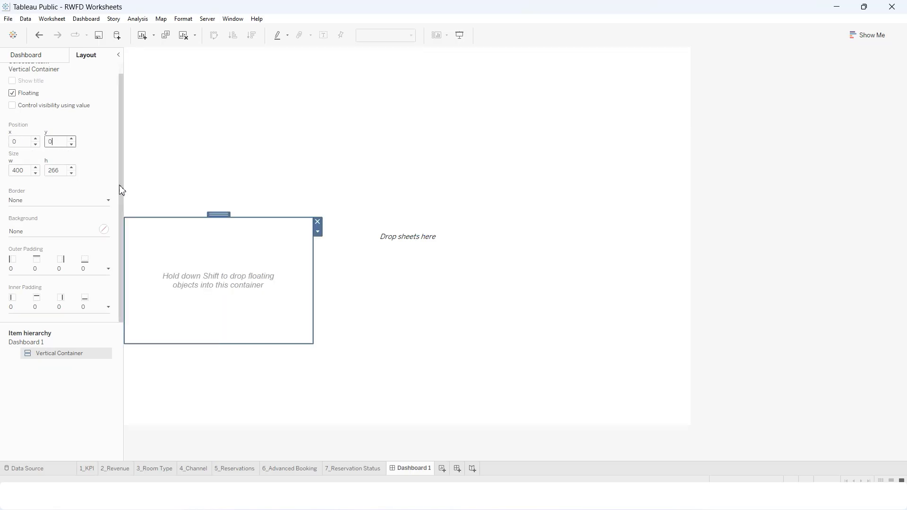
key("Return")
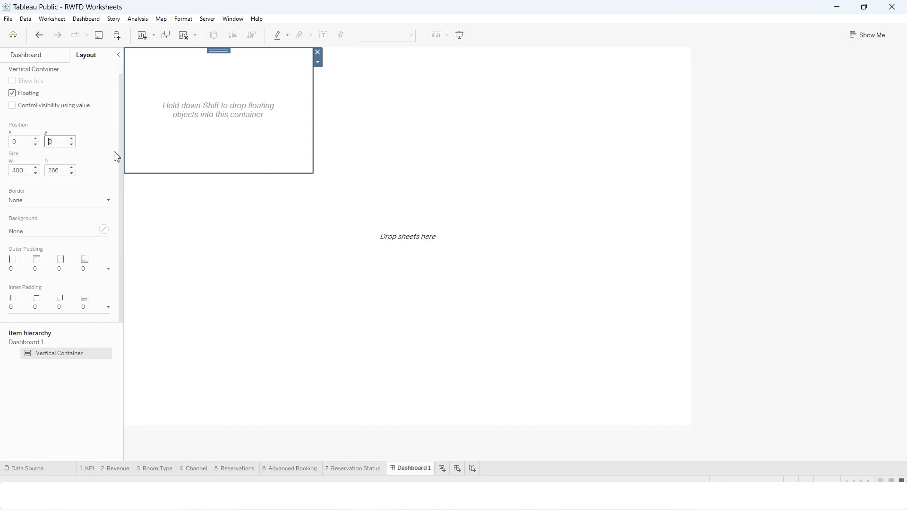
Set the vertical container's size to 1200 wide by 800 high so it covers the whole dashboard
left_click(11, 171)
type("1,200")
left_click(48, 171)
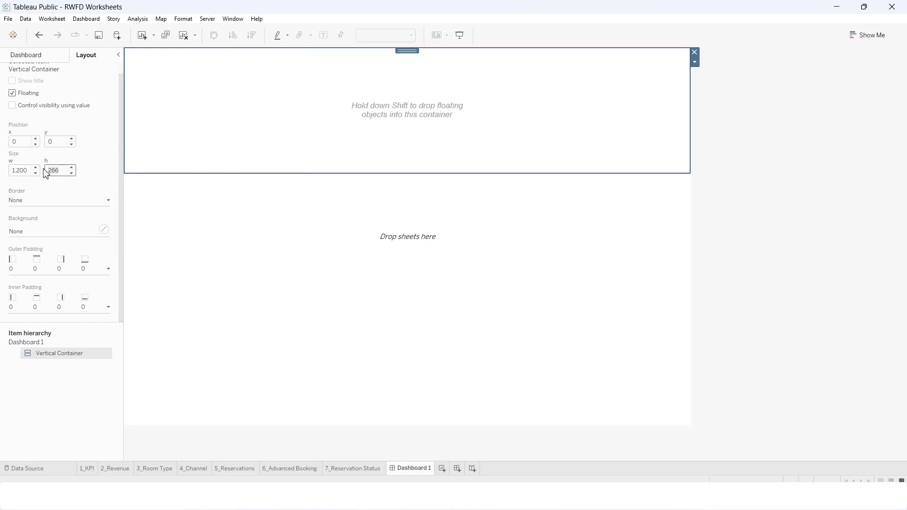
type("800")
left_click(472, 195)
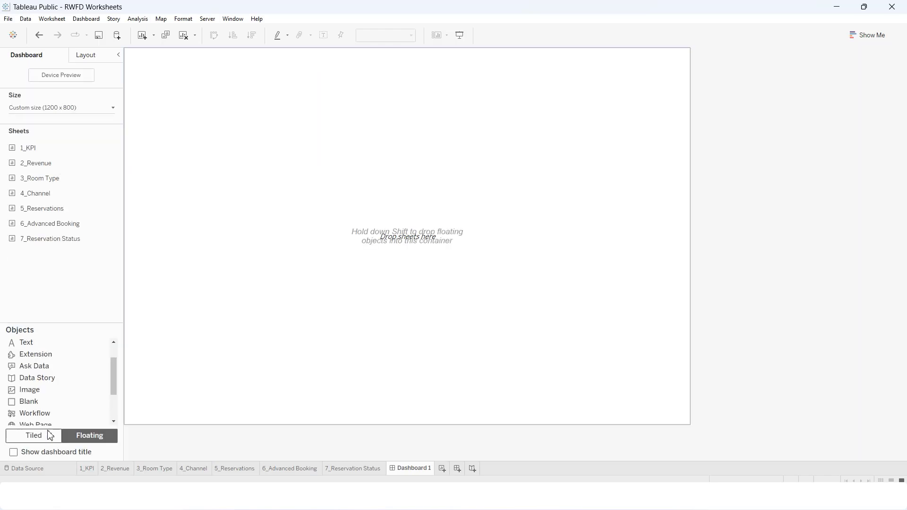
Switch new objects to Tiled, check the reference dashboard in the browser, and place a Blank object inside the vertical container
left_click(46, 440)
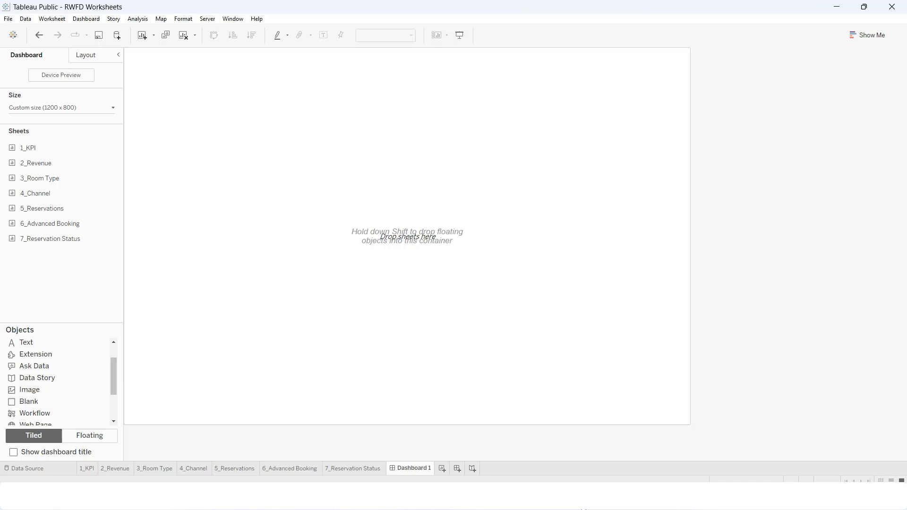
left_click(558, 497)
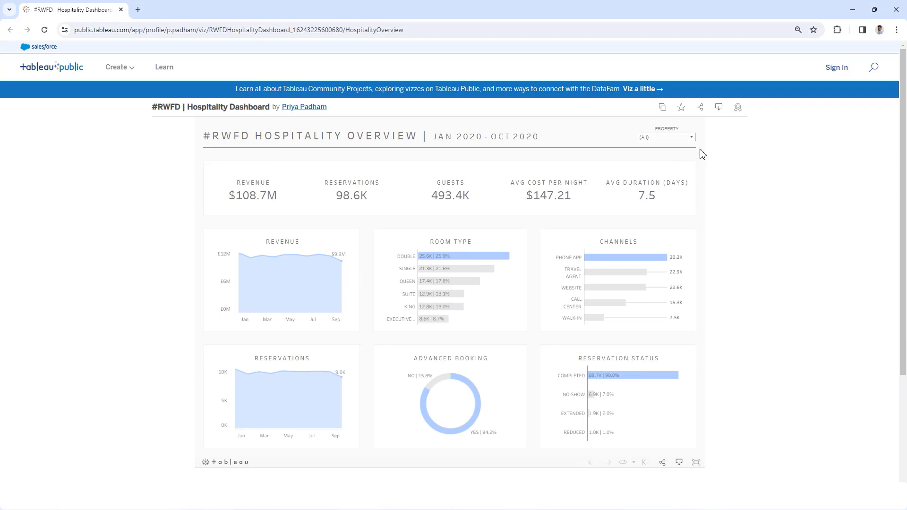
left_click(851, 10)
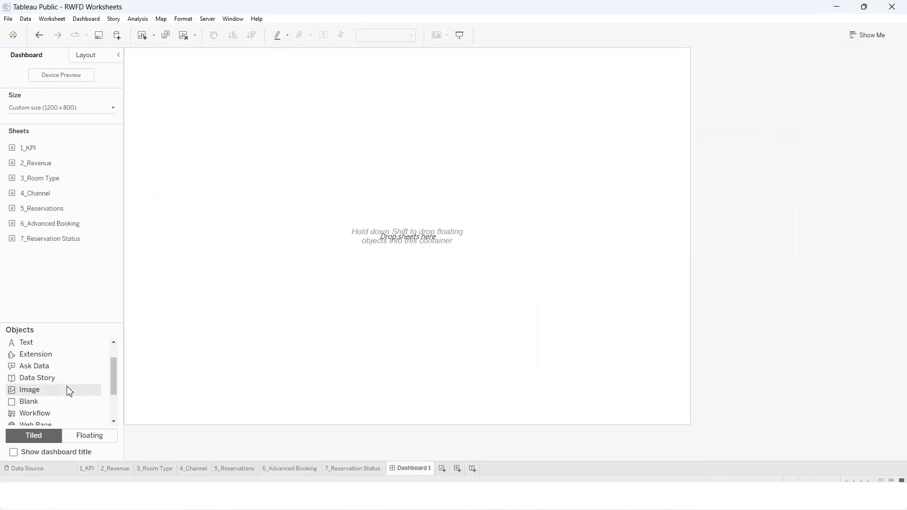
left_click_drag(64, 404, 252, 201)
Add four horizontal containers, one above the blank and three stacked below it, and shrink the uppermost one to about 66 px high
scroll(55, 409, "down", 2)
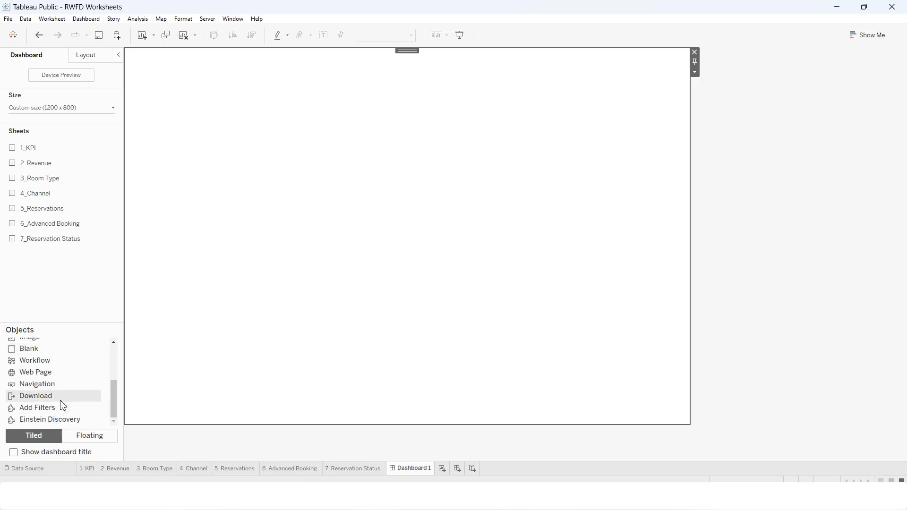
scroll(66, 392, "up", 3)
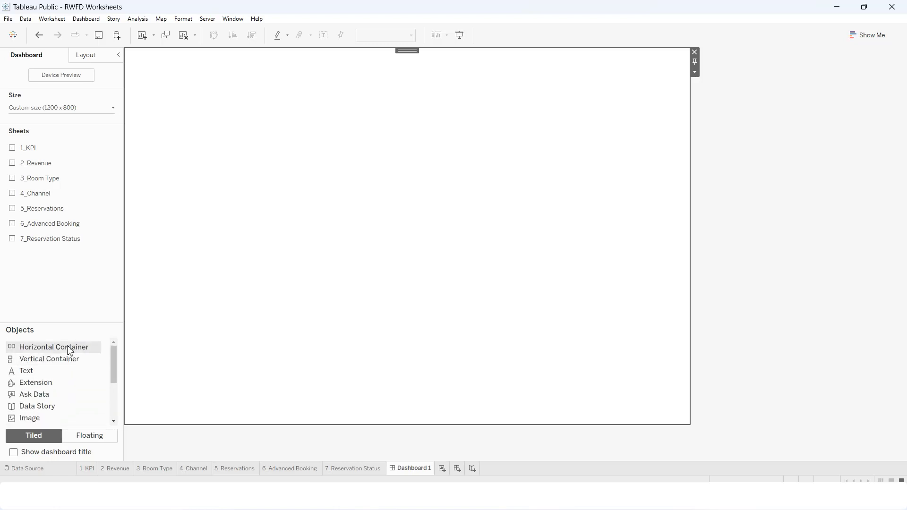
left_click_drag(66, 348, 238, 69)
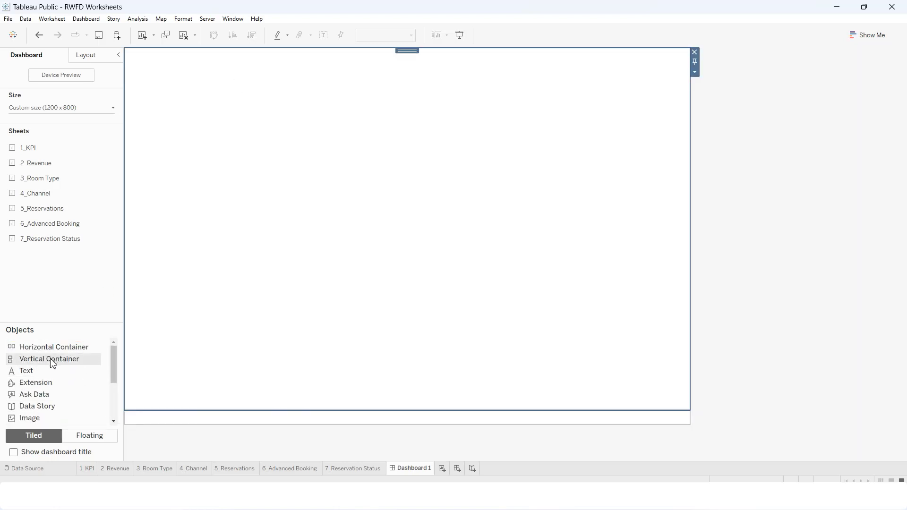
left_click_drag(54, 349, 162, 425)
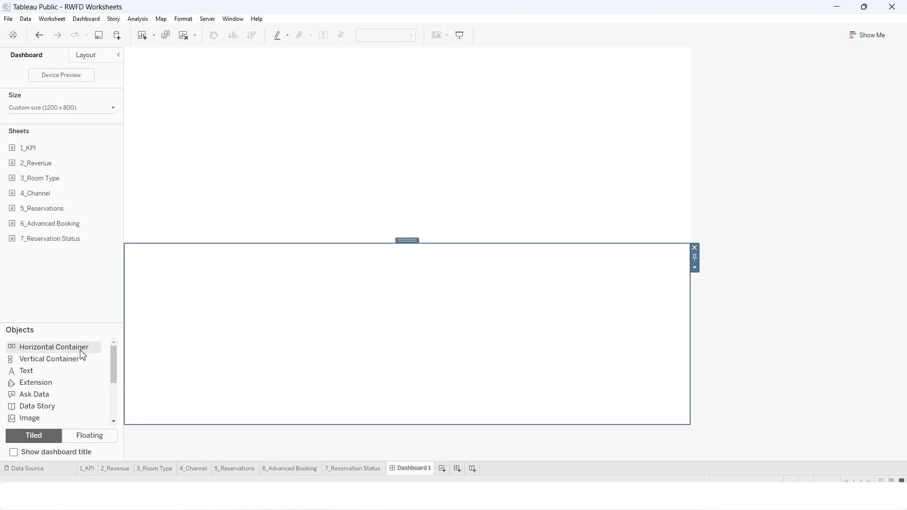
left_click_drag(81, 358, 141, 413)
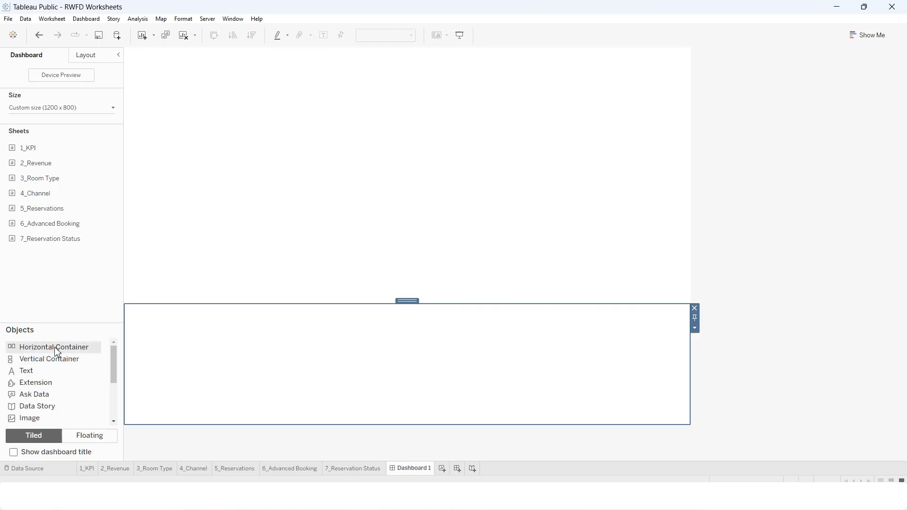
left_click_drag(28, 371, 164, 423)
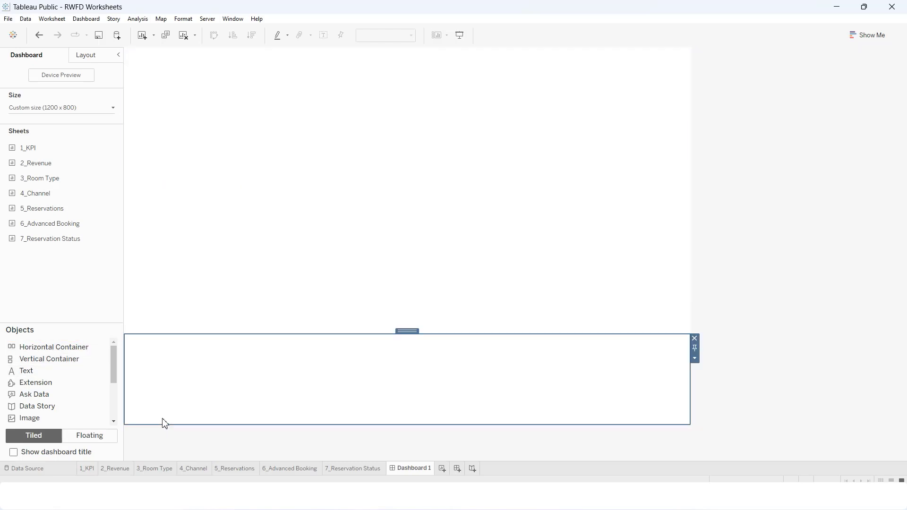
mouse_move(128, 263)
left_mouse_down()
mouse_move(253, 236)
mouse_move(264, 106)
left_mouse_up()
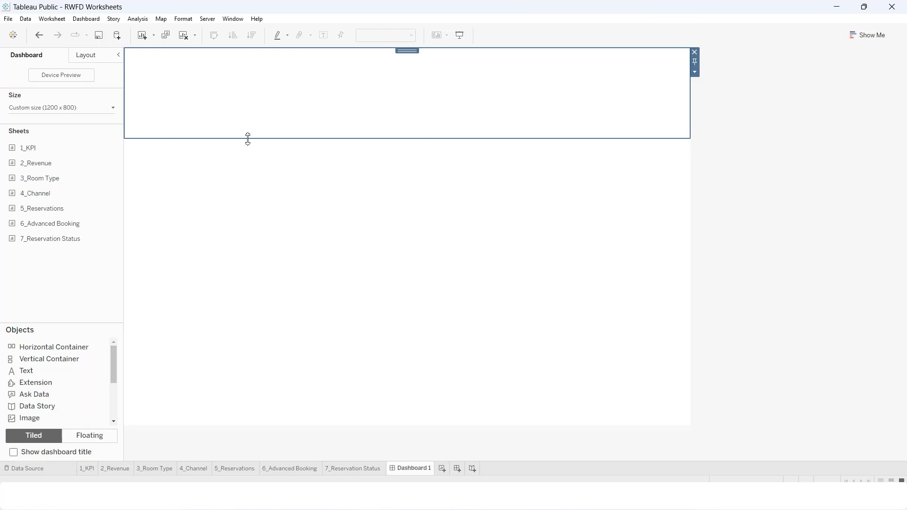
left_click_drag(248, 138, 246, 78)
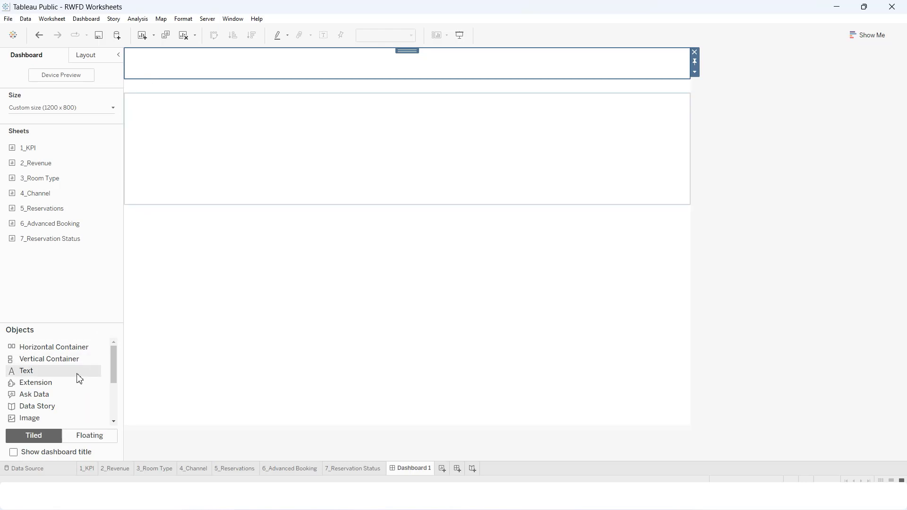
Add a text object to the uppermost container with the letter-spaced title "#RWFDHOSPITALITYOVERVIEW|JAN2020-OCT2020"
left_click_drag(74, 375, 198, 71)
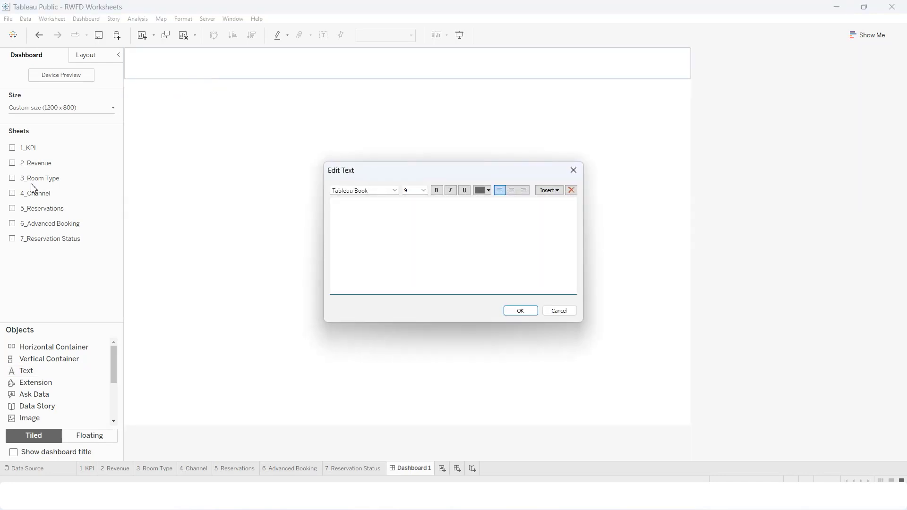
key("alt+Tab")
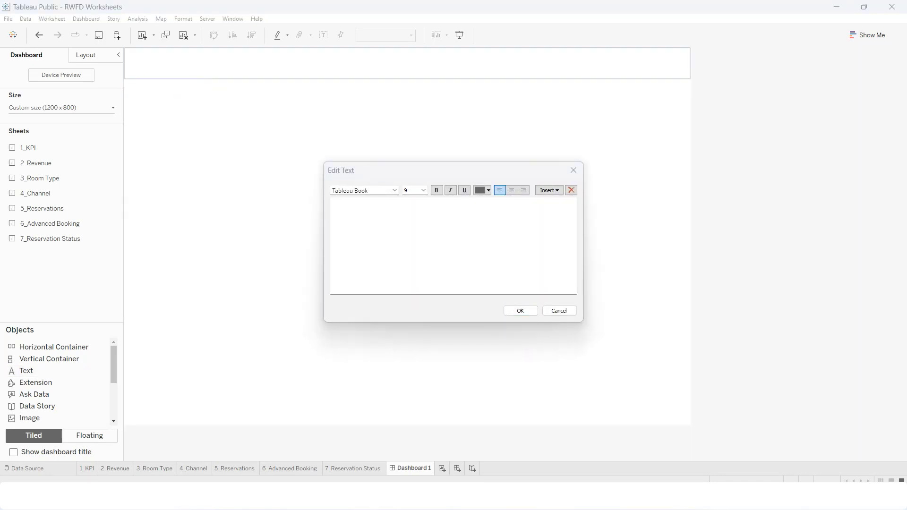
left_click(430, 229)
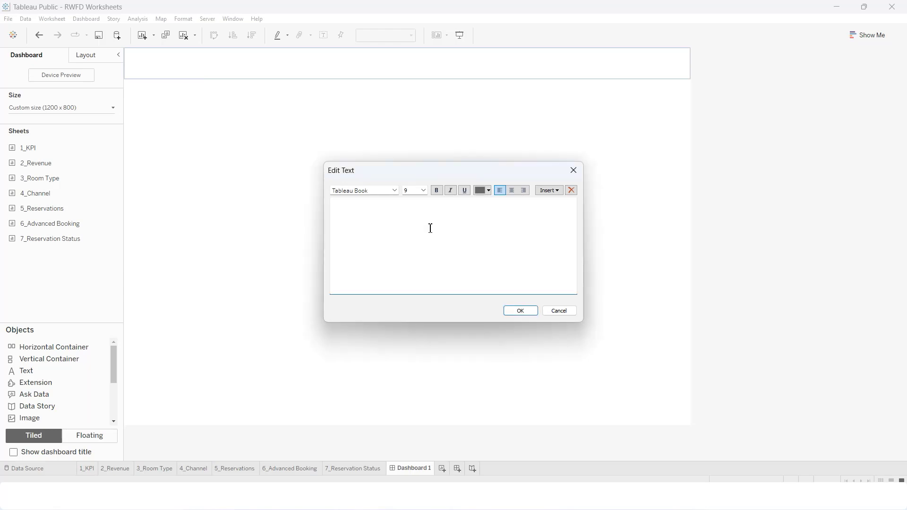
type("# R W F D H O S P I T A L I T Y O V E R V I E W | J A N 2 0 2 0 - O C T 2 0 2 0")
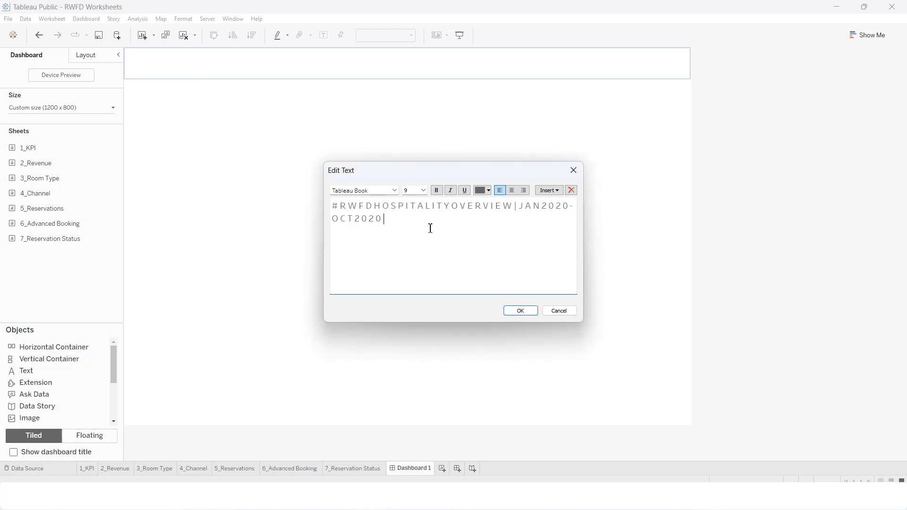
left_click(520, 311)
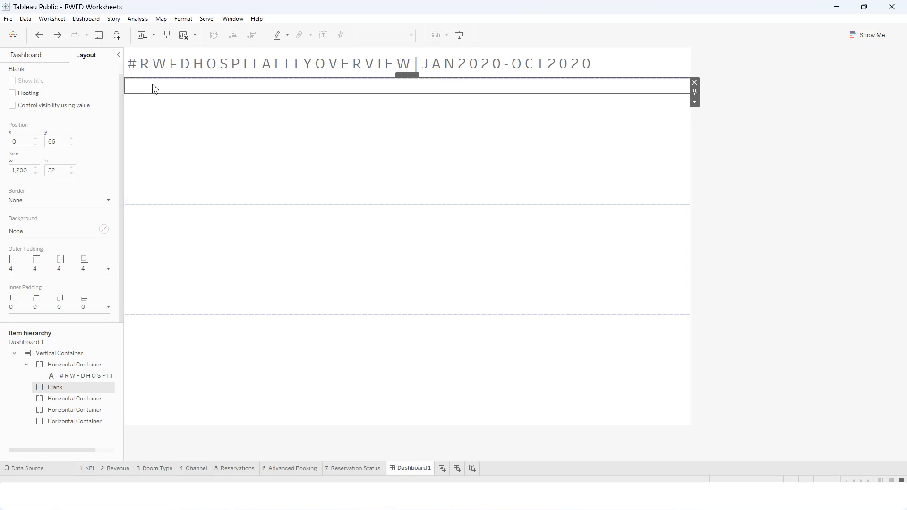
Set the outer padding of the blank beneath the title to 0 and its height to 2 px
left_click(101, 268)
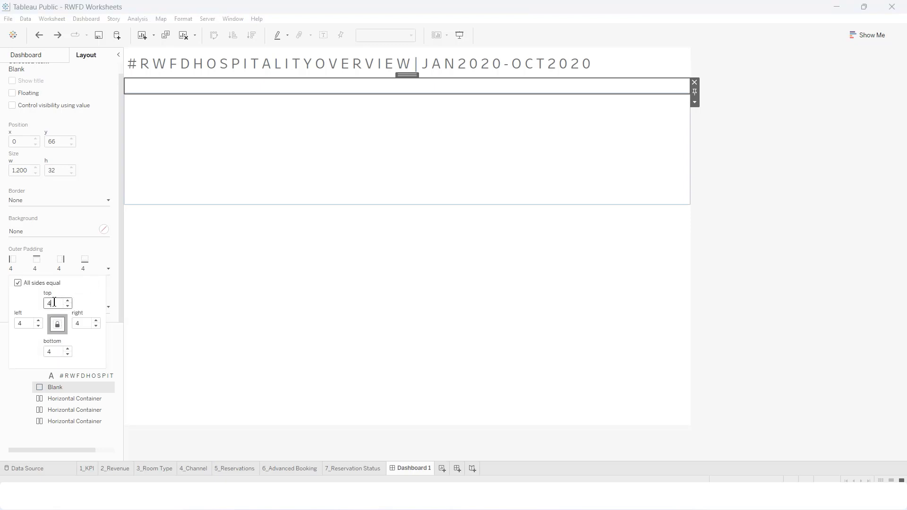
type("0")
left_click(694, 102)
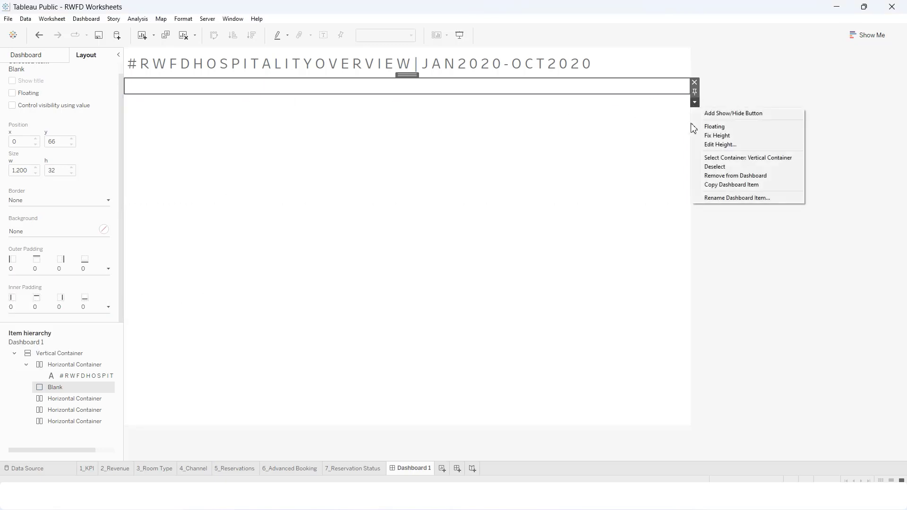
left_click(711, 144)
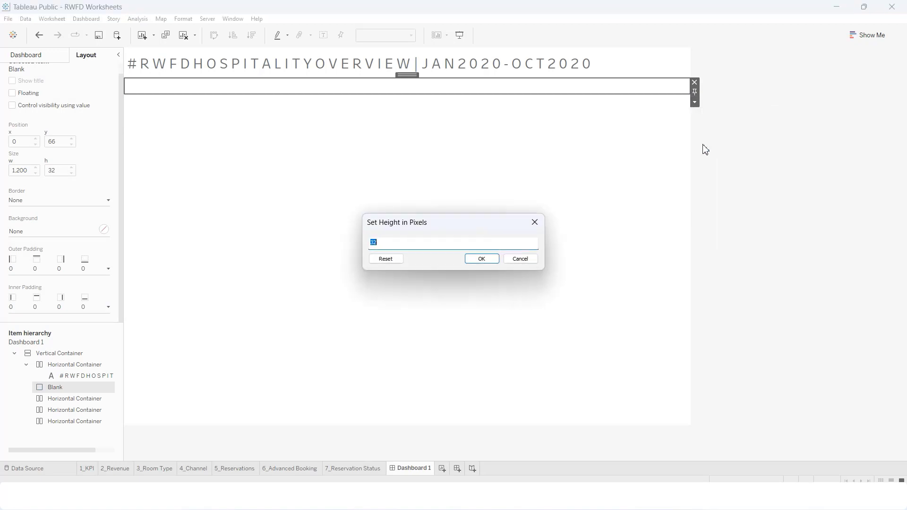
type("2")
left_click(490, 261)
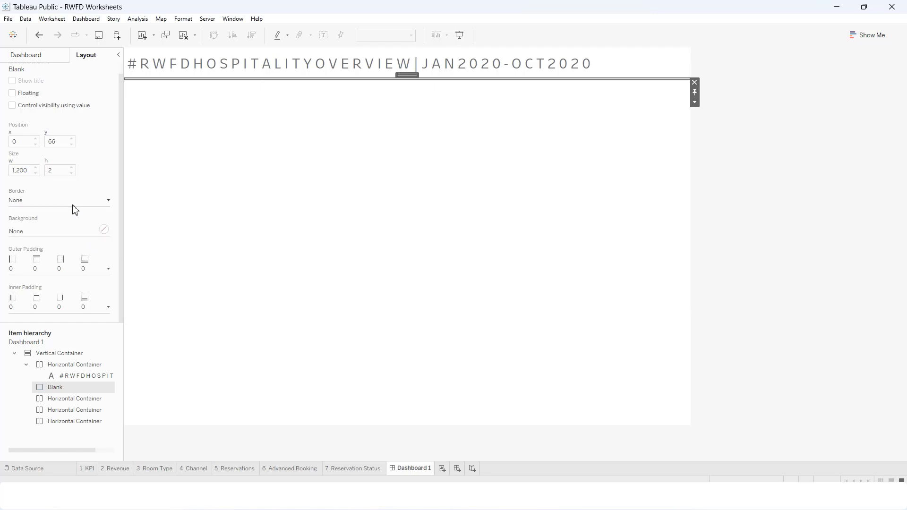
Give the thin blank beneath the title a dark grey background to form a divider line
left_click(71, 233)
left_click(20, 302)
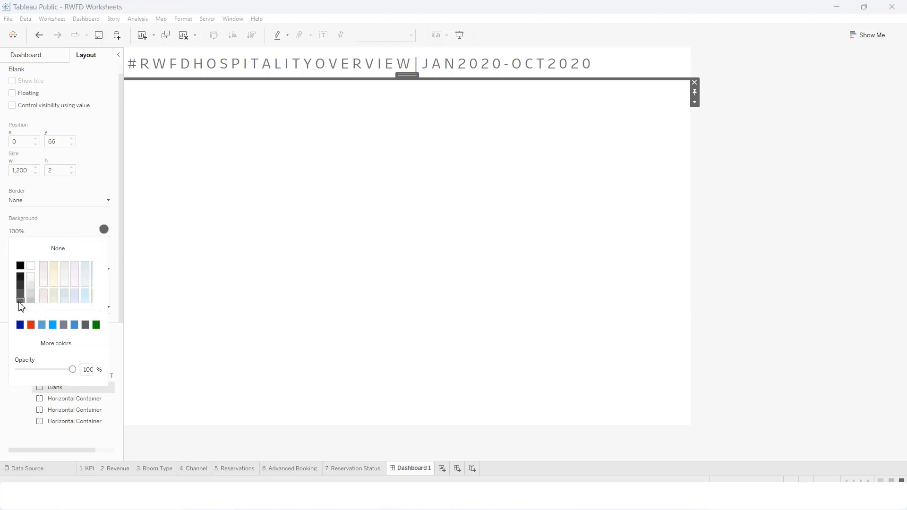
left_click(300, 154)
left_click(361, 275)
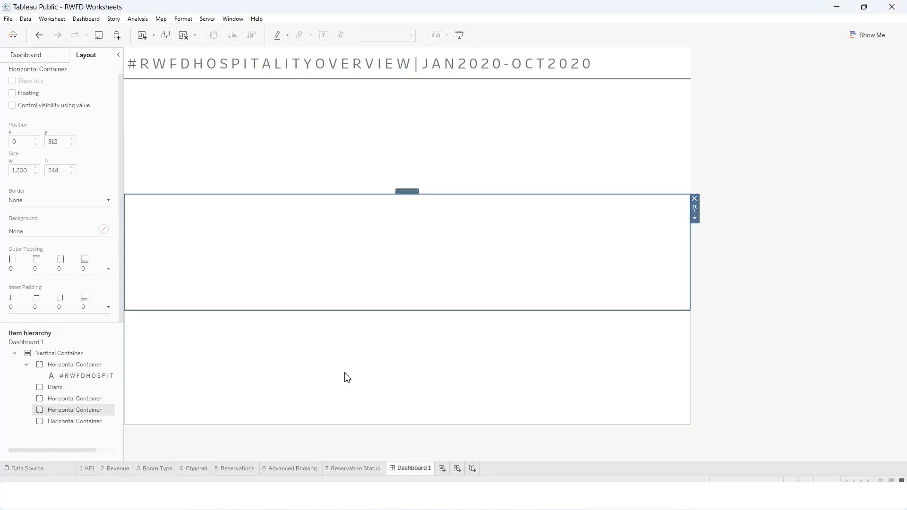
left_click(355, 80)
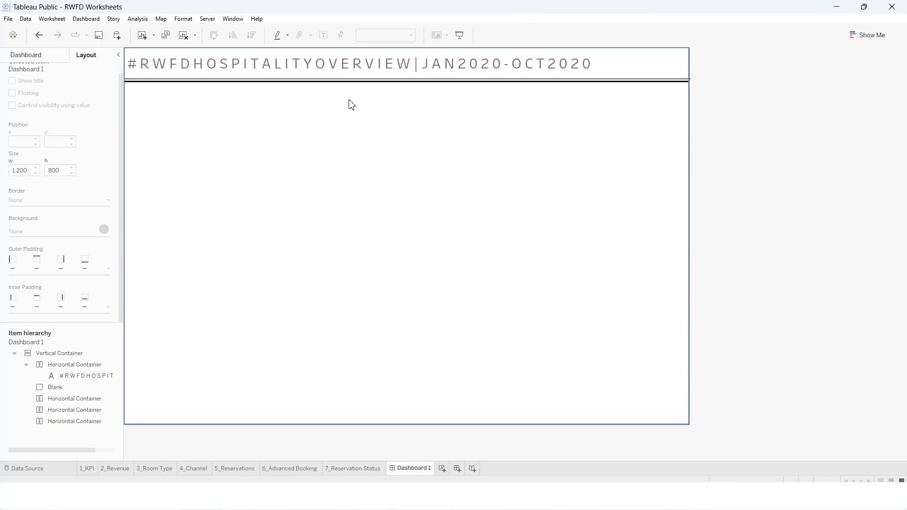
Place the 1_KPI sheet in the container below the divider, hide its title and enlarge it enough to show the KPI labels and figures
left_click(351, 104)
left_click(42, 58)
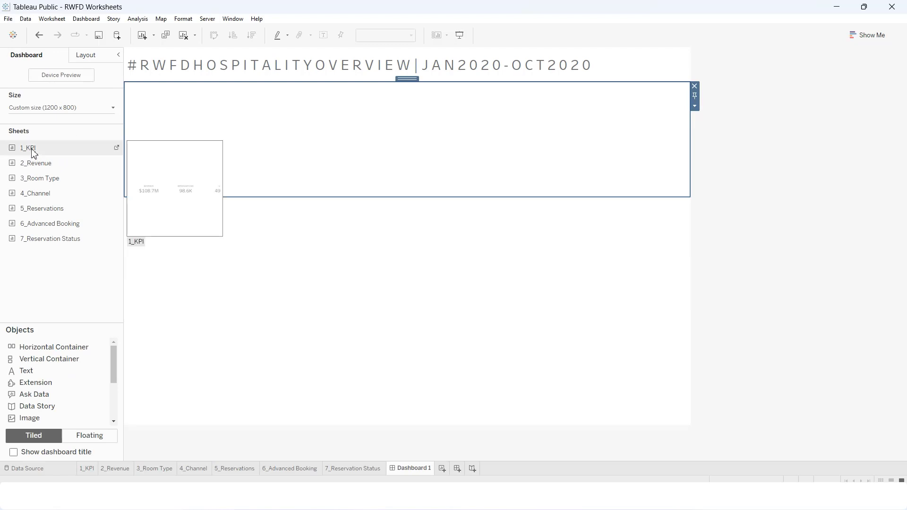
left_click_drag(33, 151, 234, 122)
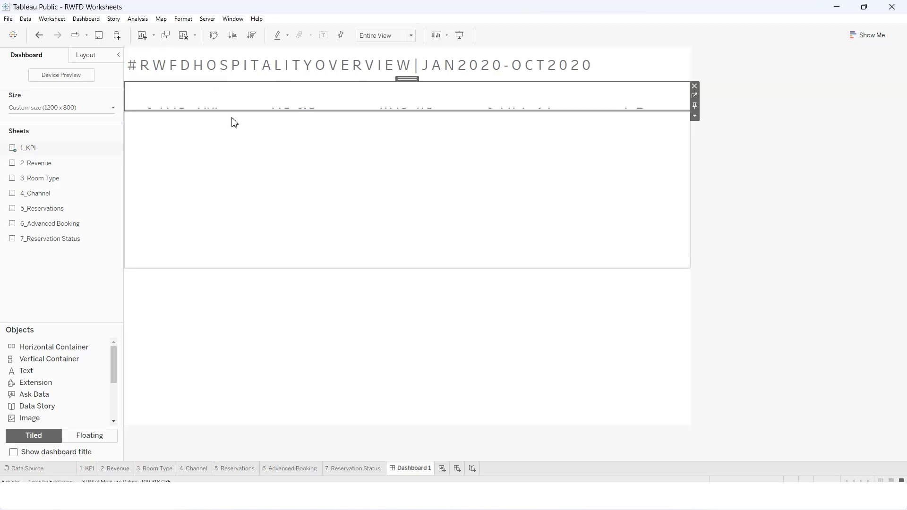
left_click(694, 115)
left_click(706, 158)
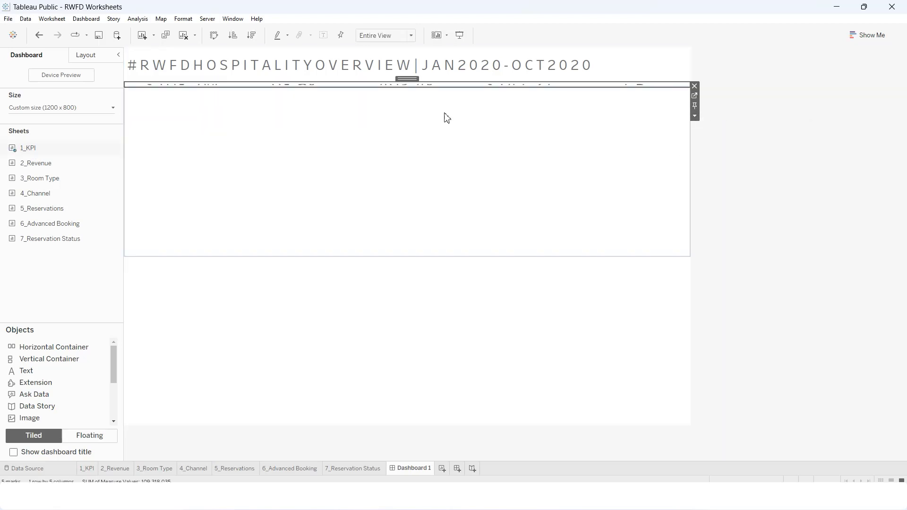
left_click_drag(429, 89, 430, 128)
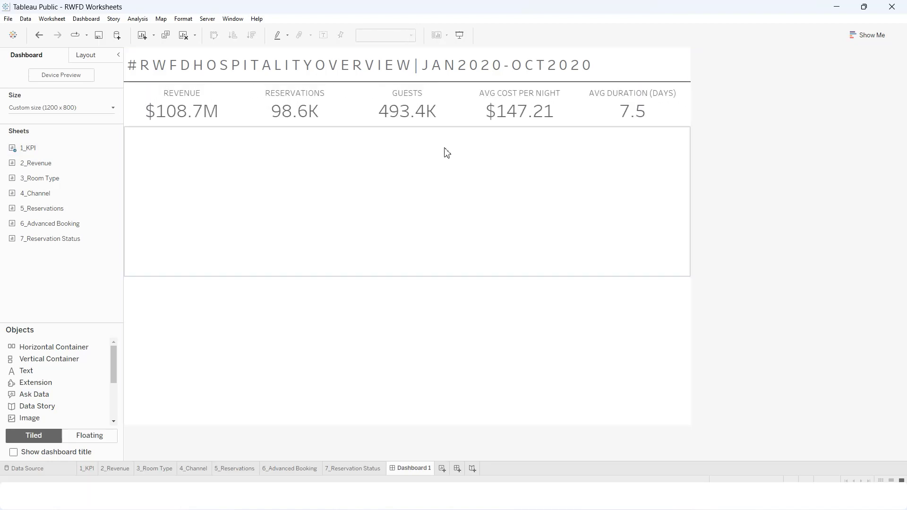
left_click(446, 161)
left_click(815, 219)
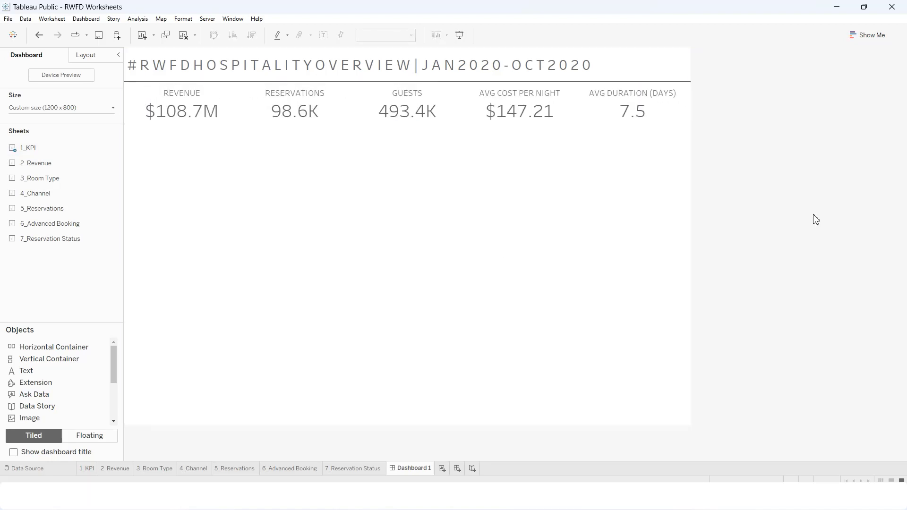
Add a blank to the empty container beneath the KPIs and enlarge it to about 250 px high
left_click(419, 220)
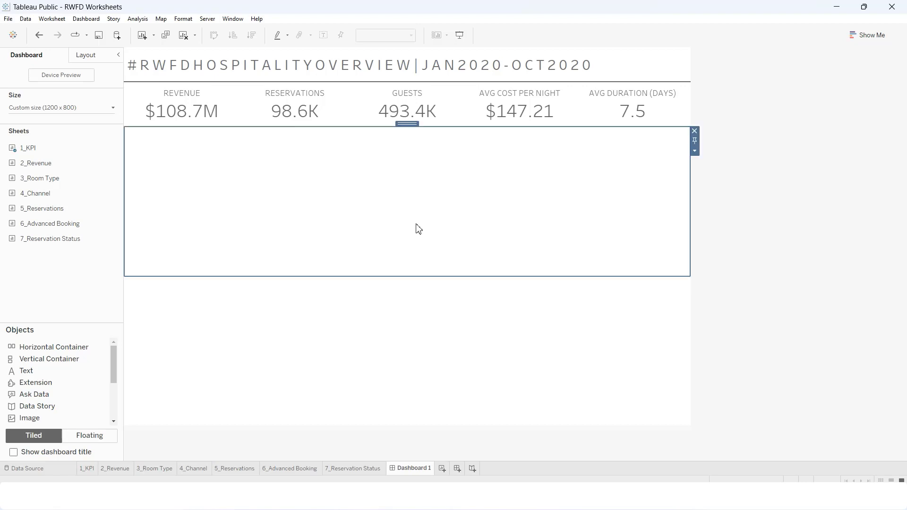
mouse_move(51, 167)
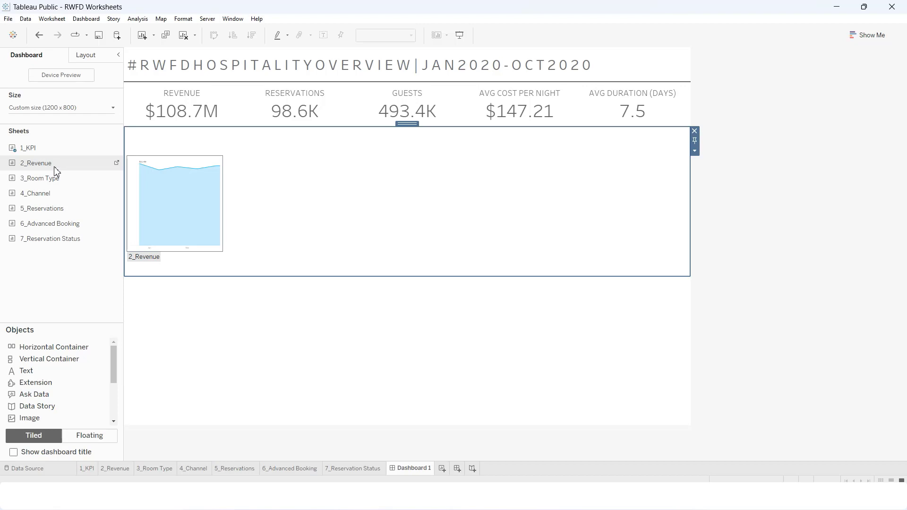
mouse_move(59, 196)
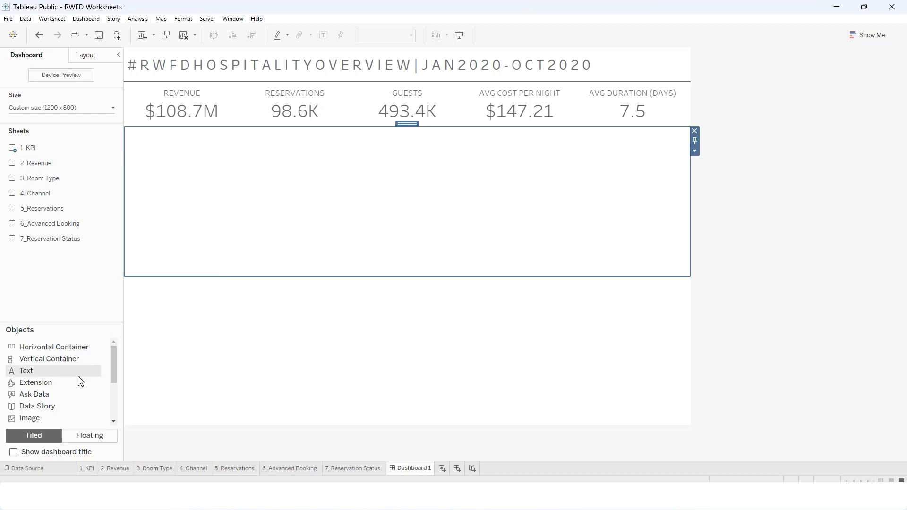
scroll(79, 376, "down", 2)
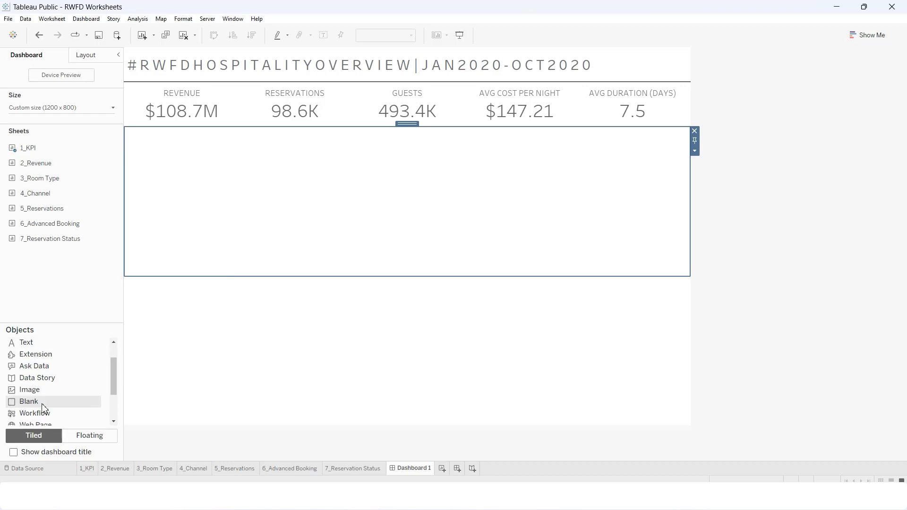
left_click_drag(43, 407, 210, 206)
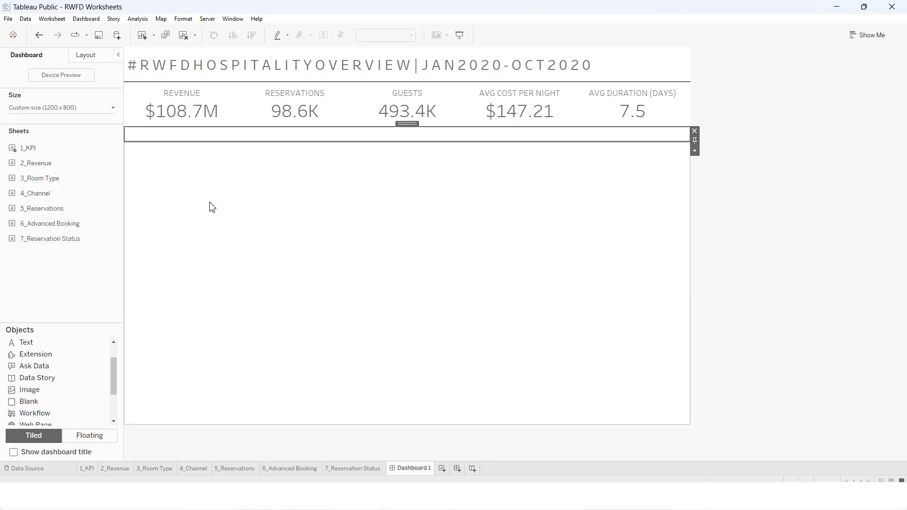
left_click_drag(219, 142, 234, 246)
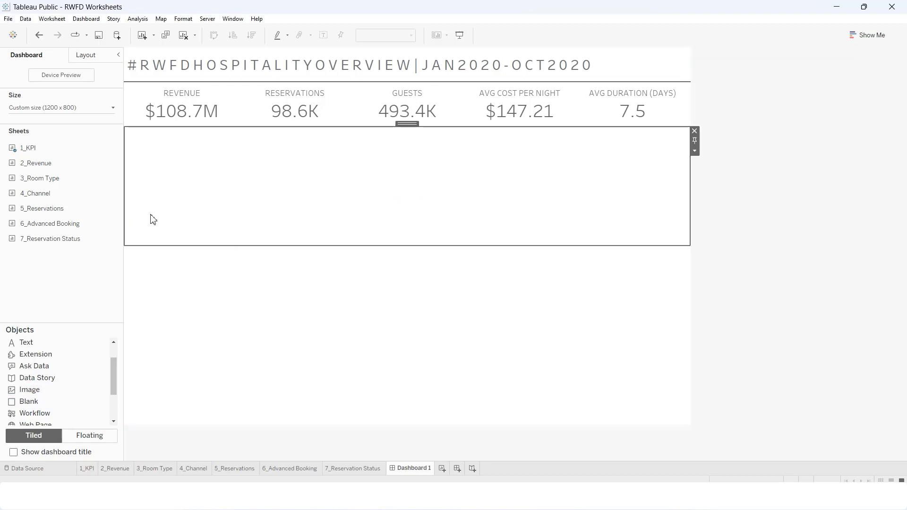
Place the 2_Revenue, 4_Channel and 3_Room Type sheets side by side in the container beneath the KPIs and remove its blank
left_click_drag(58, 166, 141, 176)
left_click_drag(43, 178, 670, 183)
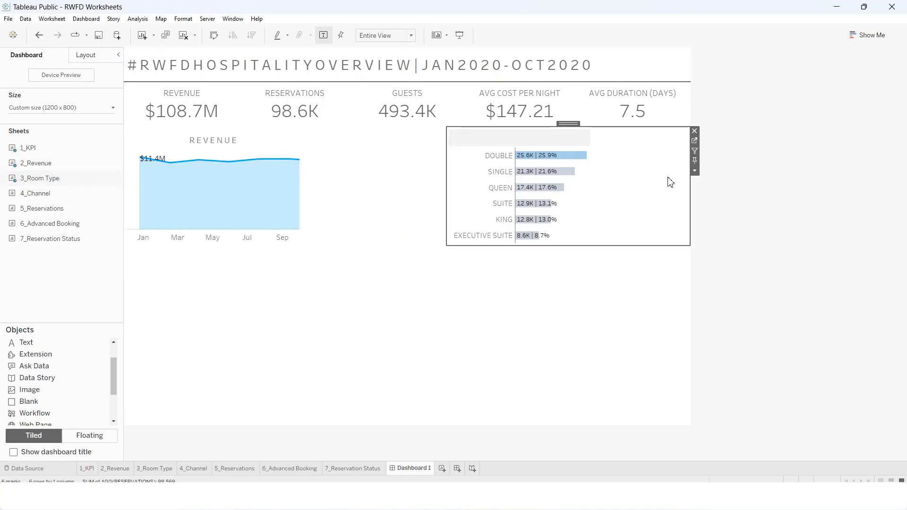
left_click_drag(53, 193, 406, 191)
left_click(306, 199)
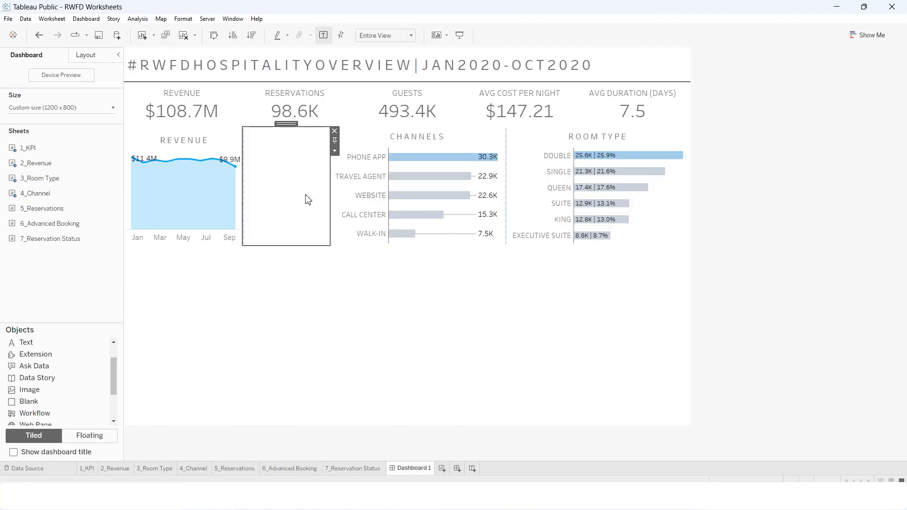
left_click(335, 136)
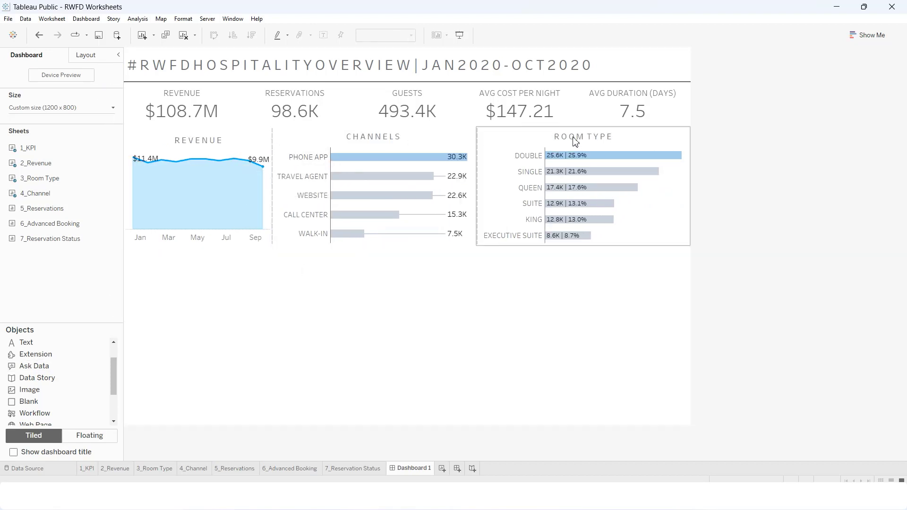
Distribute the contents of the container with the revenue, channel and room type charts evenly
left_click(86, 56)
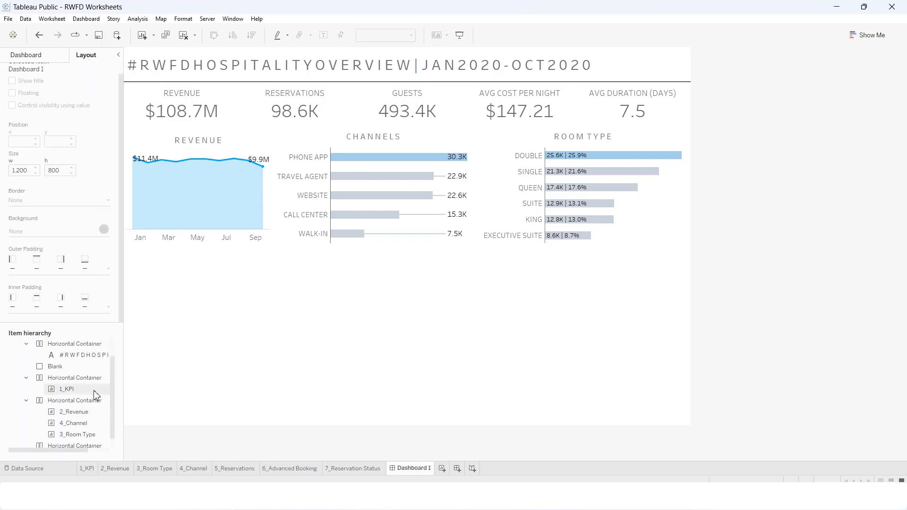
left_click(88, 390)
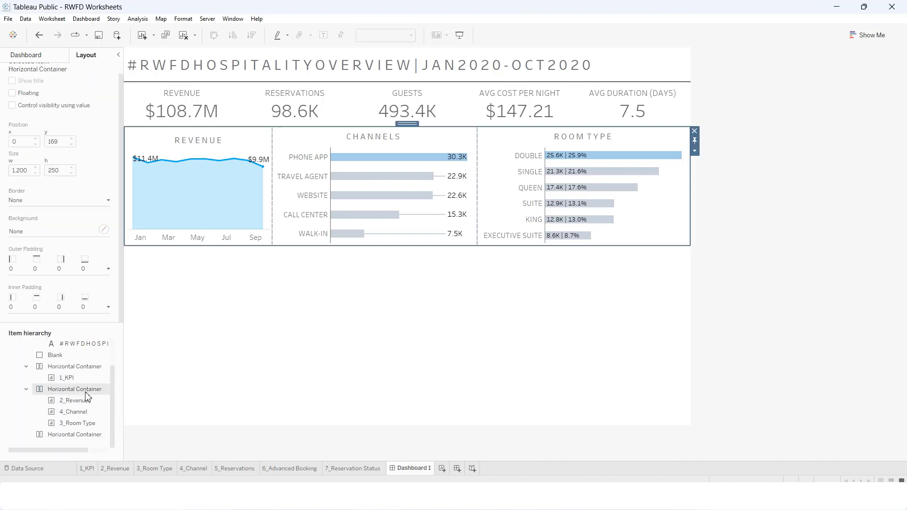
right_click(88, 390)
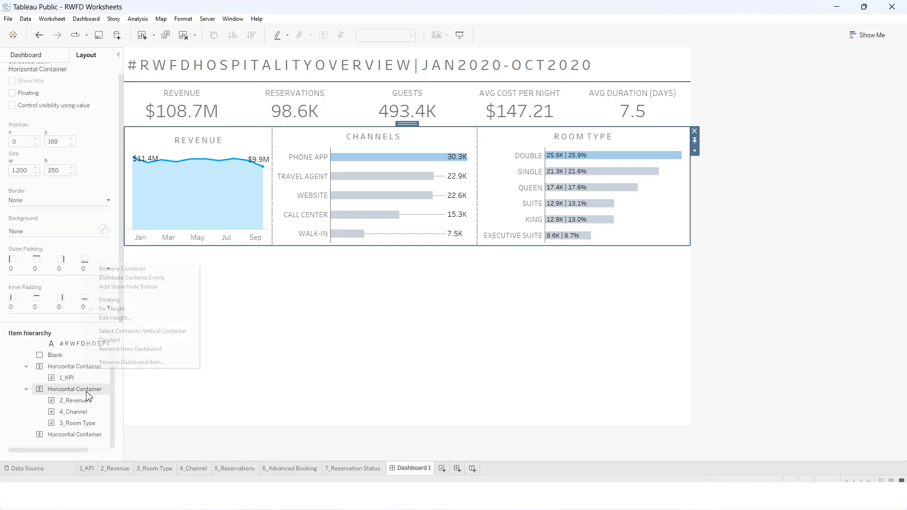
left_click(127, 279)
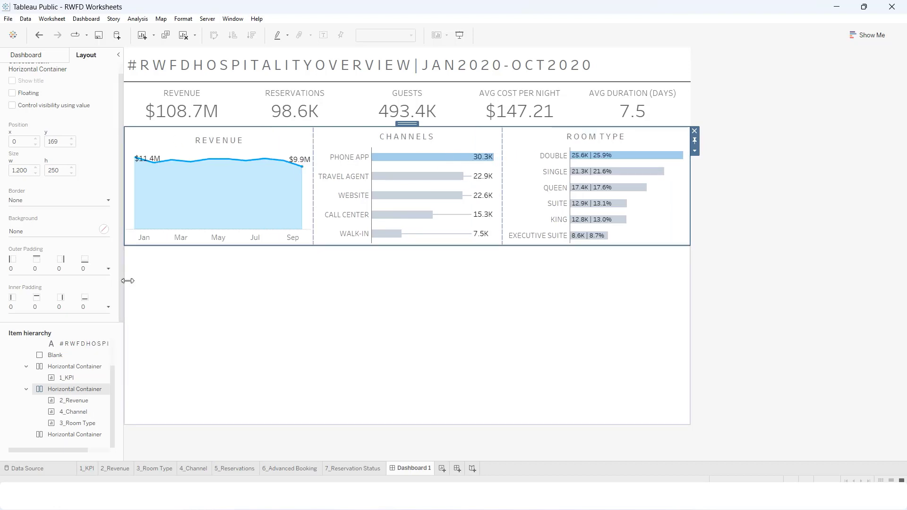
Add a blank to the lowest container and enlarge it to about 345 px high
left_click(206, 275)
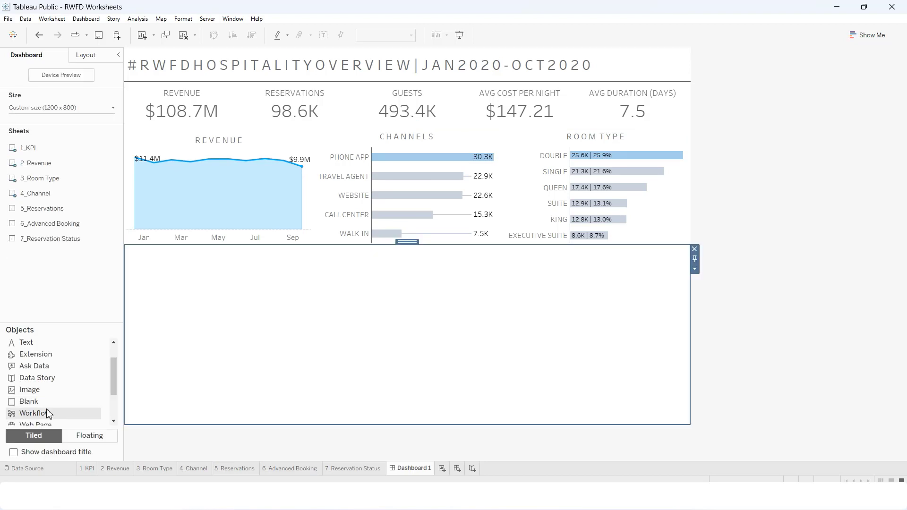
mouse_move(45, 403)
left_mouse_down()
mouse_move(125, 376)
mouse_move(203, 369)
left_mouse_up()
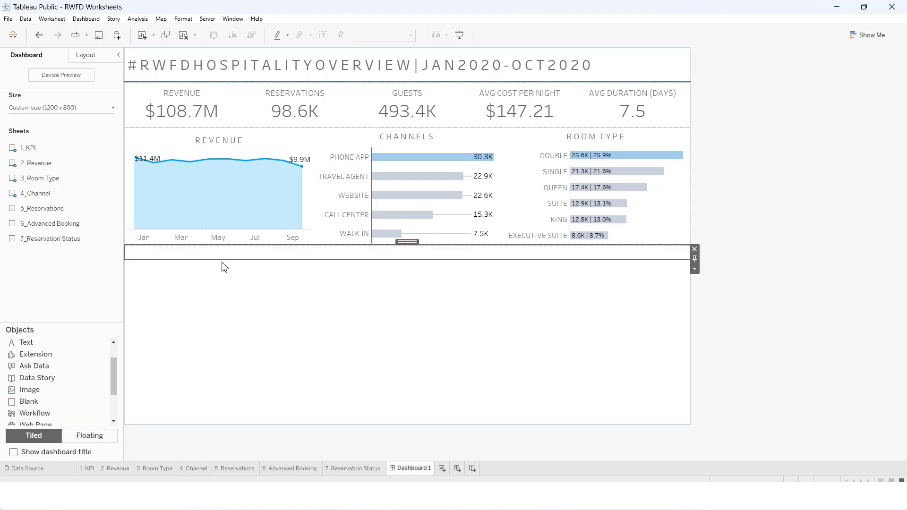
left_click_drag(222, 260, 234, 410)
left_click(240, 393)
left_click(241, 389)
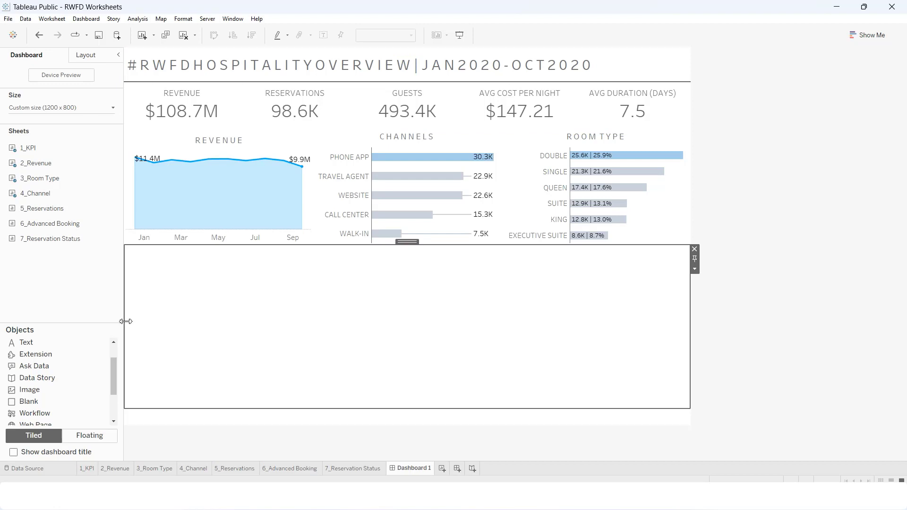
Place the 5_Reservations, 6_Advanced Booking and 7_Reservation Status sheets side by side in the lowest container and remove its blank
left_click_drag(54, 208, 134, 320)
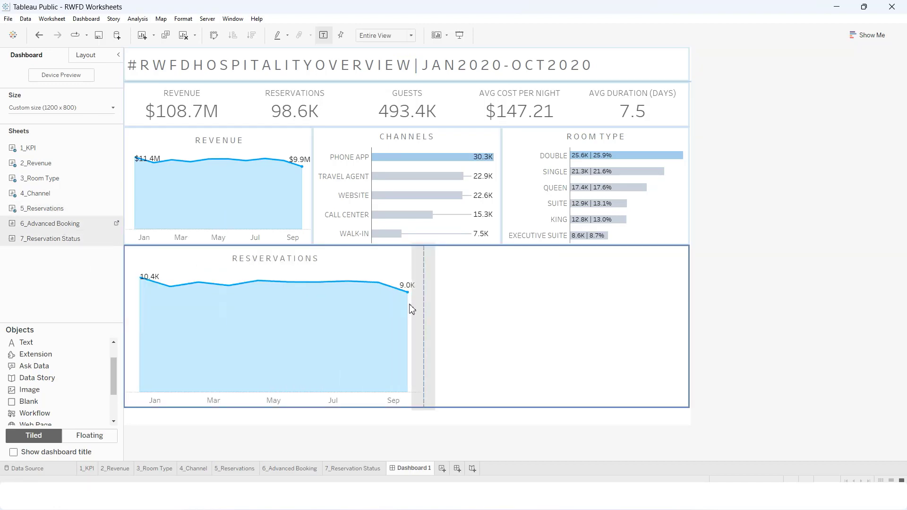
left_click_drag(75, 239, 632, 323)
left_click(437, 326)
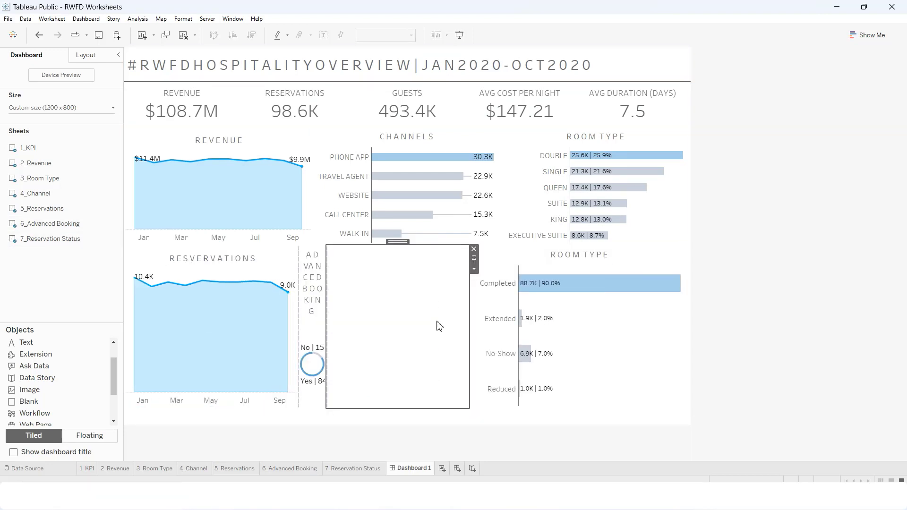
left_click(474, 250)
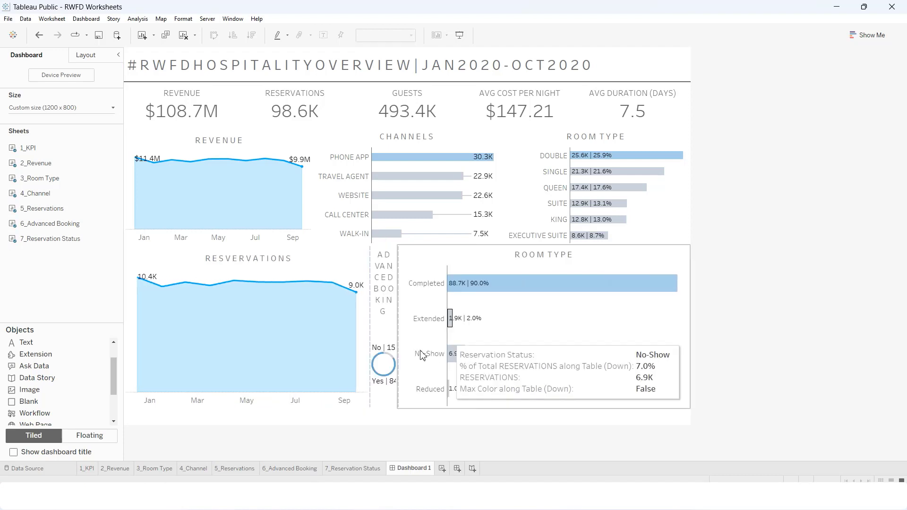
Distribute the contents of the container with the reservations, advanced booking and reservation status charts evenly
left_click(85, 56)
left_click(78, 402)
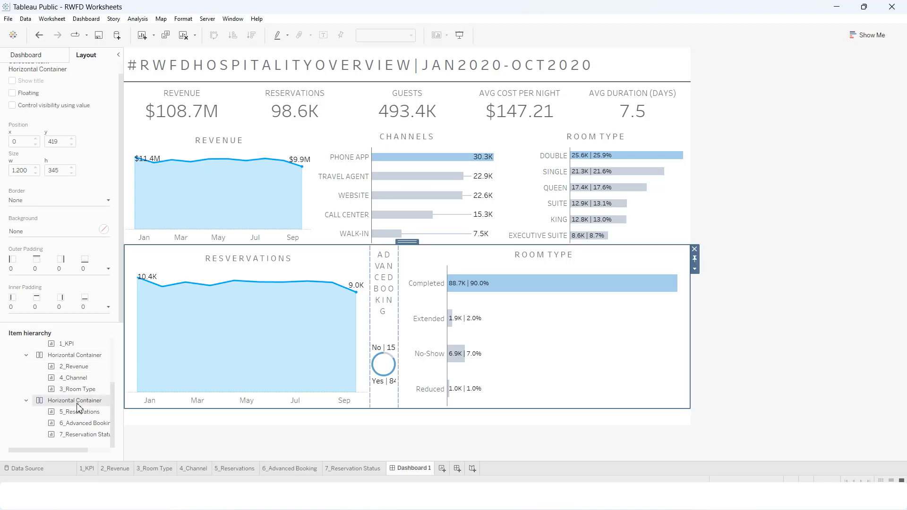
right_click(77, 406)
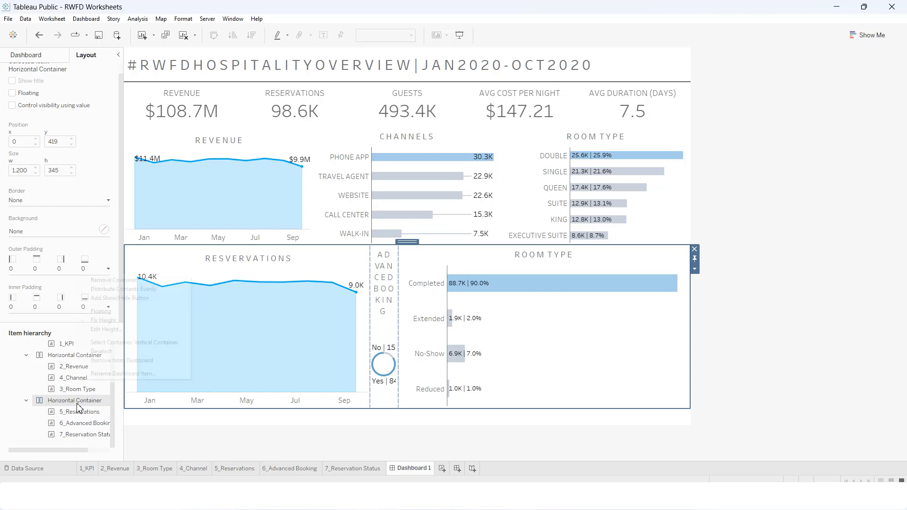
left_click(97, 290)
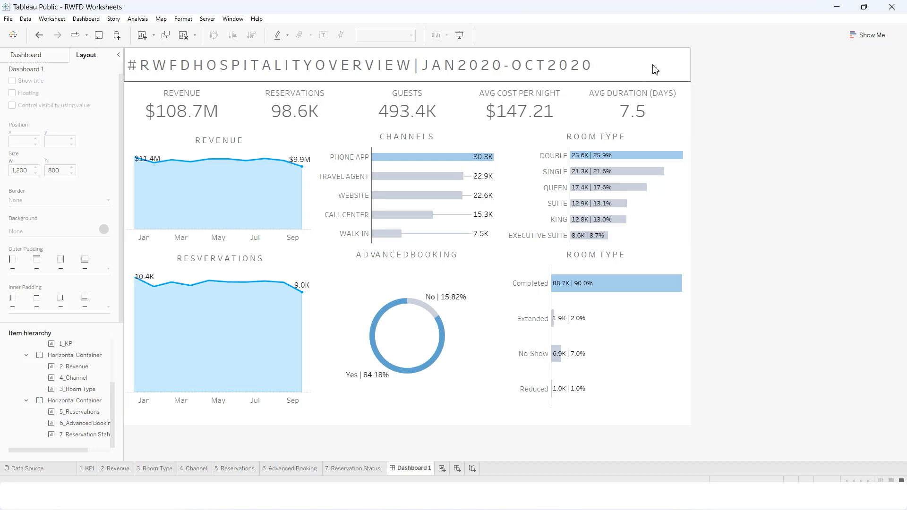
Consult the reference dashboard in the browser, return to Tableau, and add a container to the right of the title, narrowed so the full title fits
key("alt+Tab")
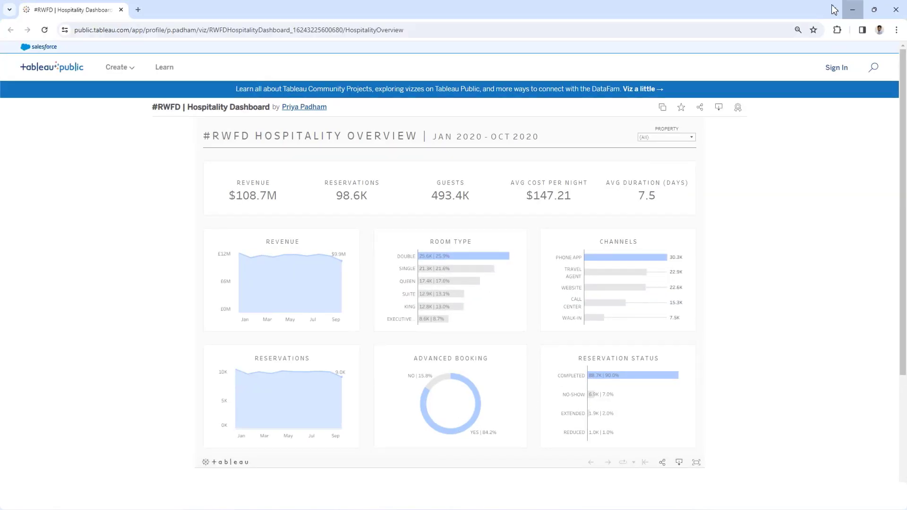
left_click(852, 9)
left_click(49, 58)
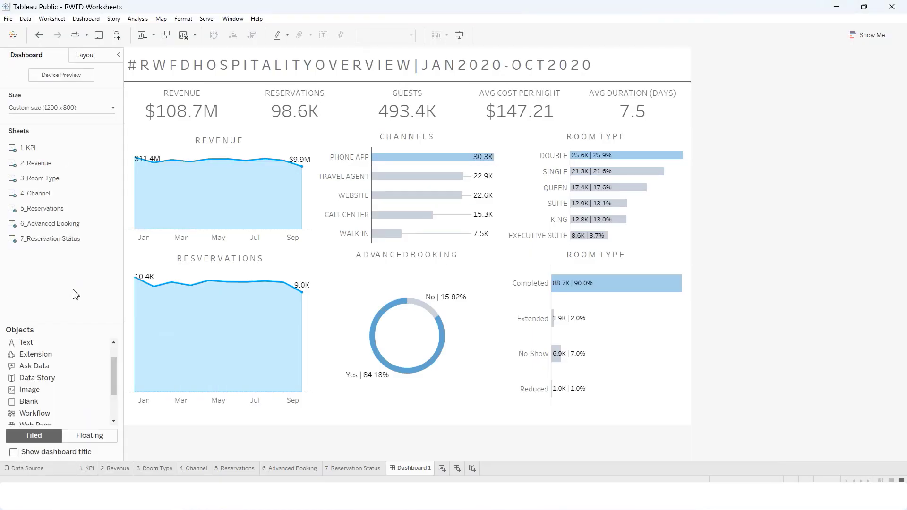
scroll(66, 377, "down", 3)
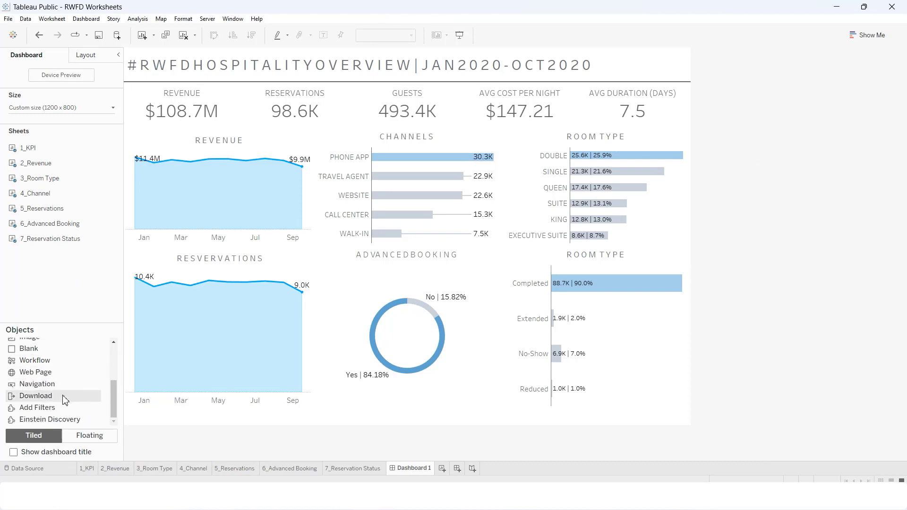
left_click_drag(112, 392, 293, 66)
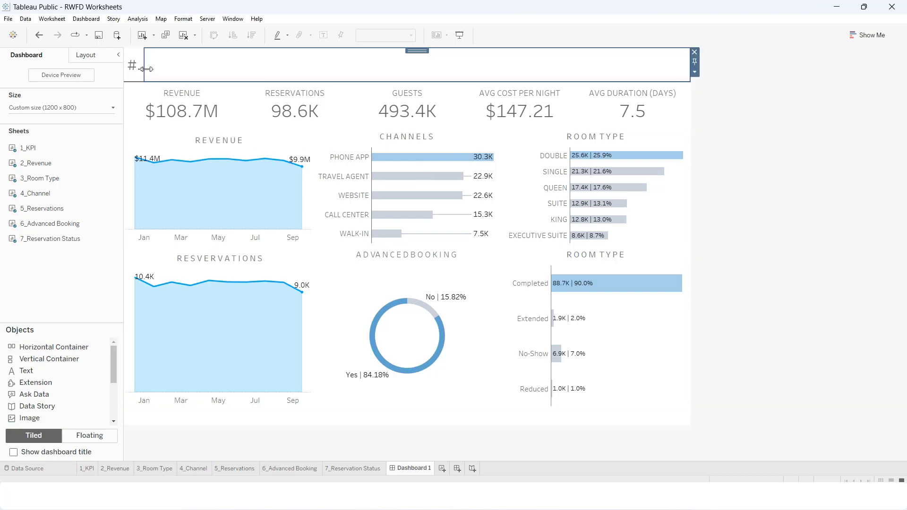
left_click_drag(147, 69, 621, 93)
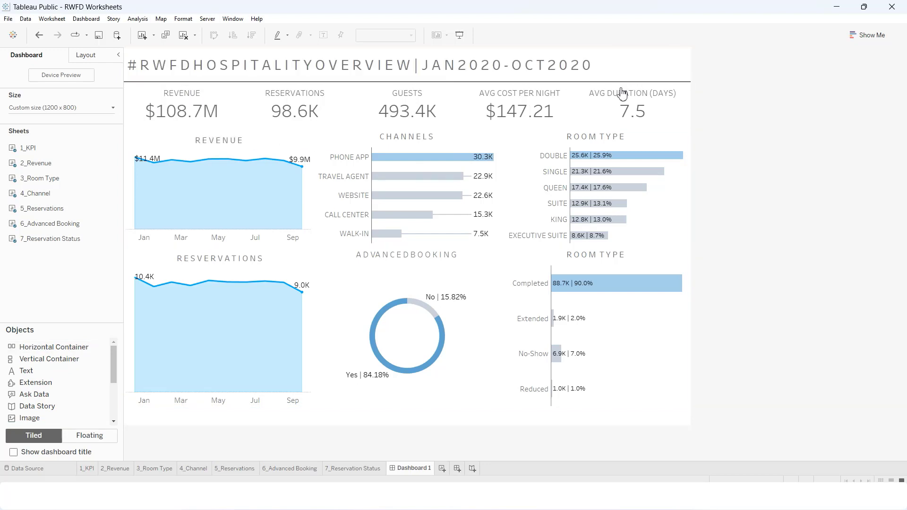
left_click(651, 73)
Check the 3_Room Type sheet, return to the dashboard, and show the Property filter from the upper room type chart
left_click(155, 468)
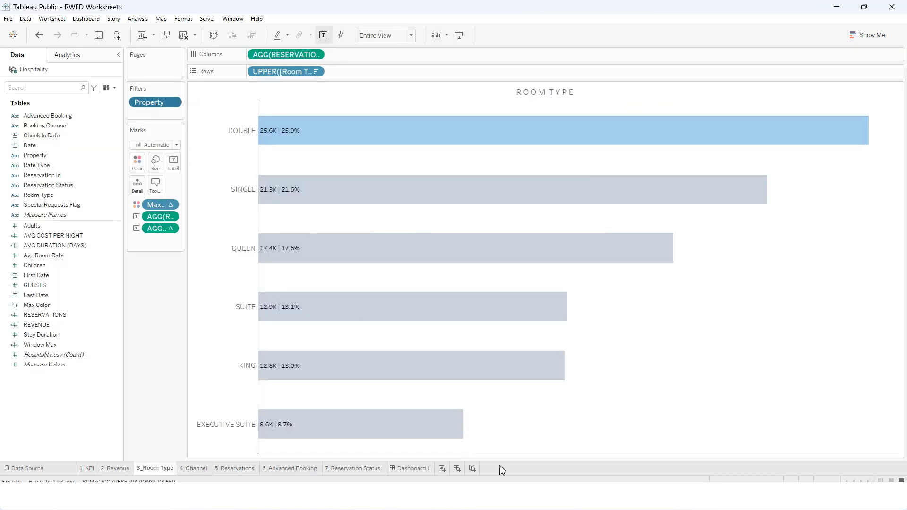
left_click(399, 467)
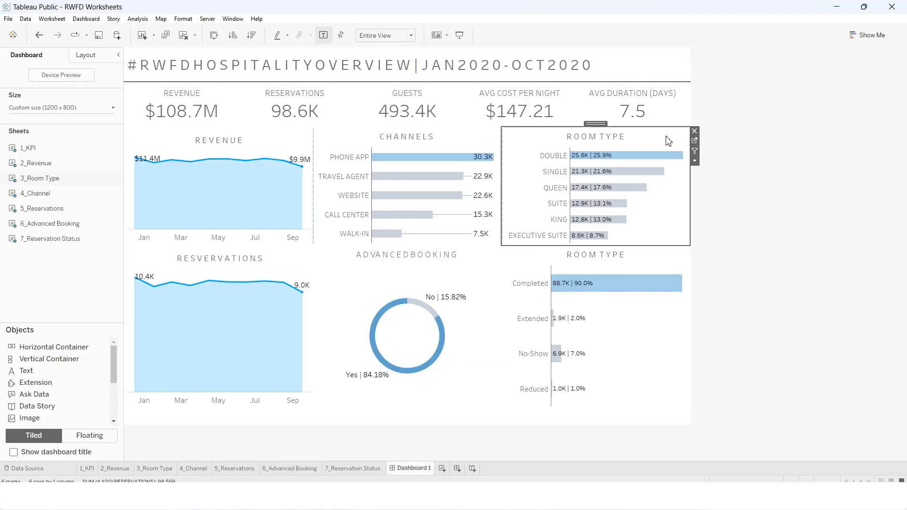
left_click(694, 160)
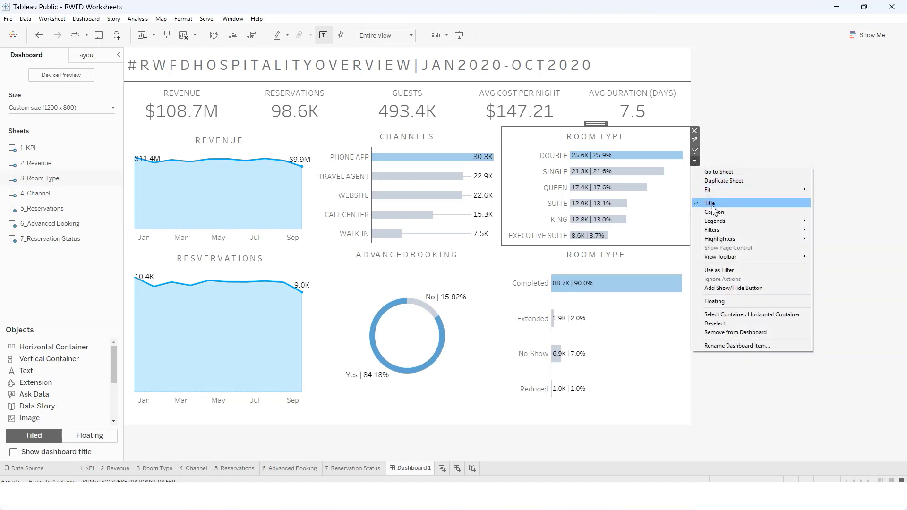
mouse_move(718, 231)
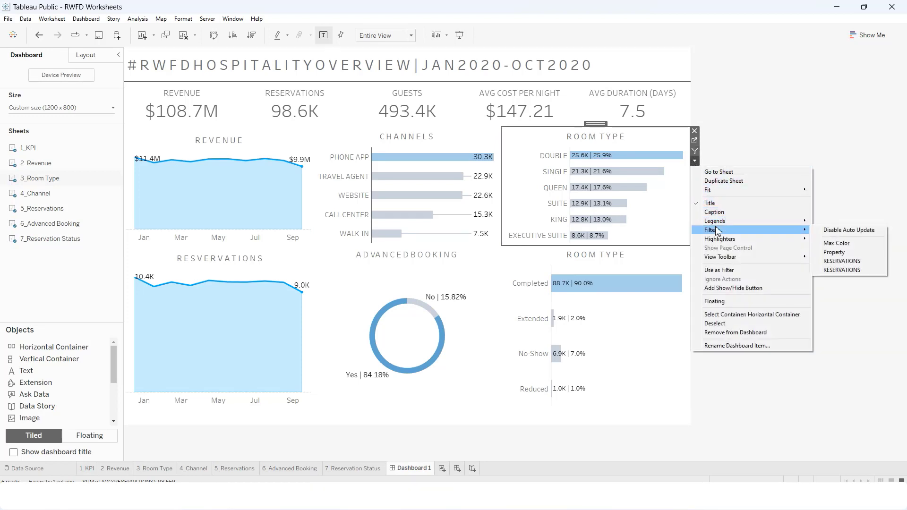
left_click(834, 252)
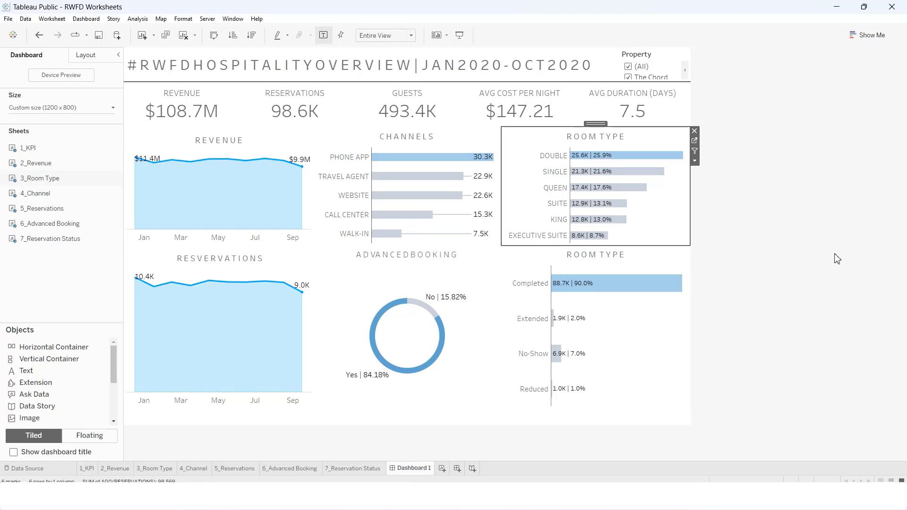
Change the Property filter to a multiple values dropdown and enable its Apply button
left_click(656, 59)
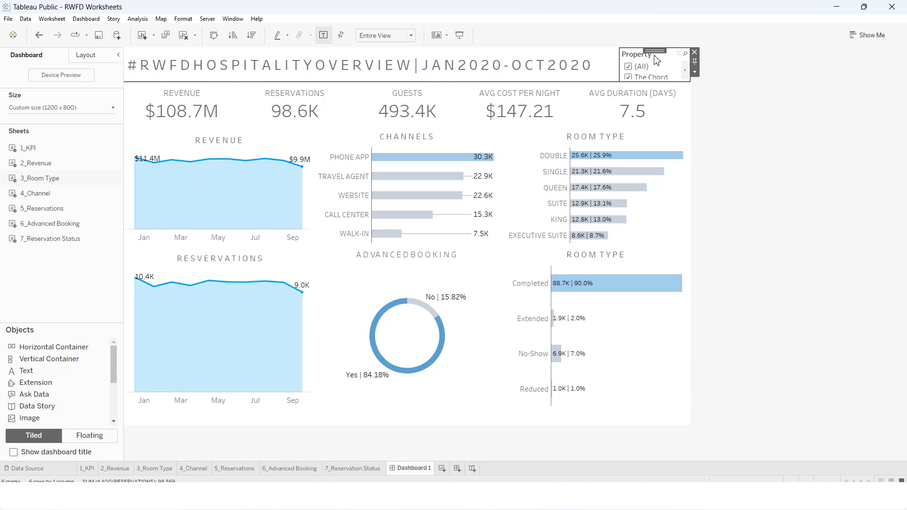
left_click(694, 73)
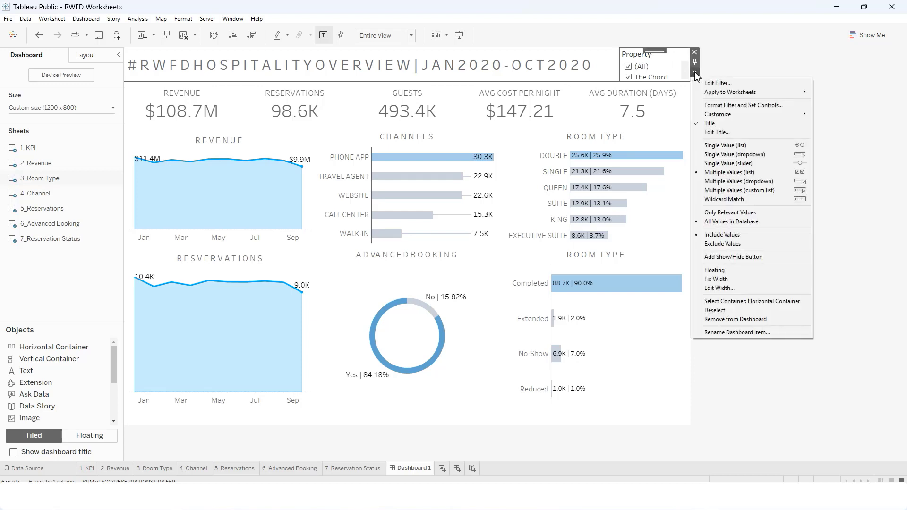
left_click(724, 181)
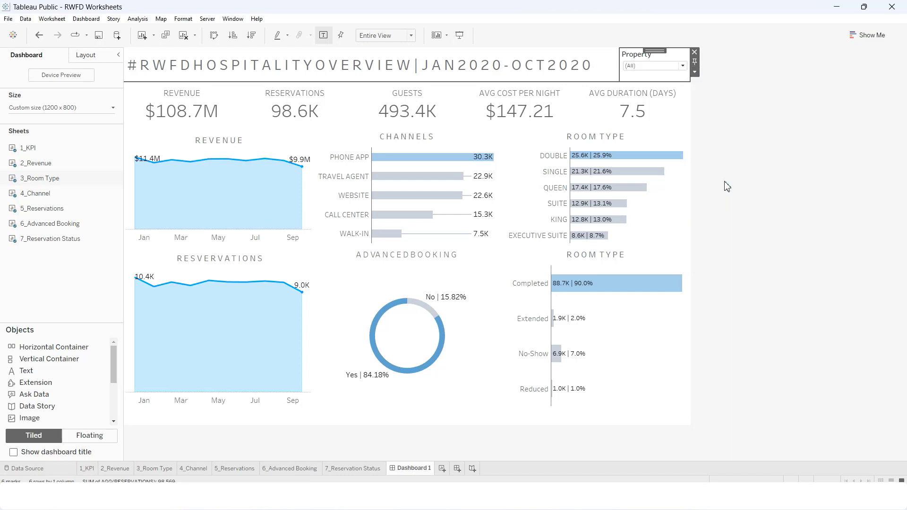
left_click(695, 72)
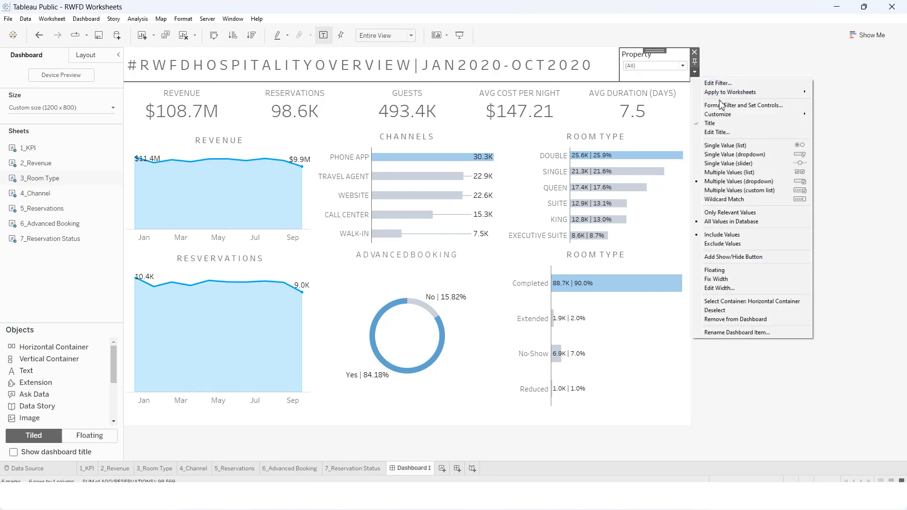
mouse_move(724, 115)
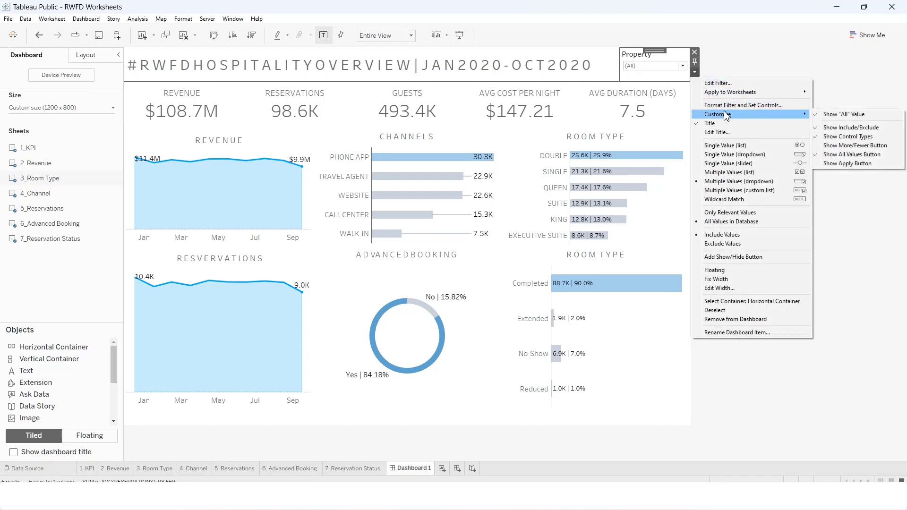
left_click(853, 168)
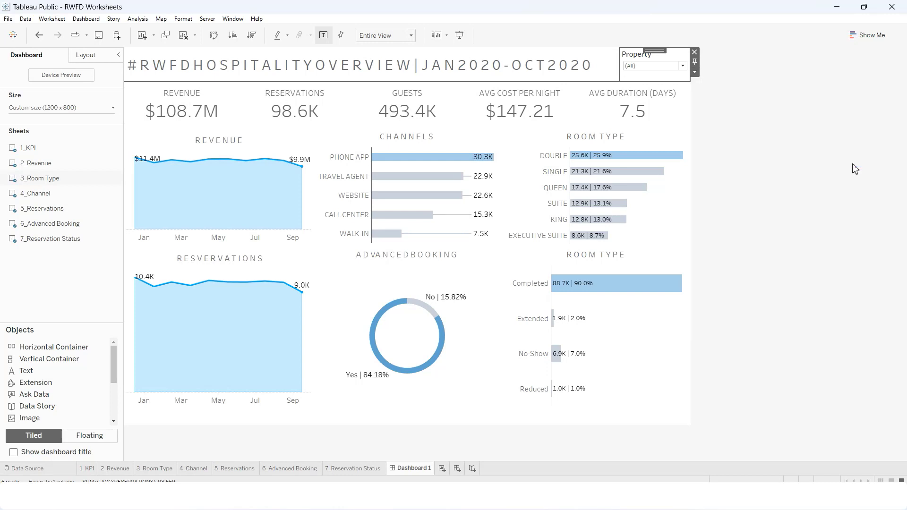
Retitle the property filter as PROPERTY in capitals and centre the title
double_click(667, 59)
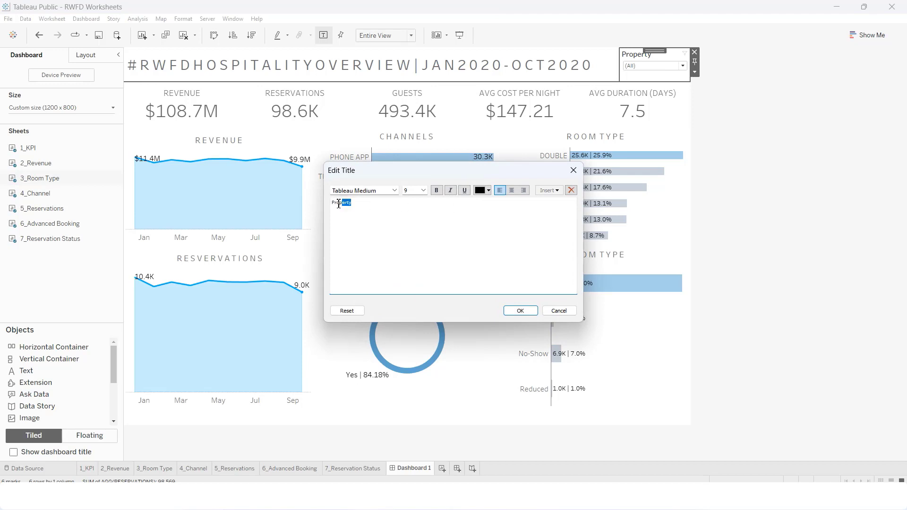
left_click_drag(338, 204, 331, 203)
type("PROPERTY")
left_click(510, 190)
left_click(525, 311)
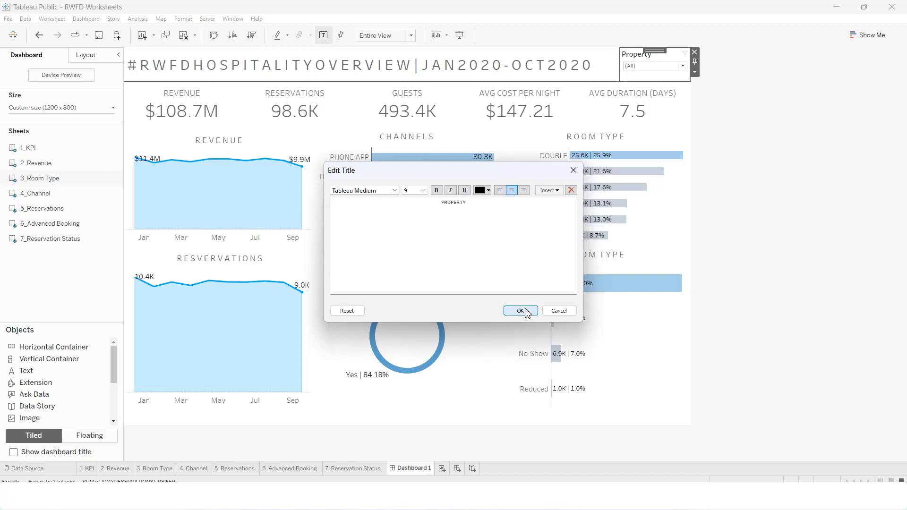
left_click(665, 63)
left_click(666, 57)
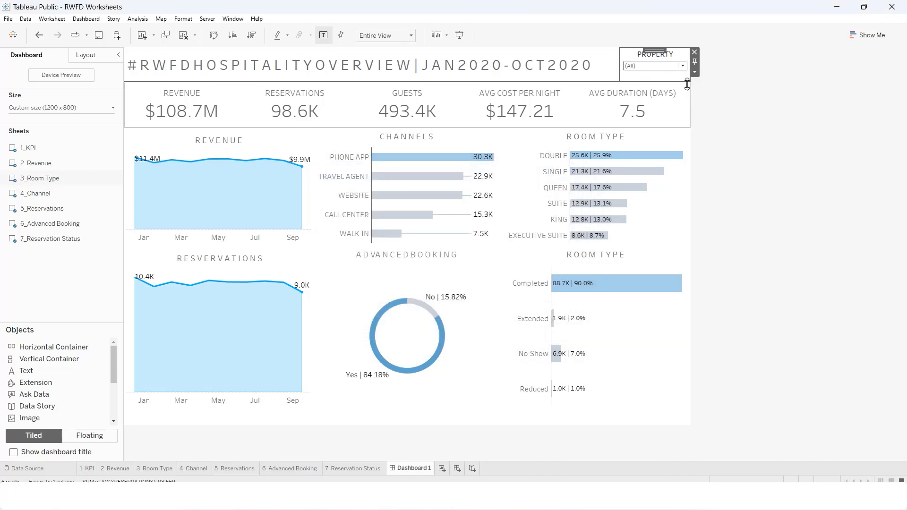
Switch to the reference dashboard in the browser, filter it to The Chord to examine the effect, and return to Tableau
left_click(746, 192)
left_click(612, 496)
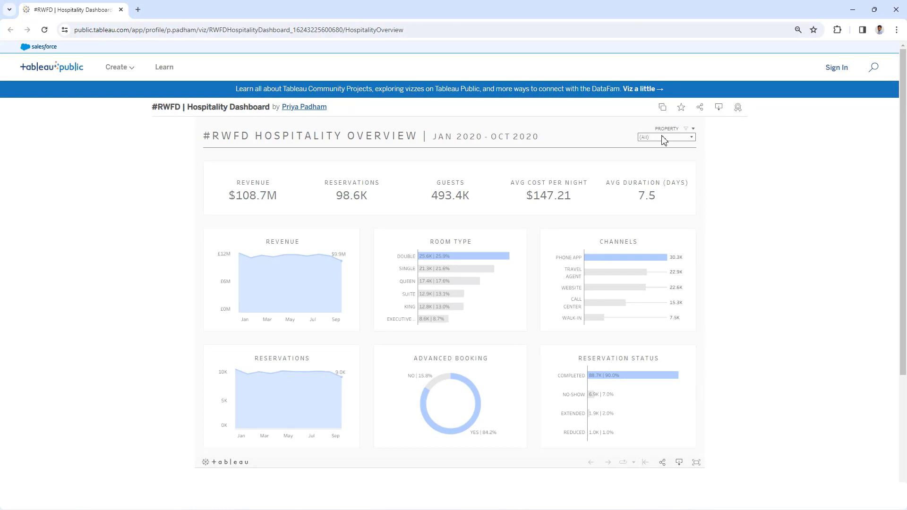
left_click(663, 138)
left_click(642, 148)
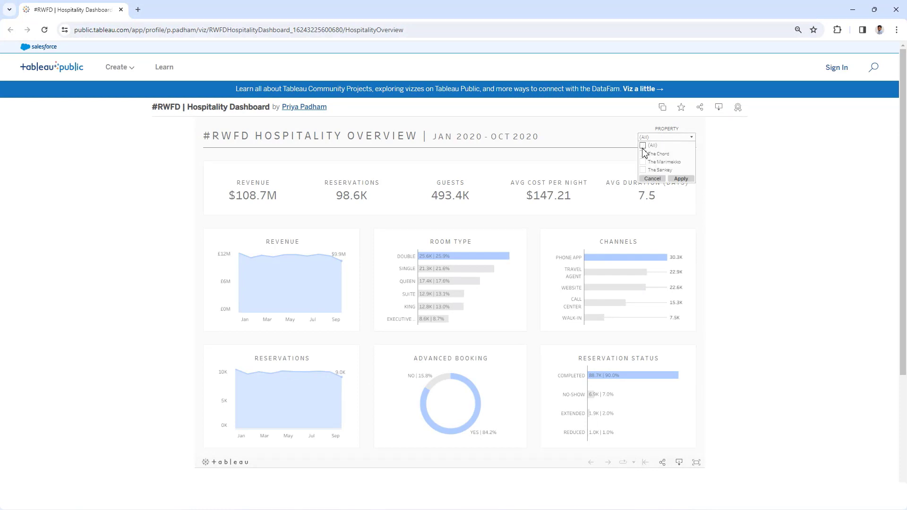
left_click(642, 153)
left_click(678, 179)
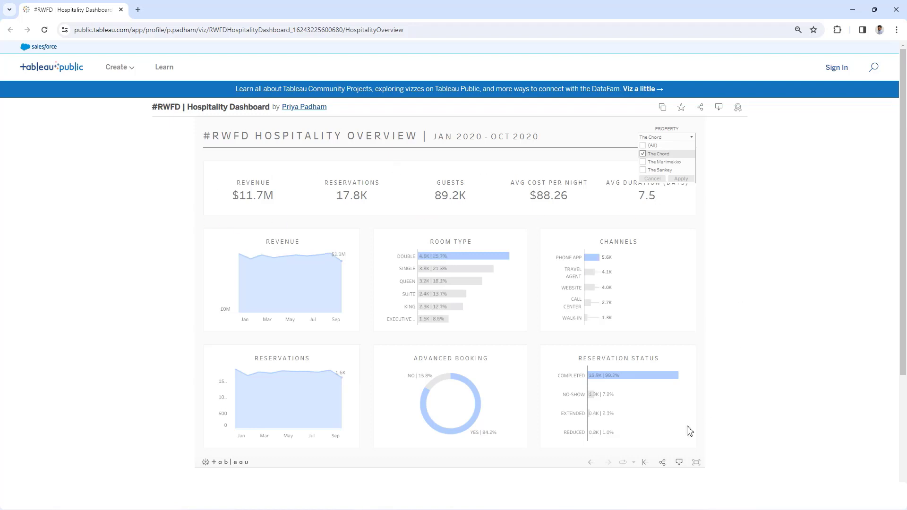
left_click(852, 9)
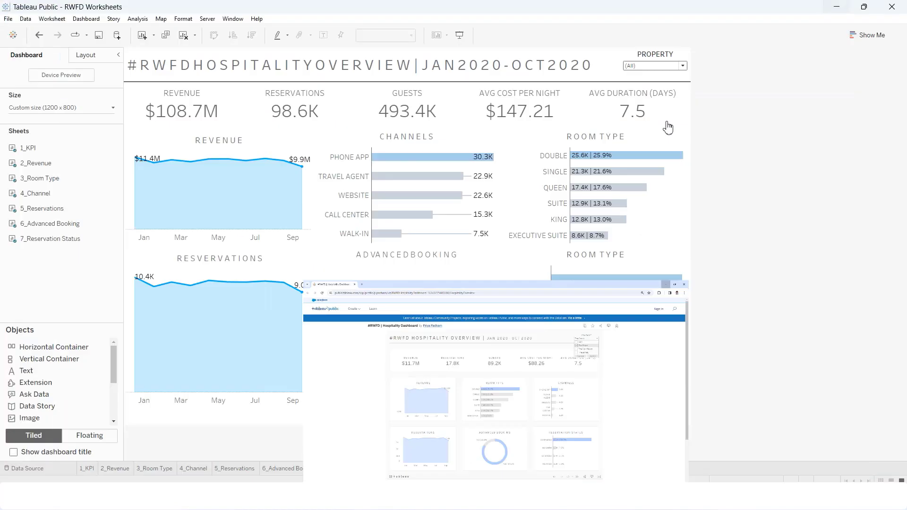
Apply the property filter to all worksheets on the dashboard
left_click(676, 58)
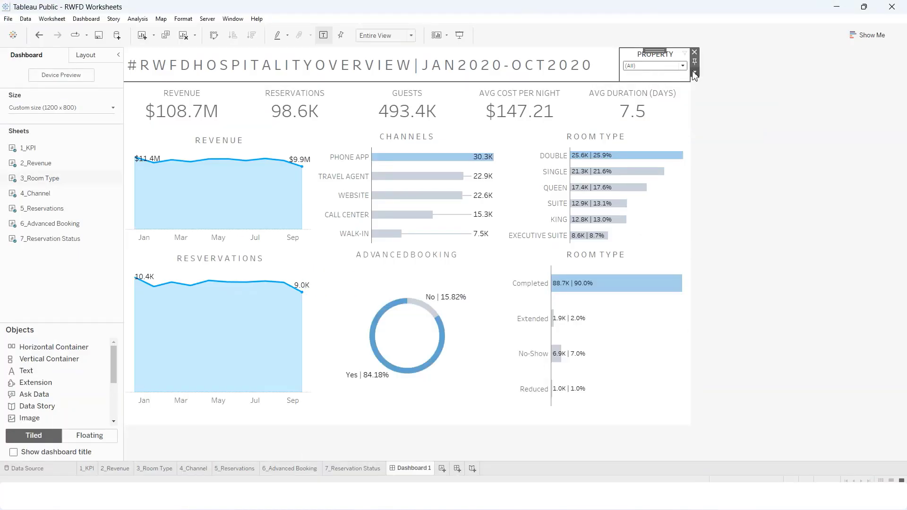
left_click(695, 73)
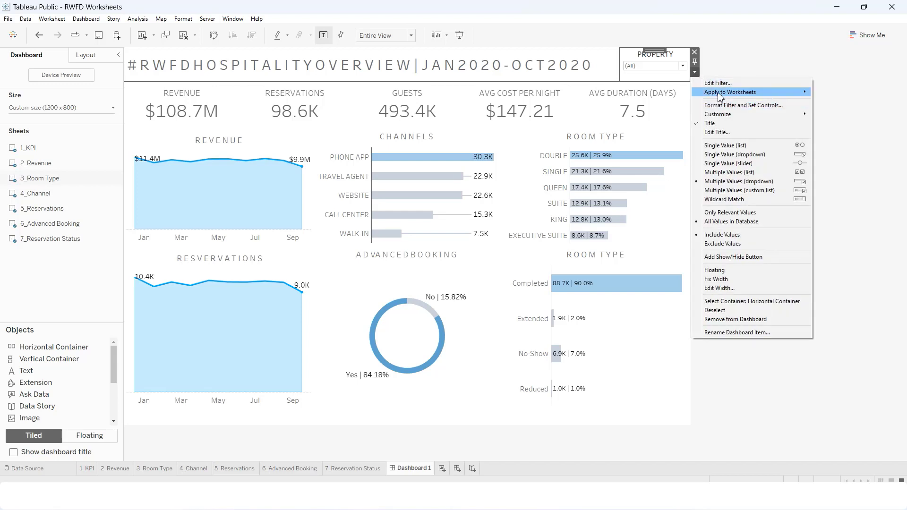
mouse_move(718, 94)
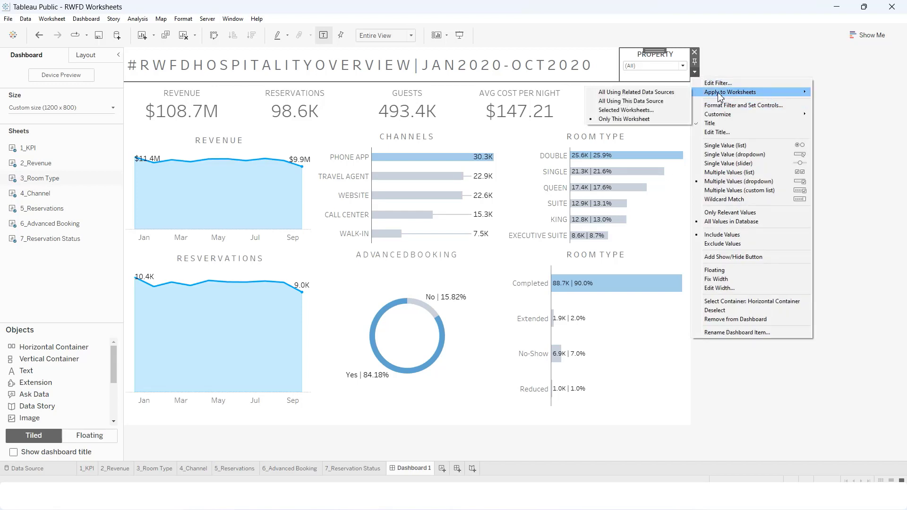
left_click(673, 111)
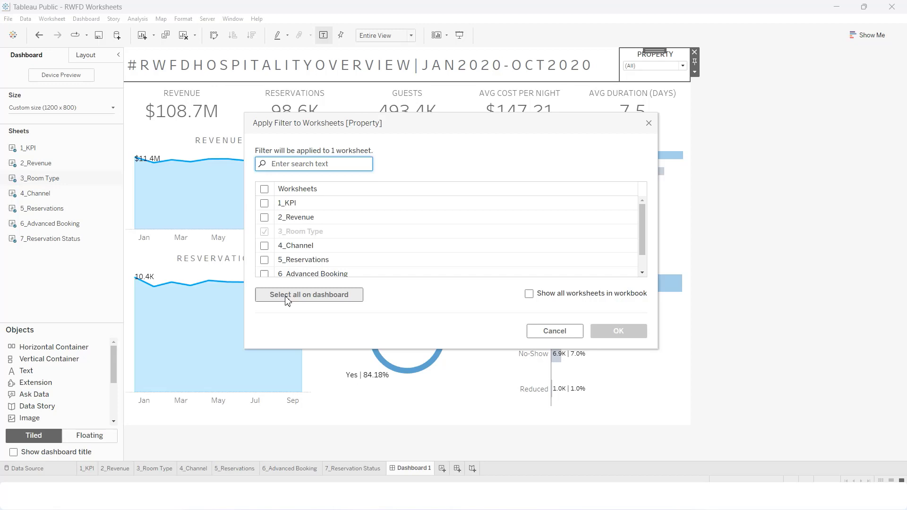
left_click(286, 299)
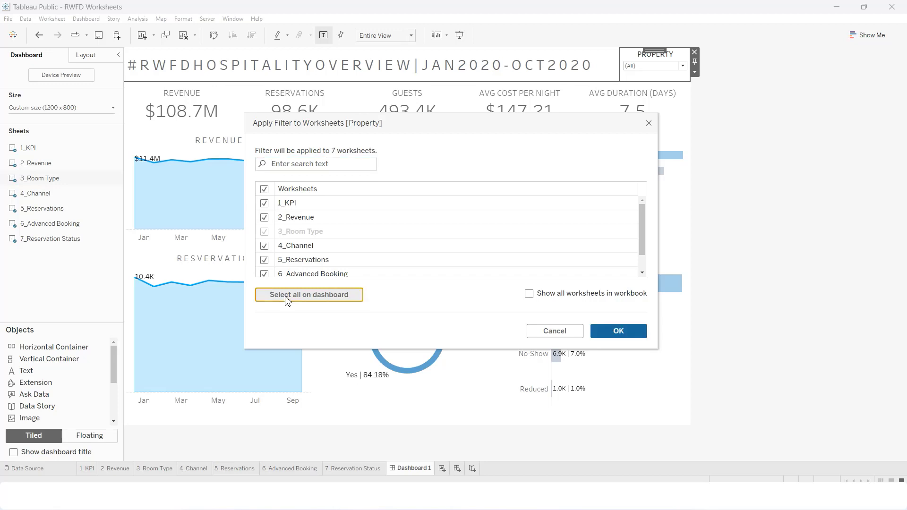
left_click(618, 331)
Test the property filter by applying The Chord, and restore it to All
mouse_move(684, 100)
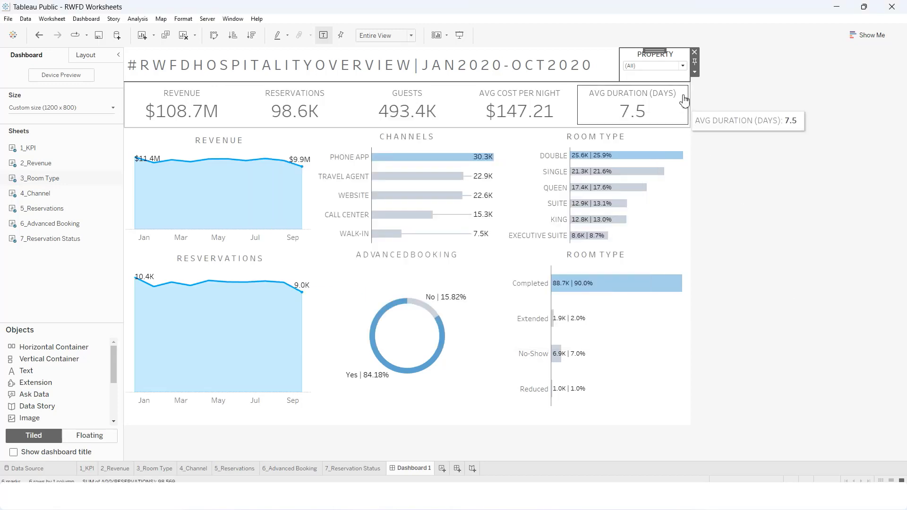
left_click(679, 65)
left_click(631, 77)
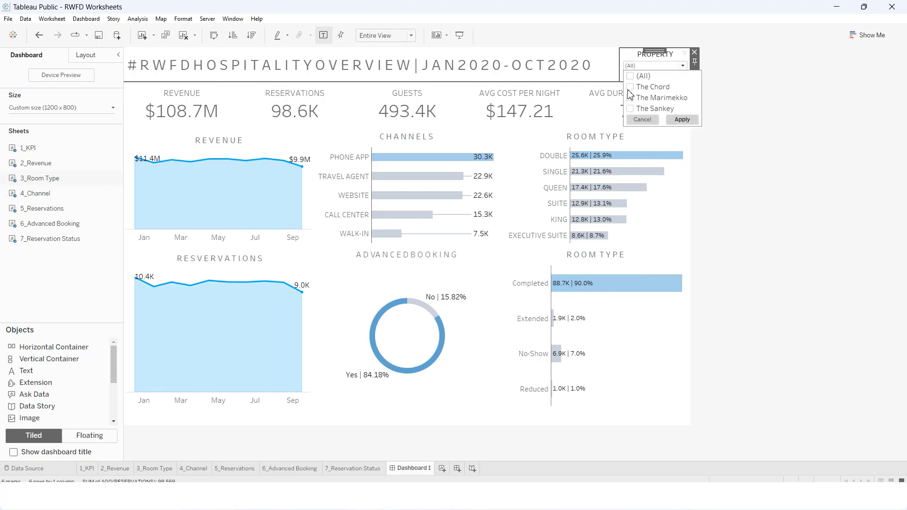
left_click(687, 121)
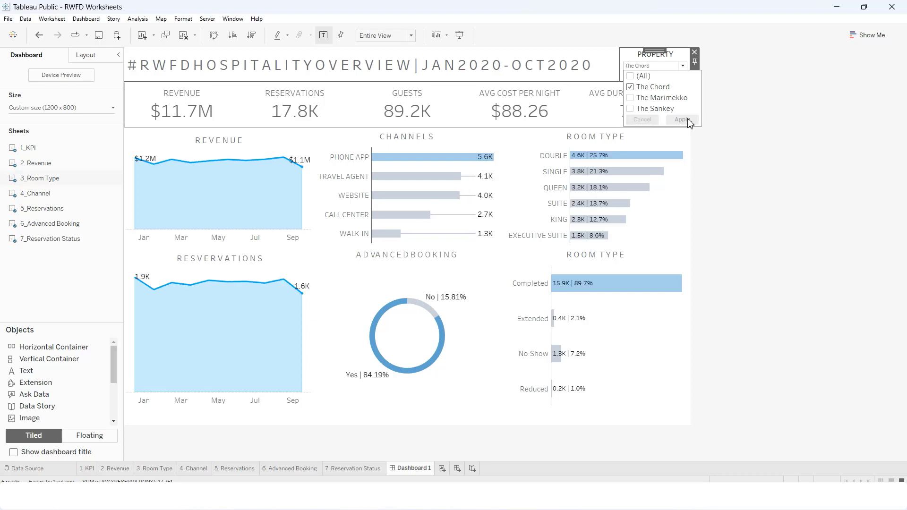
left_click(629, 76)
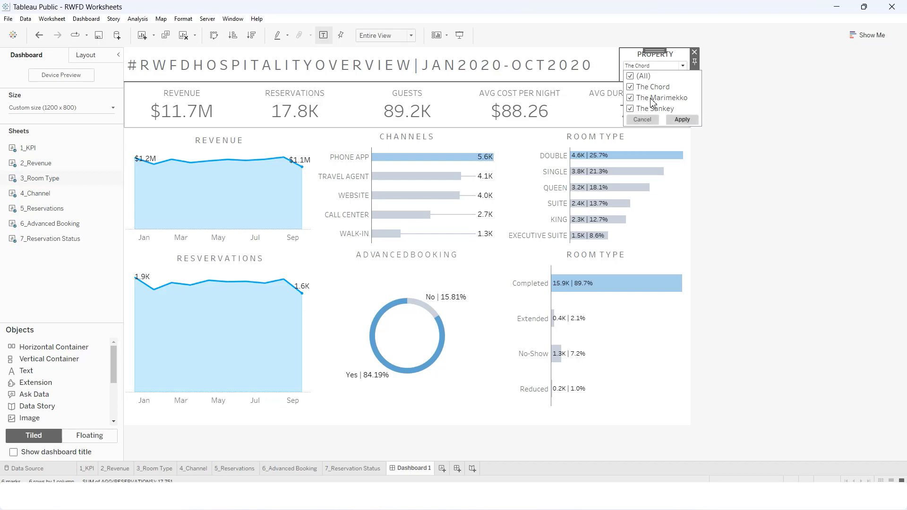
left_click(775, 119)
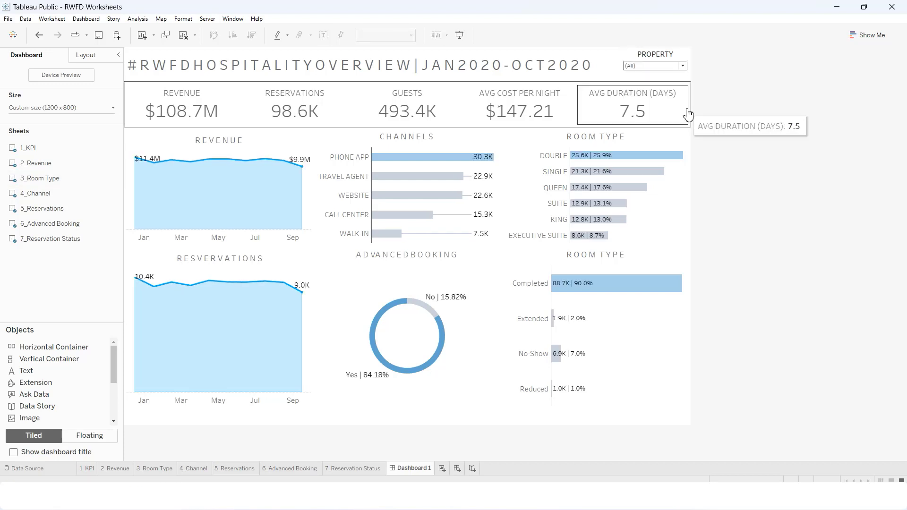
Enlarge the container holding the revenue, channels and room type charts downward so the rows fill the outer vertical container
left_click_drag(28, 148, 103, 67)
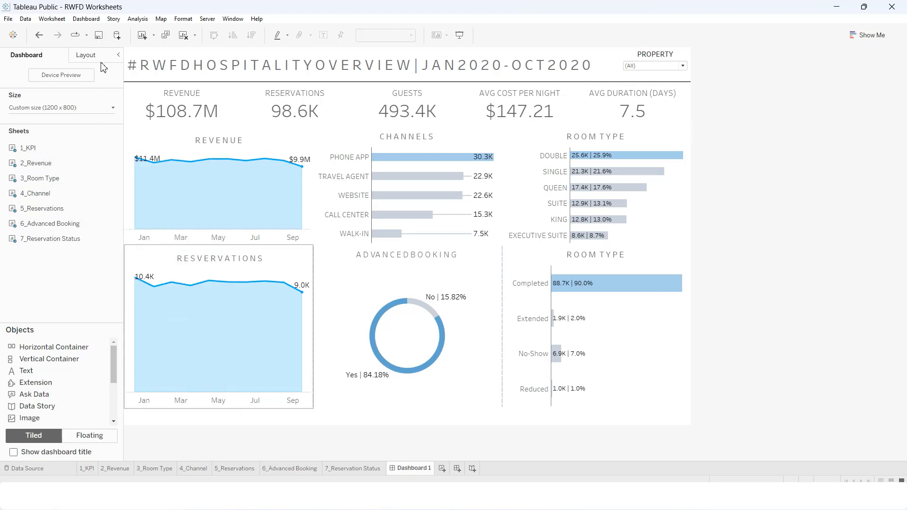
left_click(103, 61)
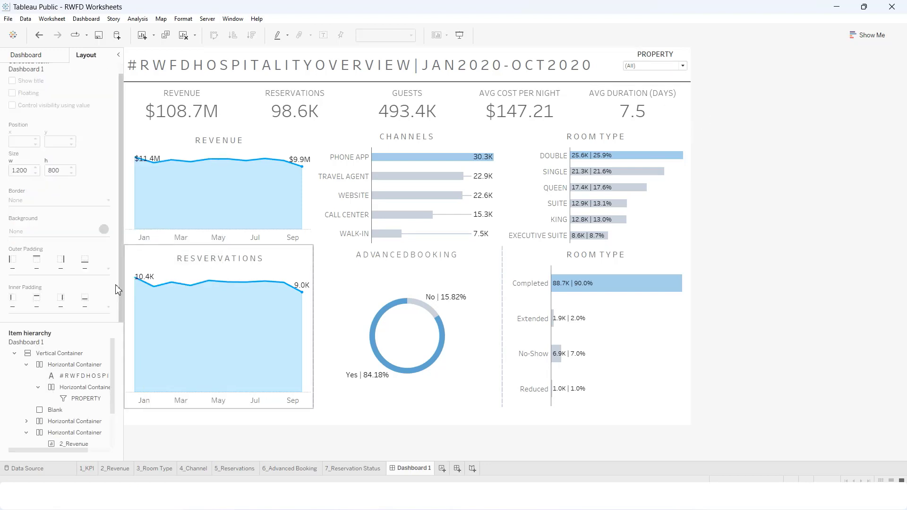
left_click(65, 355)
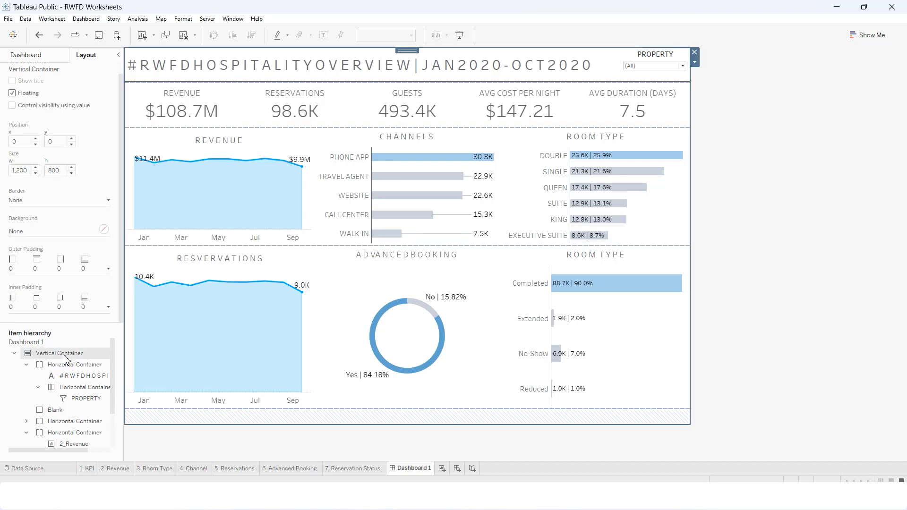
left_click_drag(166, 248, 168, 267)
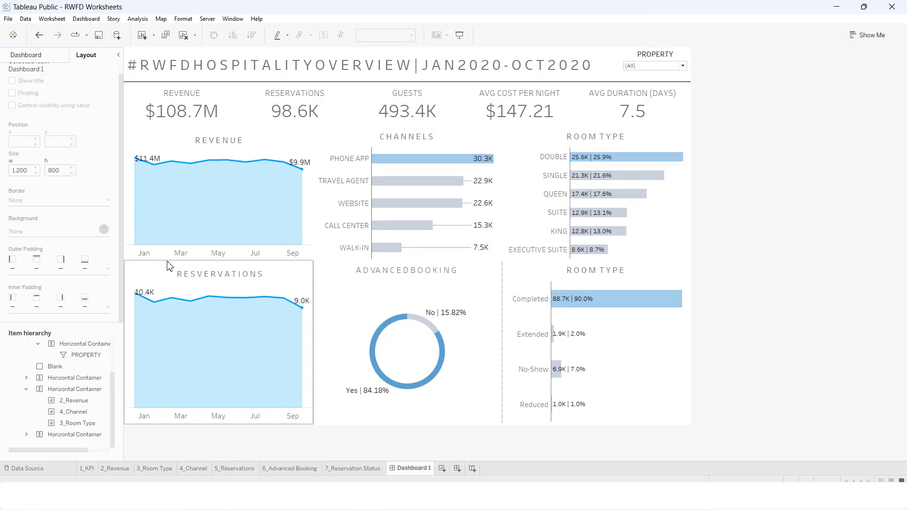
Give the outer vertical container a solid dark grey border
scroll(95, 339, "up", 3)
left_click(64, 354)
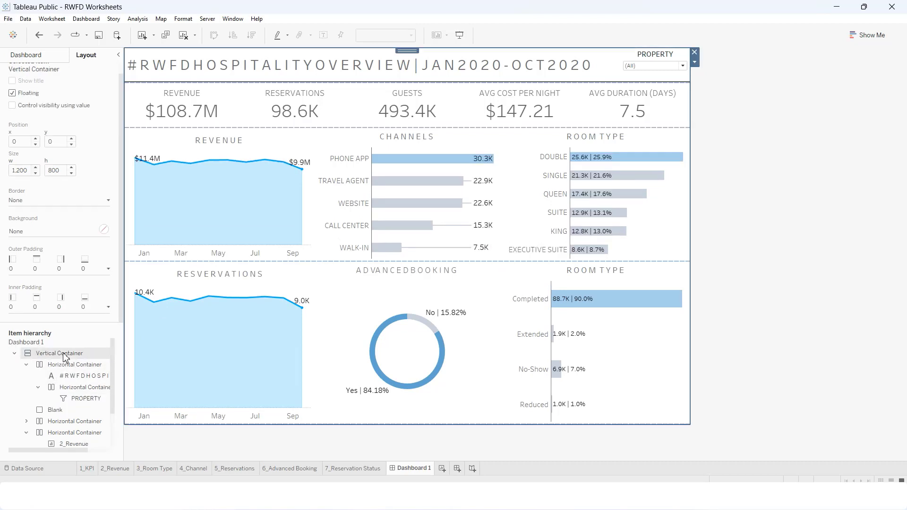
left_click(50, 202)
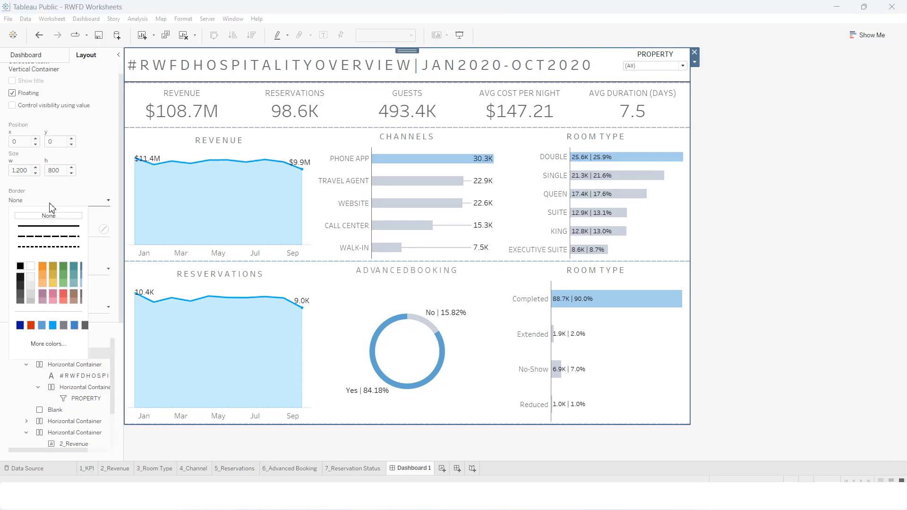
left_click(20, 301)
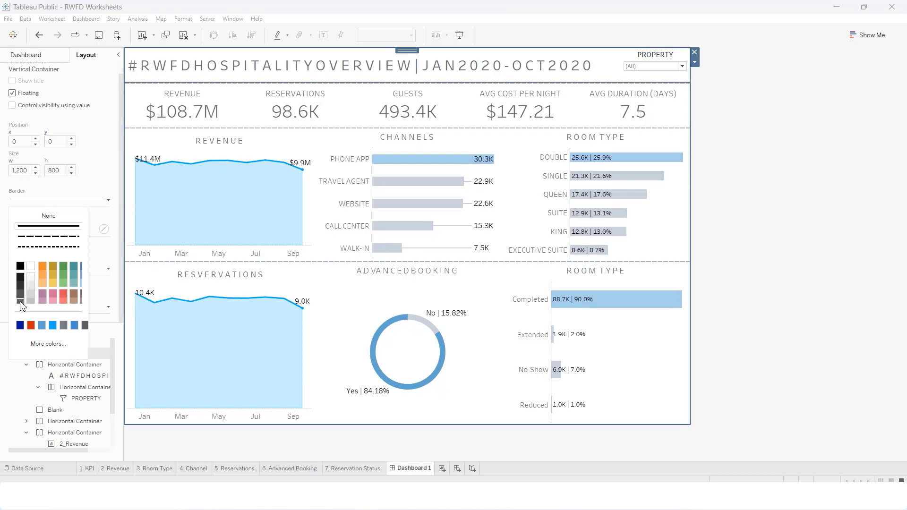
Preview the bordered dashboard in presentation mode and return to editing
left_click(781, 285)
left_click(459, 35)
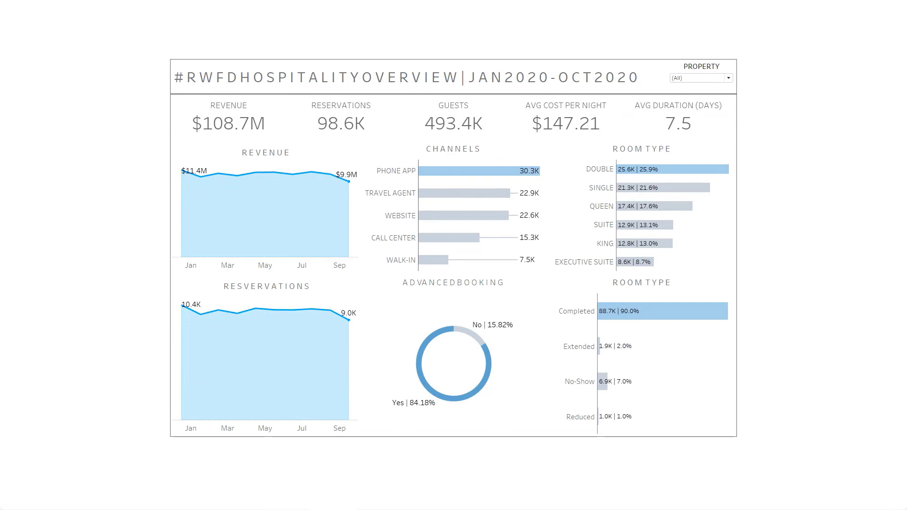
key("Escape")
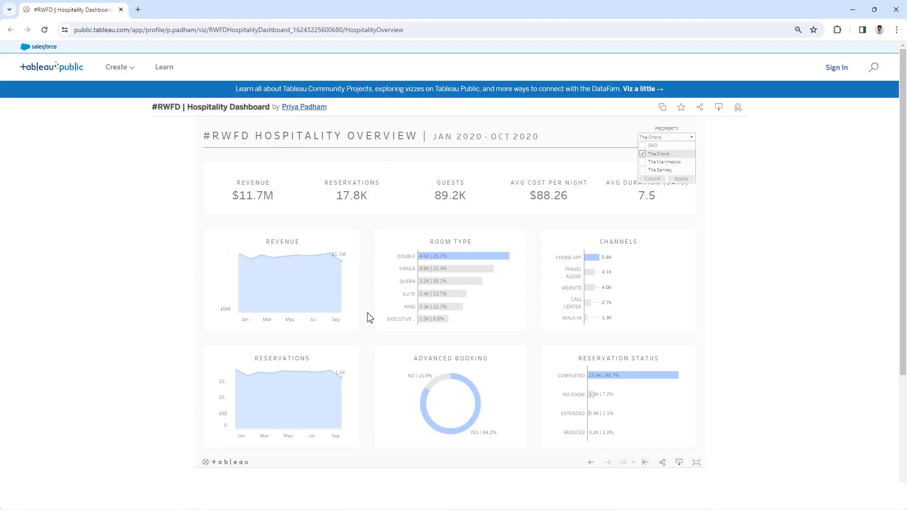
Reset the property filter on the published reference dashboard to All, and return to the Tableau Public workbook
left_click(643, 145)
left_click(681, 179)
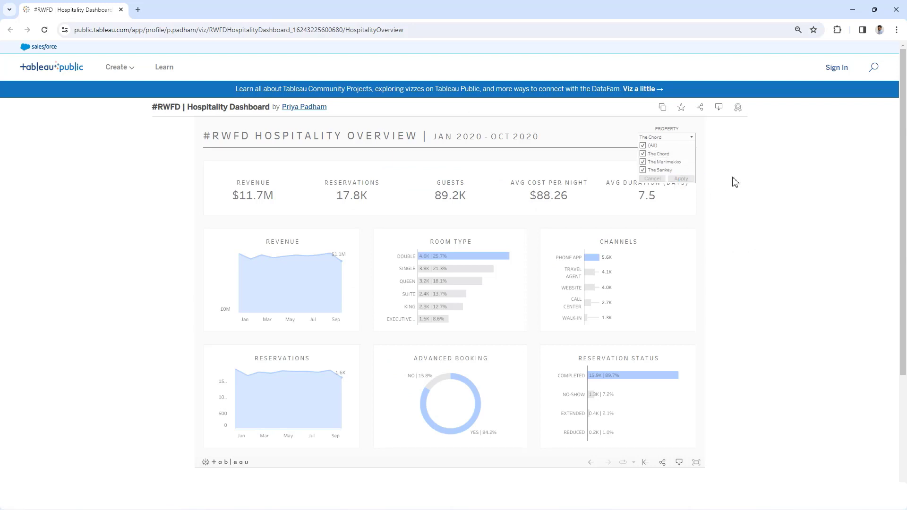
left_click(608, 139)
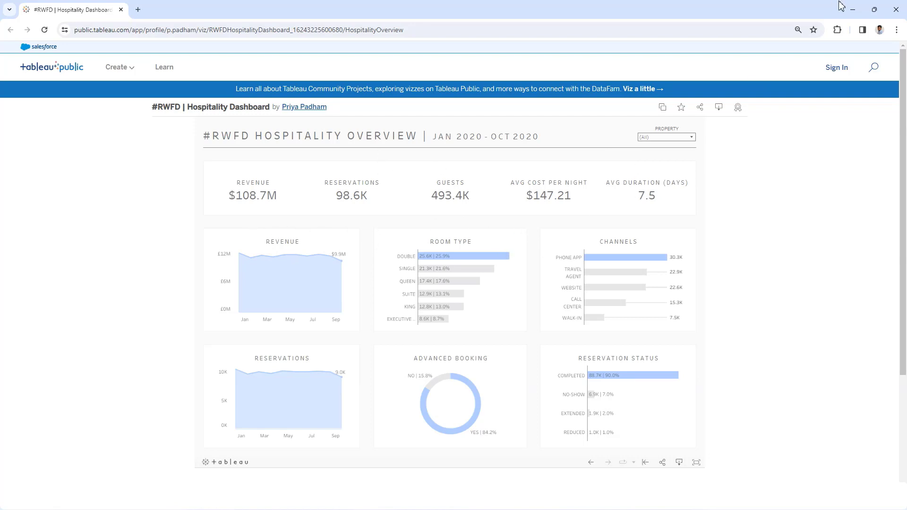
left_click(852, 9)
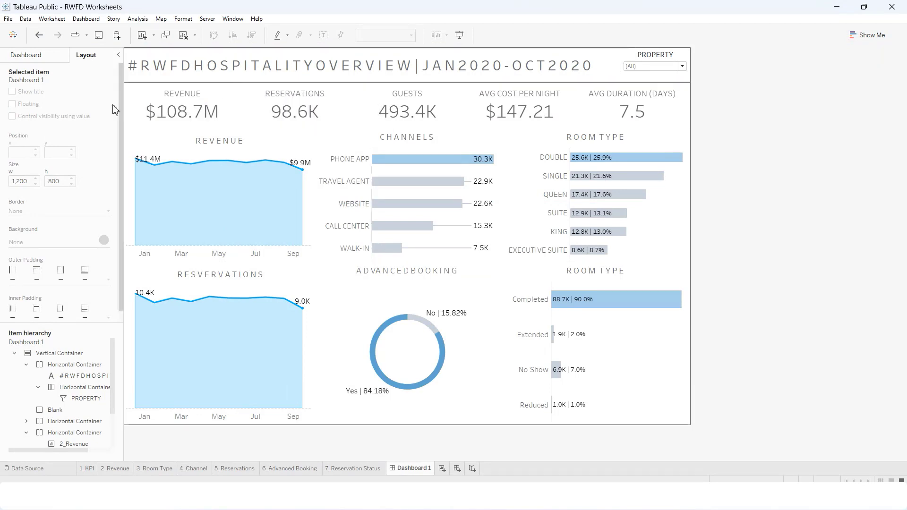
Insert a tiled blank object between the dashboard title row and the KPI row
left_click(51, 59)
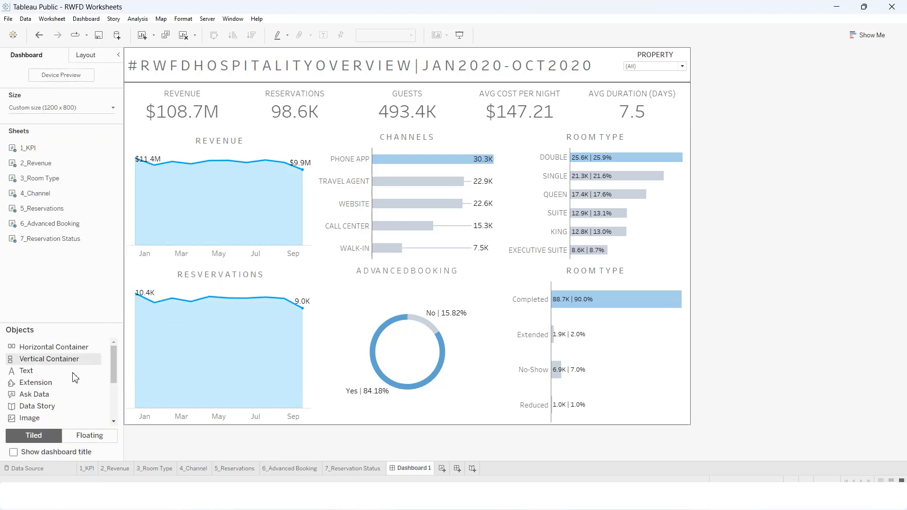
scroll(74, 419, "down", 3)
left_click_drag(29, 349, 196, 92)
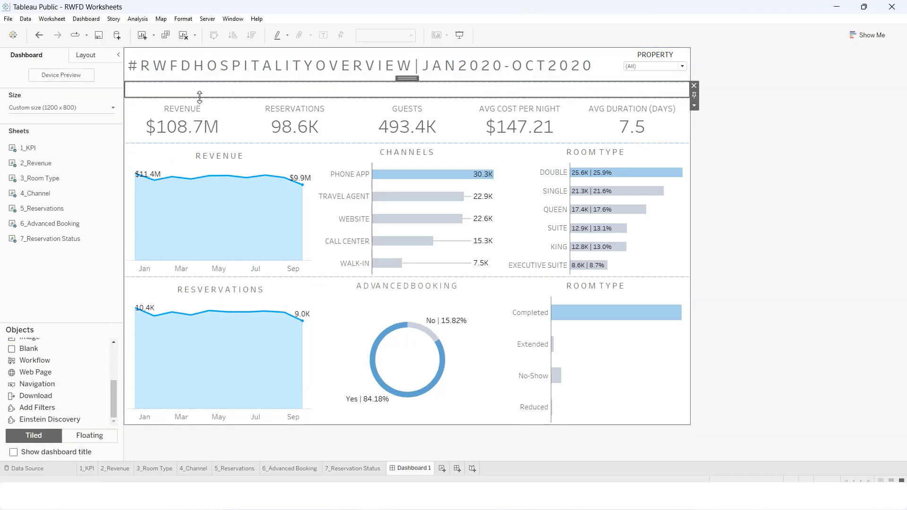
left_click(585, 94)
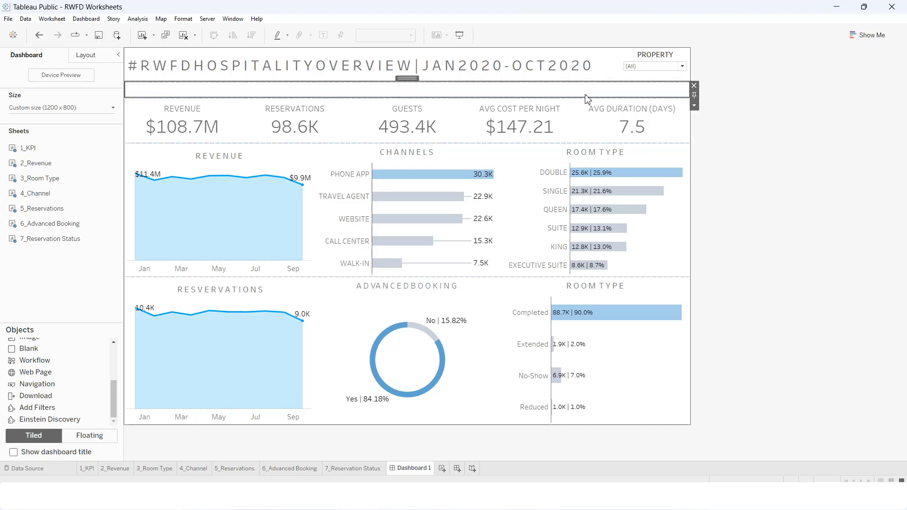
scroll(75, 384, "up", 5)
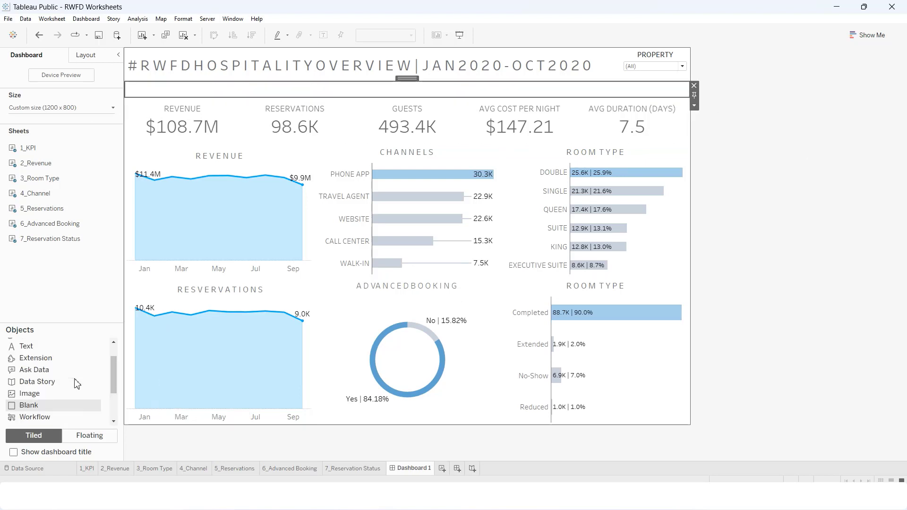
Give the outer vertical container a light grey background
left_click(107, 59)
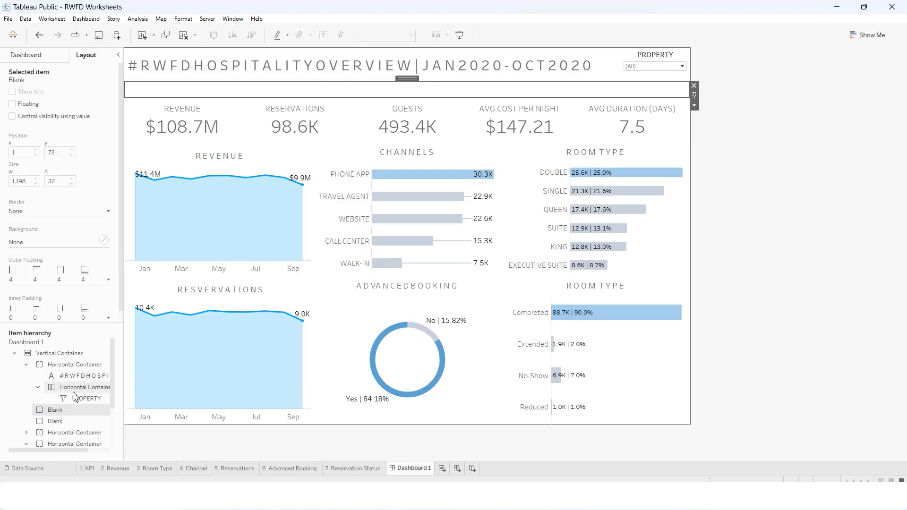
left_click(65, 354)
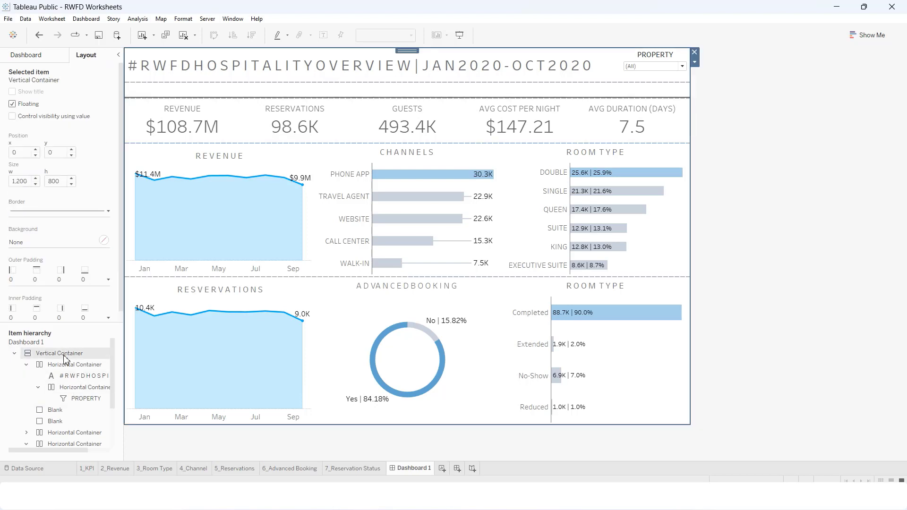
left_click(53, 241)
left_click(32, 299)
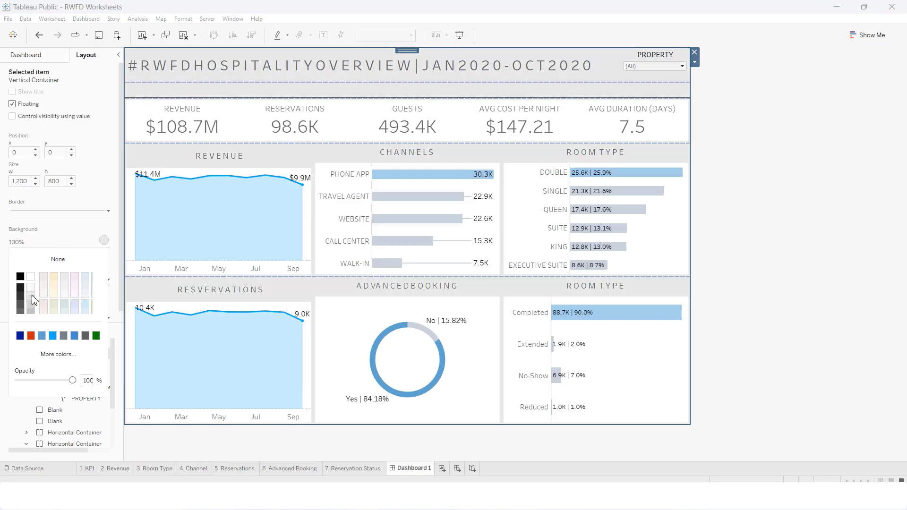
left_click(757, 211)
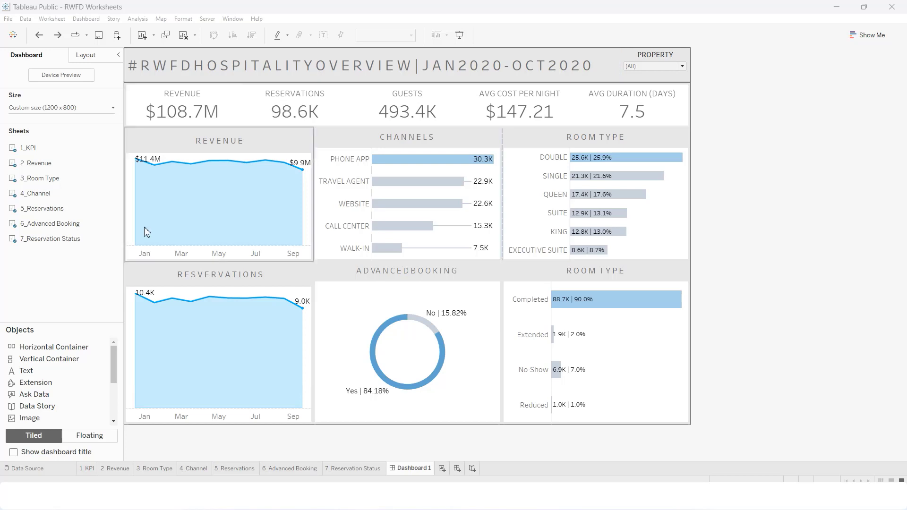
Insert a horizontal container between the title row and the KPI row, and shrink it to a thin spacer strip
left_click_drag(75, 352, 329, 95)
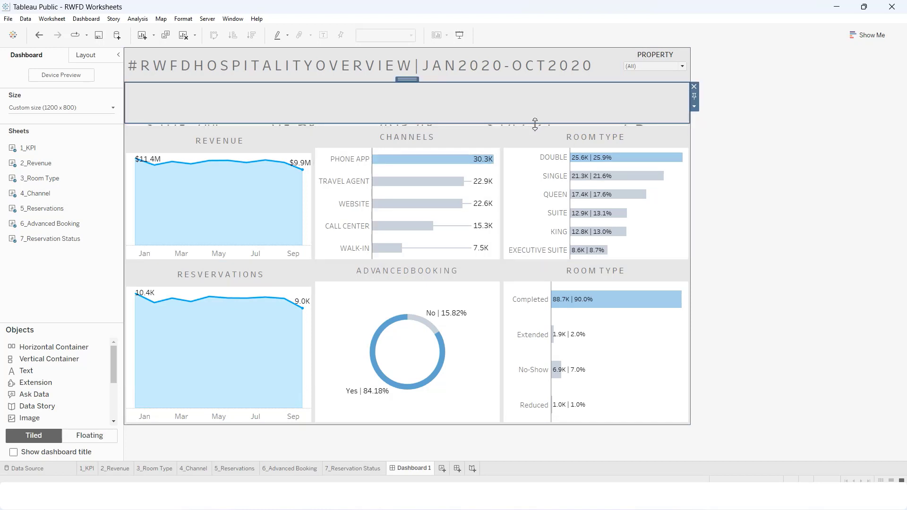
left_click_drag(535, 124, 569, 112)
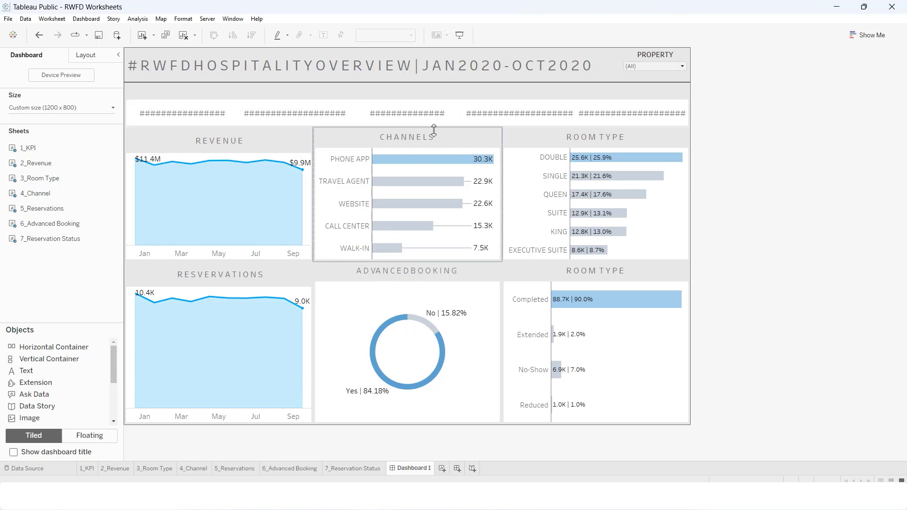
Extend the KPI row downward, and enlarge the upper chart row downward into the space of the lower chart row
left_click_drag(434, 129, 432, 146)
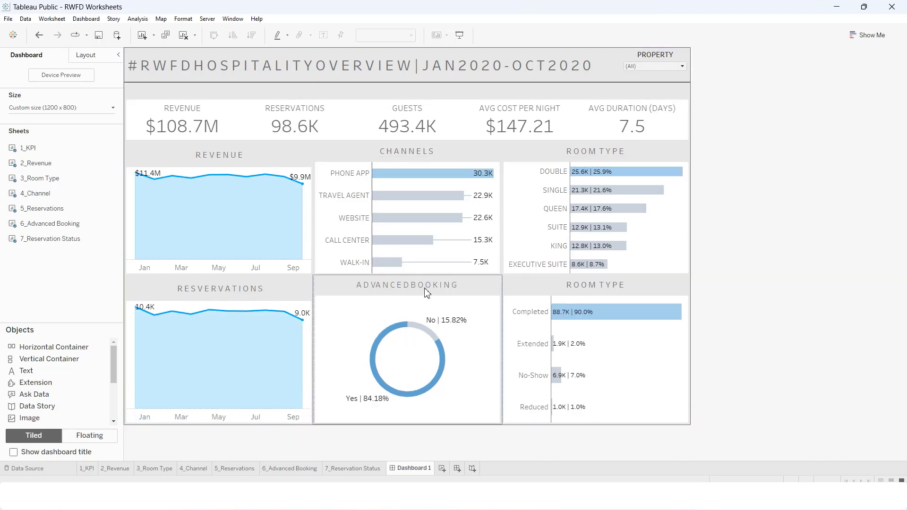
left_click_drag(415, 279, 416, 293)
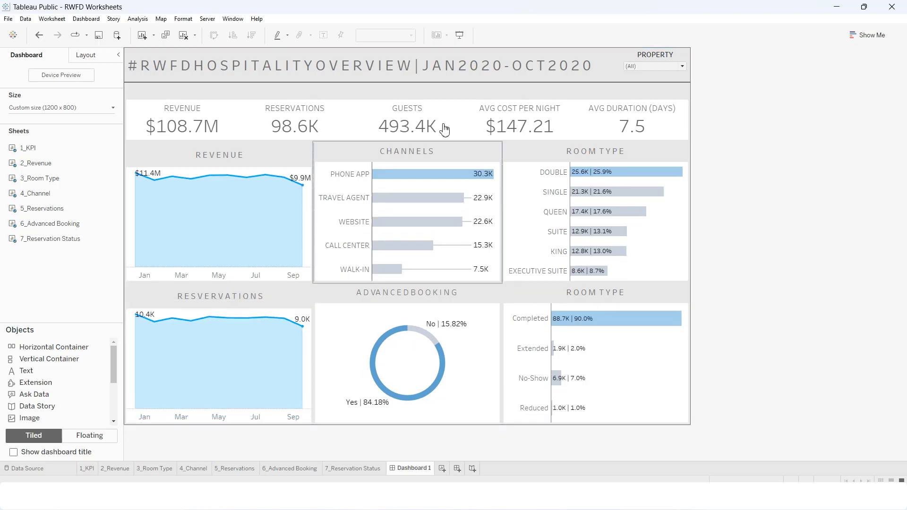
left_click(428, 115)
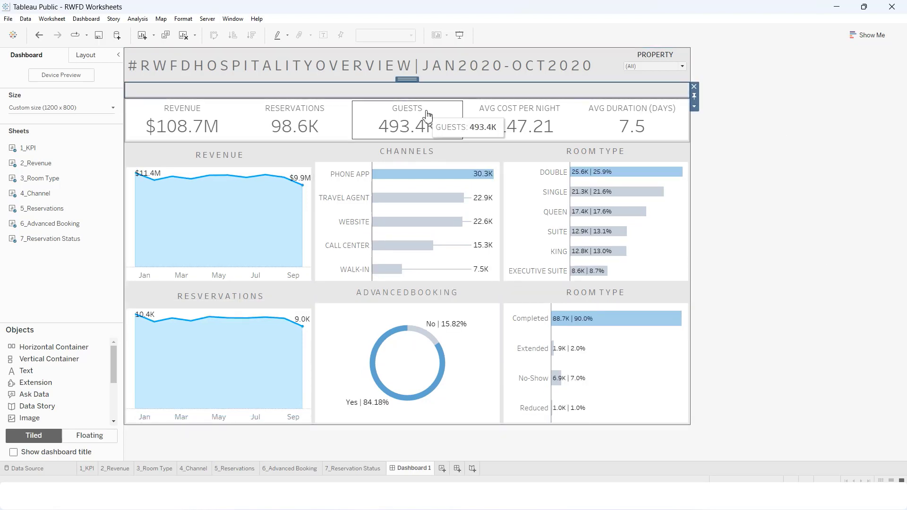
left_click(716, 140)
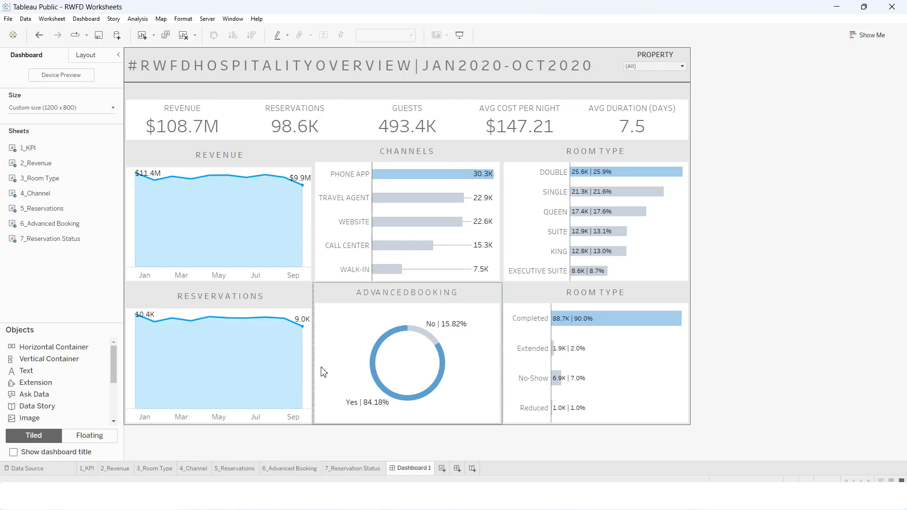
Give the revenue, channels and room type charts in the upper row a white background
left_click(263, 161)
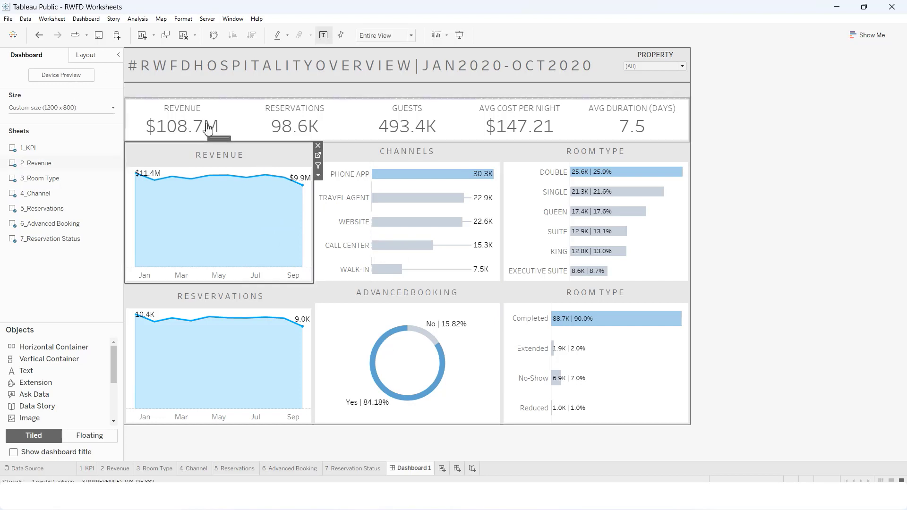
left_click(98, 57)
left_click(73, 242)
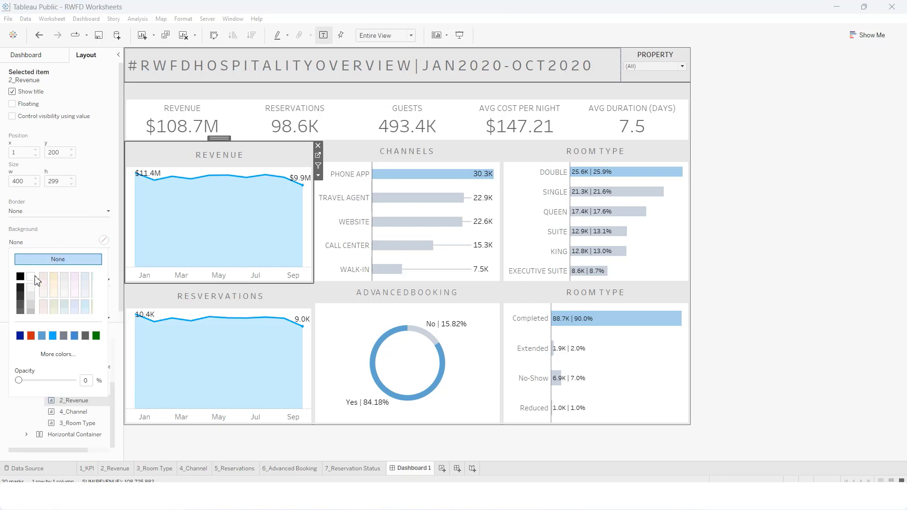
left_click(399, 151)
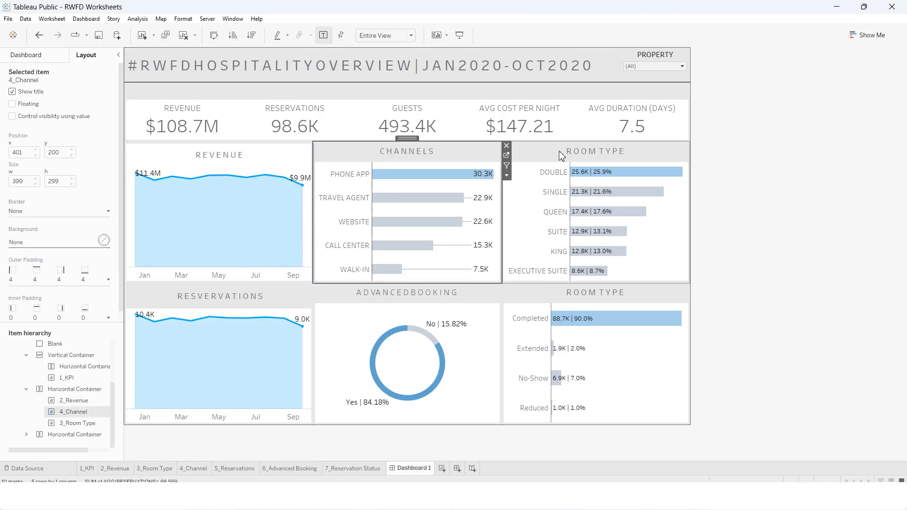
left_click(47, 243)
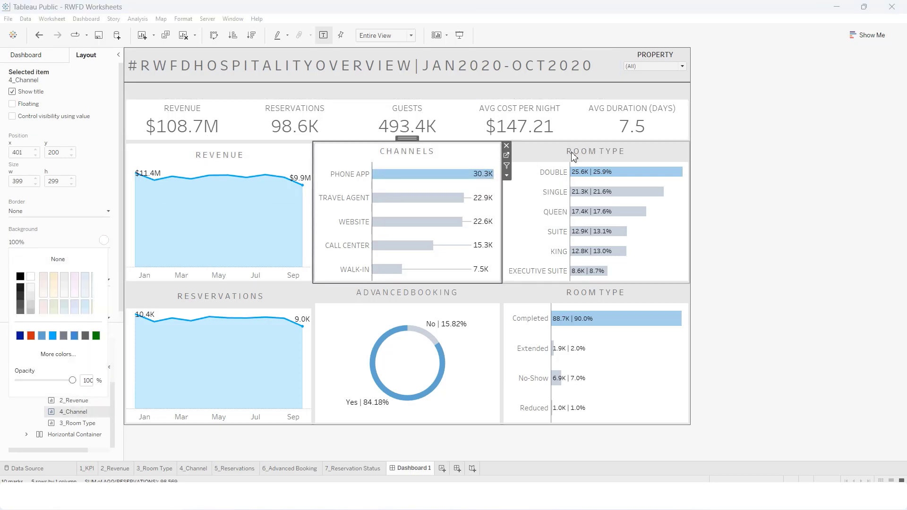
left_click(571, 152)
left_click(80, 244)
left_click(31, 277)
Give the reservations, advanced booking and reservation status charts in the lower row a white background
left_click(220, 296)
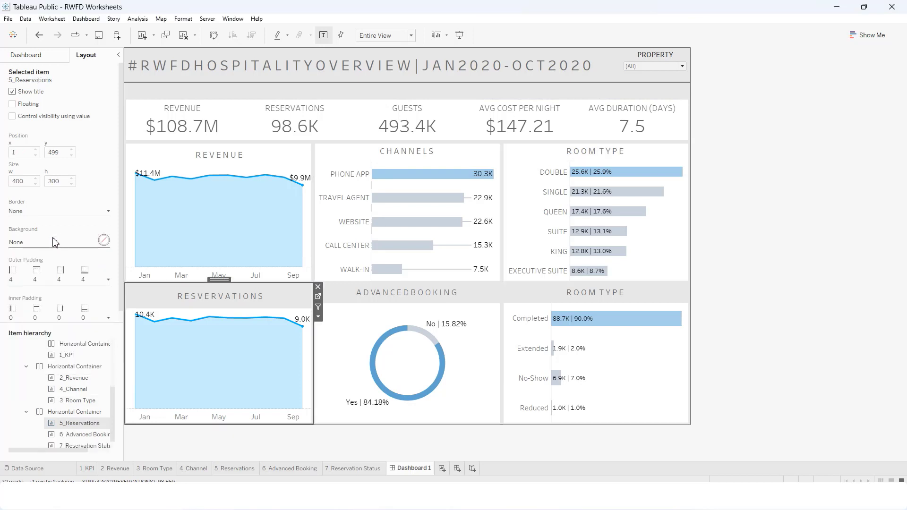
left_click(48, 242)
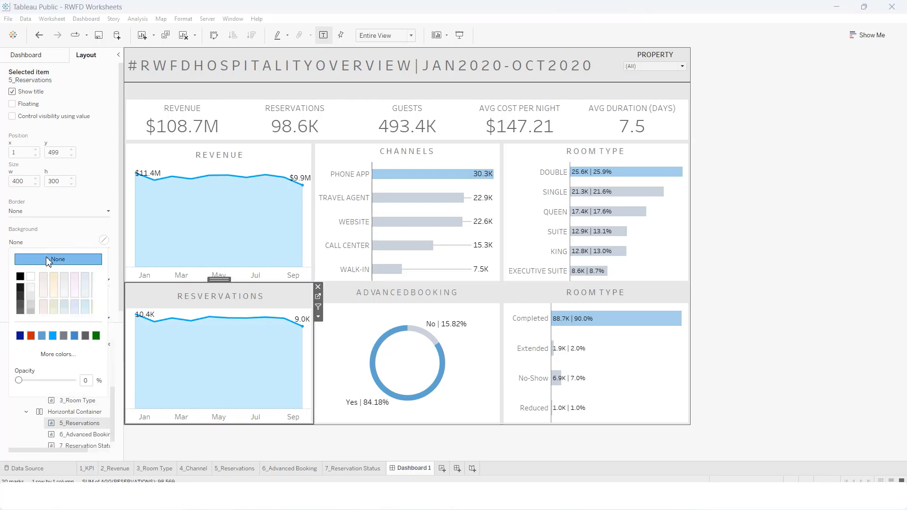
left_click(366, 294)
left_click(79, 246)
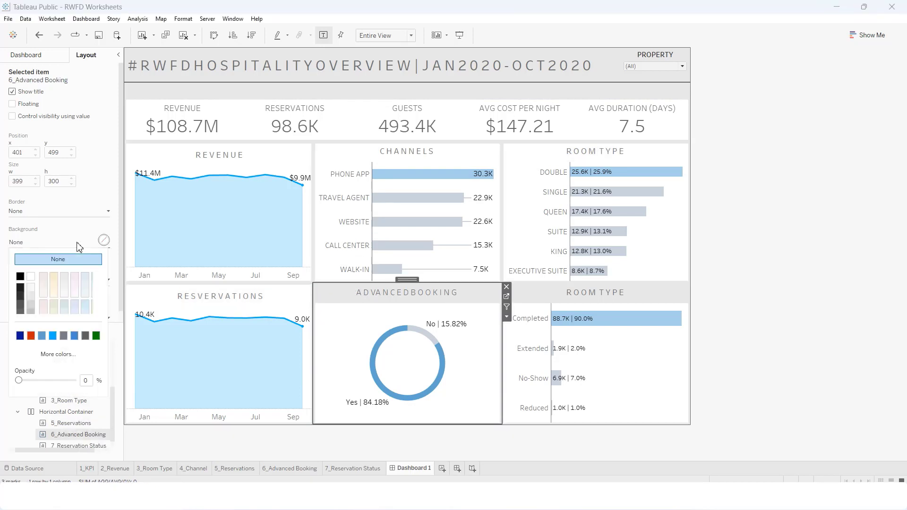
left_click(31, 277)
left_click(562, 289)
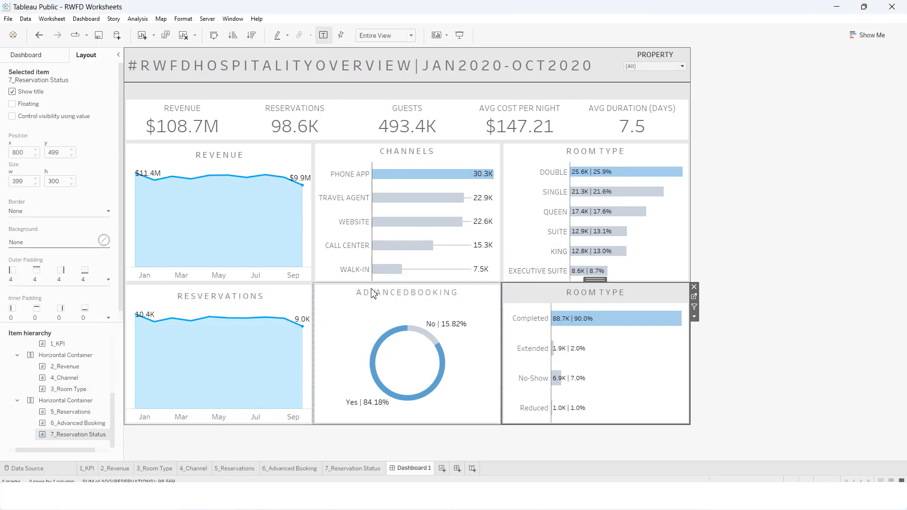
left_click(59, 243)
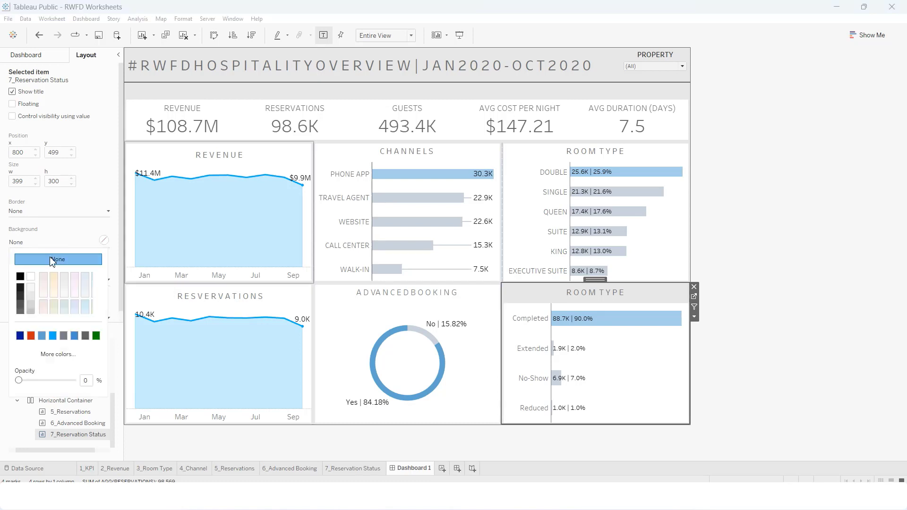
left_click(30, 277)
left_click(812, 263)
Set the outer padding of the 1_KPI sheet to 10 on all sides
left_click(66, 400)
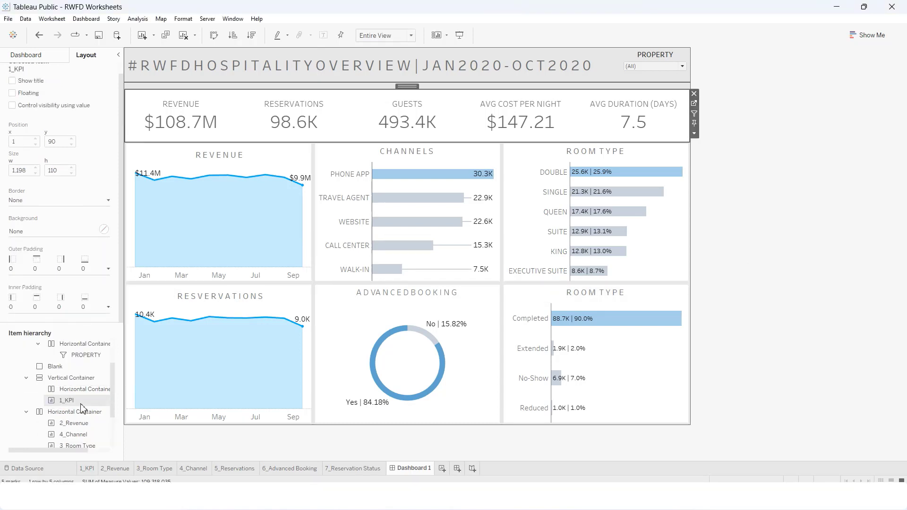
left_click(51, 269)
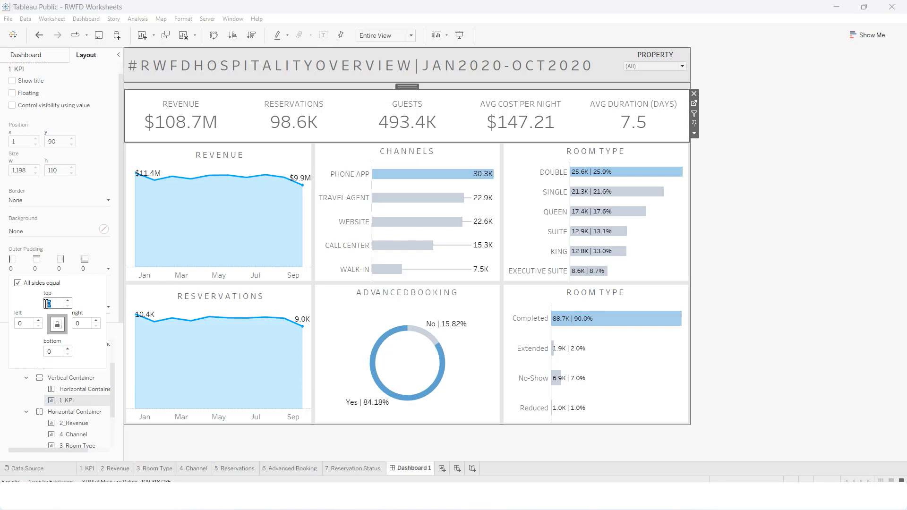
type("10")
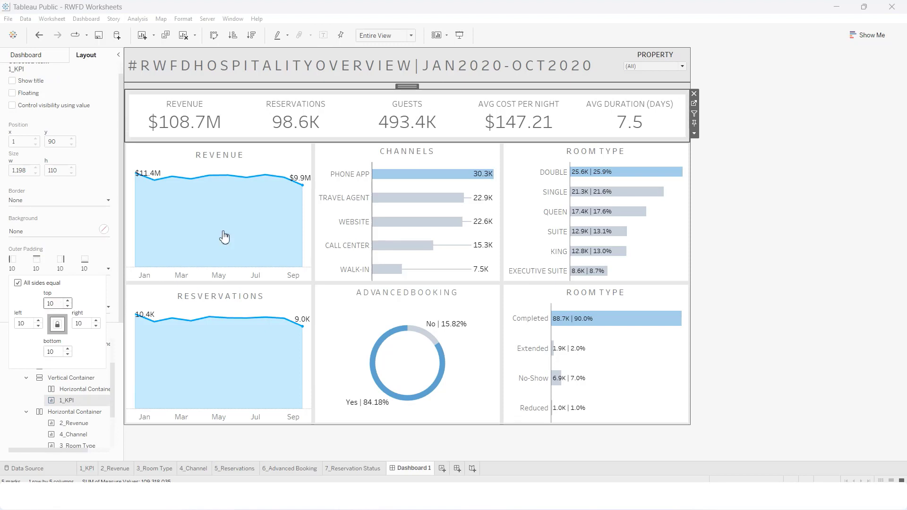
left_click(831, 186)
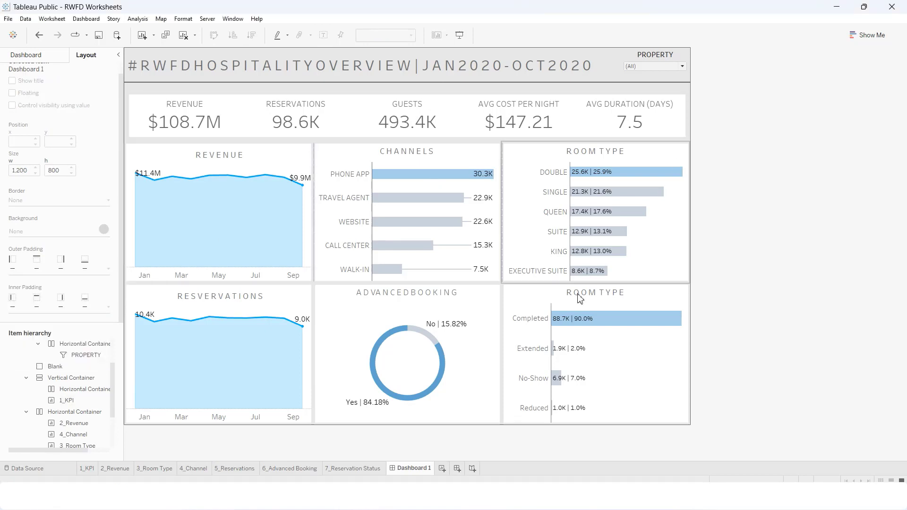
Set the outer padding of the 2_Revenue sheet to 10 on all sides
left_click(73, 412)
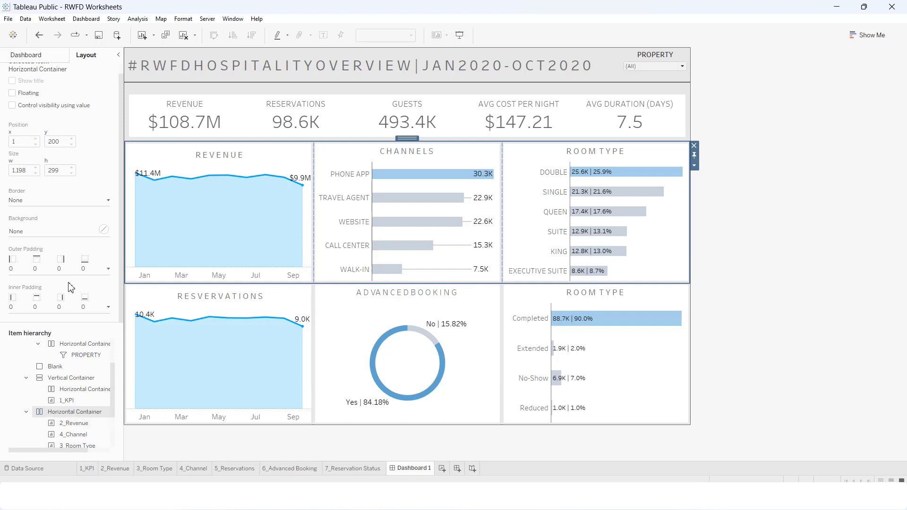
left_click(73, 423)
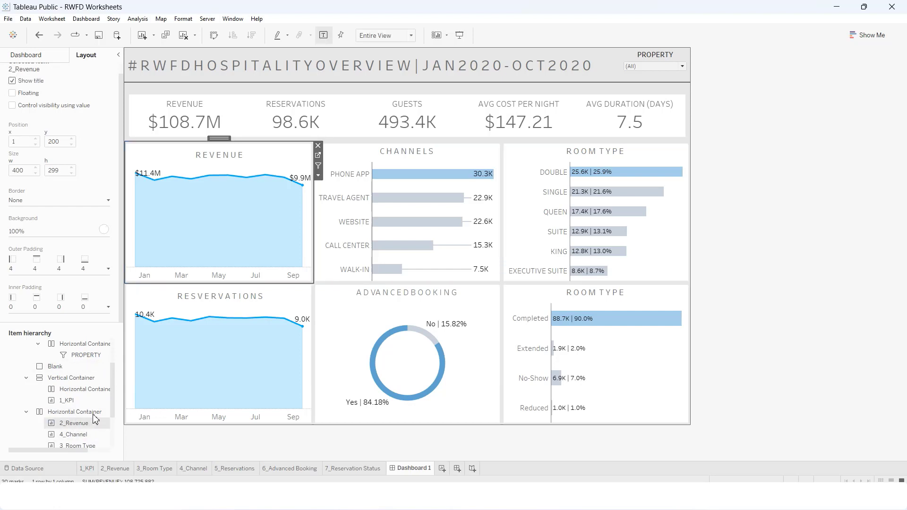
left_click(95, 272)
type("10")
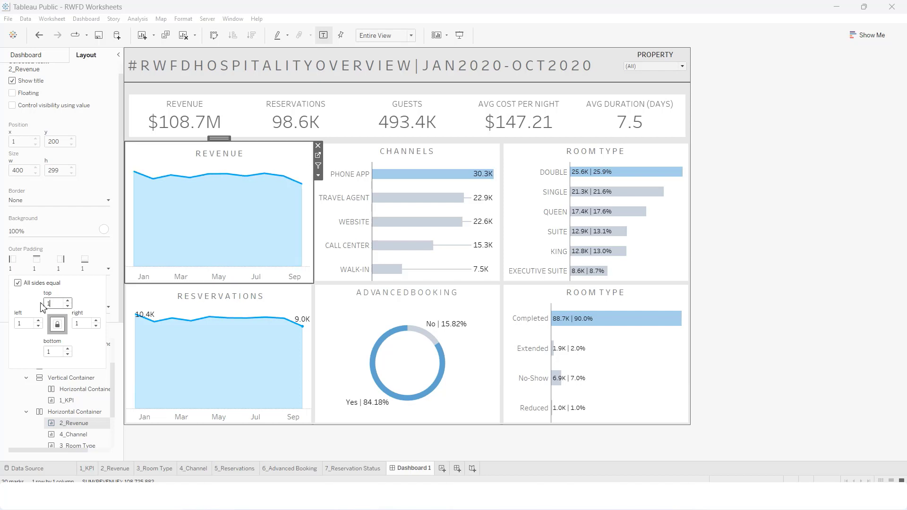
Set the outer padding of the 4_Channel and 3_Room Type sheets to 10 on all sides
left_click(391, 170)
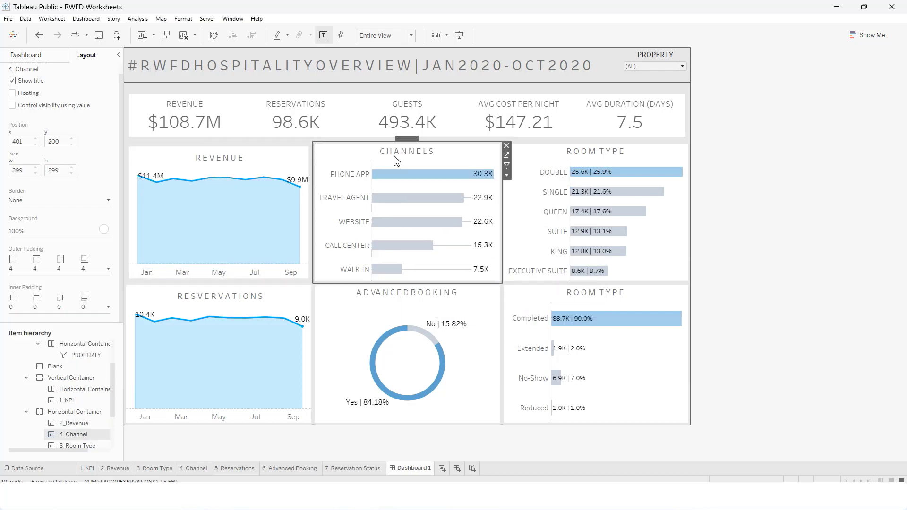
double_click(45, 306)
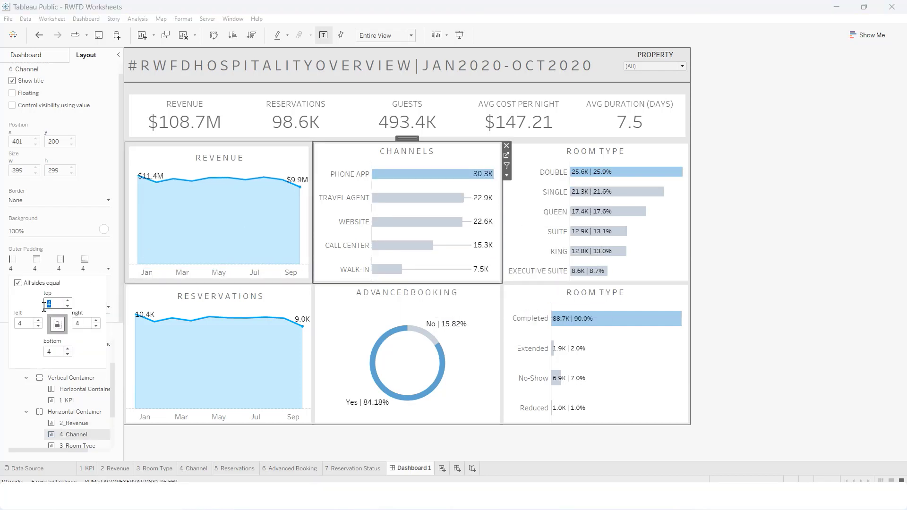
type("10")
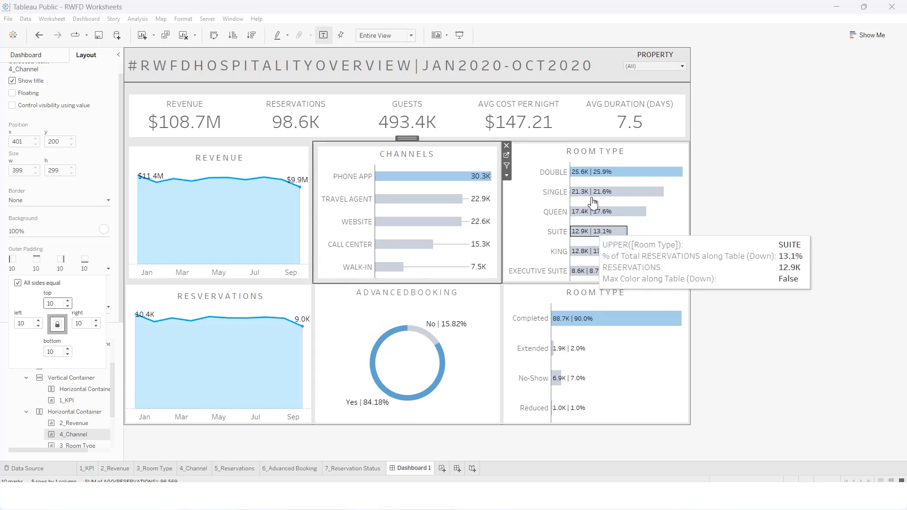
left_click(558, 155)
left_click(58, 278)
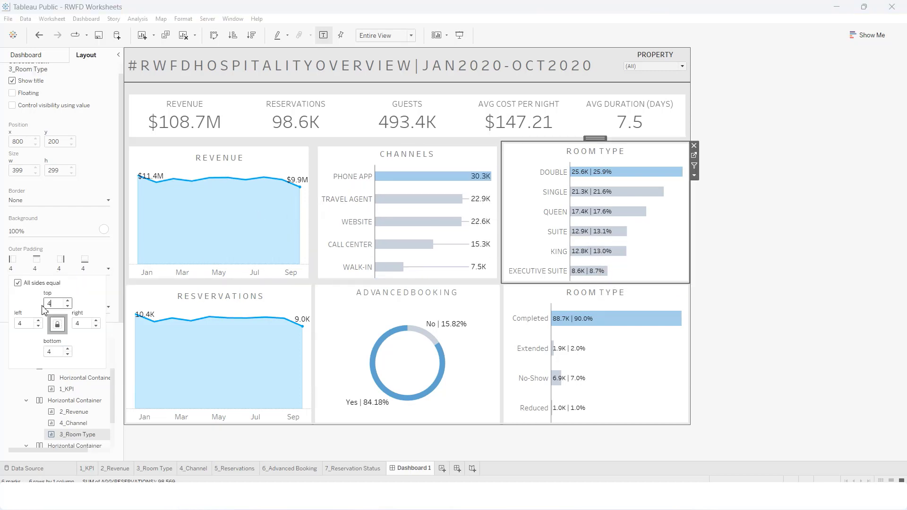
type("10")
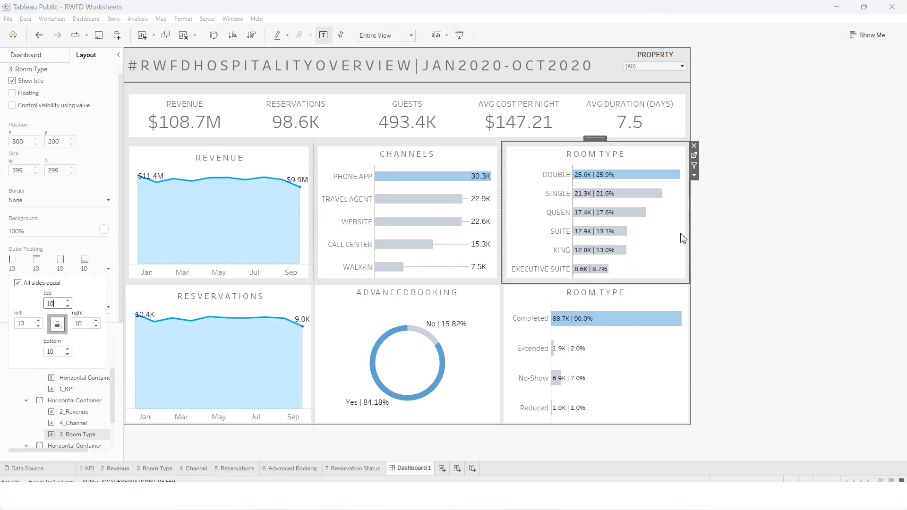
left_click(761, 231)
Unlink the outer padding sides of the 2_Revenue sheet and set its left outer padding to 15
left_click(231, 173)
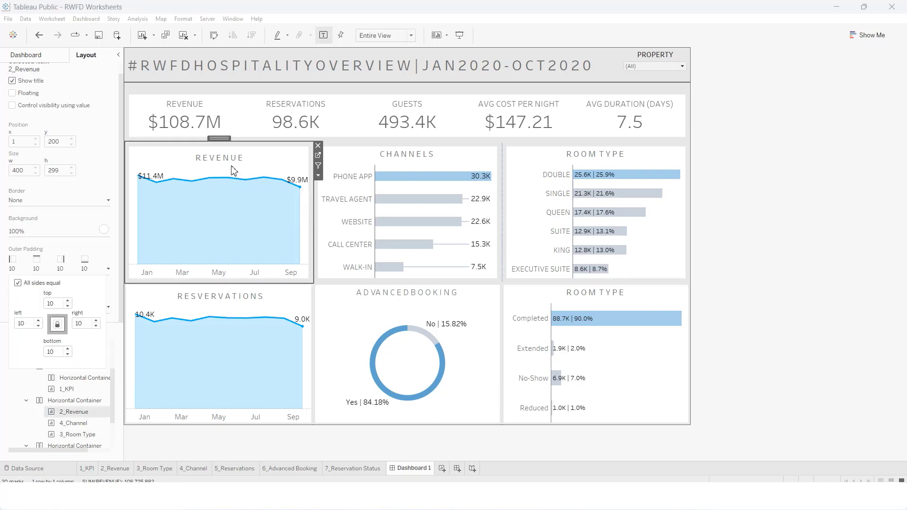
left_click(65, 269)
left_click(27, 322)
type("5")
left_click(814, 219)
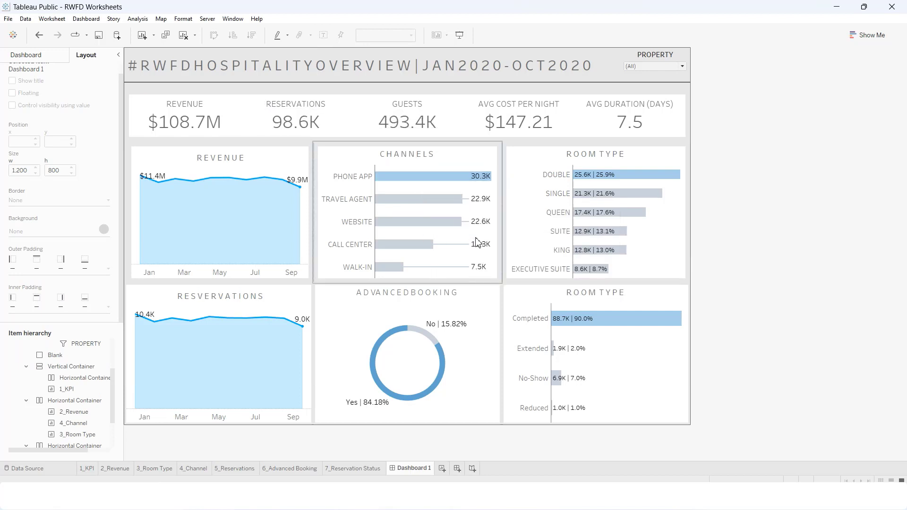
Unlink the outer padding sides of the 3_Room Type sheet and set its right outer padding to 15
left_click(550, 157)
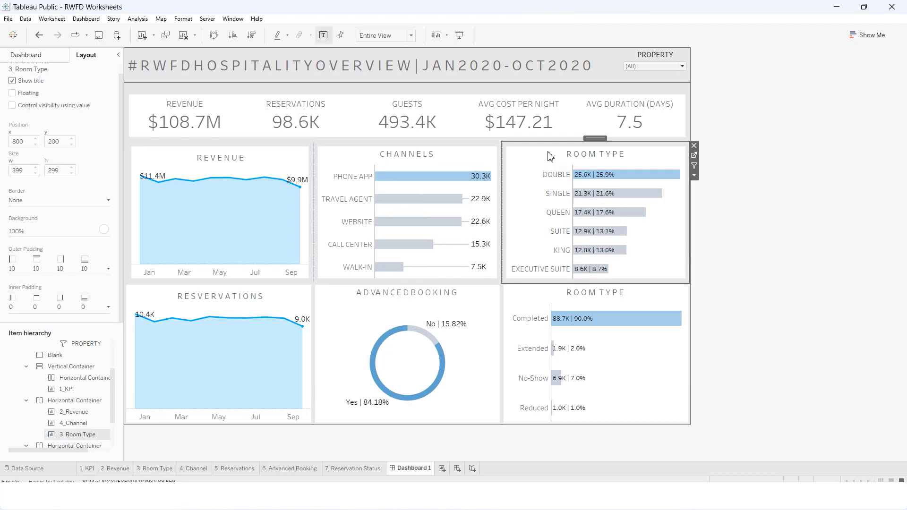
left_click(73, 266)
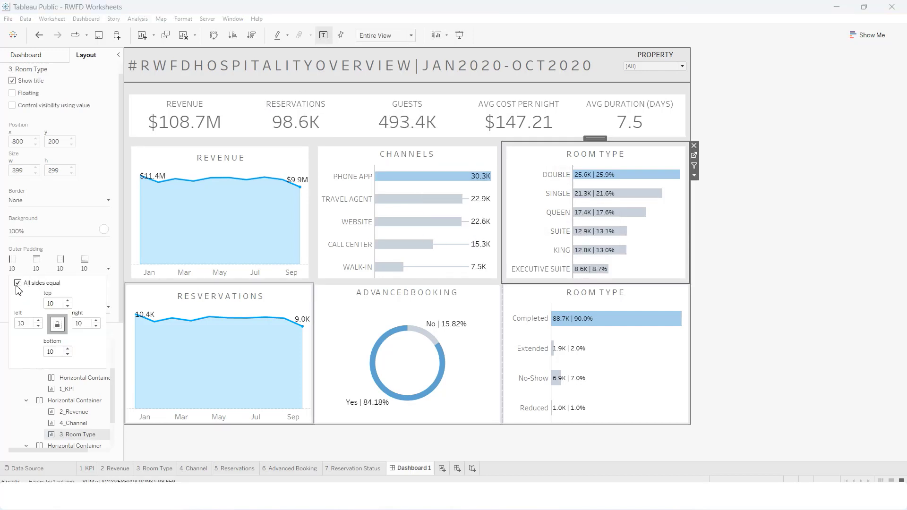
left_click(17, 284)
left_click(815, 233)
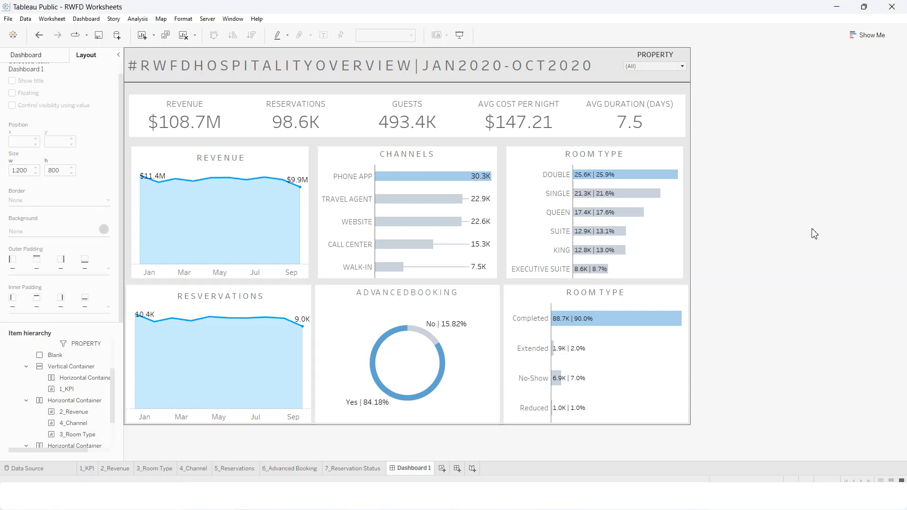
Unlink the outer padding sides of the 1_KPI sheet and set its left and right outer padding to 15
scroll(75, 415, "up", 1)
left_click(75, 414)
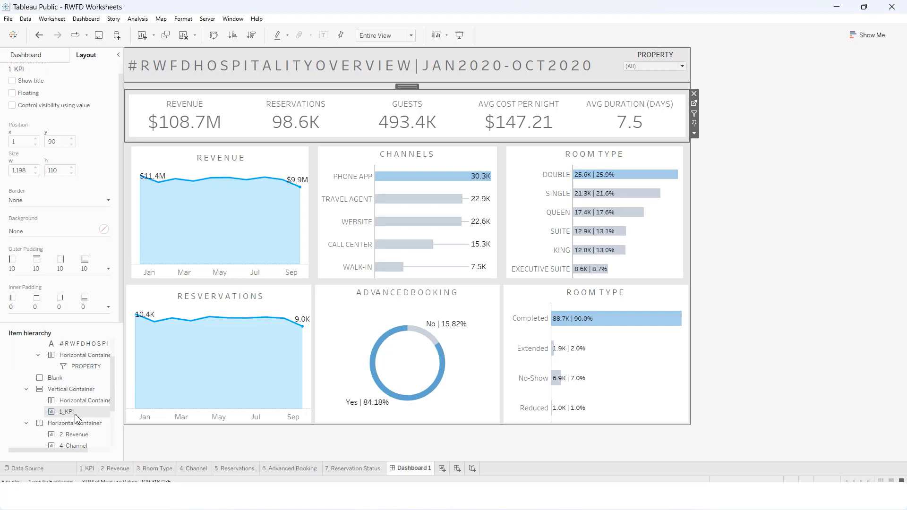
left_click(76, 267)
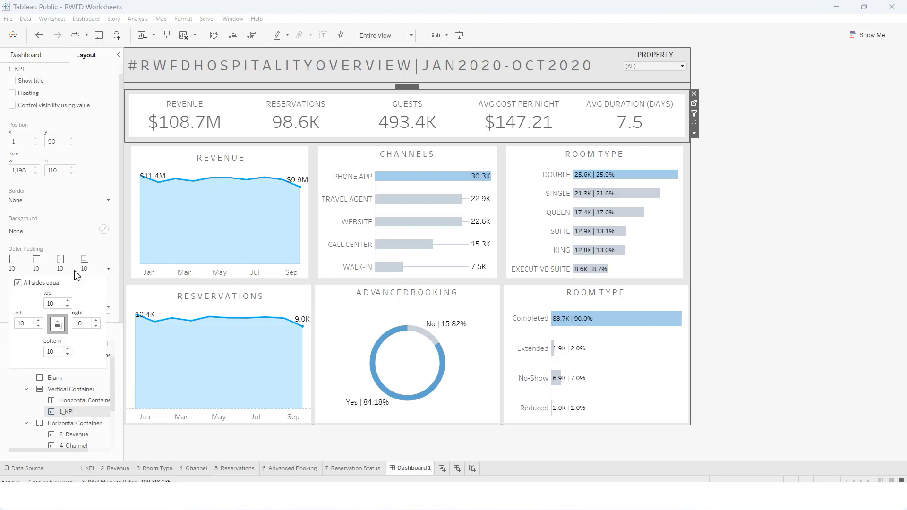
left_click(18, 283)
type("15")
double_click(81, 325)
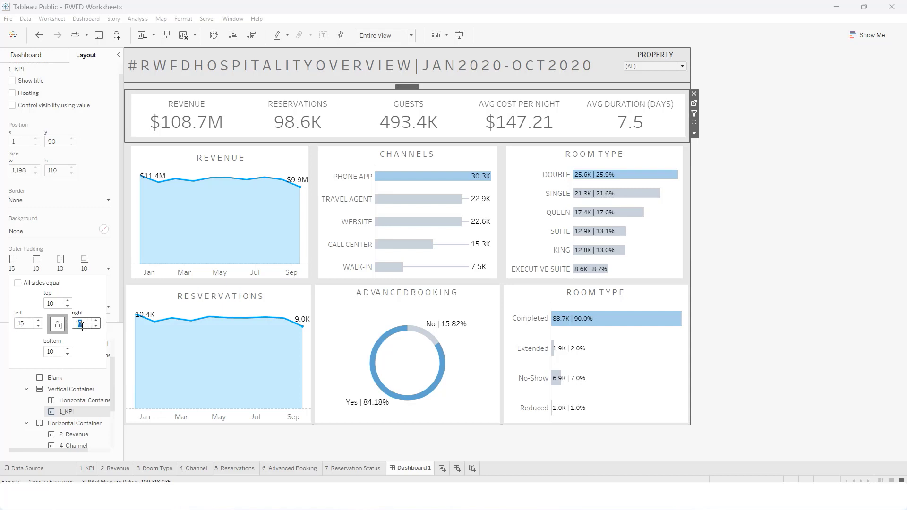
type("15")
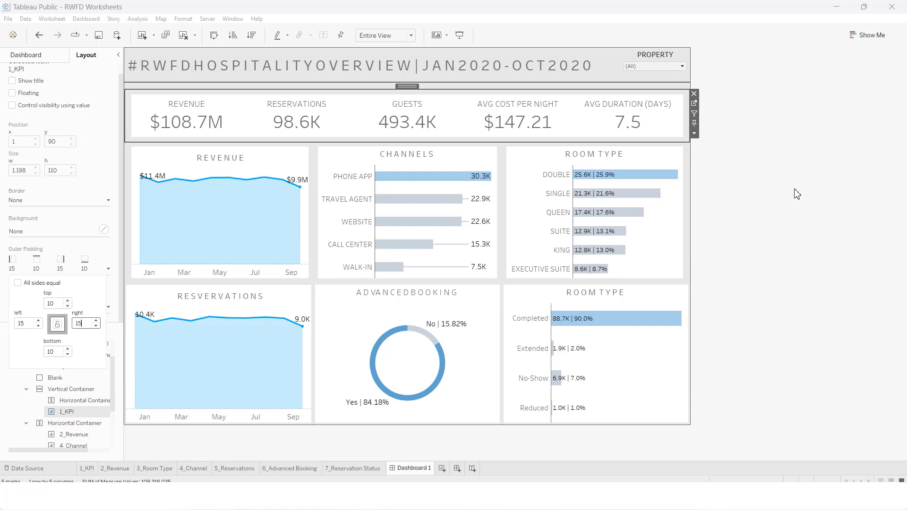
left_click(798, 196)
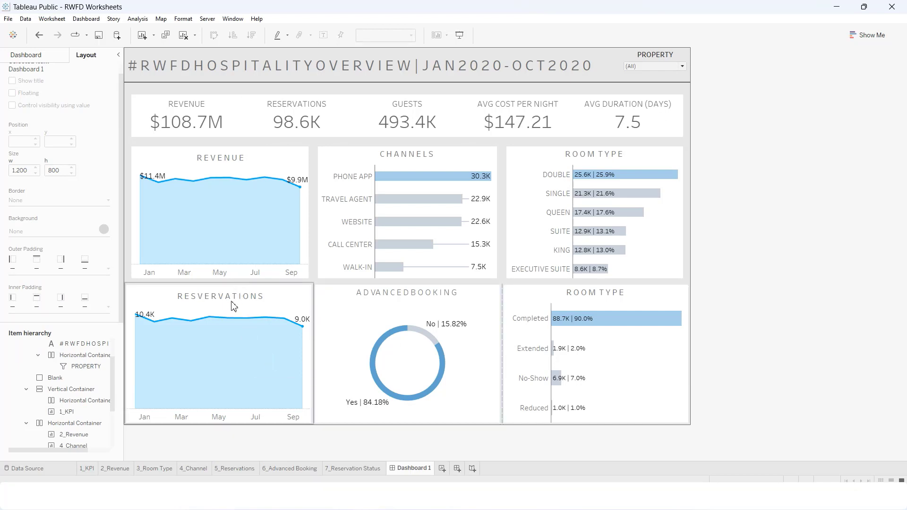
Set the outer padding of the 5_Reservations and 6_Advanced Booking sheets to 10 on all sides
left_click(229, 314)
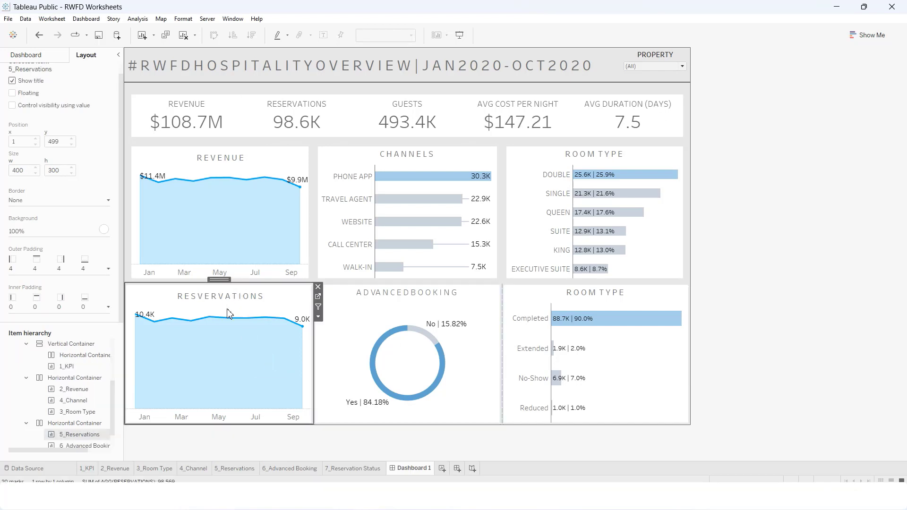
left_click(82, 267)
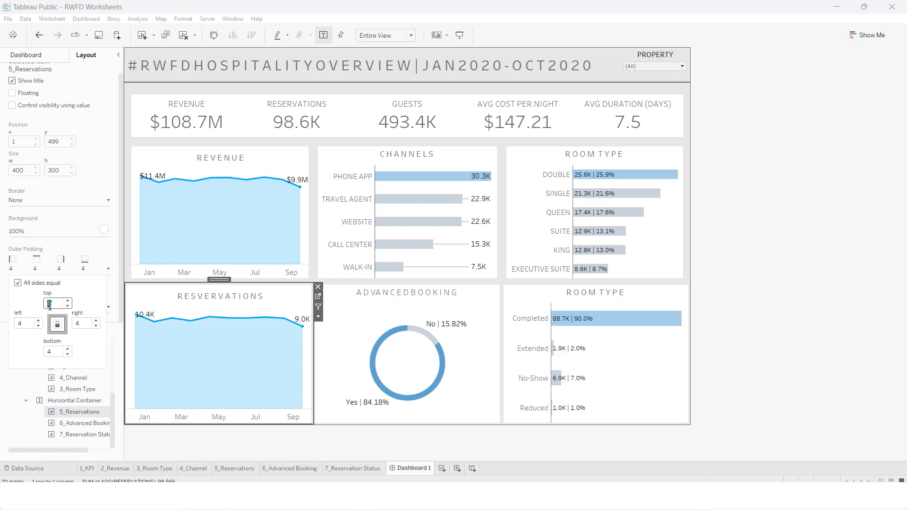
type("10")
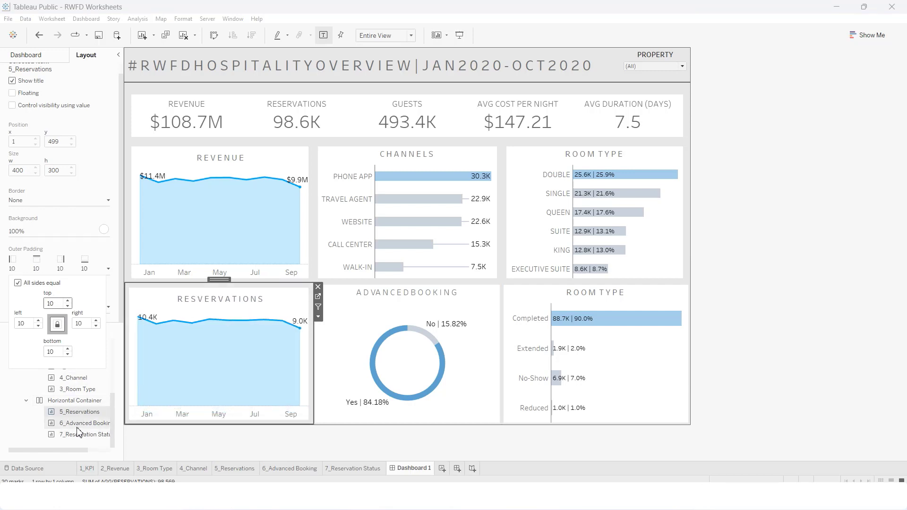
left_click(76, 423)
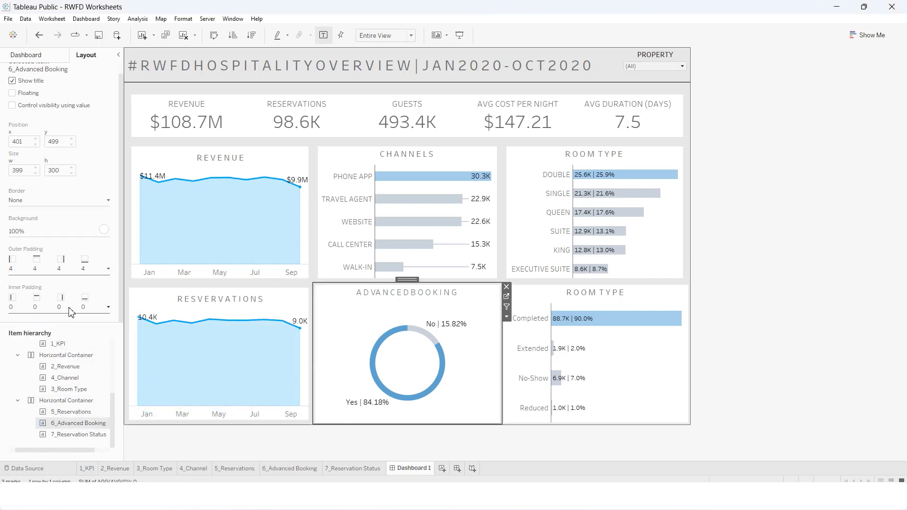
left_click(71, 270)
type("10")
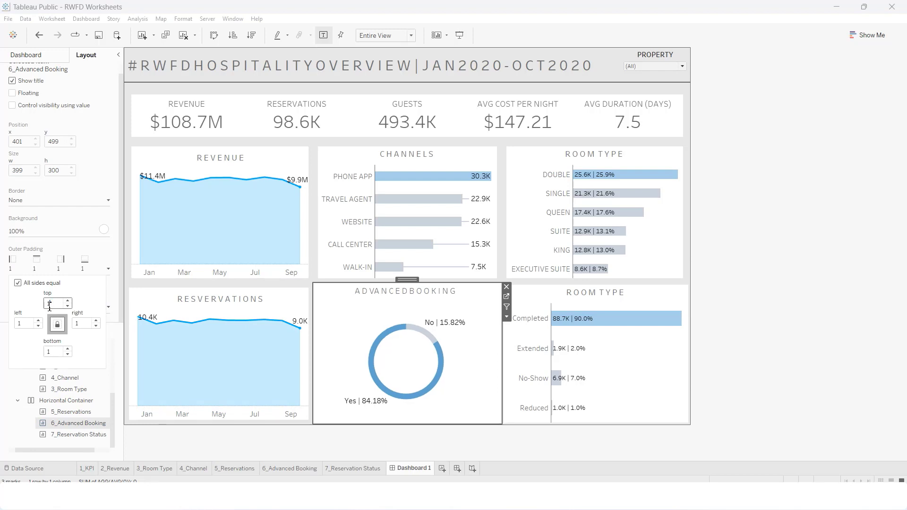
Set the outer padding of the 7_Reservation Status sheet to 10 on all sides
left_click(77, 435)
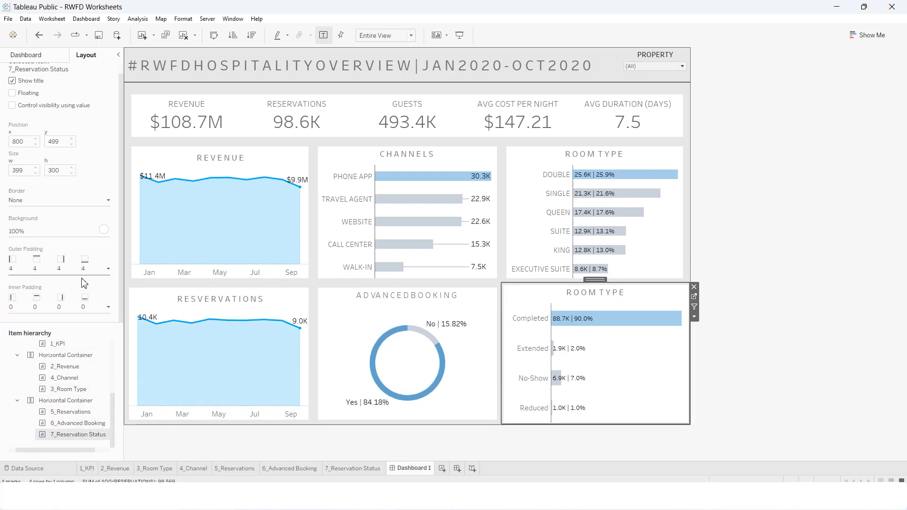
left_click(60, 266)
type("10")
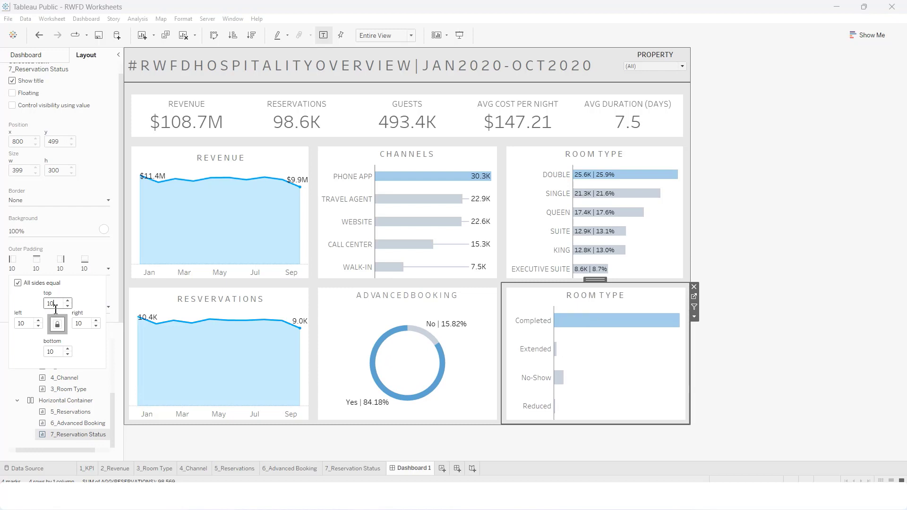
left_click(820, 308)
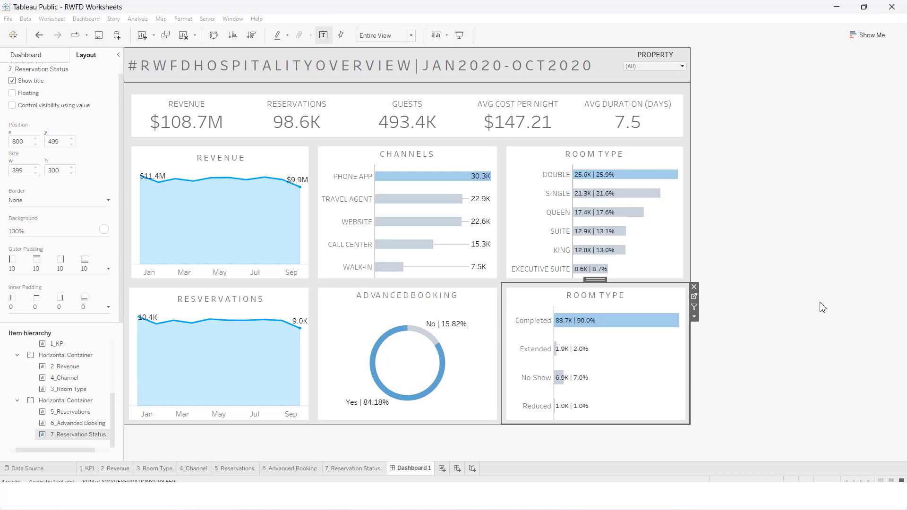
Unlink the outer padding sides of the 5_Reservations sheet and set its left outer padding to 15
left_click(202, 304)
left_click(61, 265)
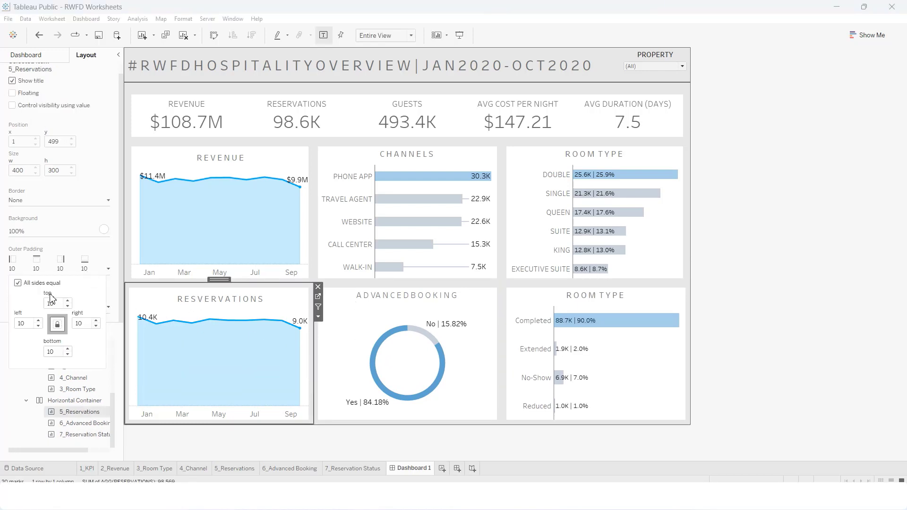
left_click(18, 282)
double_click(27, 323)
Unlink the outer padding sides of the 7_Reservation Status sheet and set its right outer padding to 15
left_click(581, 304)
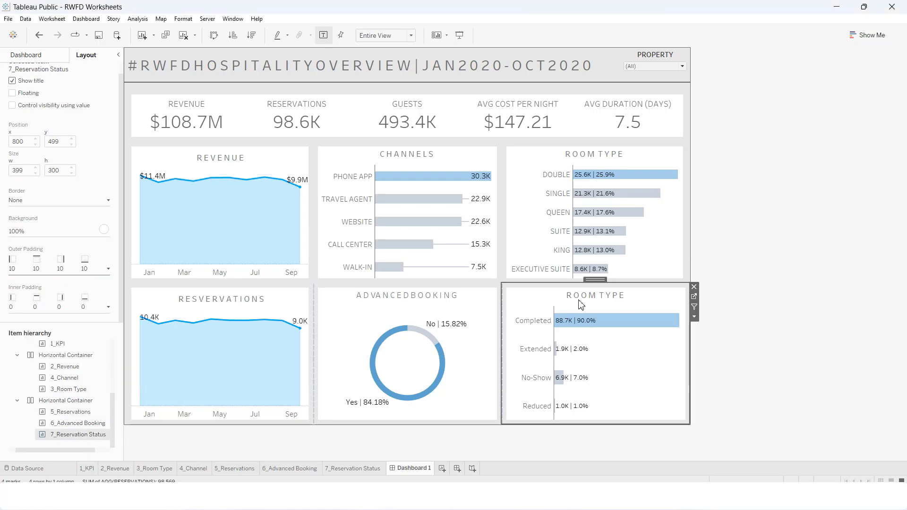
left_click(61, 265)
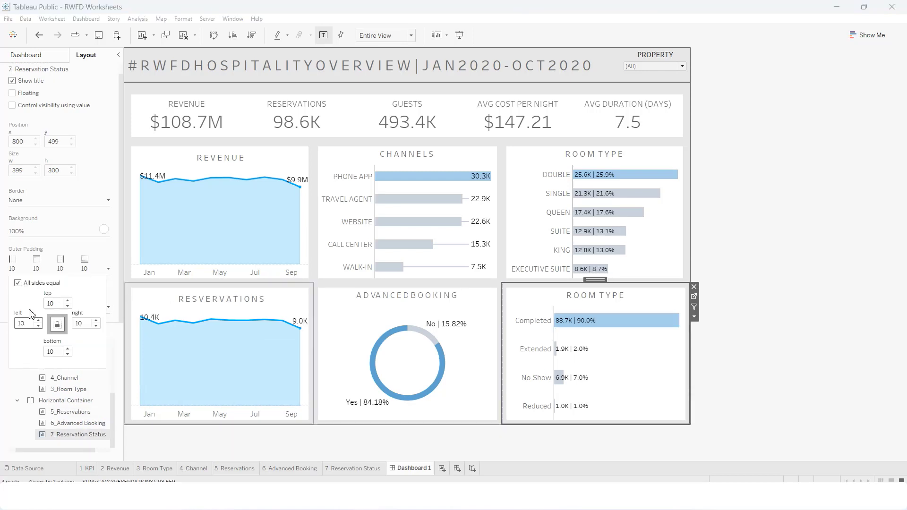
left_click(18, 282)
left_click(812, 307)
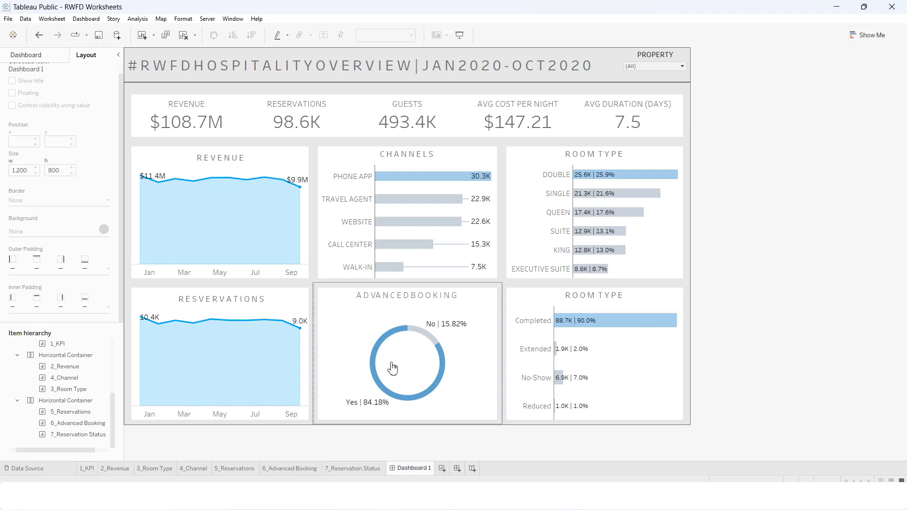
Set the bottom outer padding of the 5_Reservations sheet to 15
left_click(59, 401)
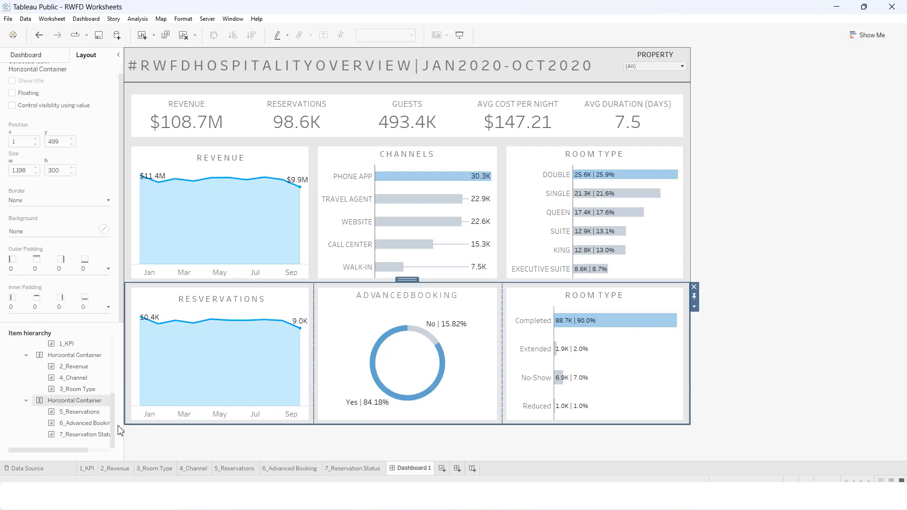
left_click(95, 411)
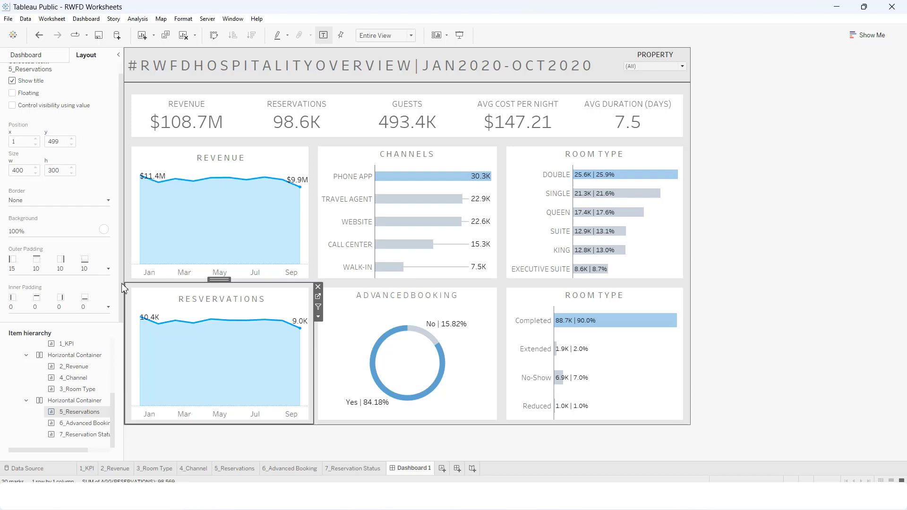
left_click(70, 270)
left_click(54, 351)
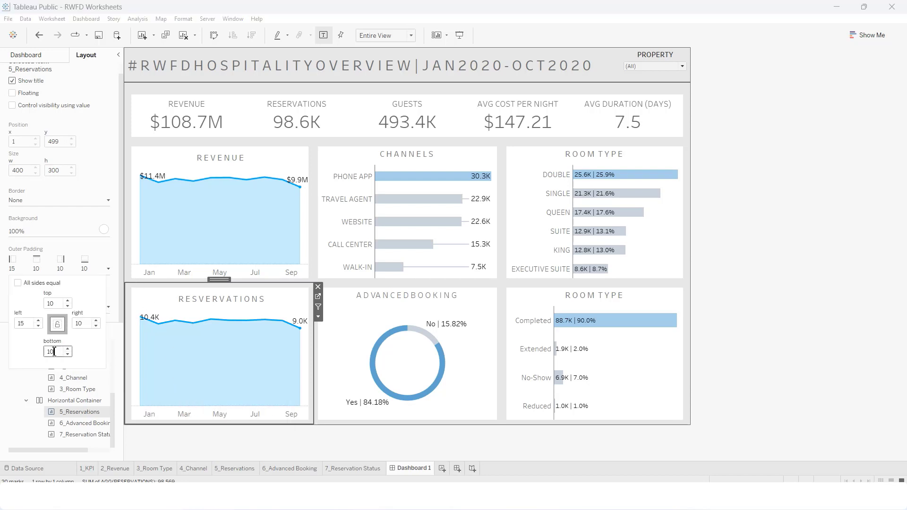
type("15")
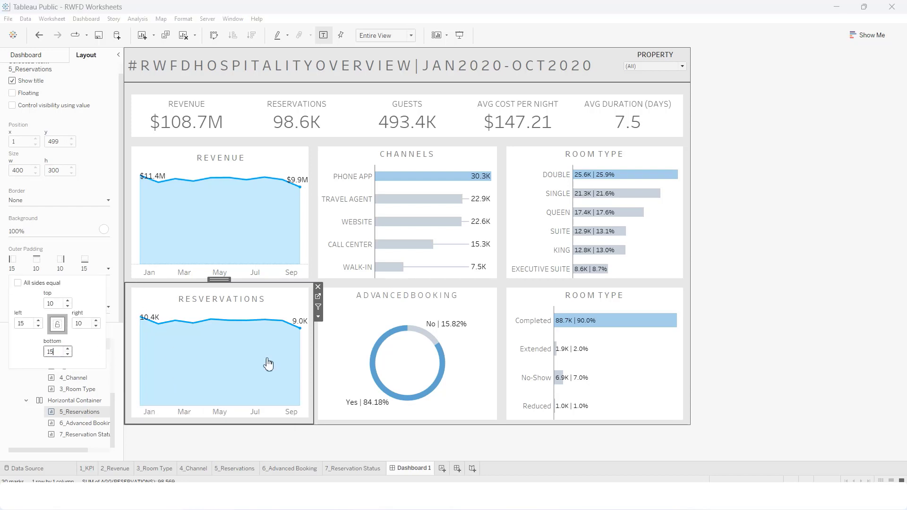
Unlink the outer padding sides of the 6_Advanced Booking sheet and set its bottom outer padding to 15
left_click(334, 407)
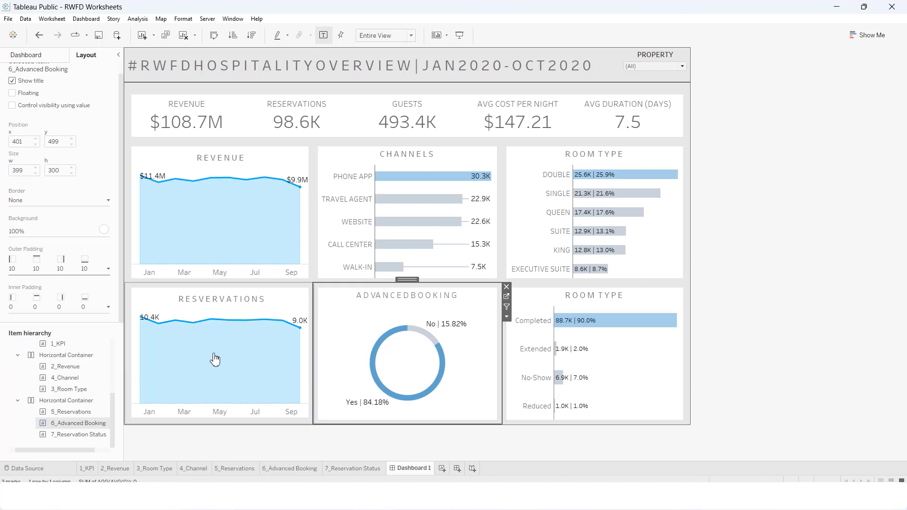
left_click(90, 269)
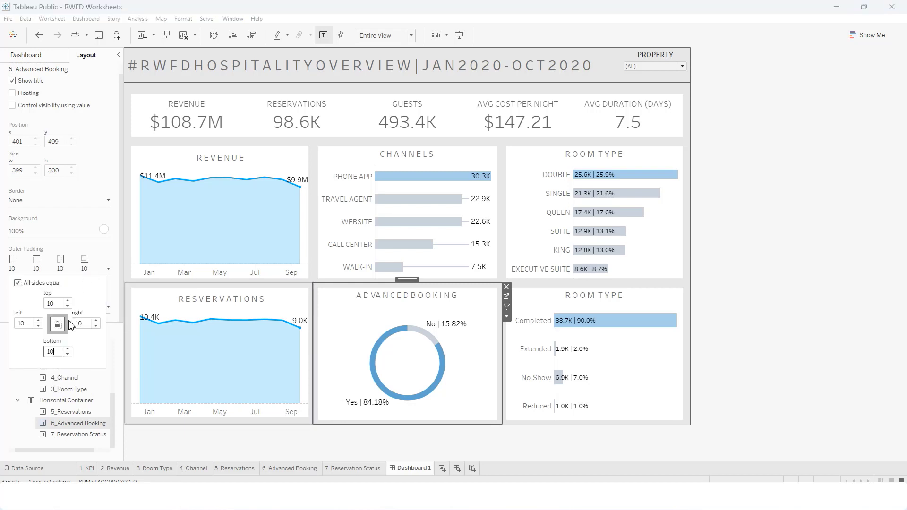
left_click(18, 283)
type("15")
key("Return")
Set the bottom outer padding of the 7_Reservation Status sheet to 15
left_click(593, 307)
left_click(66, 272)
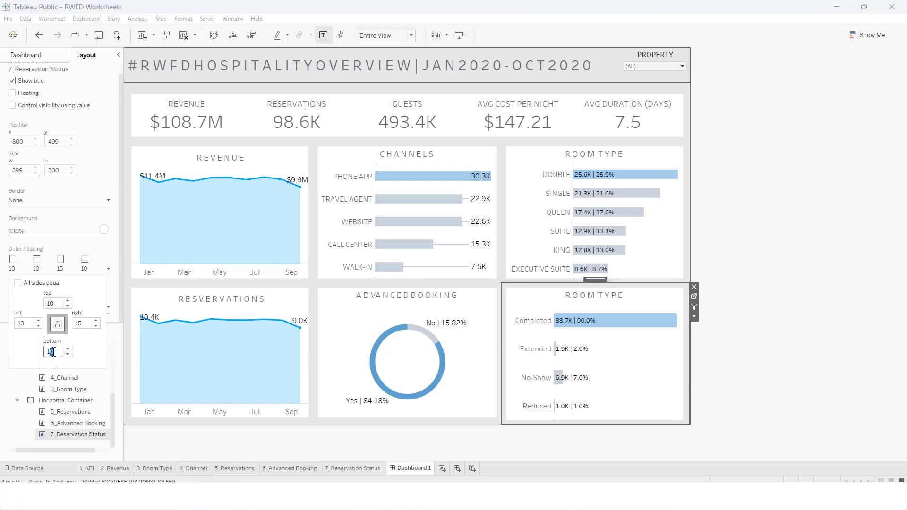
type("5")
left_click(759, 334)
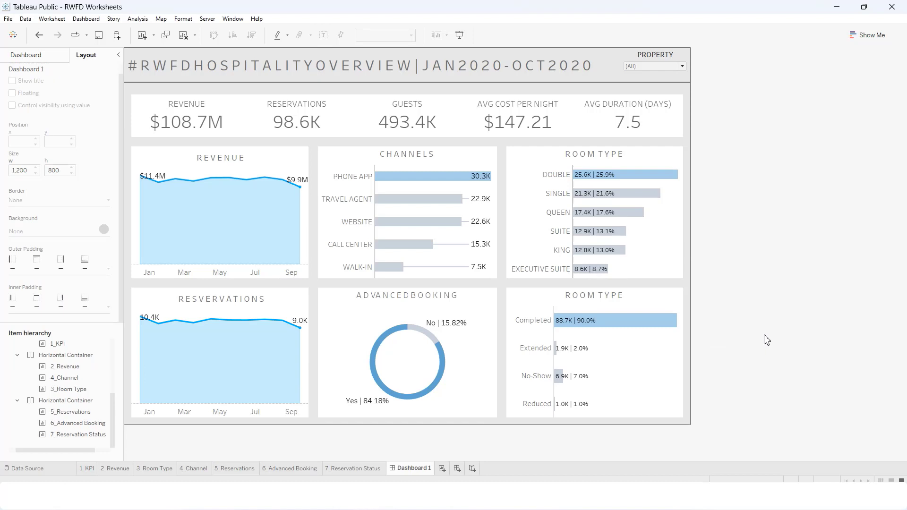
Preview the dashboard in presentation mode and return to editing
left_click(460, 34)
key("Escape")
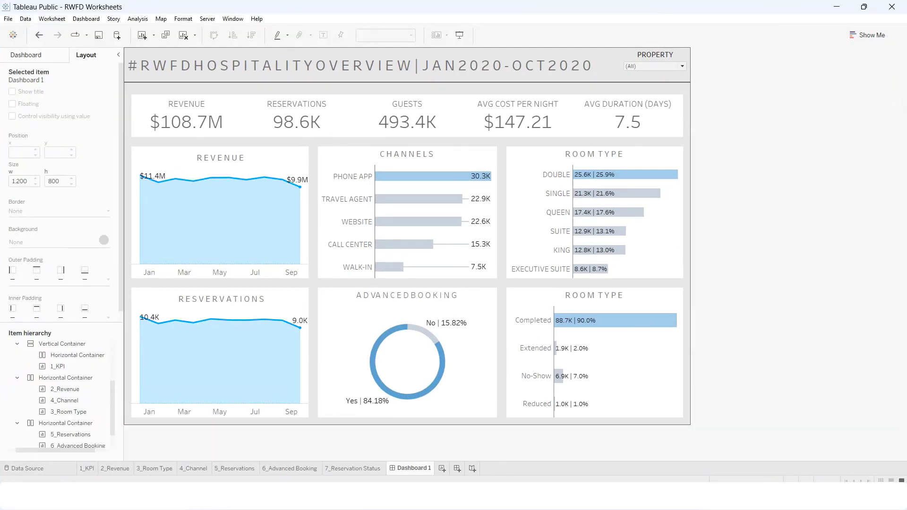
Add a horizontal container below the charts and a footer text object reading "By" the author's name, "|| Inspired By:" and the inspirer's name
left_click(51, 59)
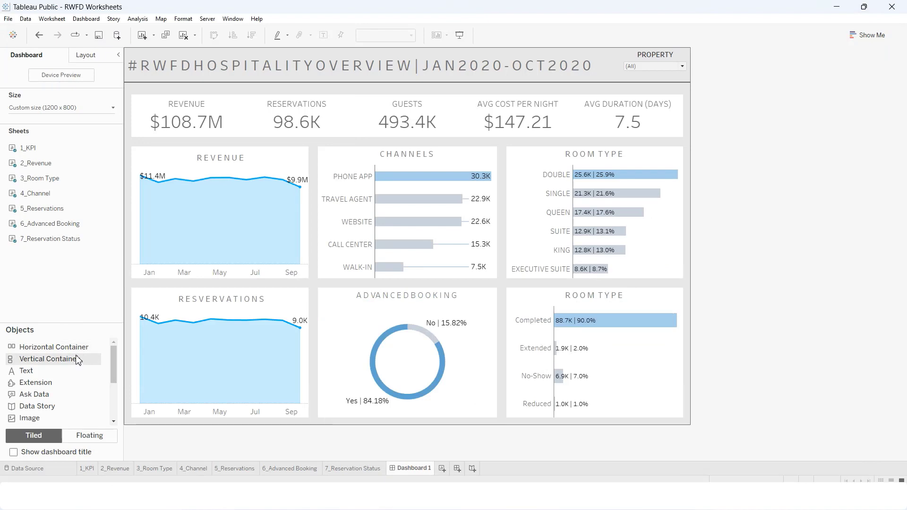
left_click_drag(67, 348, 213, 426)
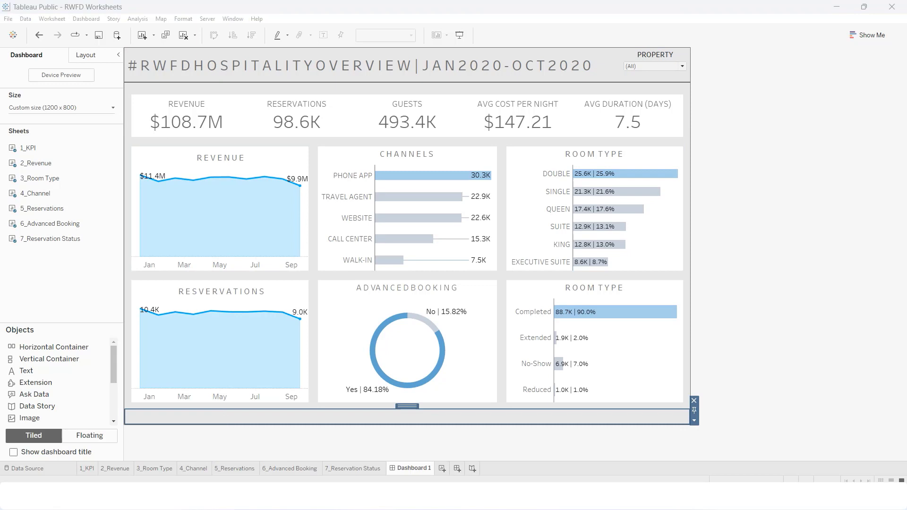
left_click_drag(39, 372, 176, 421)
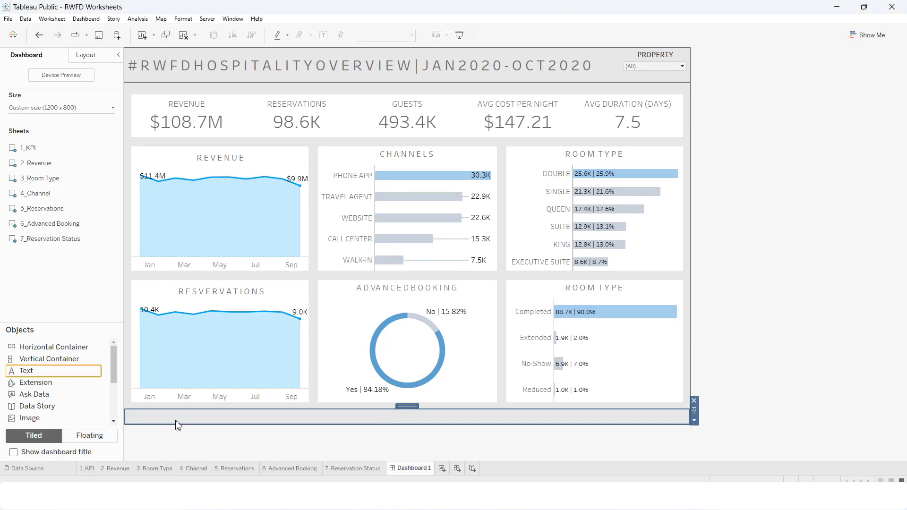
left_click_drag(25, 370, 192, 421)
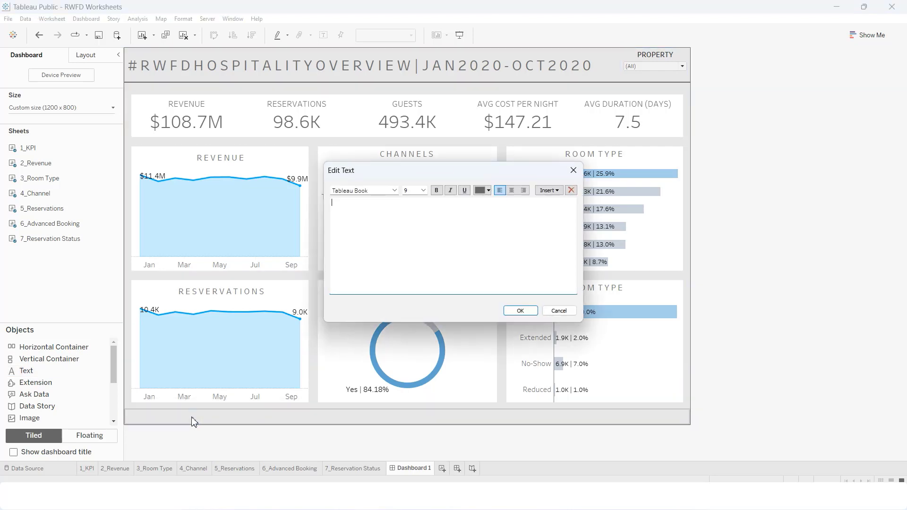
type("By Jahid Razan || Inspired By: Priya Padham")
left_click(518, 310)
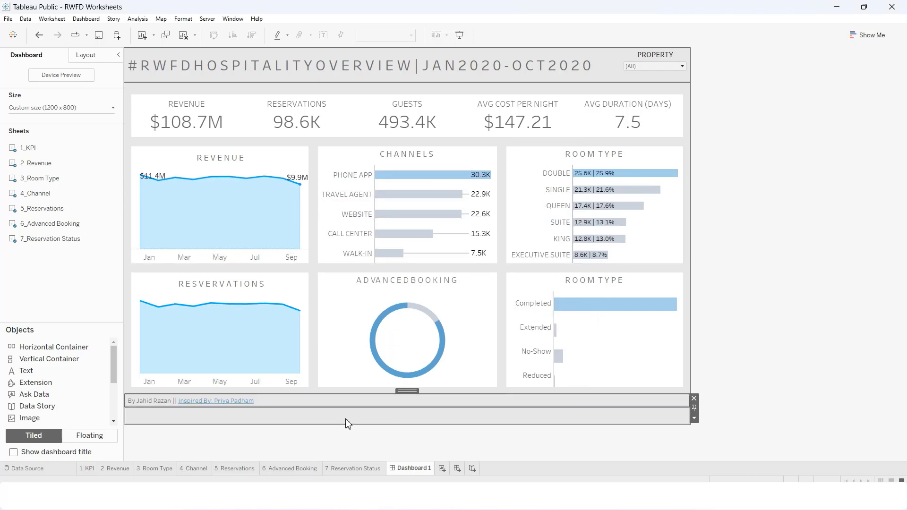
Remove the empty horizontal container beneath the footer credit text and show the dashboard in presentation mode
left_click(348, 421)
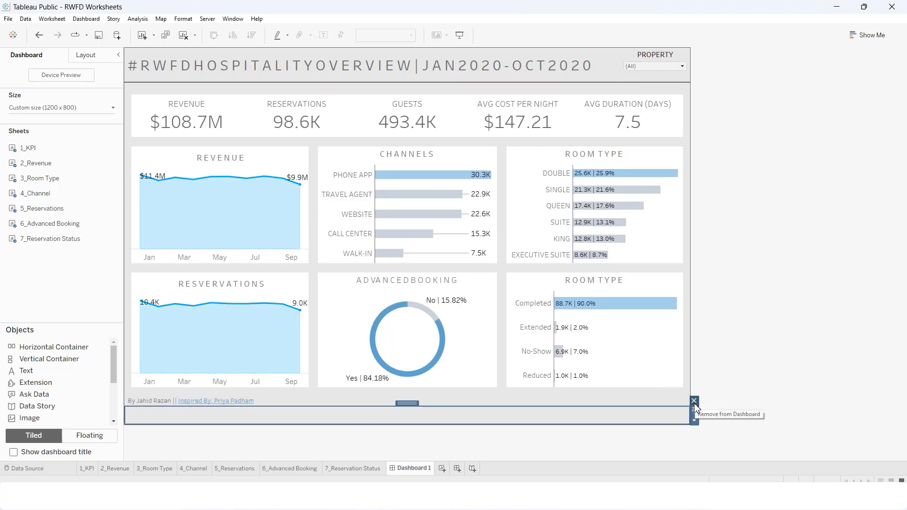
left_click(691, 404)
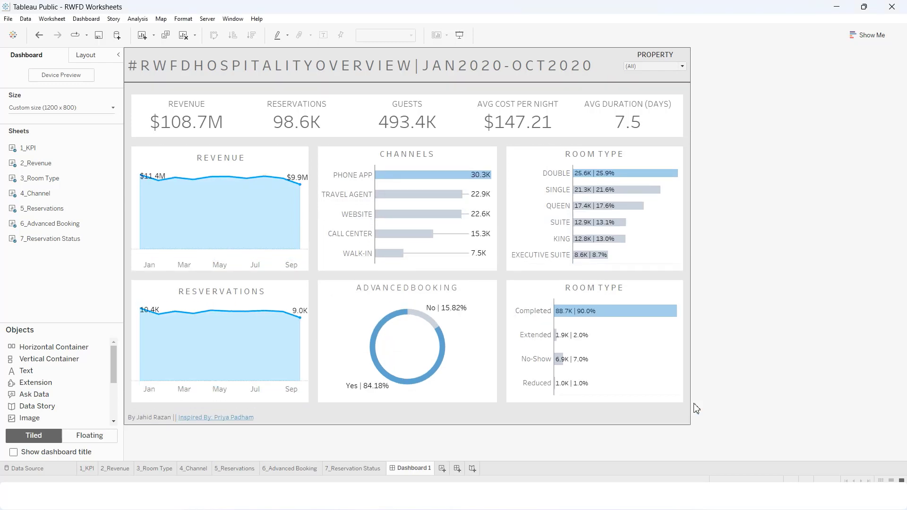
left_click(459, 36)
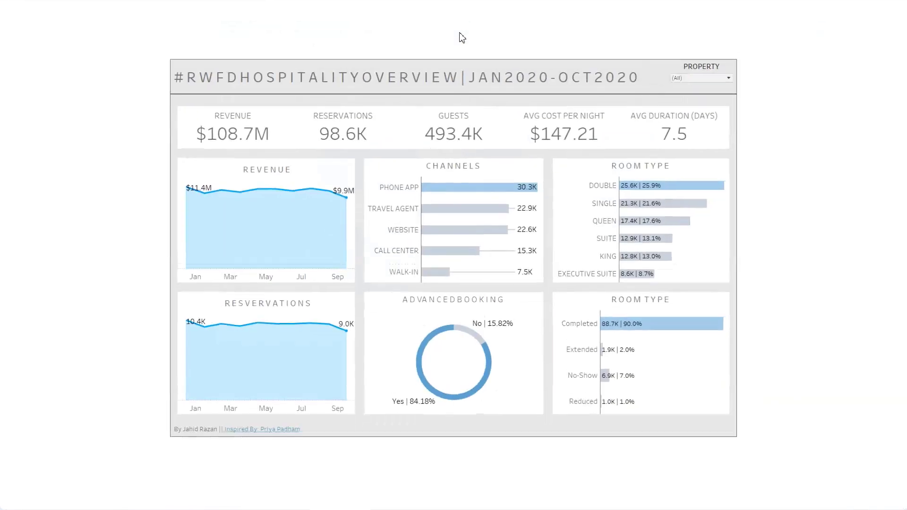